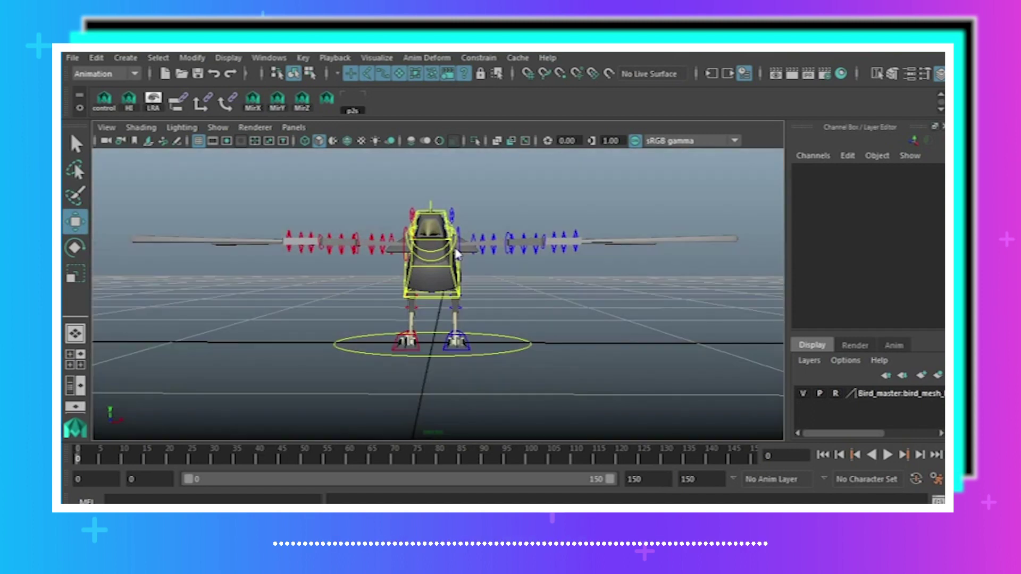
pyautogui.hotkey('alt', 'b')
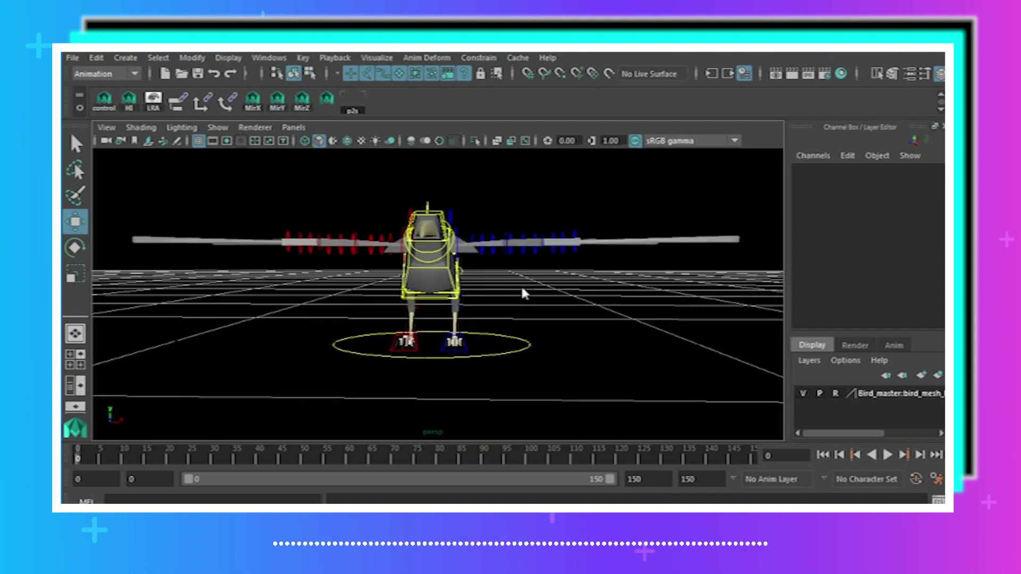
pyautogui.moveTo(524, 292)
pyautogui.keyDown('alt'); pyautogui.mouseDown()
pyautogui.moveTo(379, 296)
pyautogui.moveTo(238, 326)
pyautogui.moveTo(571, 290)
pyautogui.moveTo(578, 309)
pyautogui.moveTo(520, 283)
pyautogui.mouseUp(); pyautogui.keyUp('alt')
pyautogui.hotkey('alt', 'b')
pyautogui.hotkey('alt', 'b')
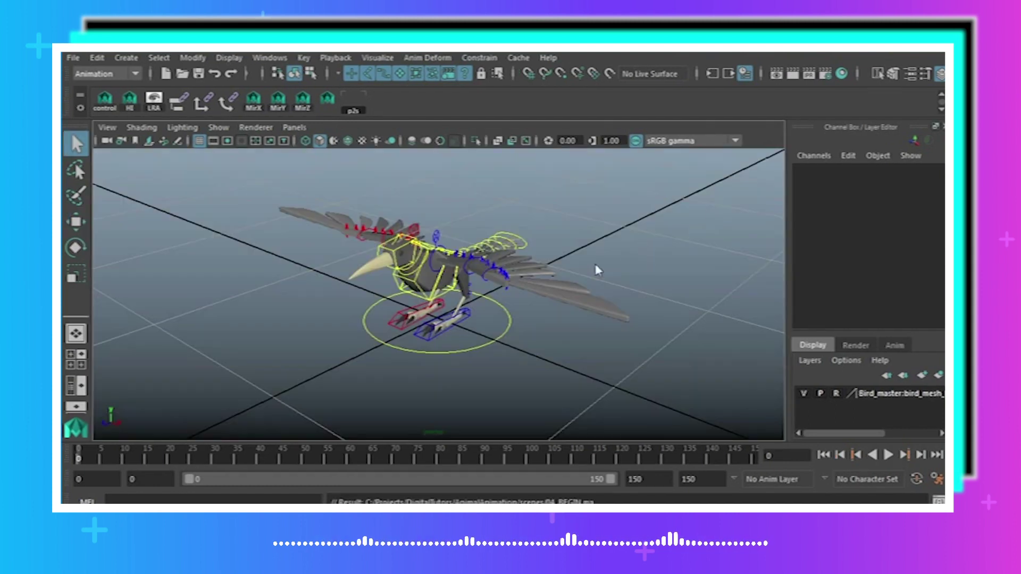
pyautogui.keyDown('alt'); pyautogui.moveTo(520, 323); pyautogui.dragTo(521, 307); pyautogui.keyUp('alt')
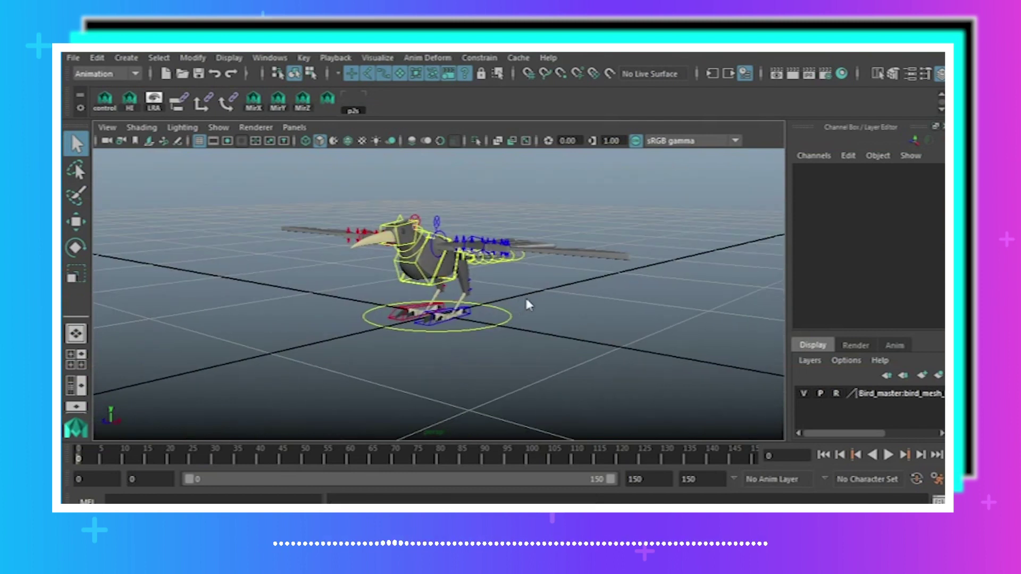
pyautogui.moveTo(527, 301)
pyautogui.keyDown('alt'); pyautogui.mouseDown()
pyautogui.moveTo(496, 304)
pyautogui.moveTo(601, 304)
pyautogui.moveTo(541, 306)
pyautogui.mouseUp(); pyautogui.keyUp('alt')
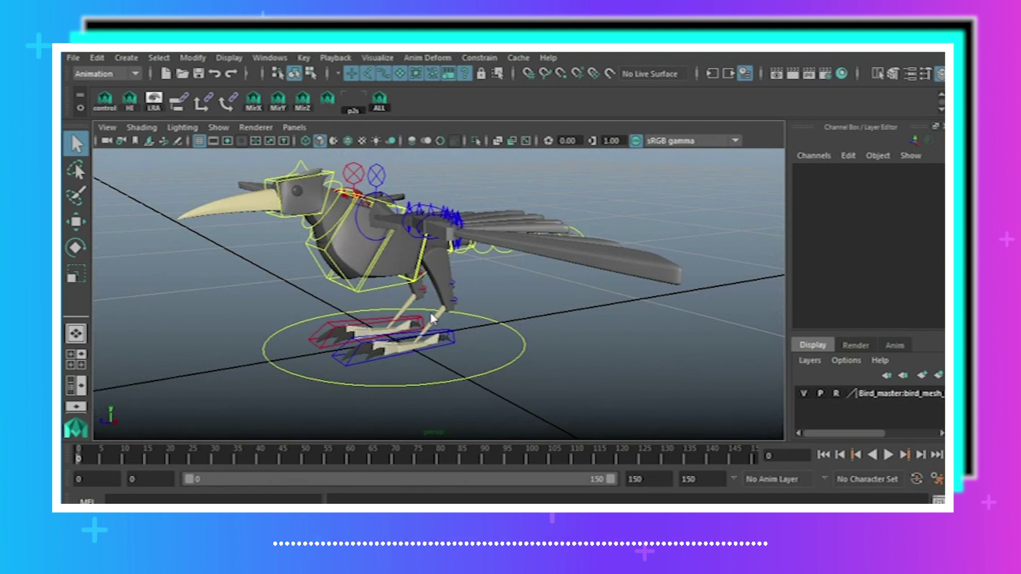
# Move the bird's COG control up to Translate Y 0.178 and Translate Z 0.052, key it at frame 0, and clear the selection.
pyautogui.click(380, 99)
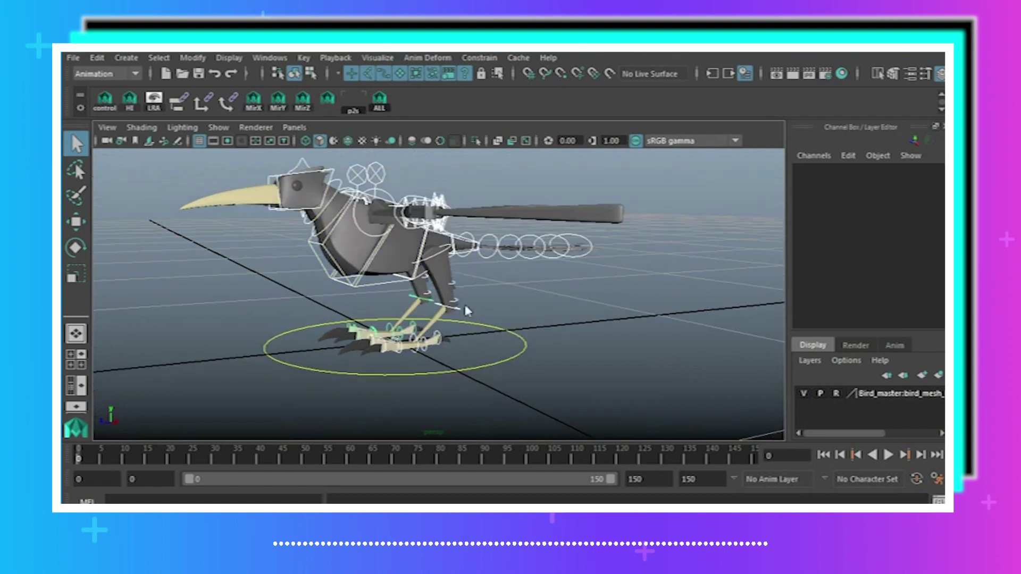
pyautogui.click(401, 286)
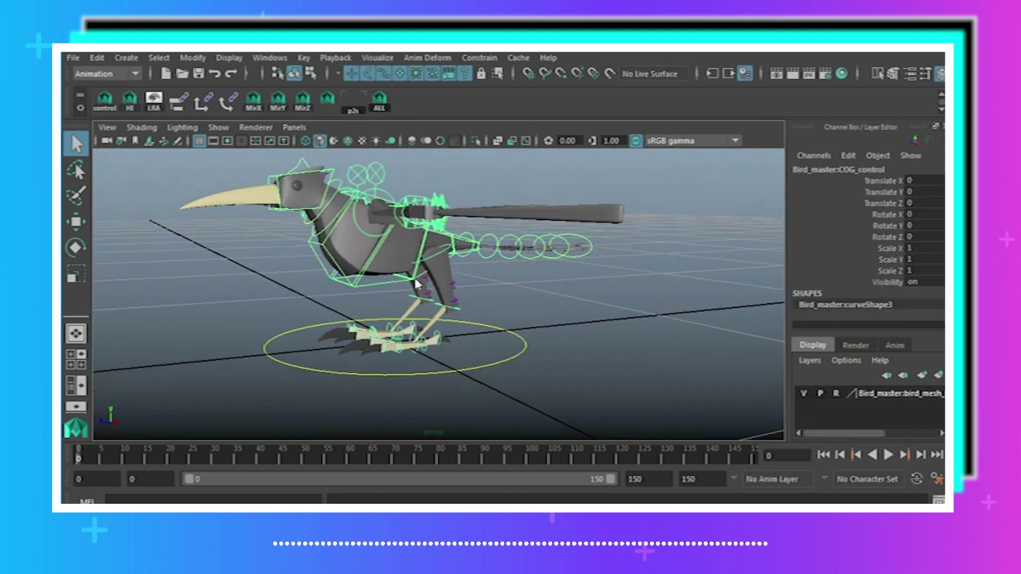
pyautogui.click(75, 221)
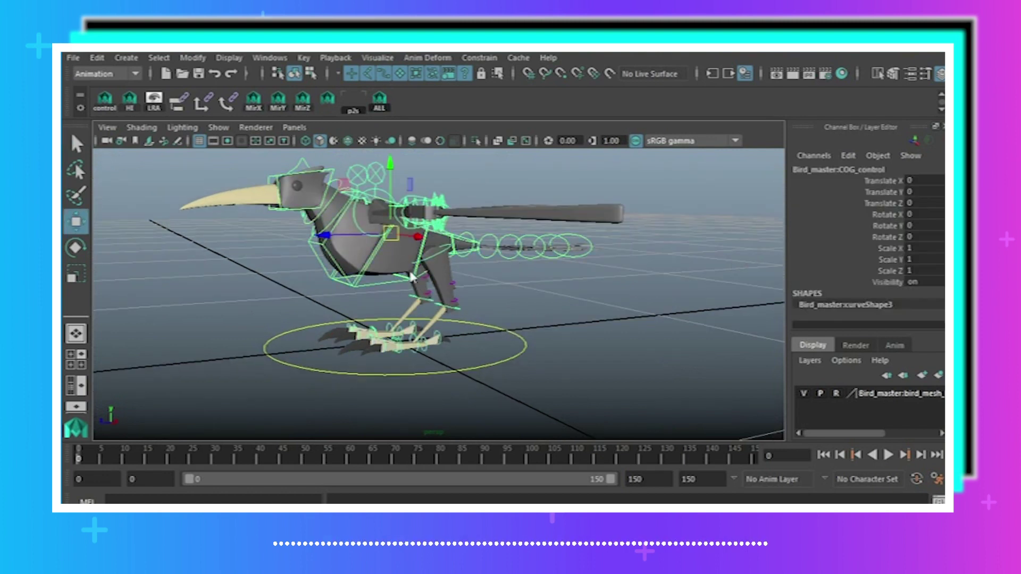
pyautogui.scroll(-4, 303, 292)
pyautogui.keyDown('alt'); pyautogui.moveTo(304, 292); pyautogui.dragTo(287, 293); pyautogui.keyUp('alt')
pyautogui.keyDown('alt'); pyautogui.moveTo(301, 298); pyautogui.dragTo(295, 328, button='middle'); pyautogui.keyUp('alt')
pyautogui.moveTo(400, 213); pyautogui.dragTo(390, 172)
pyautogui.keyDown('alt'); pyautogui.moveTo(392, 340); pyautogui.dragTo(371, 345); pyautogui.keyUp('alt')
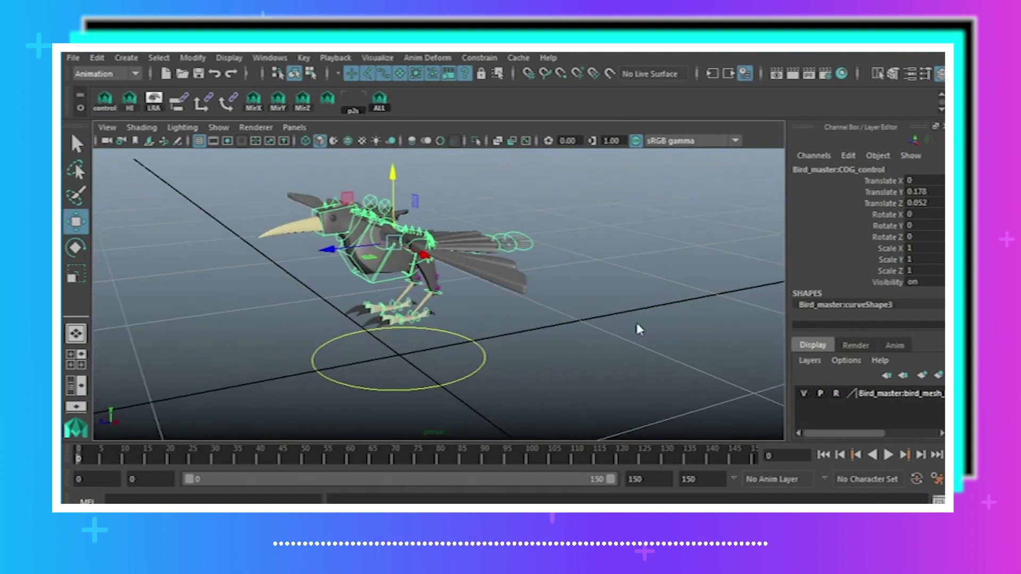
pyautogui.press('s')
pyautogui.keyDown('alt'); pyautogui.moveTo(577, 354); pyautogui.dragTo(570, 347); pyautogui.keyUp('alt')
pyautogui.click(571, 348)
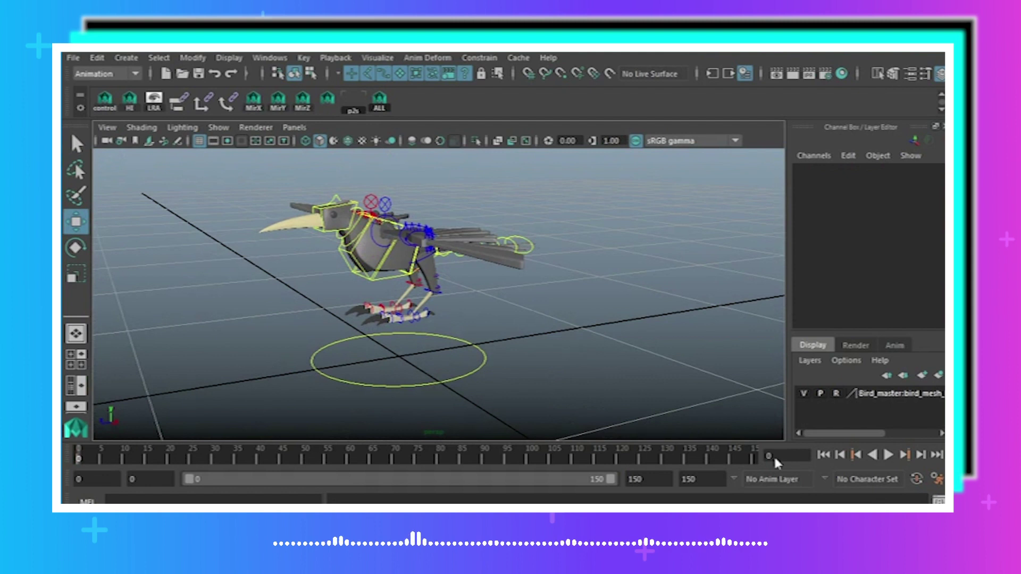
# Select the bird's COG control again and key its raised pose at frame 30.
pyautogui.keyDown('alt'); pyautogui.moveTo(380, 351); pyautogui.dragTo(422, 360); pyautogui.keyUp('alt')
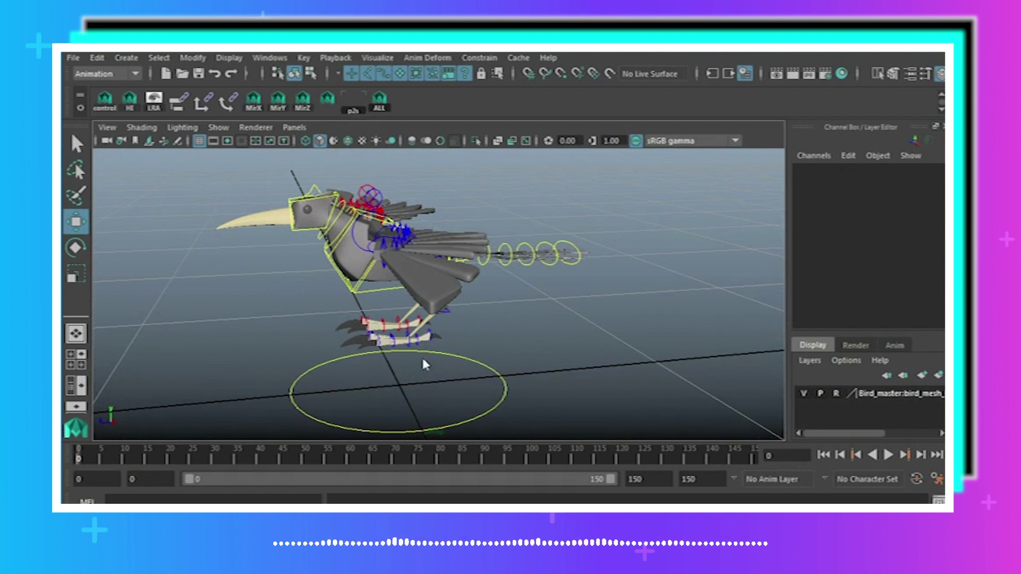
pyautogui.click(385, 292)
pyautogui.keyDown('alt'); pyautogui.moveTo(255, 349); pyautogui.dragTo(213, 363); pyautogui.keyUp('alt')
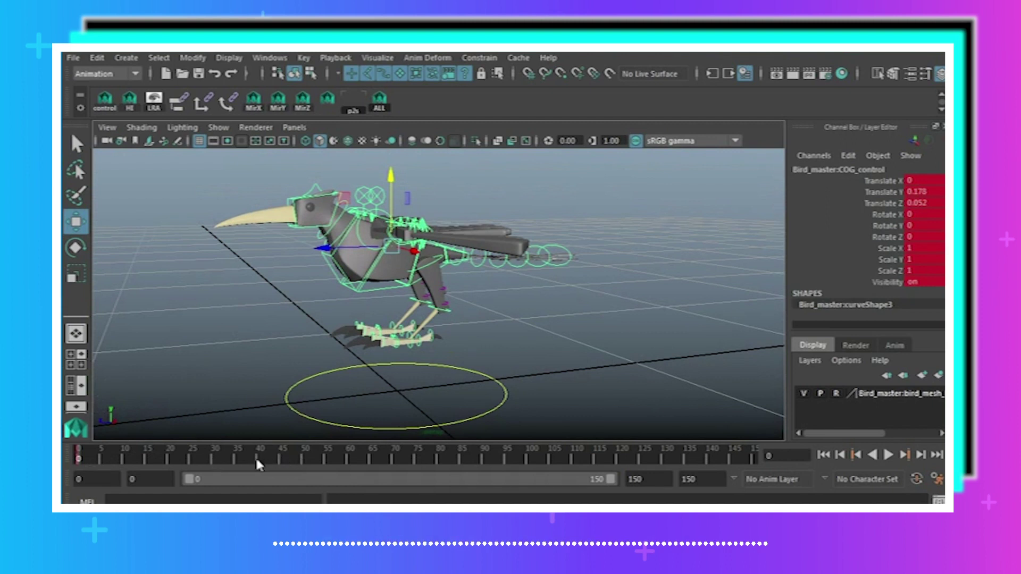
pyautogui.click(212, 457)
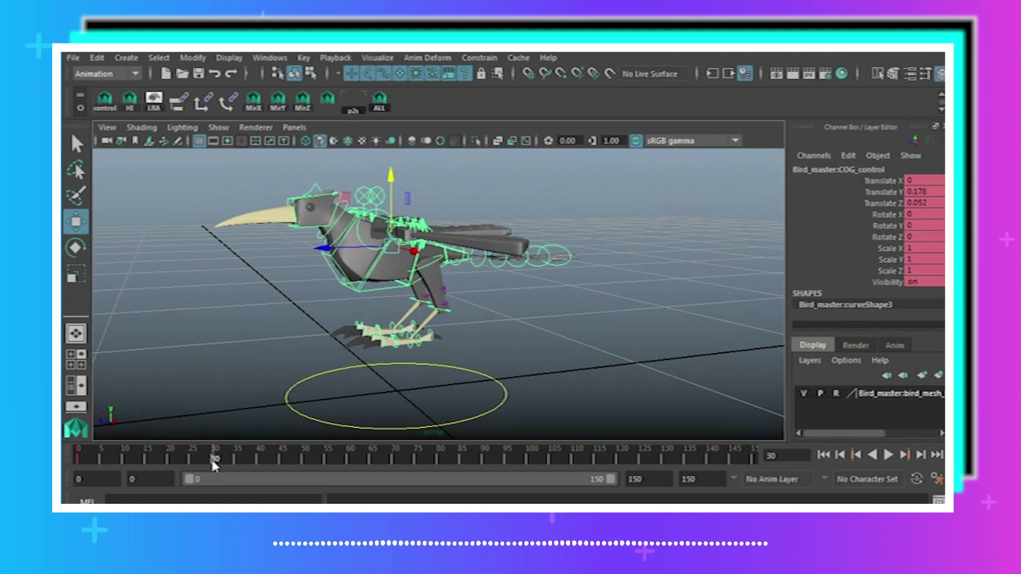
pyautogui.press('s')
# At frame 15, lower the COG control to Translate Y 0.11 and Translate Z 0.032, key it, and return to frame 0.
pyautogui.click(145, 455)
pyautogui.moveTo(391, 178); pyautogui.dragTo(390, 202)
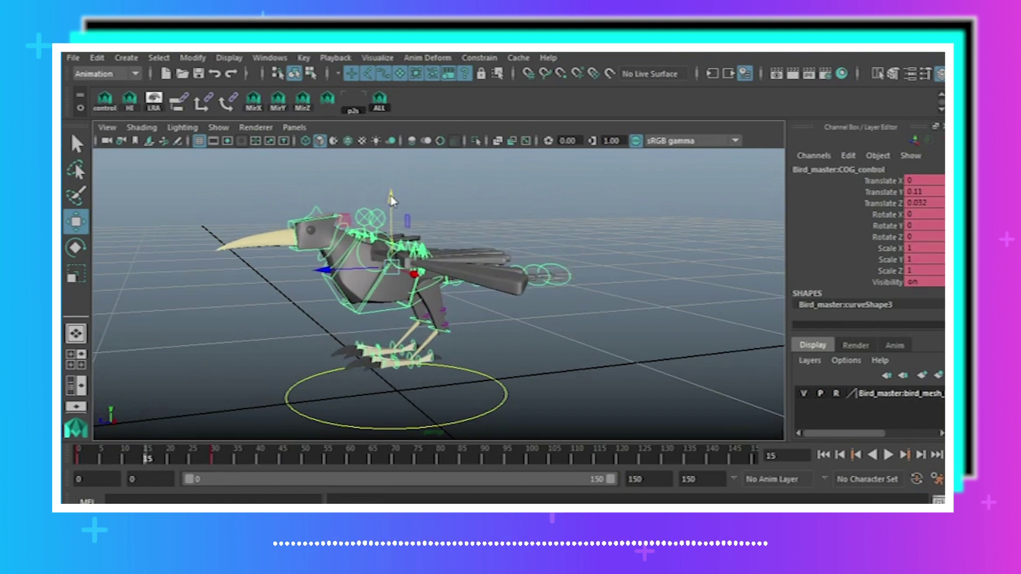
pyautogui.press('s')
pyautogui.click(823, 455)
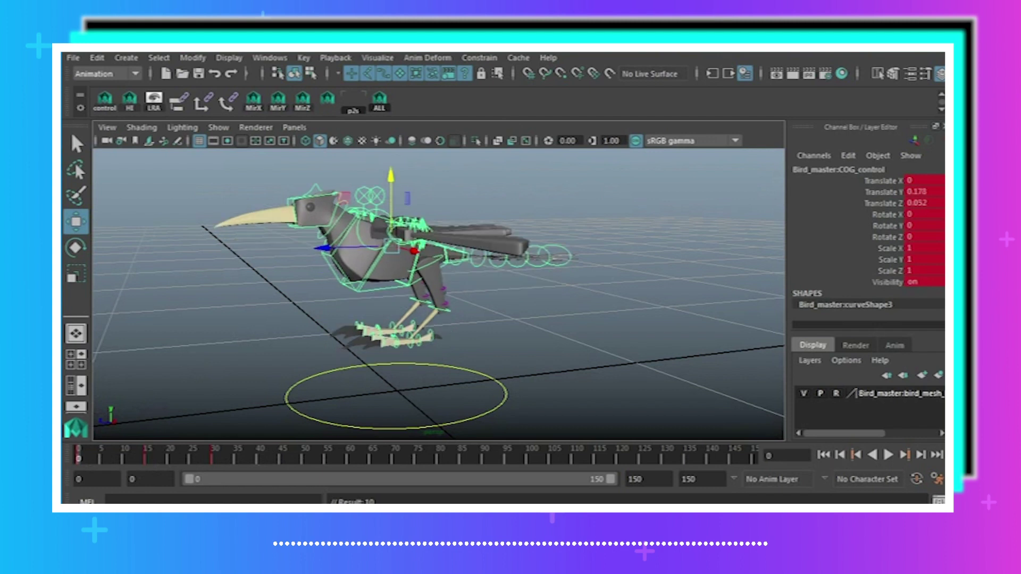
# Set the time slider's playback speed to Real-time [30 fps] and save the preferences.
pyautogui.click(936, 478)
pyautogui.click(297, 341)
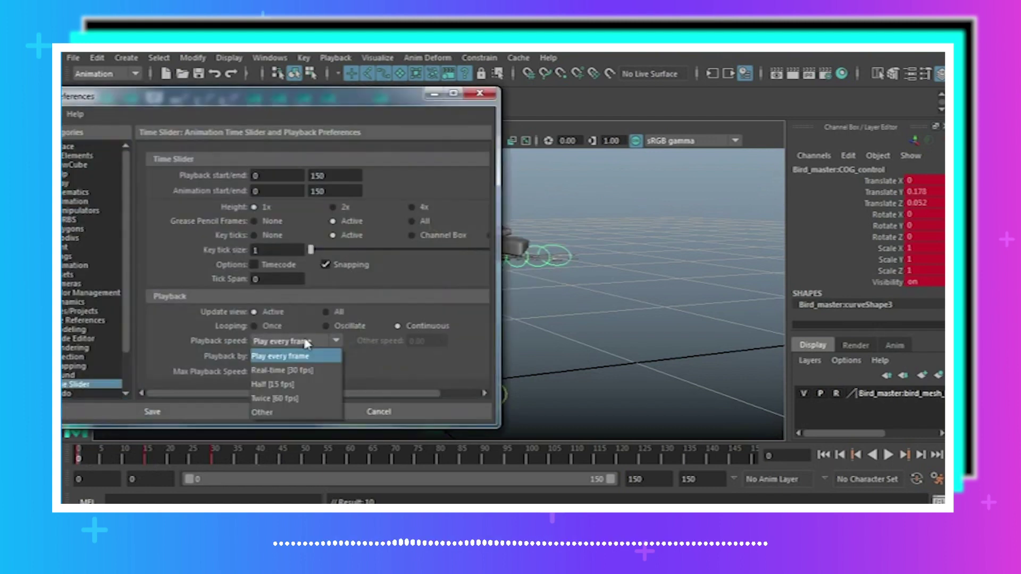
pyautogui.click(307, 371)
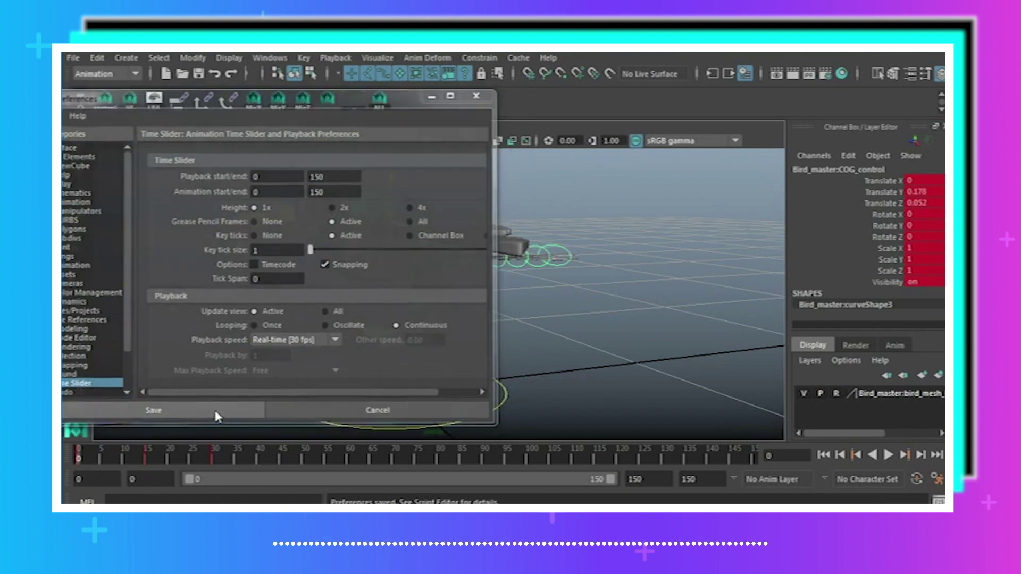
pyautogui.click(215, 415)
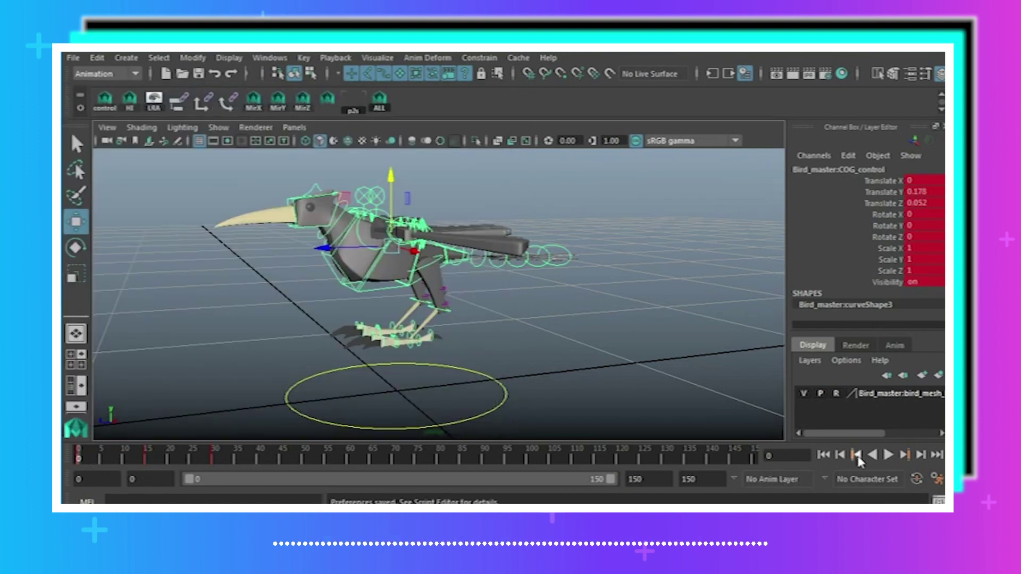
# Play the bird's up-and-down motion from frame 0 several times to check its timing.
pyautogui.click(888, 455)
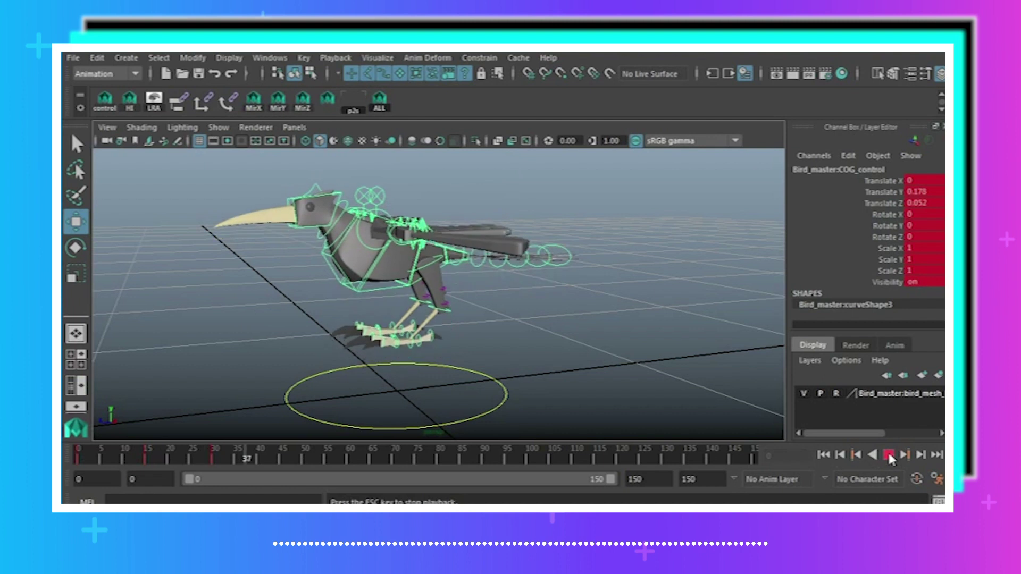
pyautogui.click(888, 455)
pyautogui.click(824, 455)
pyautogui.click(888, 455)
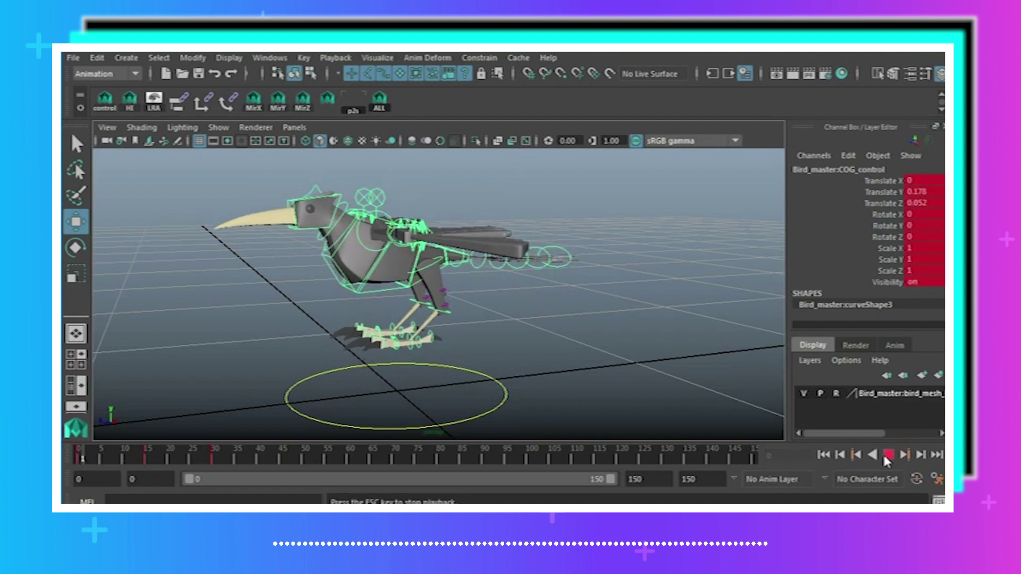
pyautogui.click(887, 456)
pyautogui.click(824, 455)
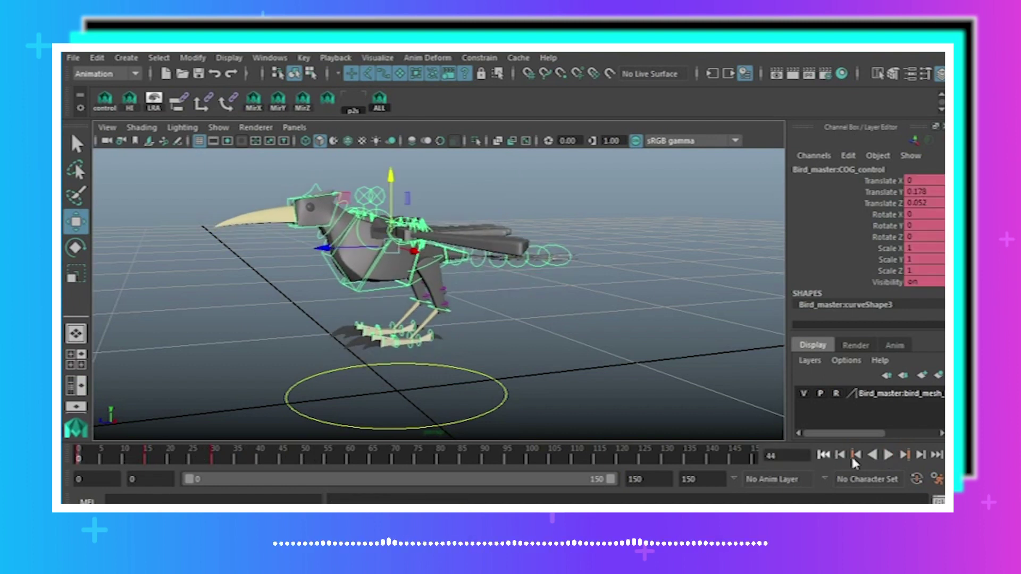
pyautogui.click(889, 456)
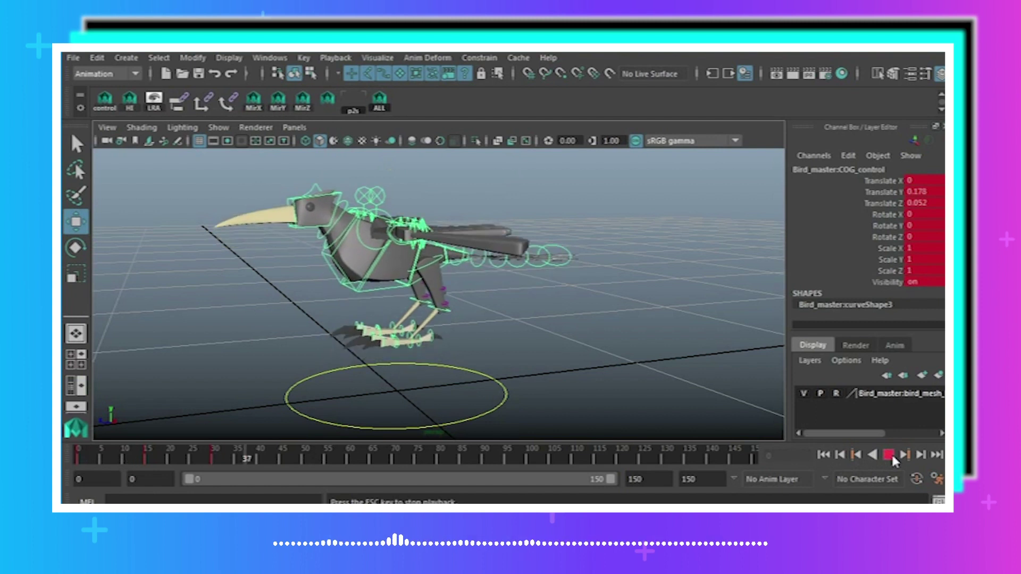
pyautogui.click(889, 454)
pyautogui.click(823, 456)
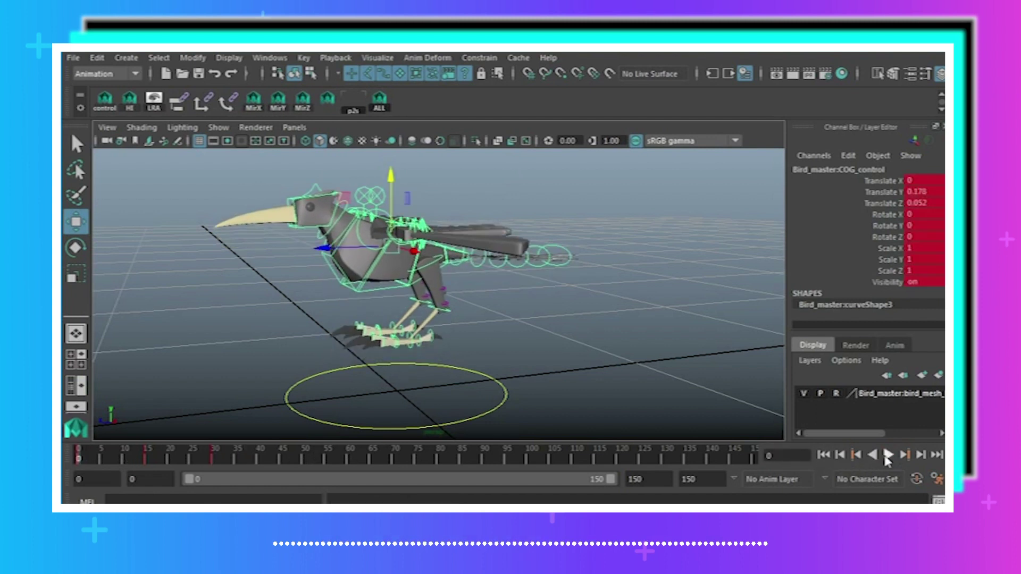
pyautogui.click(888, 455)
pyautogui.click(887, 456)
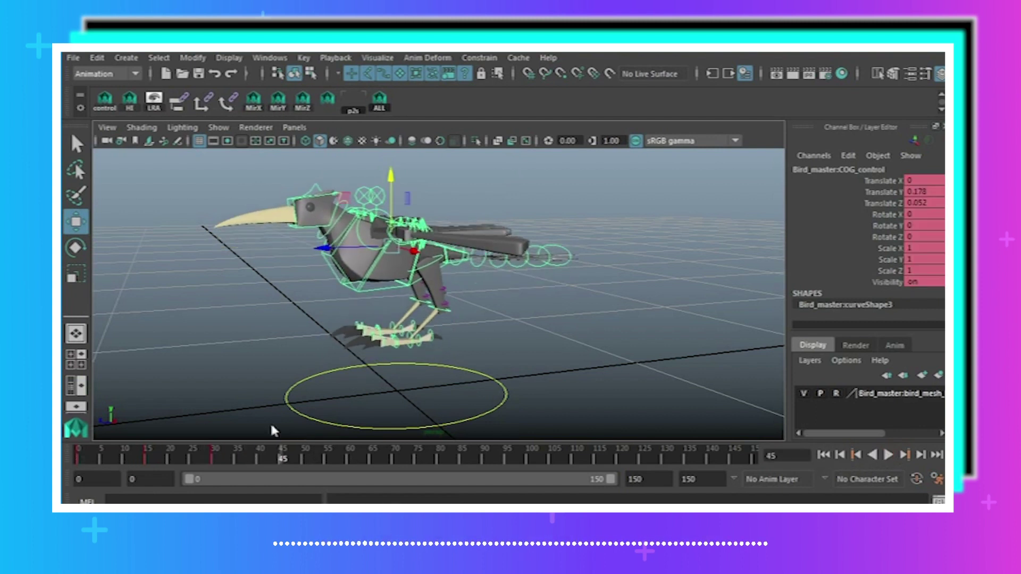
# Copy the COG control's frame 15 pose to frame 45 and its frame 30 pose to frame 60, then play the result.
pyautogui.click(239, 455)
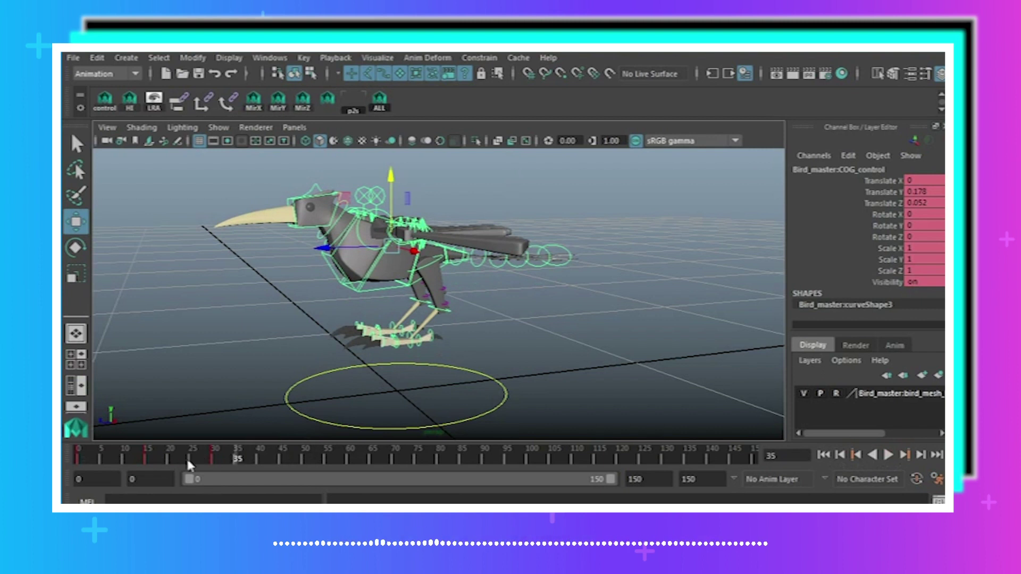
pyautogui.click(146, 456)
pyautogui.click(282, 458)
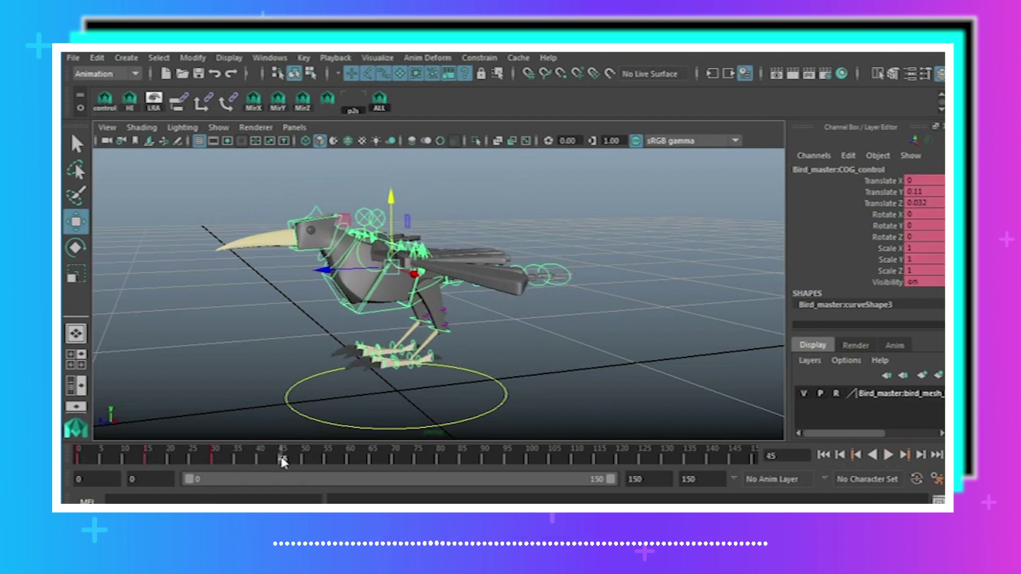
pyautogui.click(212, 456)
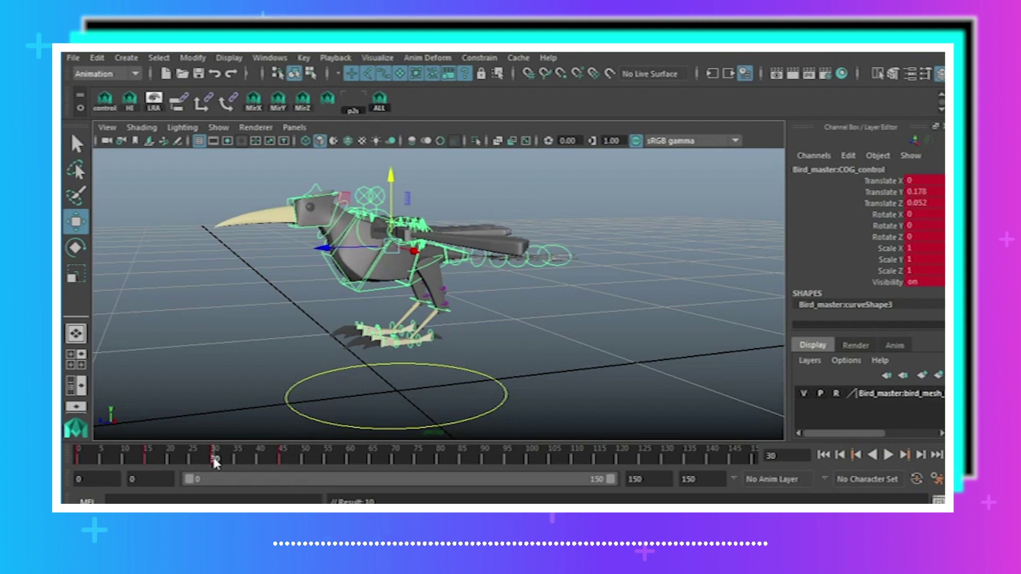
pyautogui.click(349, 458)
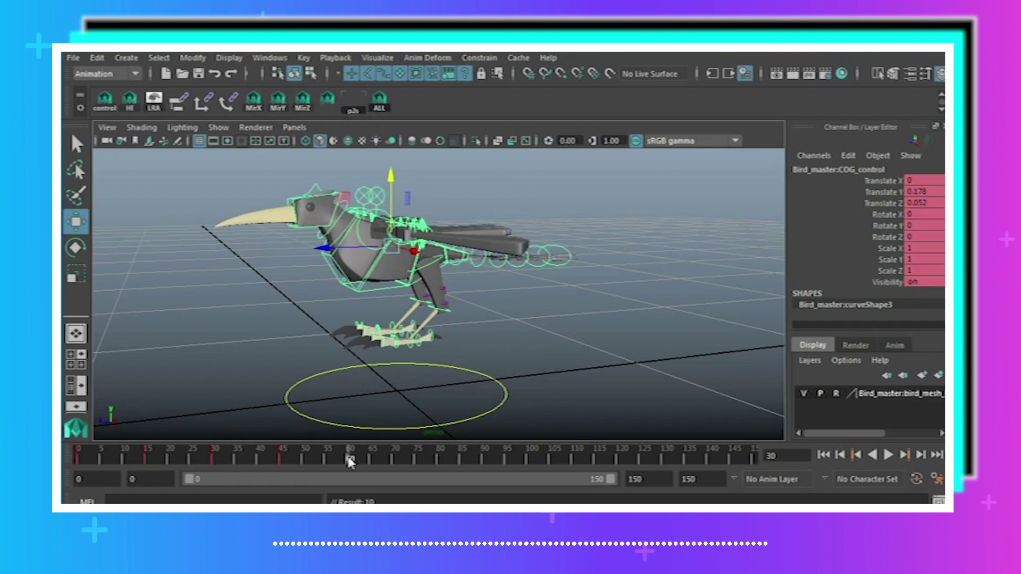
pyautogui.press('s')
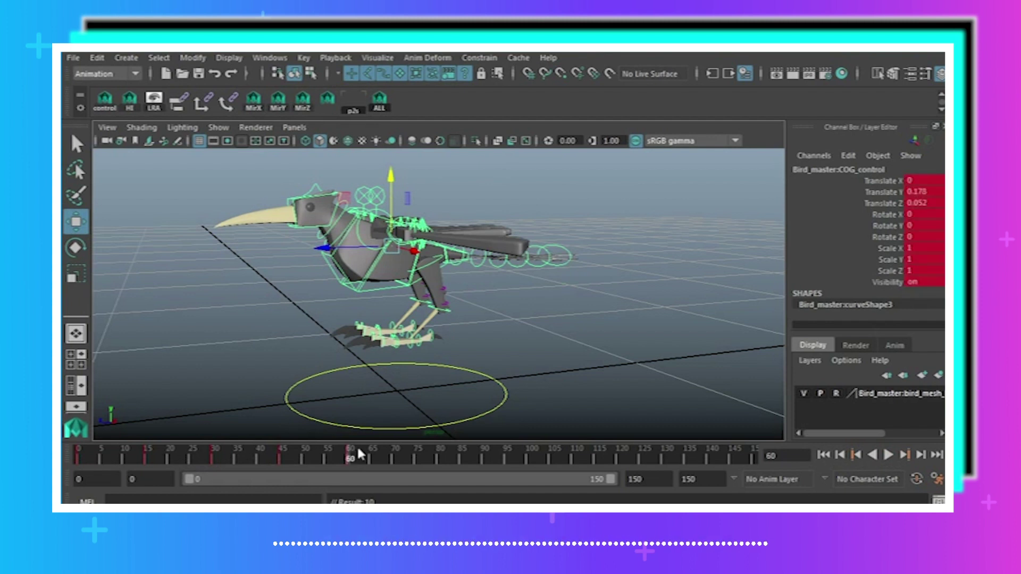
pyautogui.hotkey('alt', 'v')
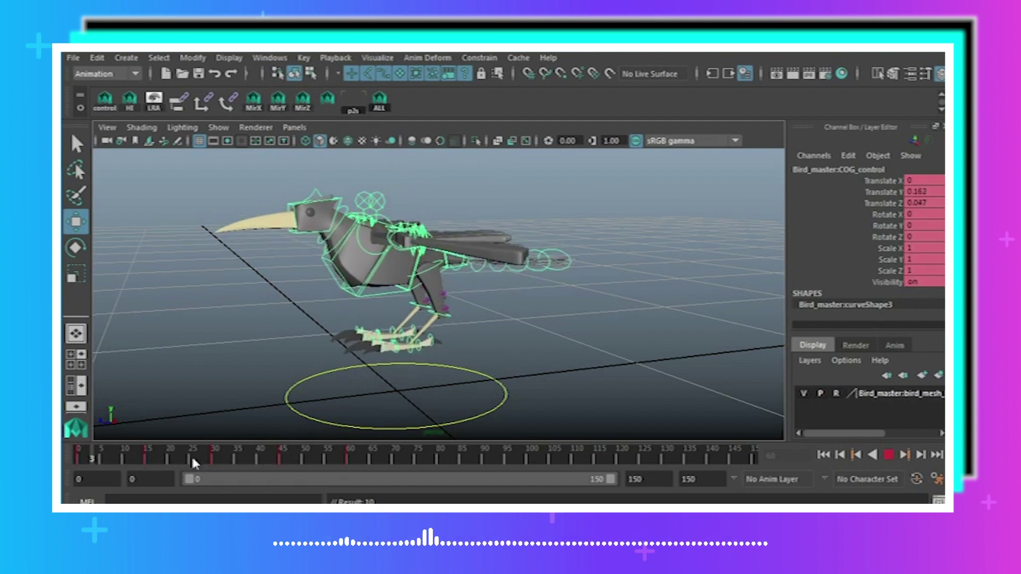
pyautogui.hotkey('alt', 'v')
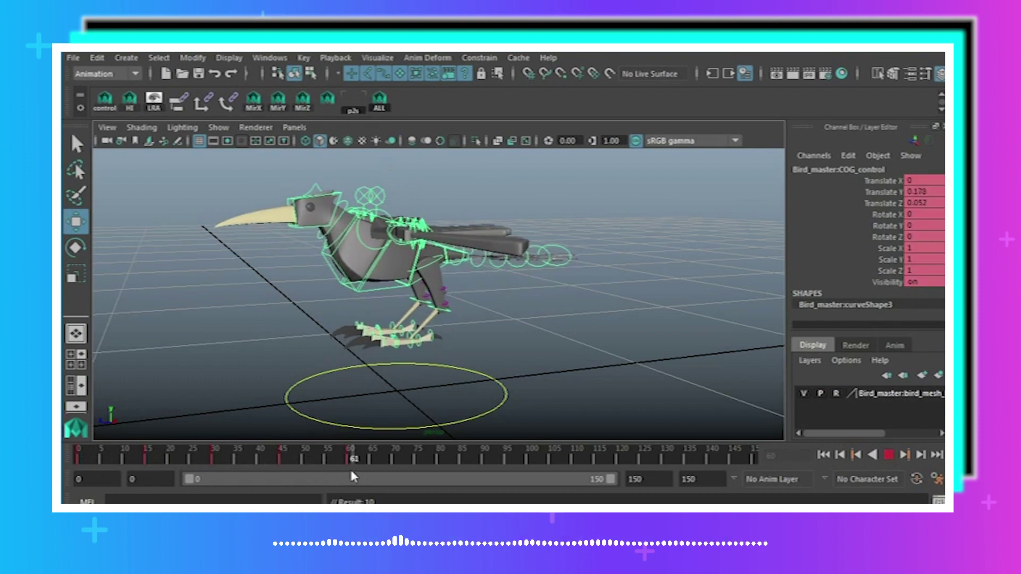
# Copy the COG control's frame 45 pose to frame 75 and its frame 60 pose to frame 90, then play the motion.
pyautogui.click(281, 458)
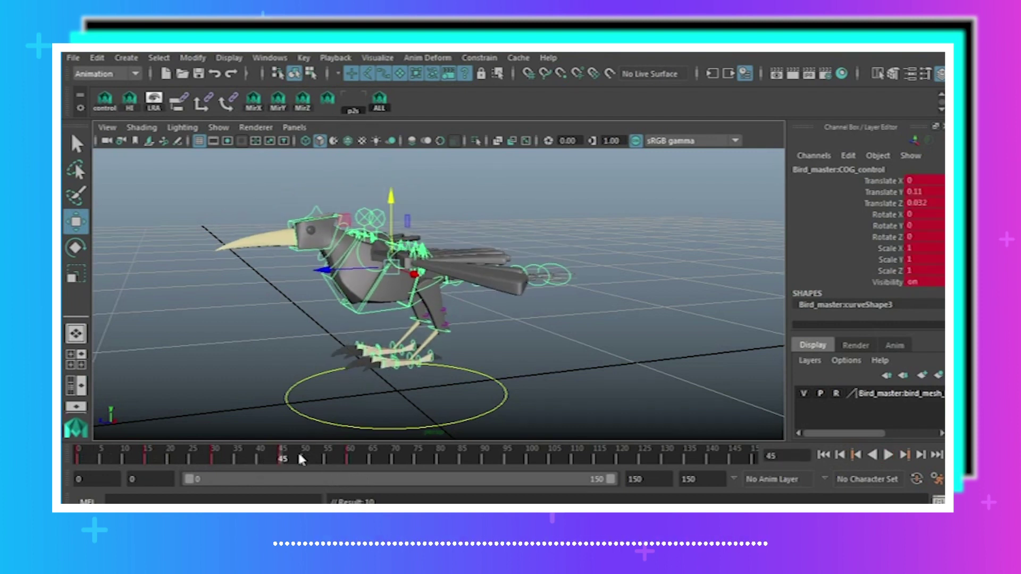
pyautogui.click(416, 459)
pyautogui.click(350, 458)
pyautogui.click(483, 458)
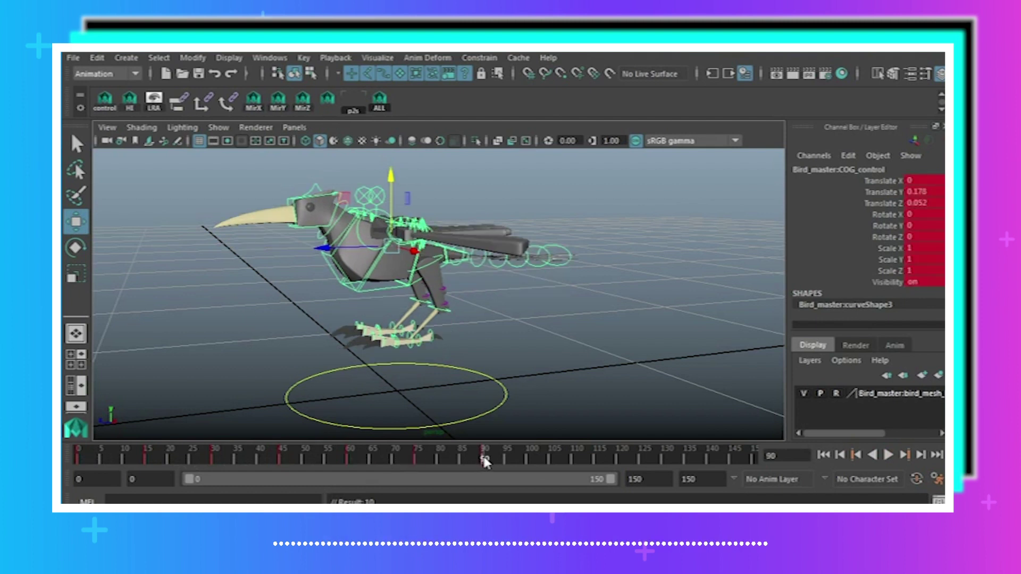
pyautogui.hotkey('alt', 'v')
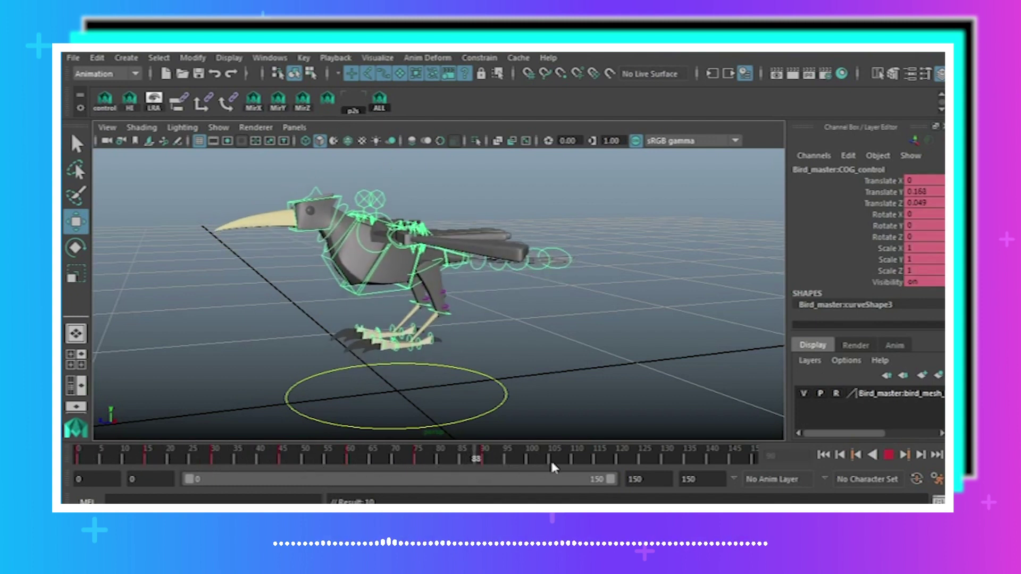
# Copy the COG control's frame 0 pose to frame 150 and play the animation from frame 90.
pyautogui.click(76, 450)
pyautogui.click(758, 459)
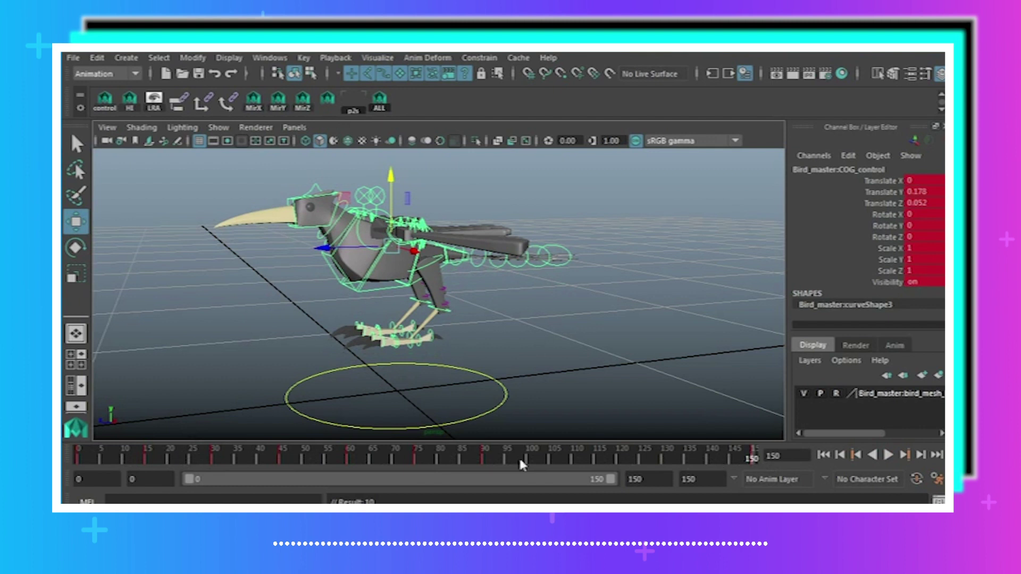
pyautogui.click(482, 458)
pyautogui.hotkey('alt', 'v')
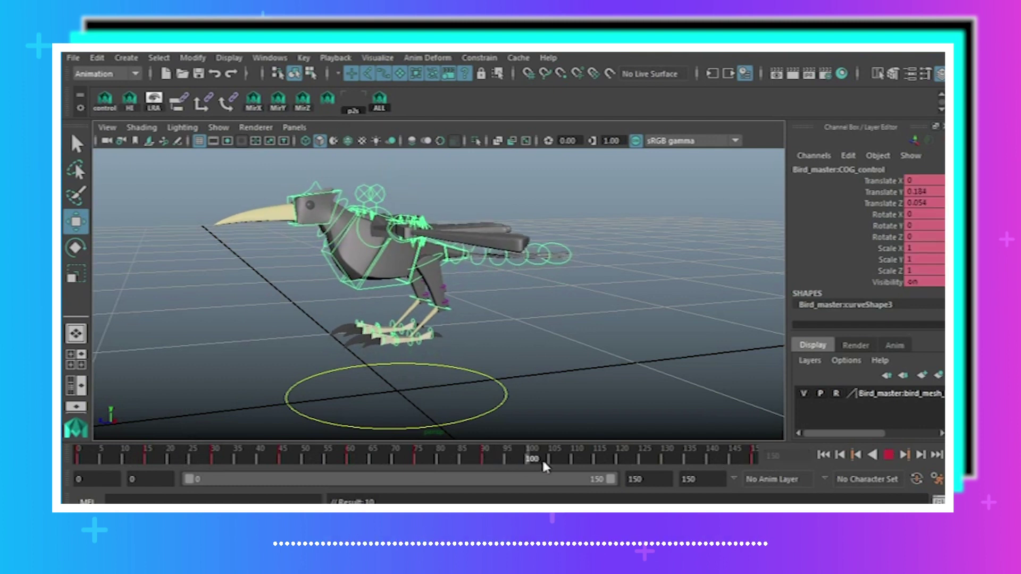
# At frame 112, move the COG control to Translate X 0.015, tilt it to about 4.7 in Rotate Z, and key the pose.
pyautogui.click(479, 460)
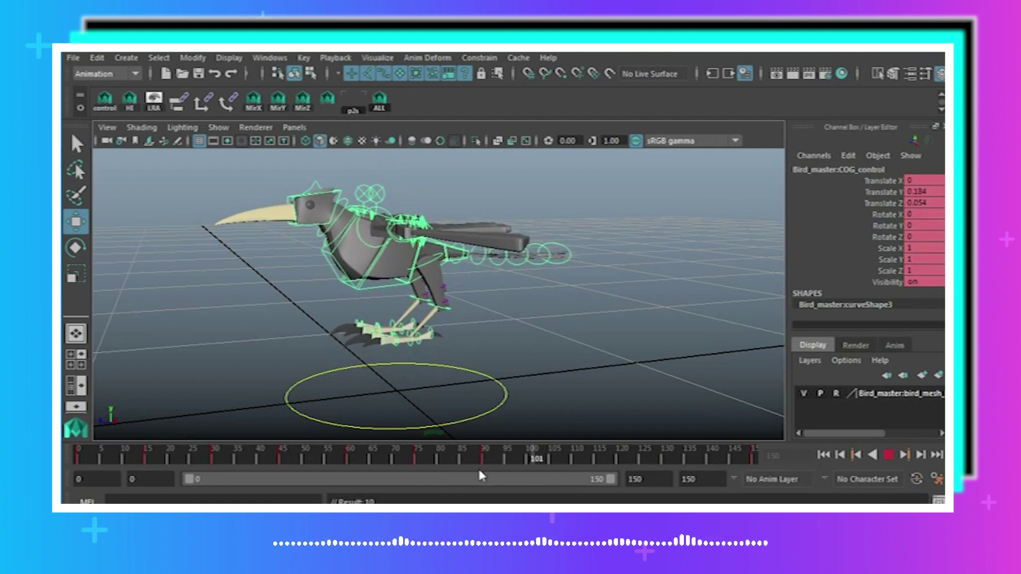
pyautogui.click(561, 465)
pyautogui.keyDown('alt'); pyautogui.moveTo(453, 397); pyautogui.dragTo(532, 362); pyautogui.keyUp('alt')
pyautogui.hotkey('alt', 'v')
pyautogui.click(575, 460)
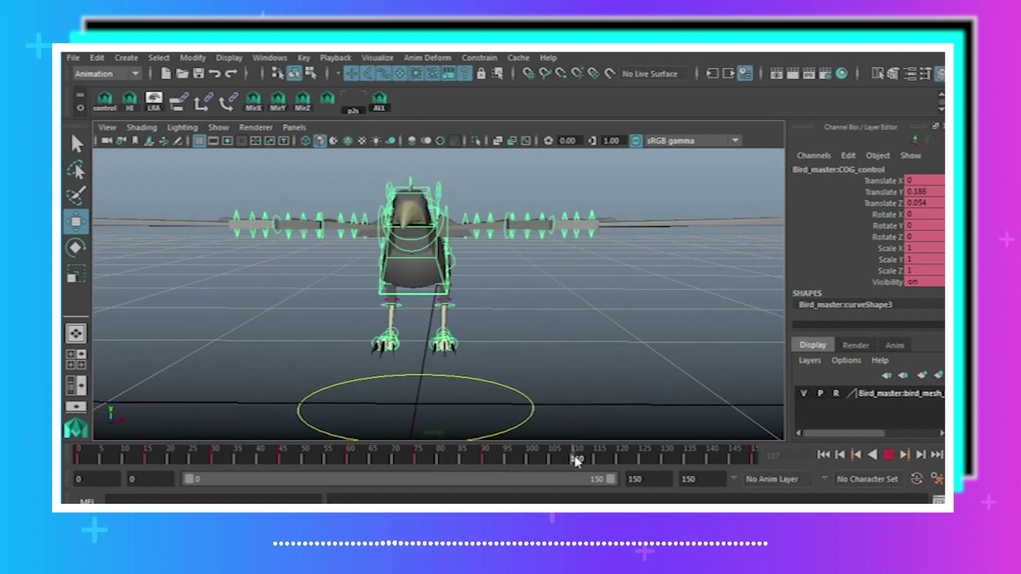
pyautogui.hotkey('alt', 'v')
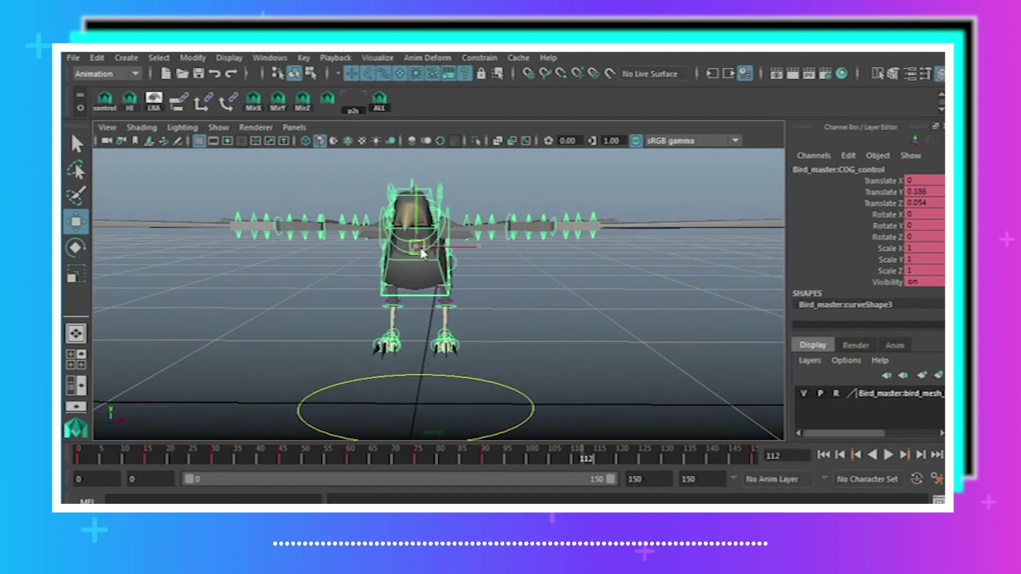
pyautogui.click(75, 248)
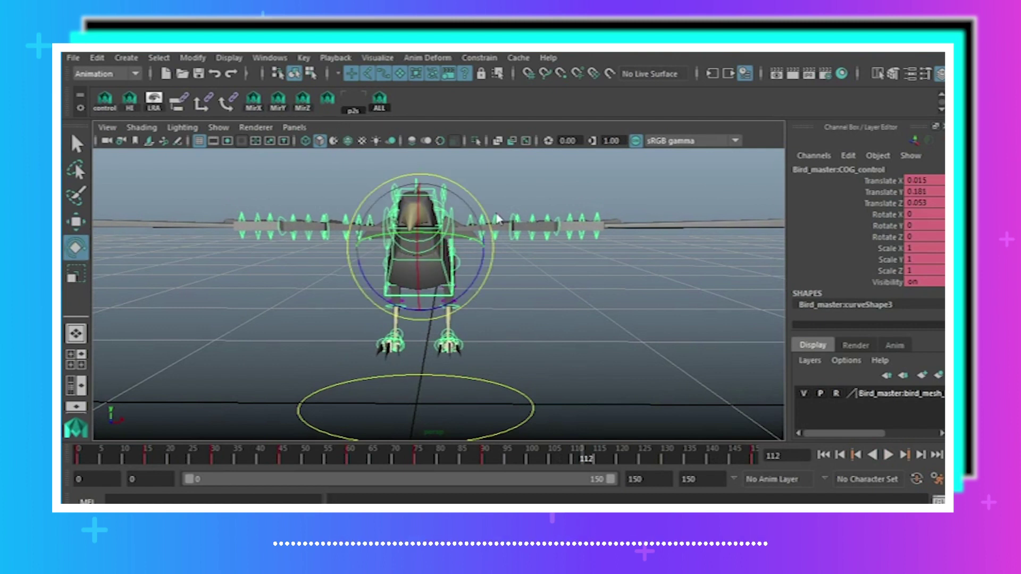
pyautogui.moveTo(484, 215); pyautogui.dragTo(479, 209)
pyautogui.press('s')
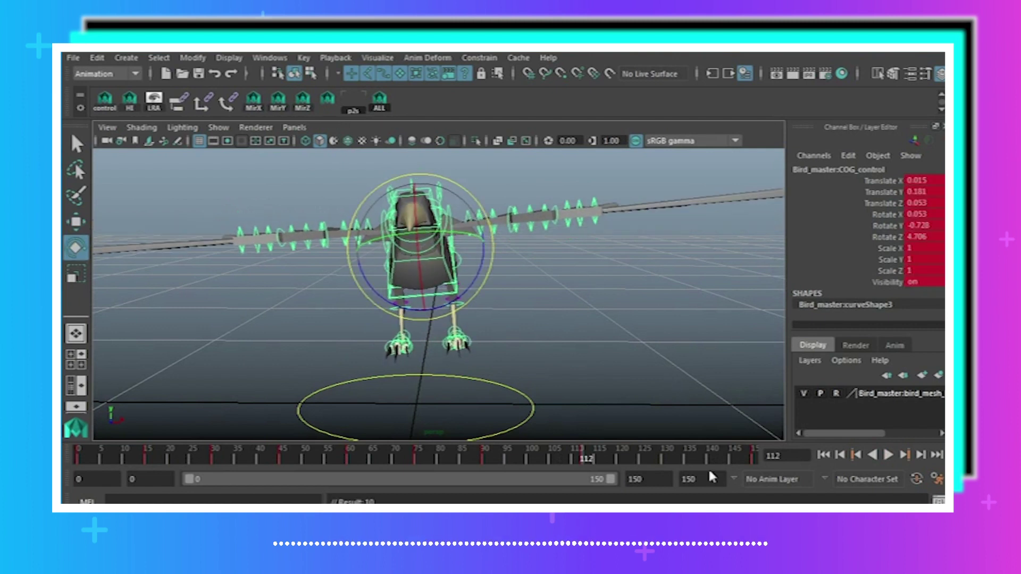
# At frame 133, level the COG control to about 0.68 in Rotate Z, shift it slightly sideways, and key the pose.
pyautogui.click(676, 459)
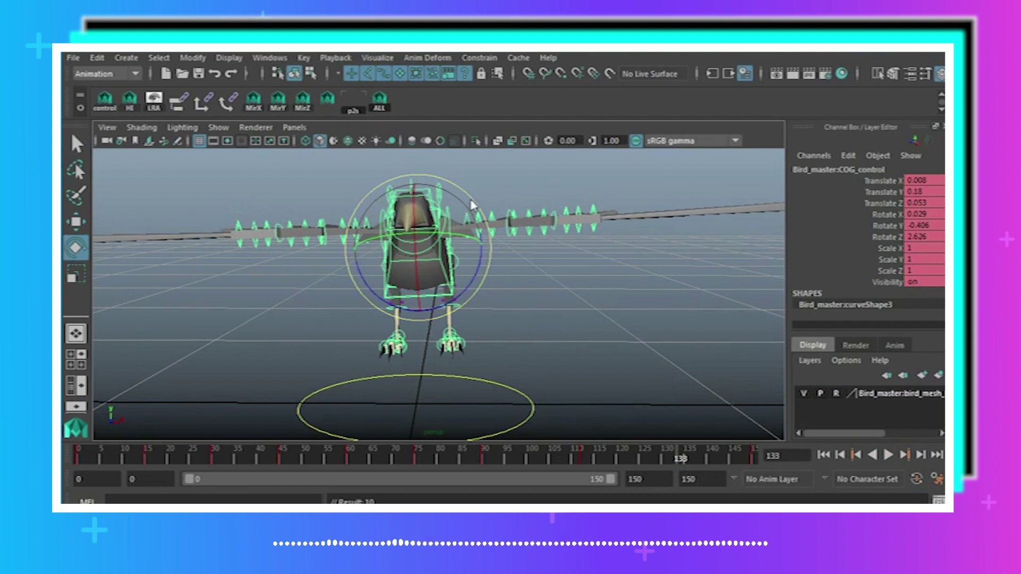
pyautogui.moveTo(473, 205); pyautogui.dragTo(475, 208)
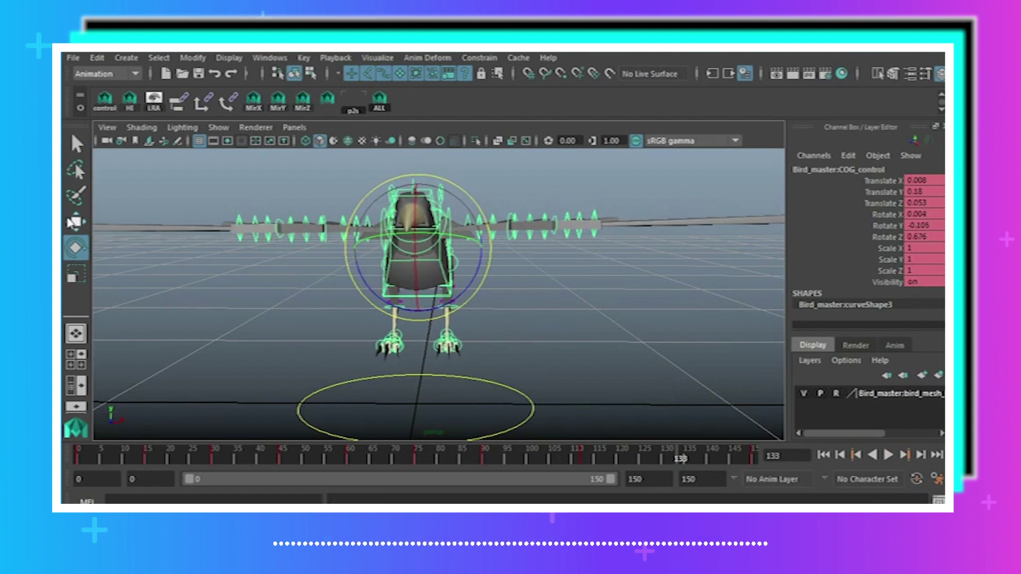
pyautogui.click(72, 222)
pyautogui.moveTo(422, 257); pyautogui.dragTo(412, 255)
pyautogui.press('s')
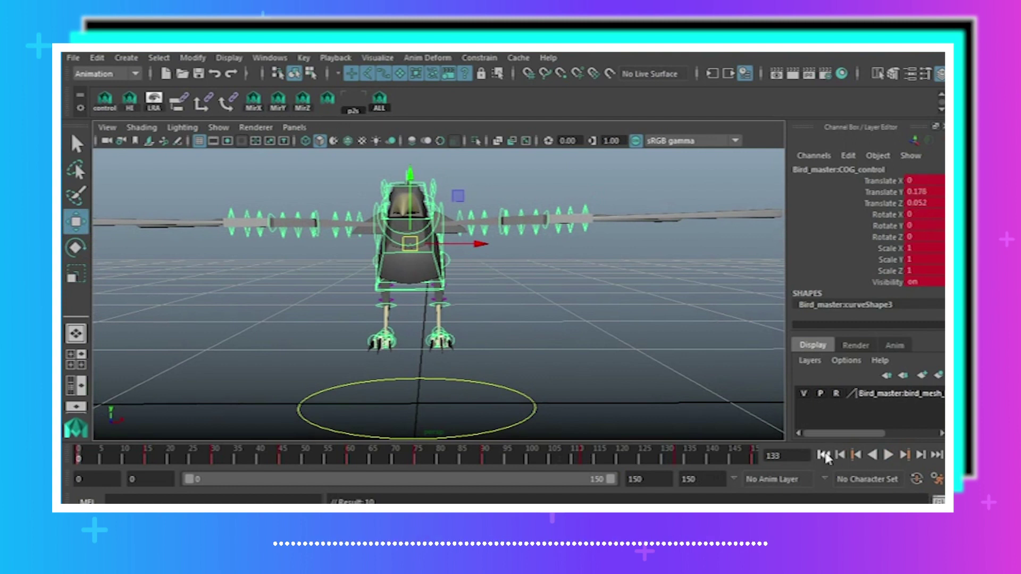
# Play the animation from frame 0 in the front view and inspect the bird from the side.
pyautogui.click(888, 455)
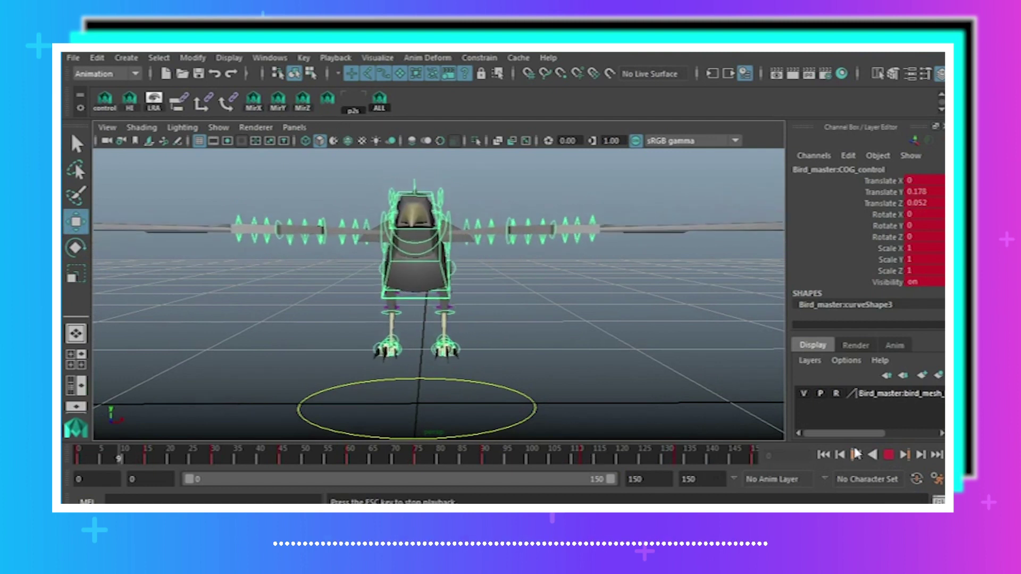
pyautogui.click(888, 455)
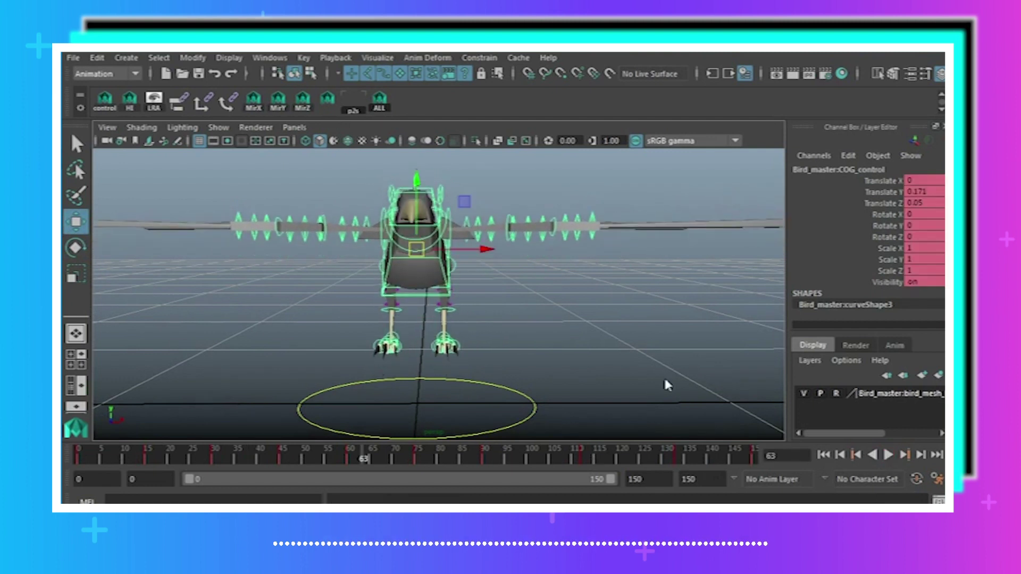
pyautogui.keyDown('alt'); pyautogui.moveTo(558, 348); pyautogui.dragTo(444, 321); pyautogui.keyUp('alt')
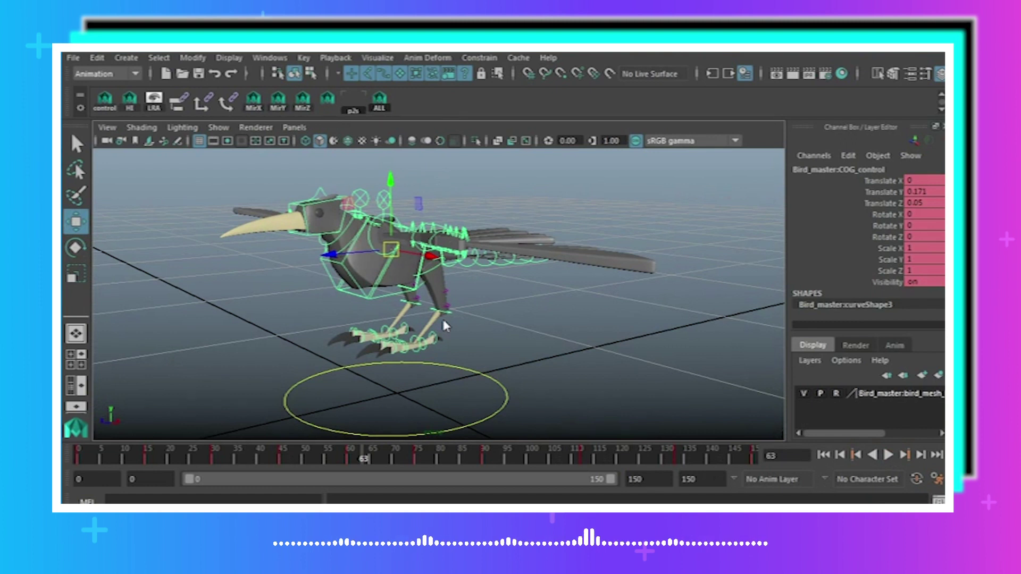
pyautogui.keyDown('alt'); pyautogui.moveTo(529, 339); pyautogui.dragTo(435, 334); pyautogui.keyUp('alt')
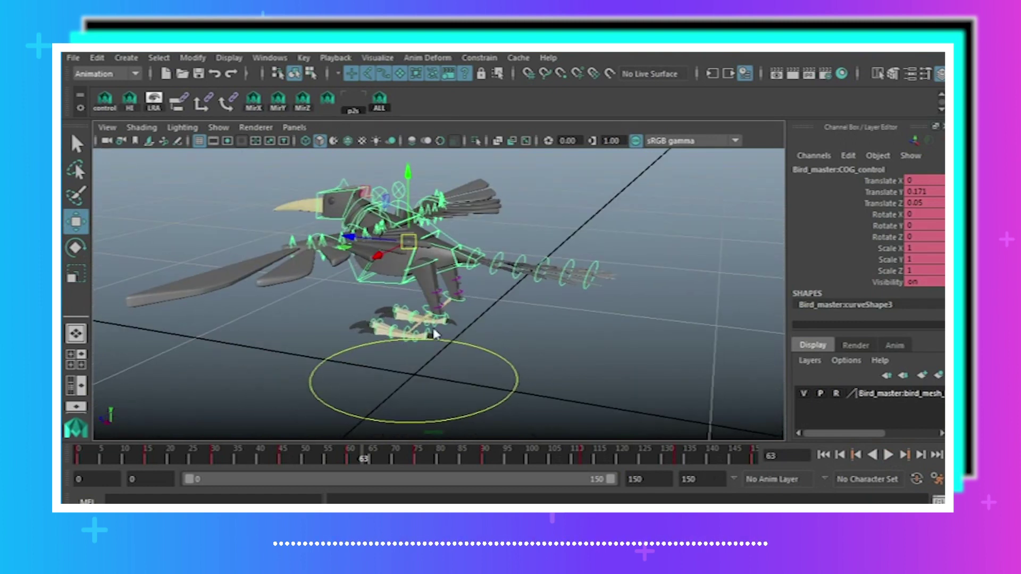
# Open the Graph Editor for the COG control and resize it to fit beneath the visible bird.
pyautogui.click(269, 58)
pyautogui.moveTo(298, 91)
pyautogui.click(512, 106)
pyautogui.moveTo(395, 456); pyautogui.dragTo(523, 286)
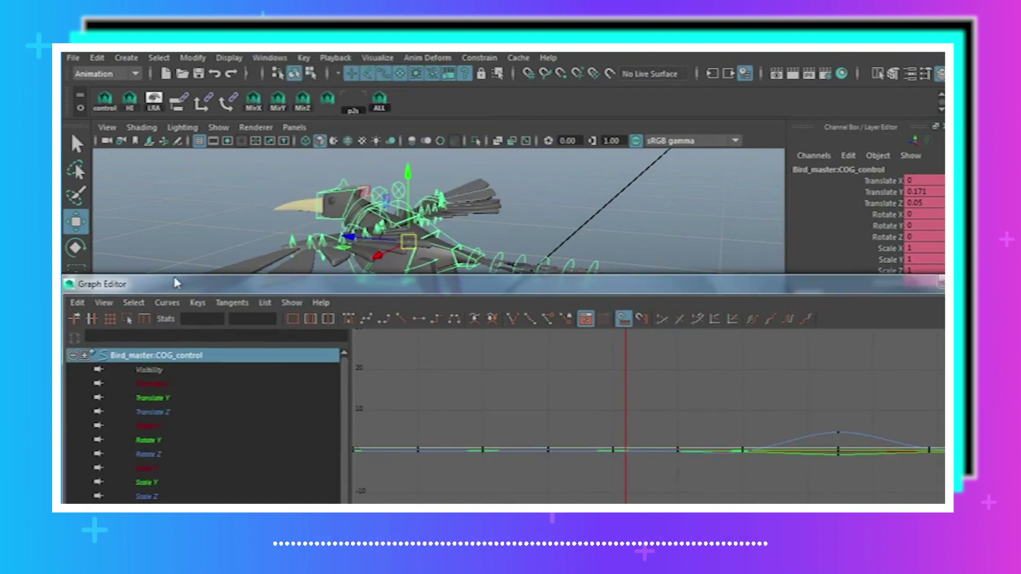
pyautogui.moveTo(186, 278); pyautogui.dragTo(185, 348)
pyautogui.moveTo(386, 379); pyautogui.dragTo(403, 238)
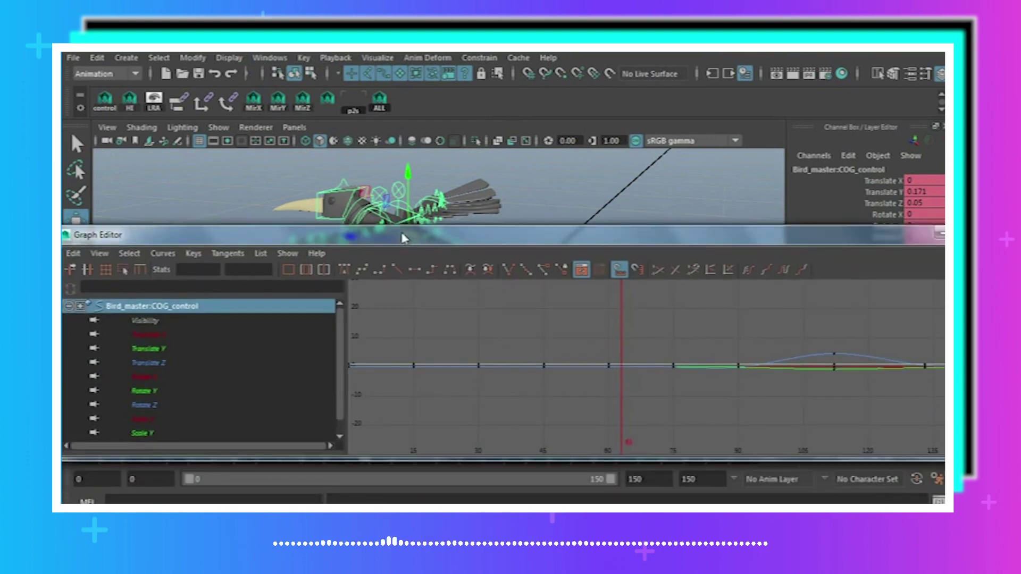
pyautogui.moveTo(944, 332); pyautogui.dragTo(784, 332)
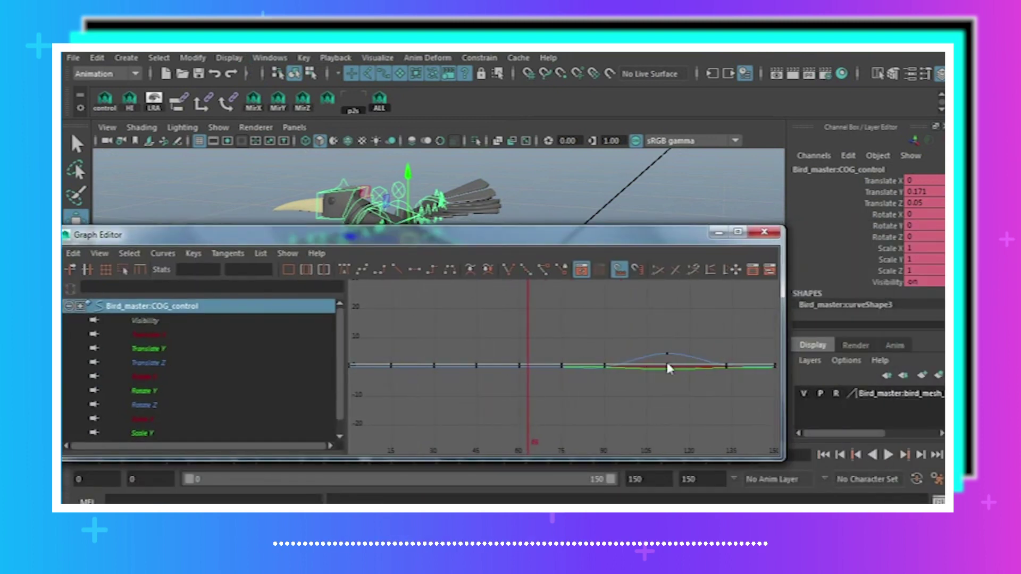
# Apply flat tangents to the keys at the start and end of all COG control curves.
pyautogui.keyDown('alt'); pyautogui.keyDown('shift'); pyautogui.moveTo(667, 361); pyautogui.dragTo(627, 372, button='right'); pyautogui.keyUp('shift'); pyautogui.keyUp('alt')
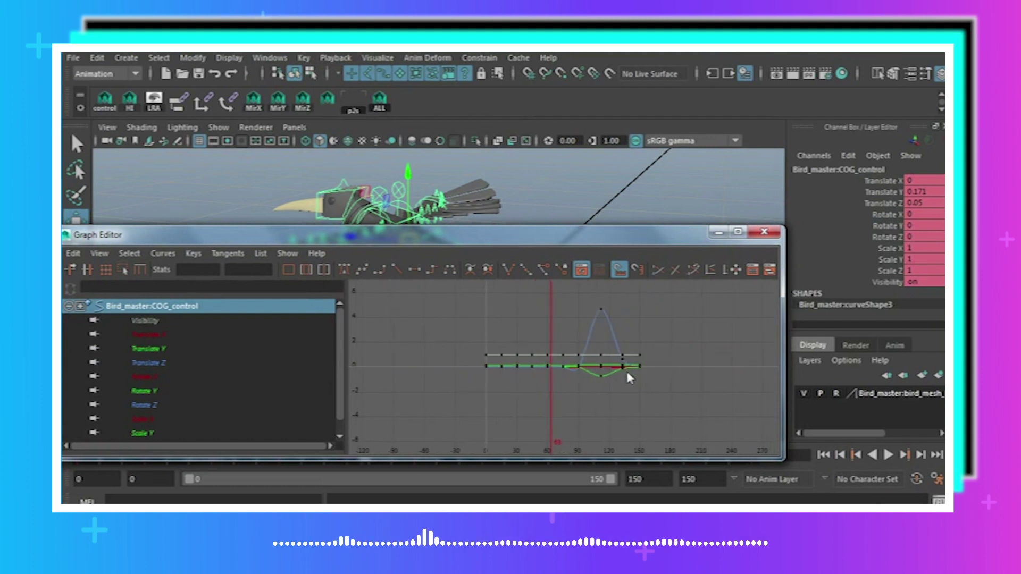
pyautogui.moveTo(467, 324); pyautogui.dragTo(492, 382)
pyautogui.moveTo(616, 403); pyautogui.dragTo(637, 396)
pyautogui.click(414, 270)
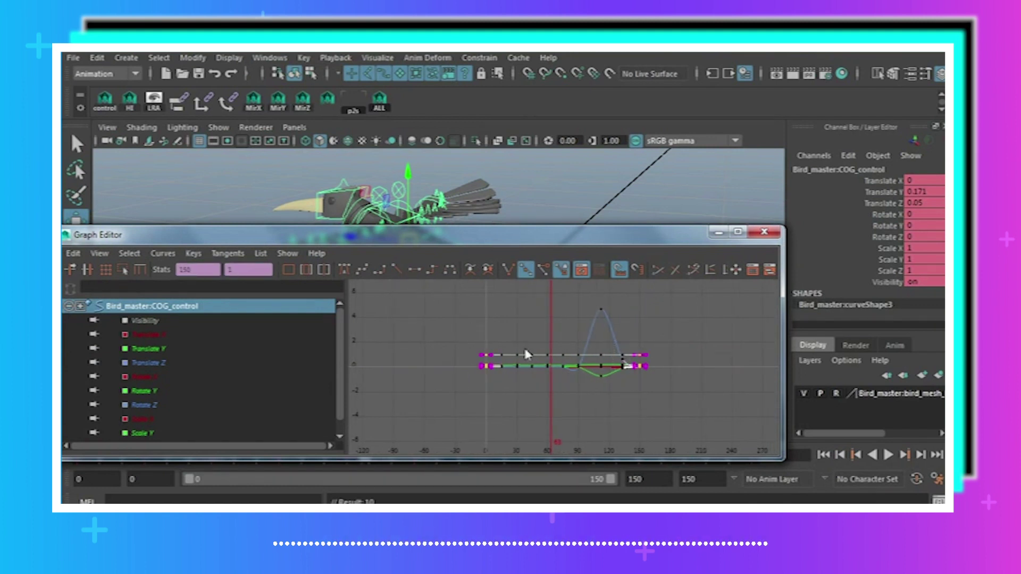
pyautogui.keyDown('alt'); pyautogui.moveTo(524, 351); pyautogui.dragTo(630, 367, button='right'); pyautogui.keyUp('alt')
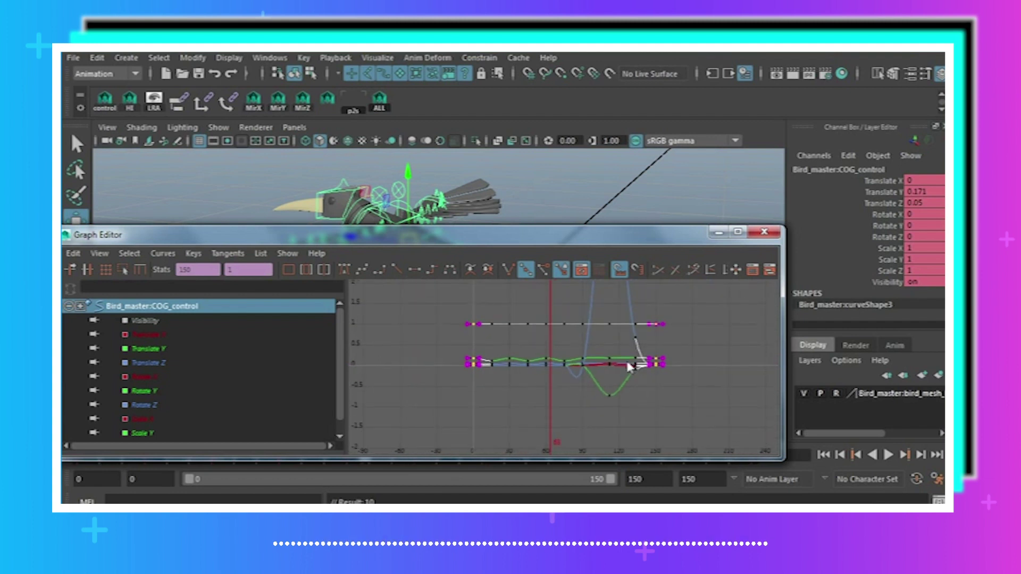
# Turn on the infinity display for the COG control's curves in the Graph Editor.
pyautogui.click(99, 254)
pyautogui.click(154, 435)
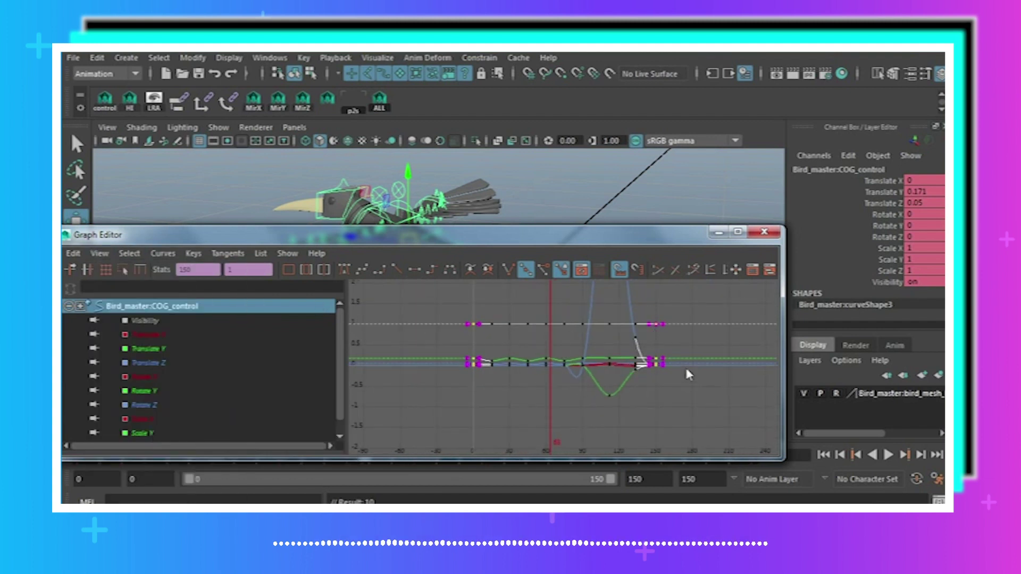
pyautogui.keyDown('alt'); pyautogui.moveTo(689, 375); pyautogui.dragTo(615, 334, button='right'); pyautogui.keyUp('alt')
pyautogui.keyDown('alt'); pyautogui.moveTo(612, 346); pyautogui.dragTo(606, 371, button='middle'); pyautogui.keyUp('alt')
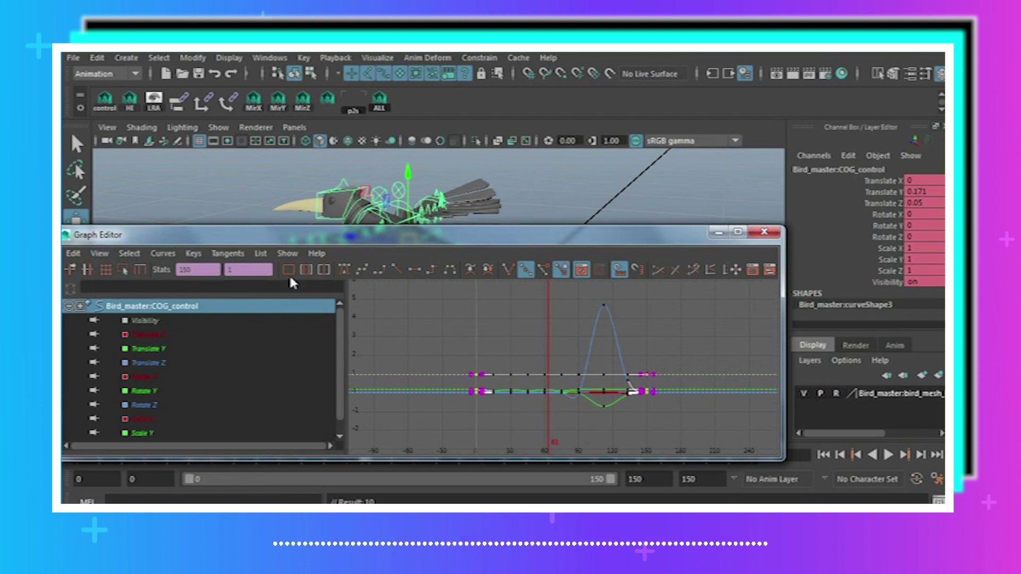
# Set both the pre infinity and post infinity of the COG control's curves to Cycle.
pyautogui.click(164, 260)
pyautogui.moveTo(181, 279)
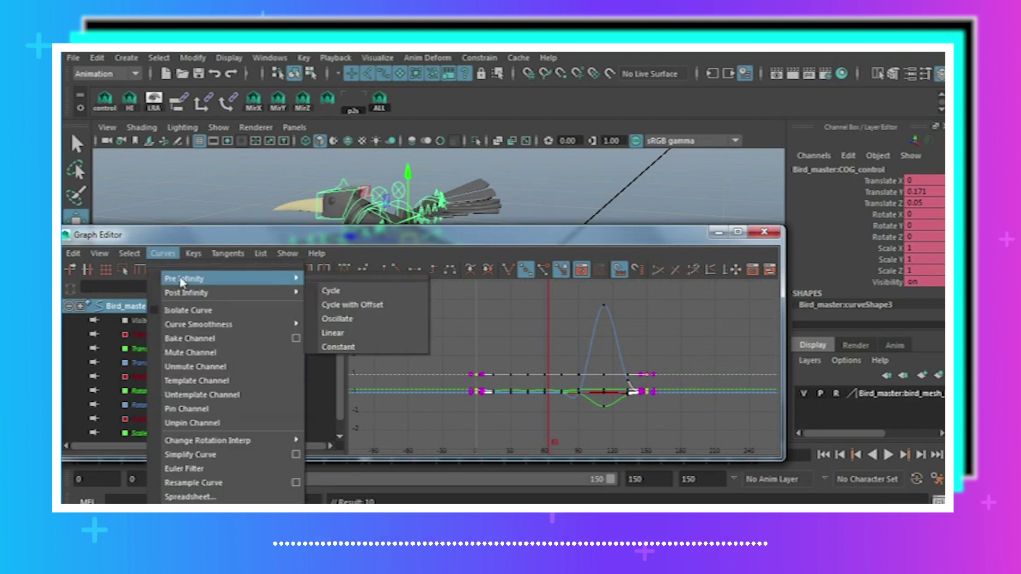
pyautogui.click(344, 291)
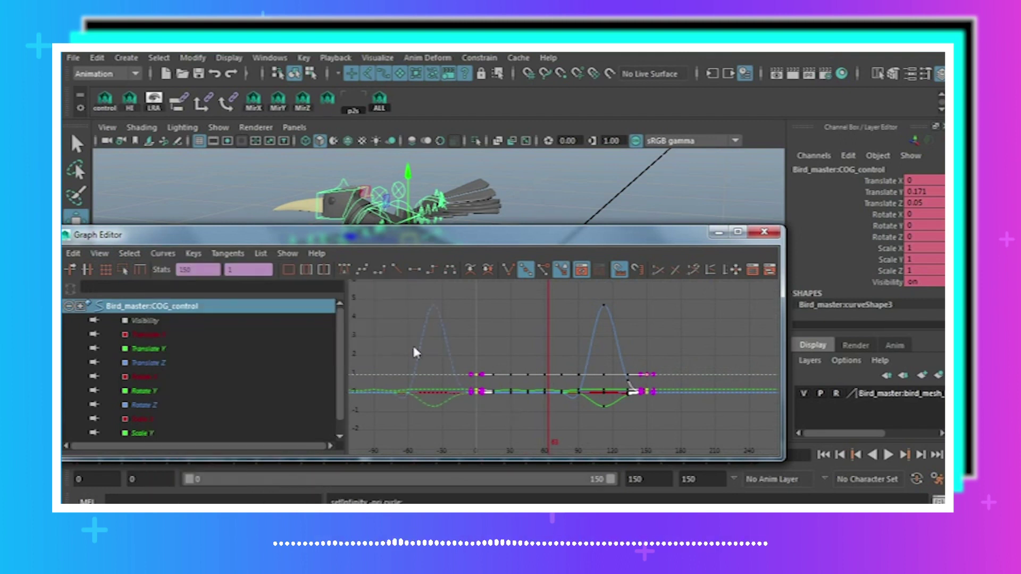
pyautogui.click(163, 254)
pyautogui.moveTo(182, 292)
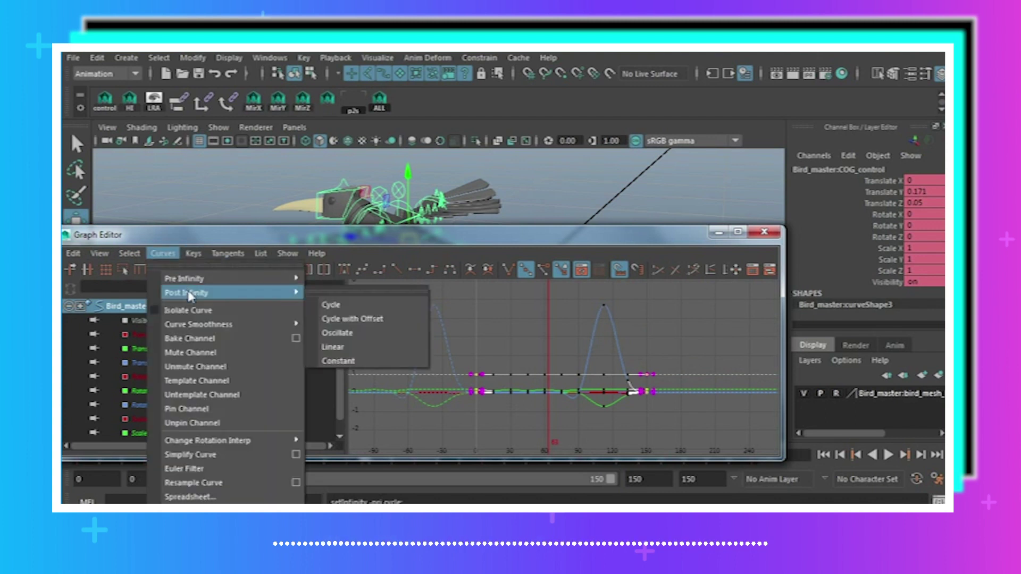
pyautogui.click(372, 304)
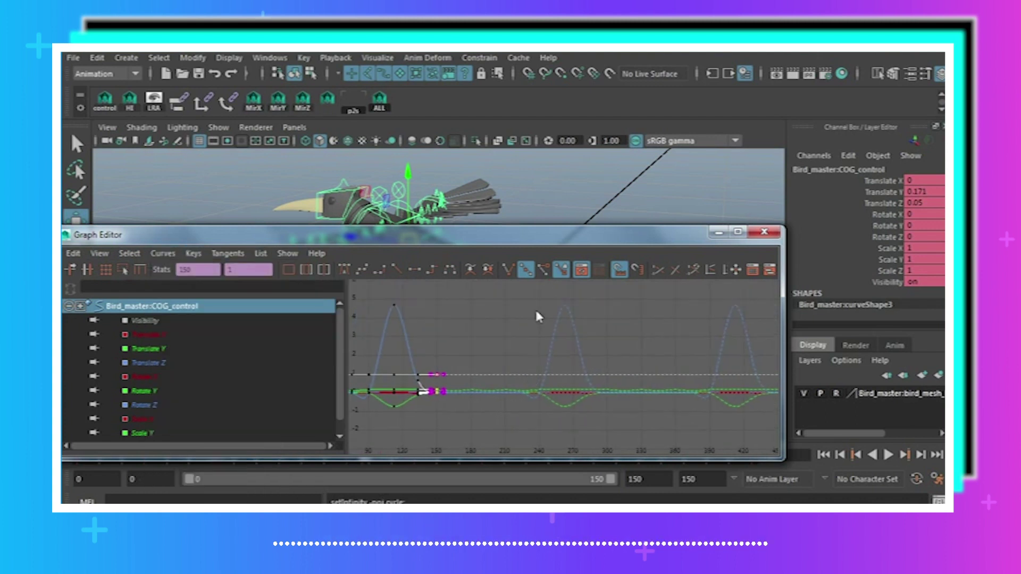
# Try raising the Rotate Z curve's peak key at frame 112 to 4.932 and undo the change.
pyautogui.click(572, 327)
pyautogui.keyDown('alt'); pyautogui.moveTo(571, 328); pyautogui.dragTo(605, 344, button='middle'); pyautogui.keyUp('alt')
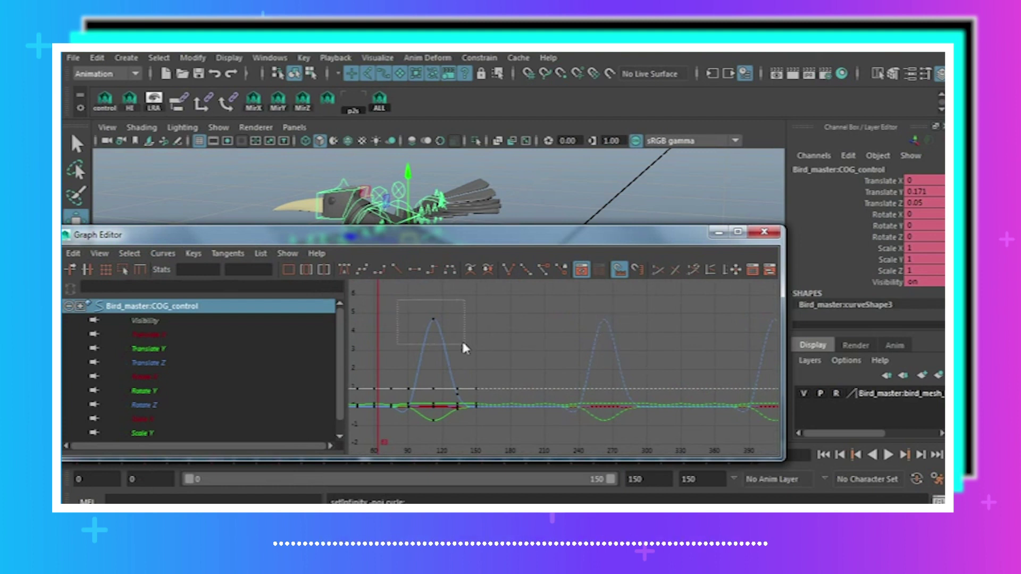
pyautogui.moveTo(463, 343); pyautogui.dragTo(465, 345)
pyautogui.moveTo(443, 341)
pyautogui.mouseDown(button='middle')
pyautogui.moveTo(438, 359)
pyautogui.moveTo(442, 342)
pyautogui.mouseUp(button='middle')
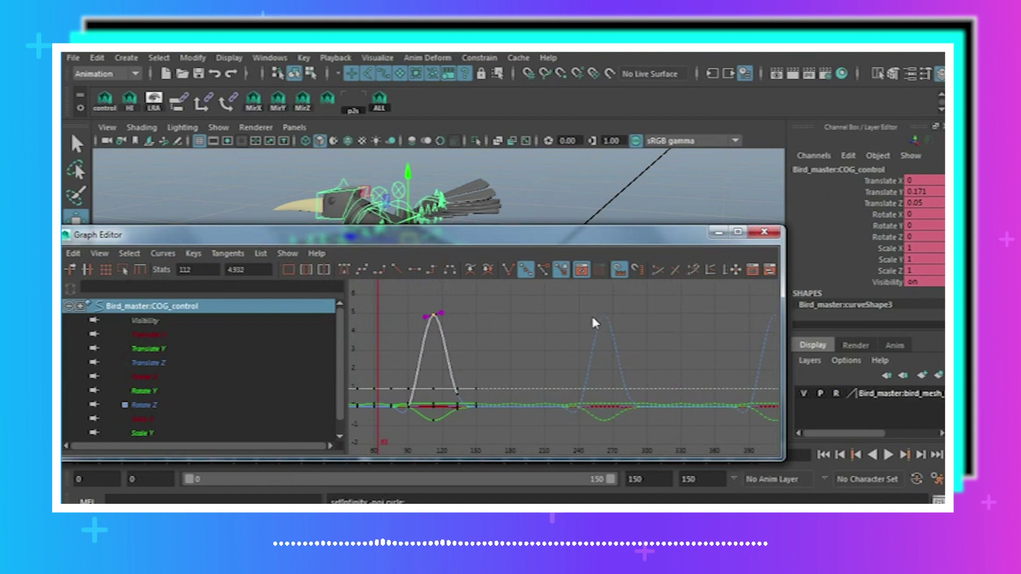
pyautogui.hotkey('ctrl', 'z')
# Deselect the curve key and close the Graph Editor.
pyautogui.scroll(-2, 602, 340)
pyautogui.keyDown('alt'); pyautogui.moveTo(590, 331); pyautogui.dragTo(664, 324, button='middle'); pyautogui.keyUp('alt')
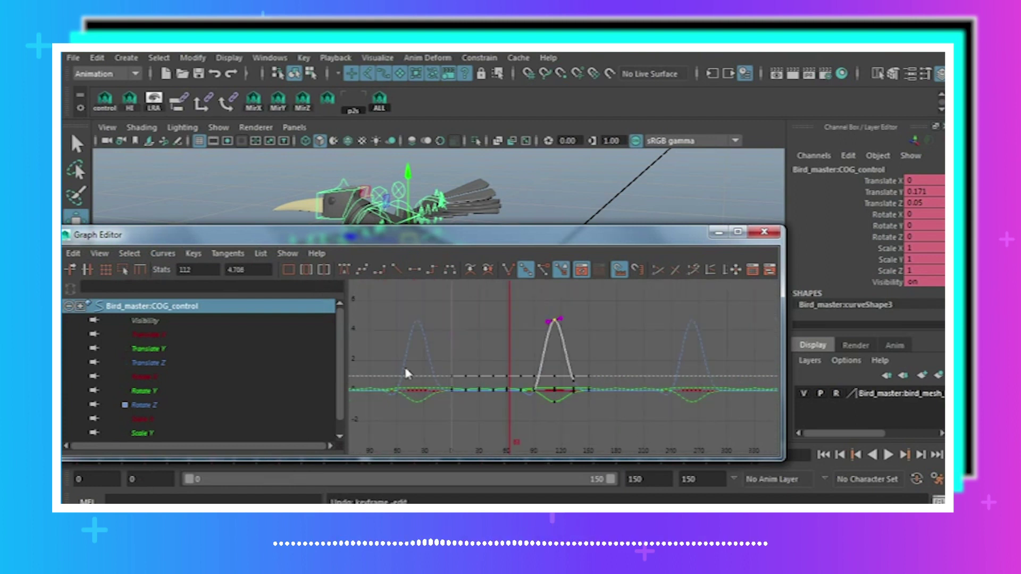
pyautogui.moveTo(488, 429); pyautogui.dragTo(488, 430)
pyautogui.moveTo(632, 321); pyautogui.dragTo(564, 429)
pyautogui.click(636, 319)
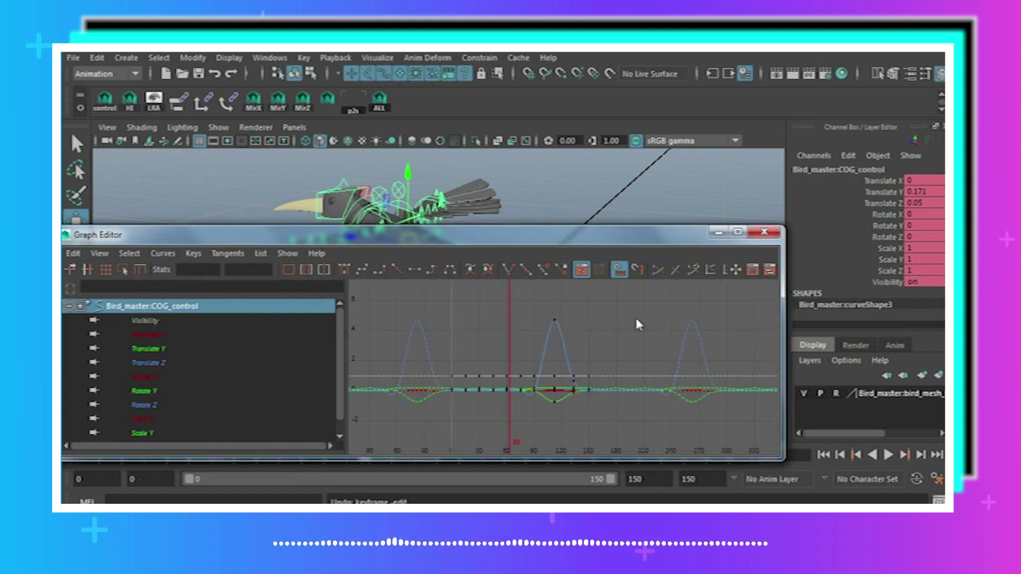
pyautogui.moveTo(445, 242); pyautogui.dragTo(647, 304)
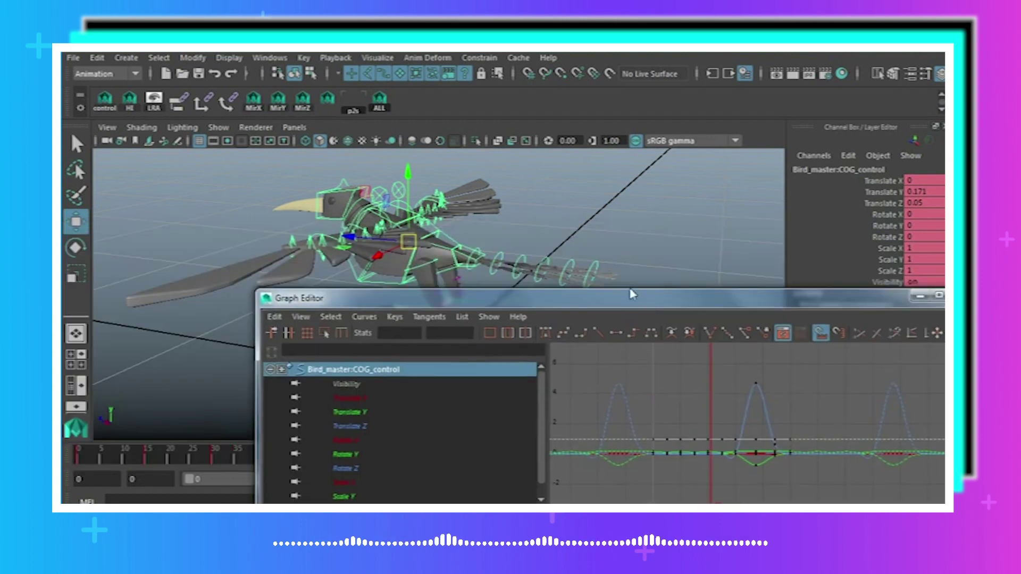
pyautogui.keyDown('alt'); pyautogui.moveTo(542, 242); pyautogui.dragTo(505, 236); pyautogui.keyUp('alt')
pyautogui.moveTo(360, 298); pyautogui.dragTo(227, 287)
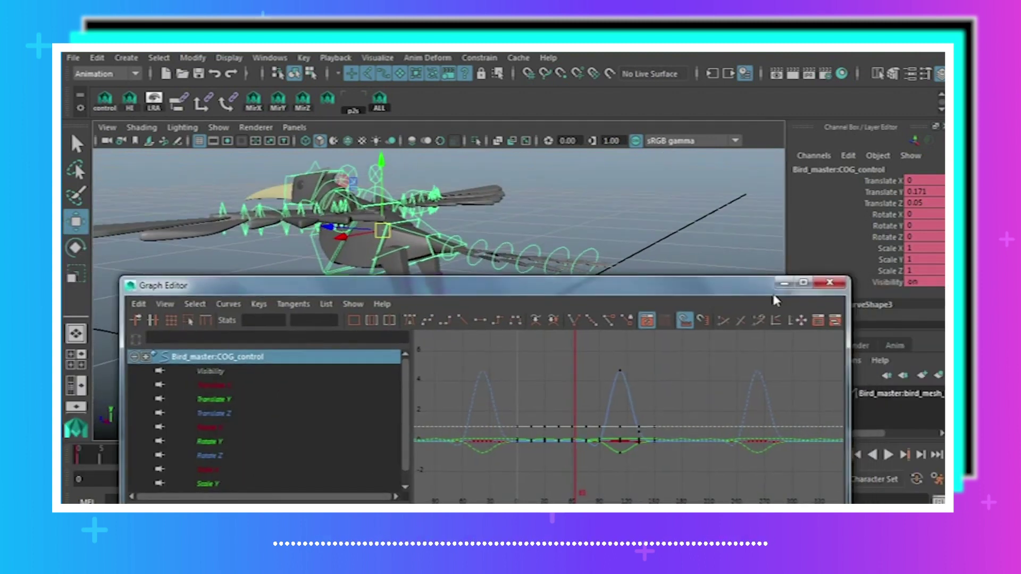
pyautogui.click(831, 288)
# Play the bird's body animation from frame 0 and stop it at frame 105.
pyautogui.click(822, 456)
pyautogui.click(889, 454)
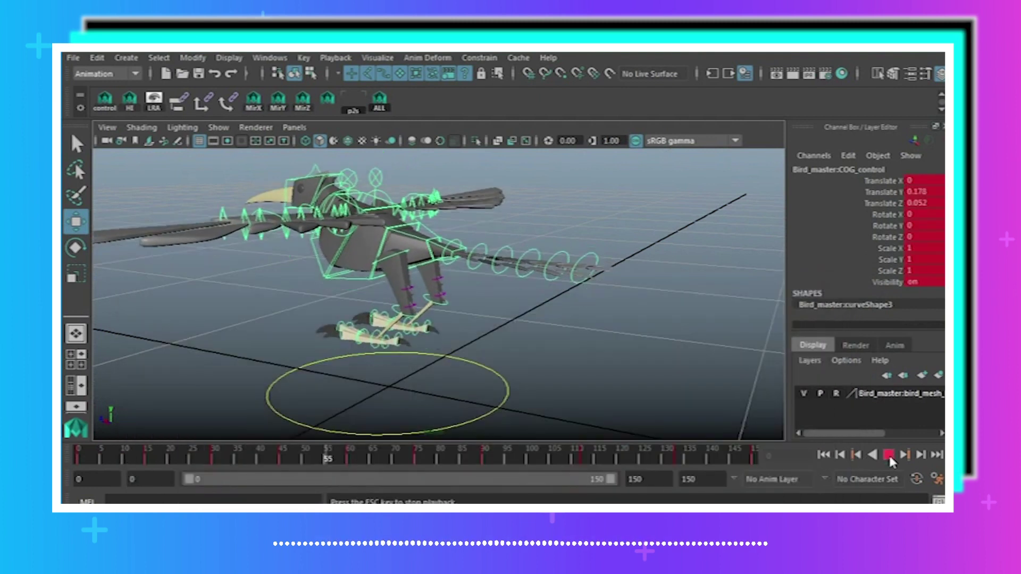
pyautogui.press('Escape')
# At frame 0, pitch the COG control to about -3.97 in Rotate X and key the pose.
pyautogui.keyDown('alt'); pyautogui.moveTo(391, 375); pyautogui.dragTo(451, 375); pyautogui.keyUp('alt')
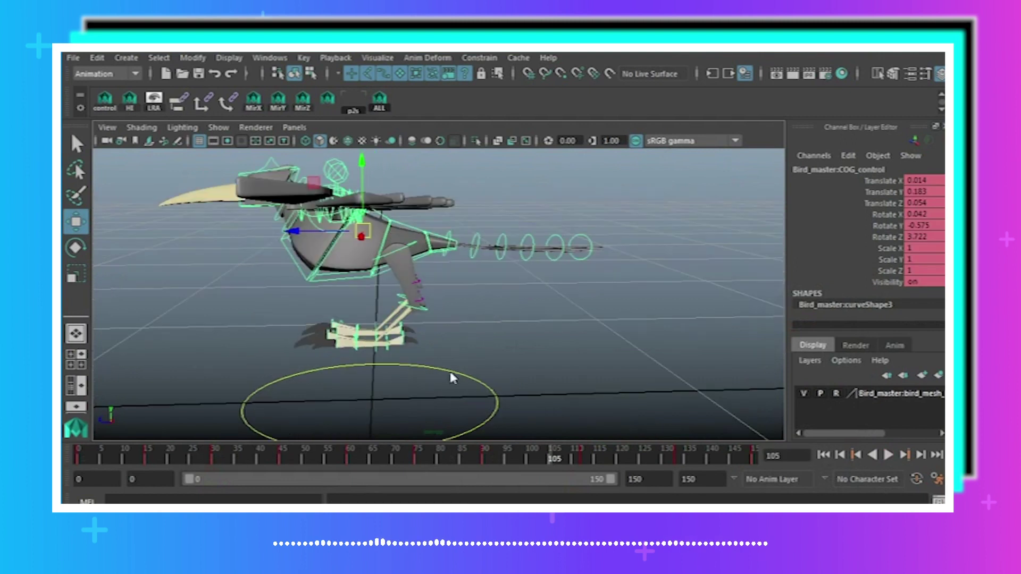
pyautogui.moveTo(86, 458); pyautogui.dragTo(69, 455)
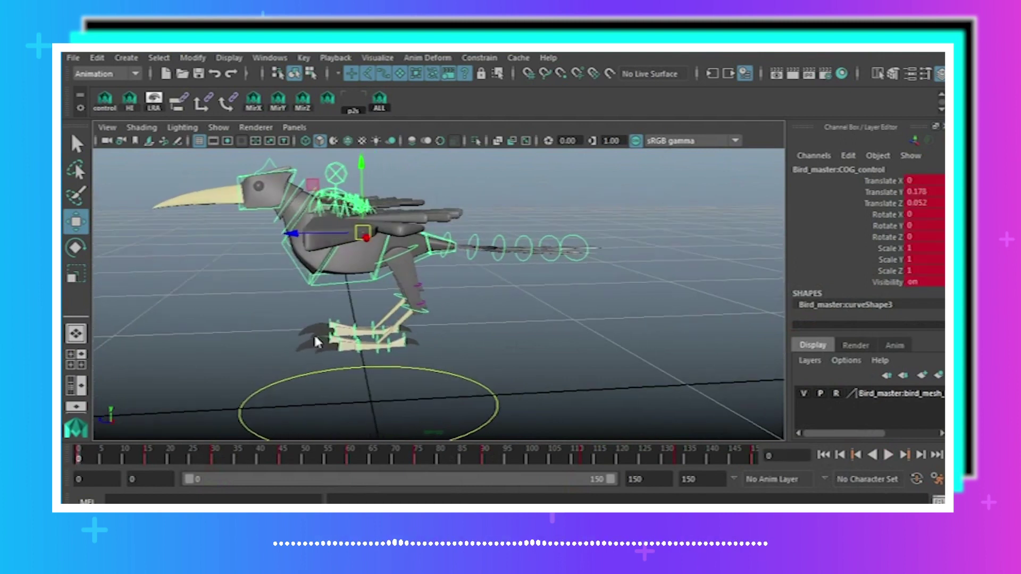
pyautogui.click(77, 247)
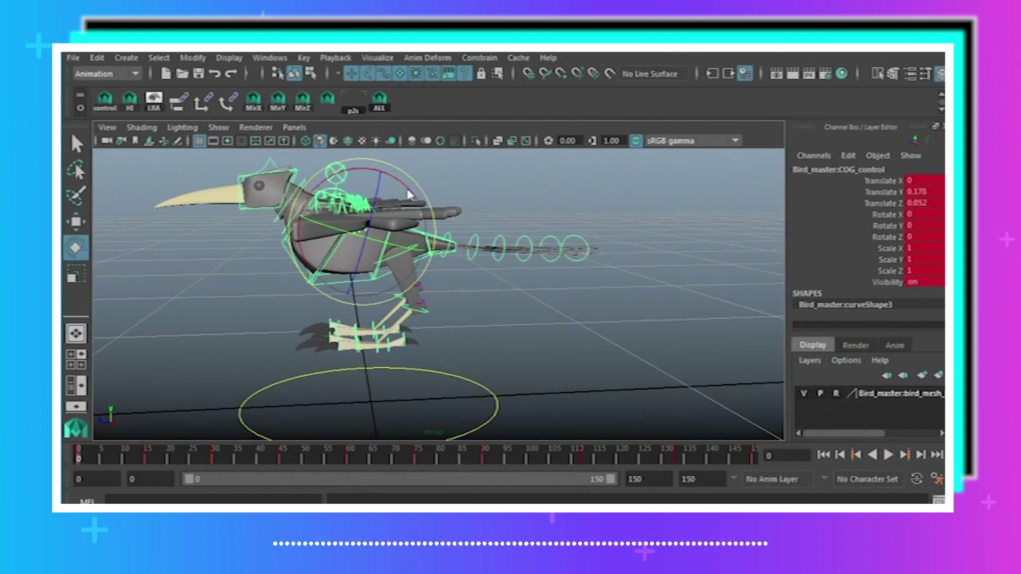
pyautogui.moveTo(408, 194); pyautogui.dragTo(416, 202)
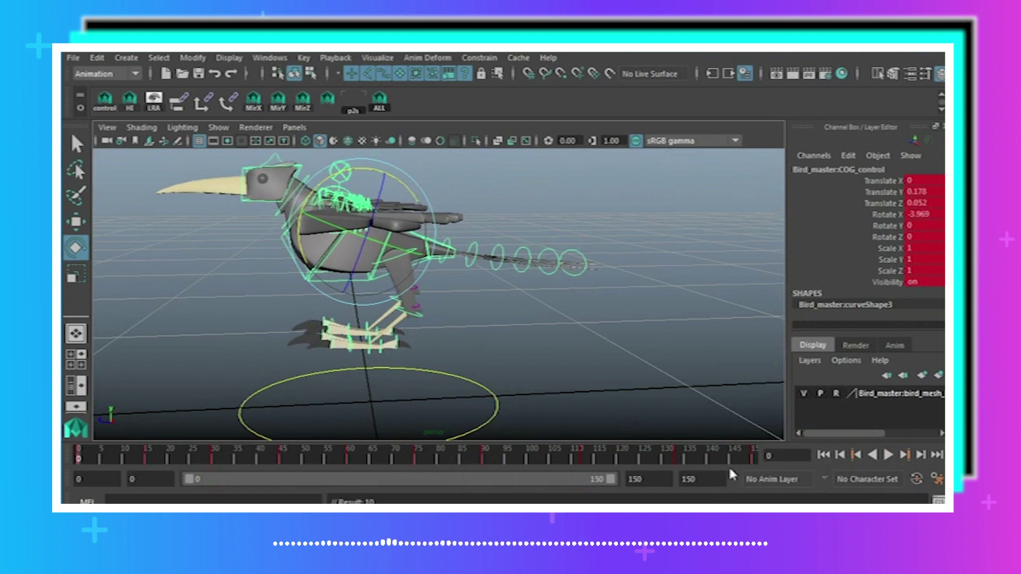
# Key the COG control's frame 0 pose at frame 150 and key its Rotate X at about 1.98 on frame 15.
pyautogui.click(750, 457)
pyautogui.hotkey('alt', 'v')
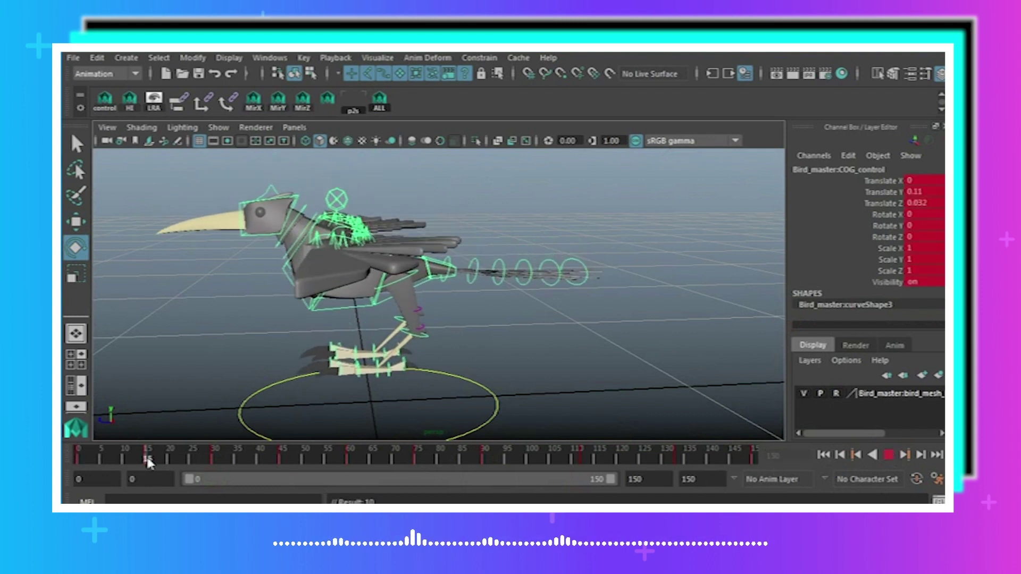
pyautogui.click(148, 458)
pyautogui.moveTo(374, 196); pyautogui.dragTo(369, 193)
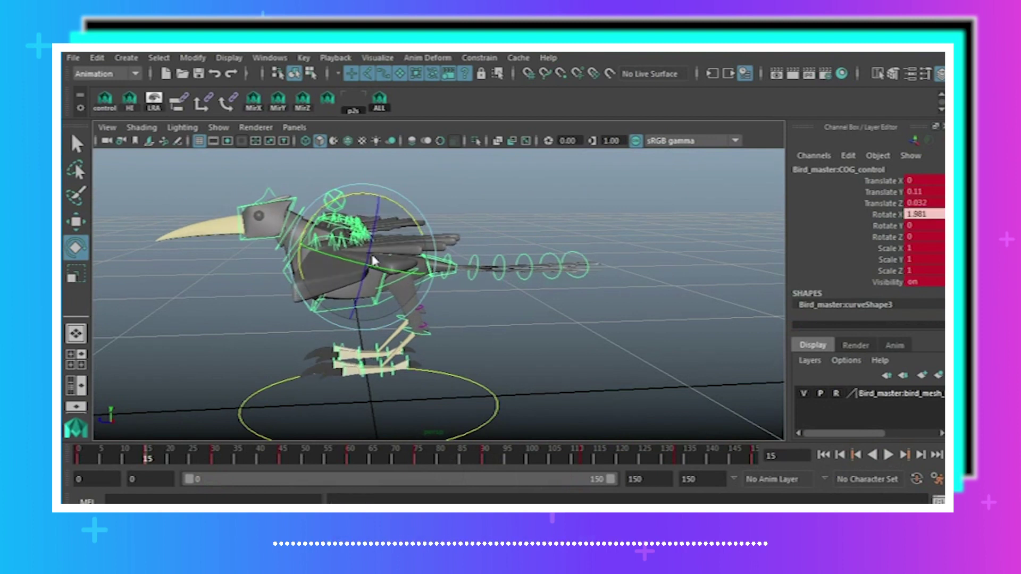
pyautogui.press('s')
# Key the COG control's Rotate X at about -1.23 on frame 30 and about 2.7 on frame 45.
pyautogui.click(212, 458)
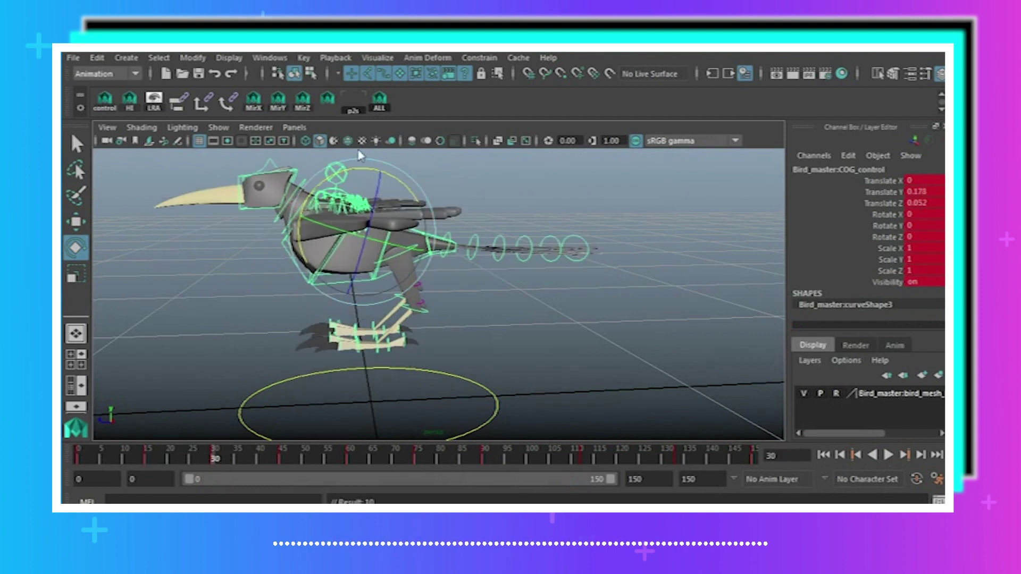
pyautogui.moveTo(361, 176); pyautogui.dragTo(359, 139)
pyautogui.press('s')
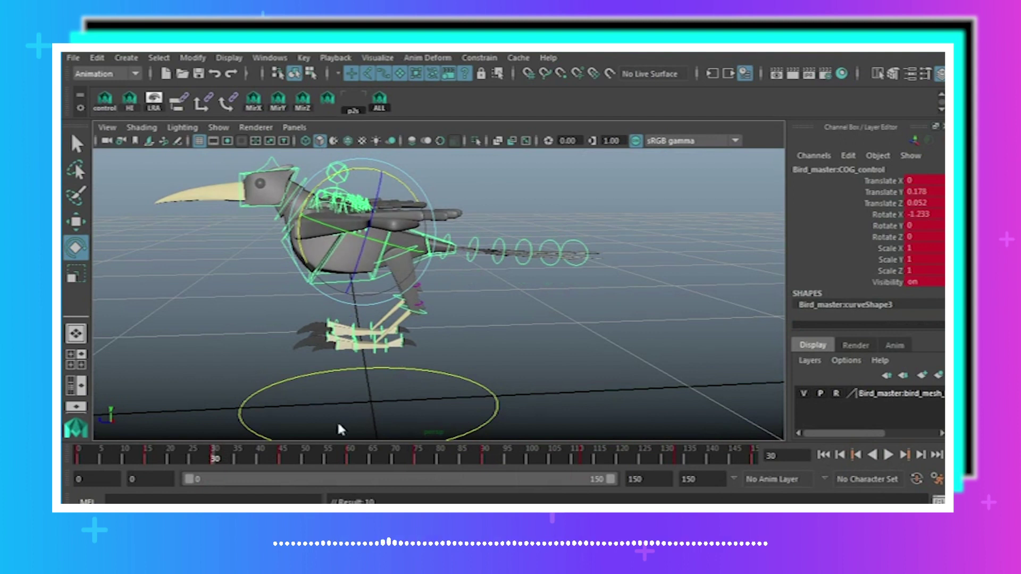
pyautogui.click(283, 456)
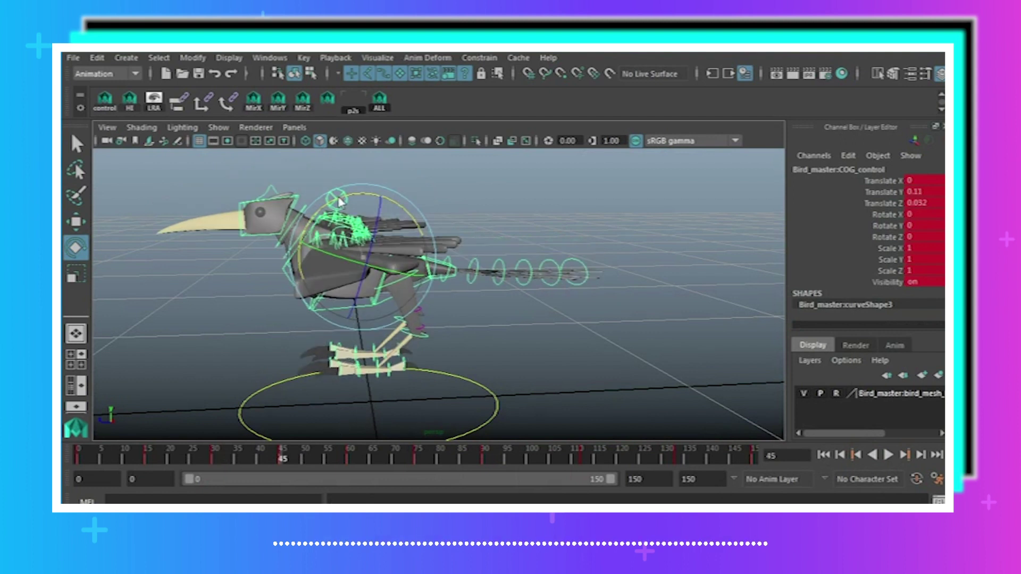
pyautogui.moveTo(343, 198); pyautogui.dragTo(338, 201)
pyautogui.press('s')
# Key the COG control's Rotate X at about -3 on frame 60, 2.4 on frame 75 and -1.86 on frame 90.
pyautogui.click(350, 458)
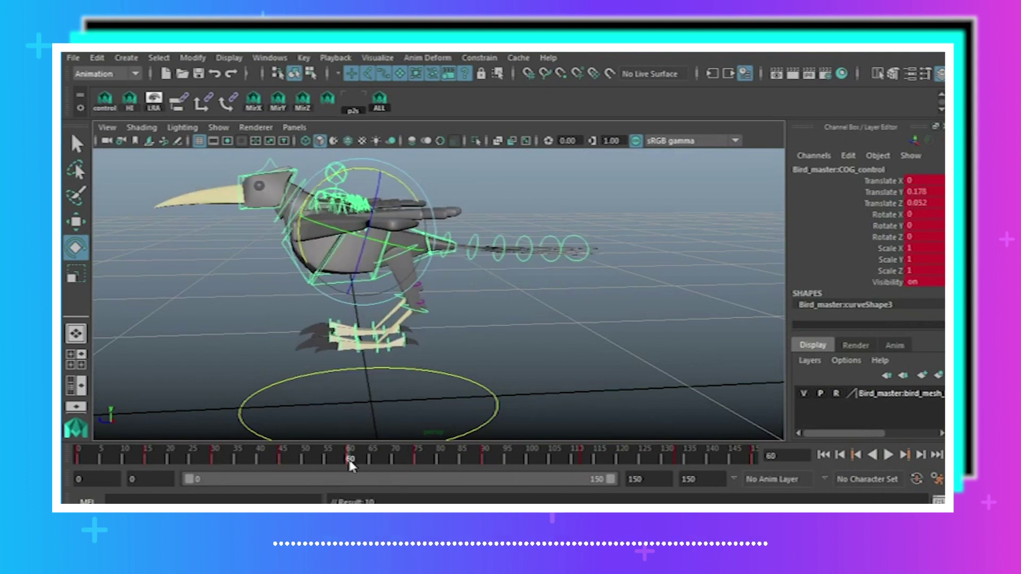
pyautogui.moveTo(353, 201); pyautogui.dragTo(483, 296)
pyautogui.click(418, 458)
pyautogui.press('s')
pyautogui.click(483, 457)
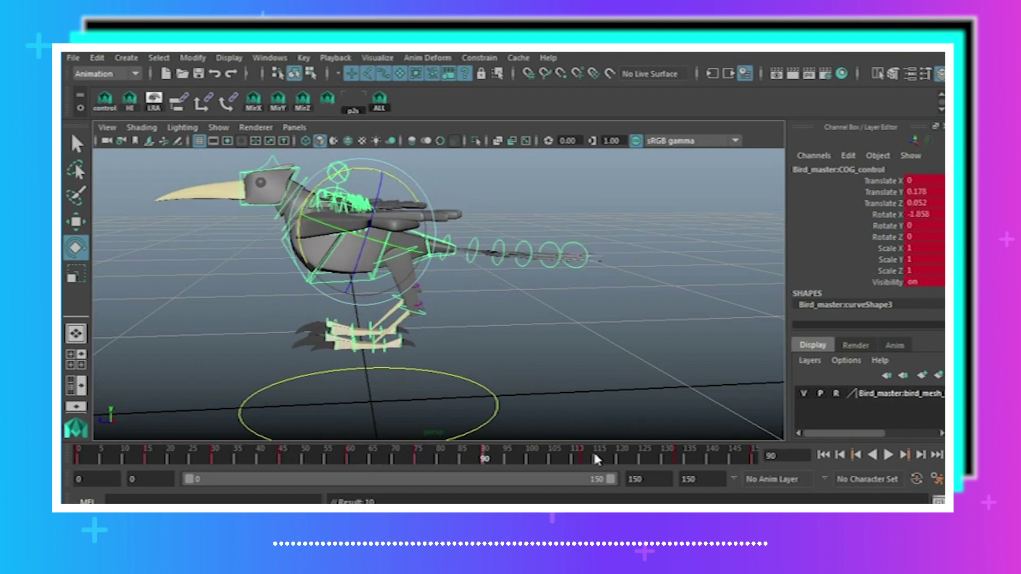
# Adjust the COG control's rotation at frame 112 and play the animation through to frame 150.
pyautogui.click(580, 459)
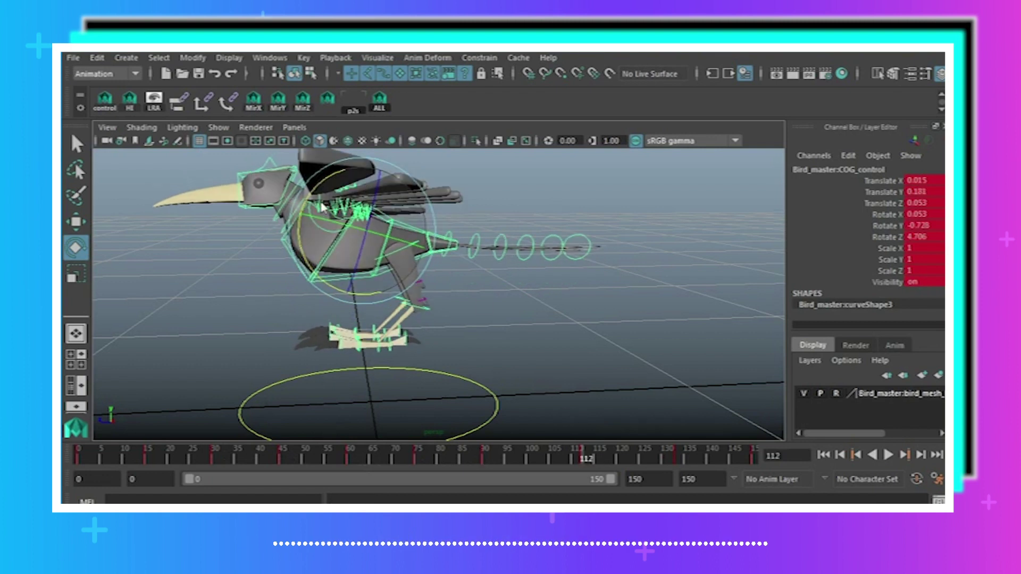
pyautogui.moveTo(322, 207); pyautogui.dragTo(351, 223)
pyautogui.hotkey('alt', 'v')
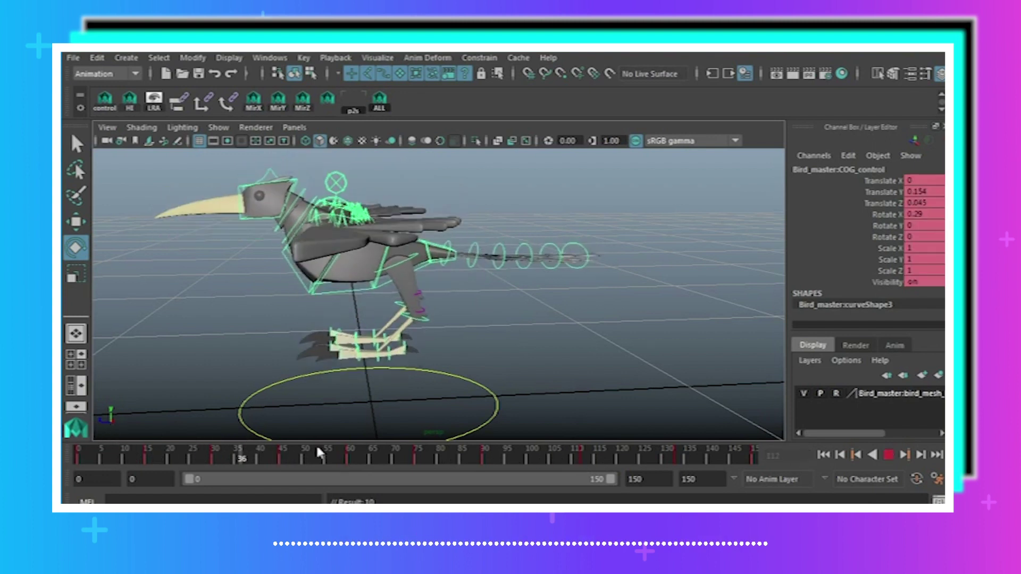
pyautogui.hotkey('alt', 'v')
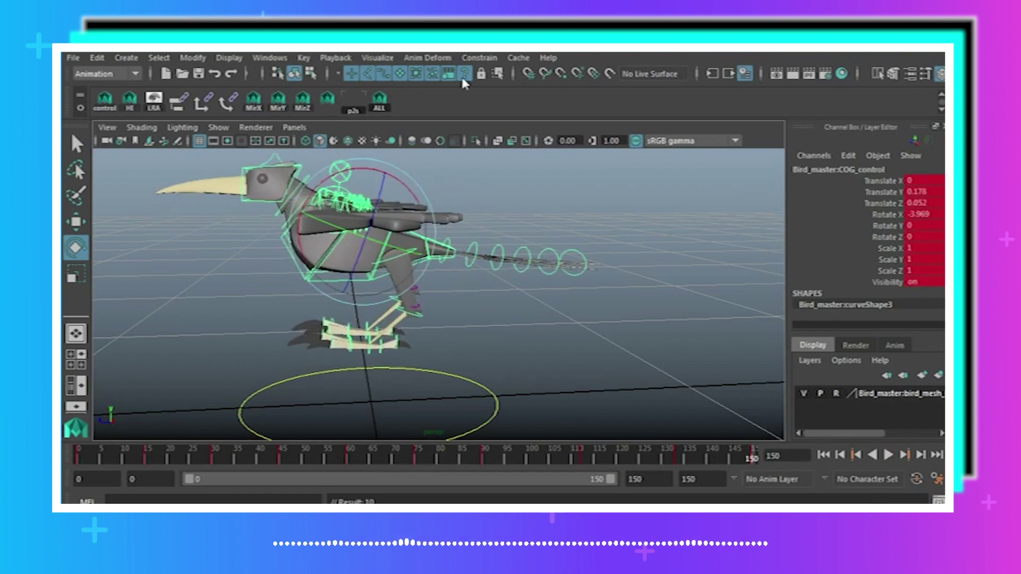
# Open the Graph Editor and select all keys on the COG control's Rotate X, Rotate Y and Rotate Z curves.
pyautogui.click(269, 58)
pyautogui.moveTo(372, 122)
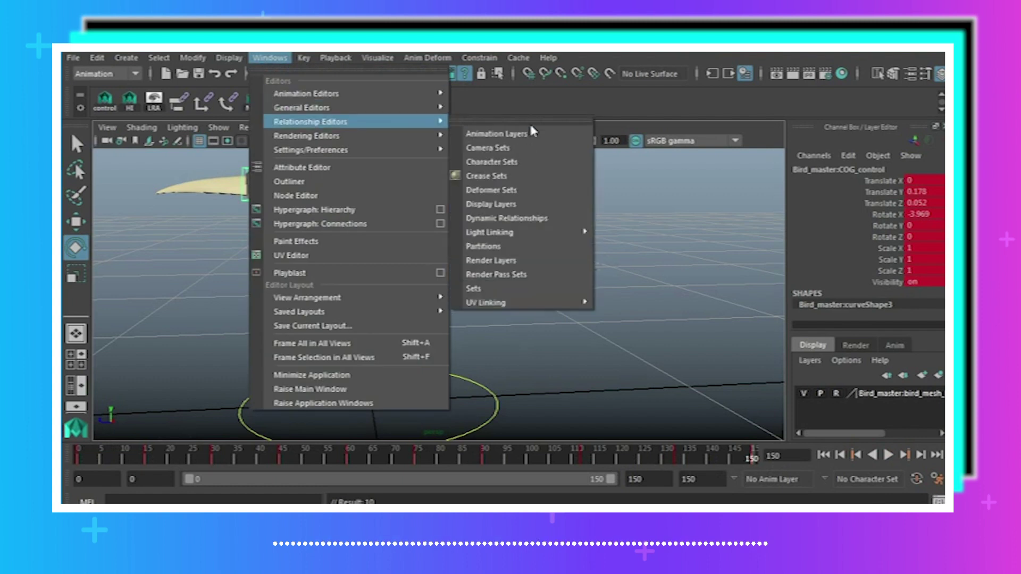
pyautogui.moveTo(347, 94)
pyautogui.click(492, 104)
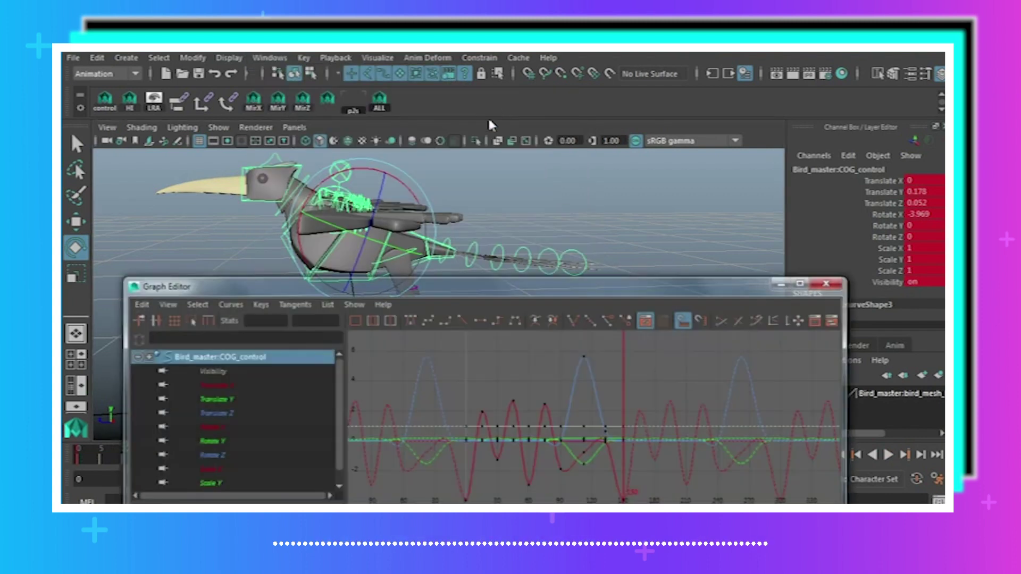
pyautogui.moveTo(216, 426); pyautogui.dragTo(221, 456)
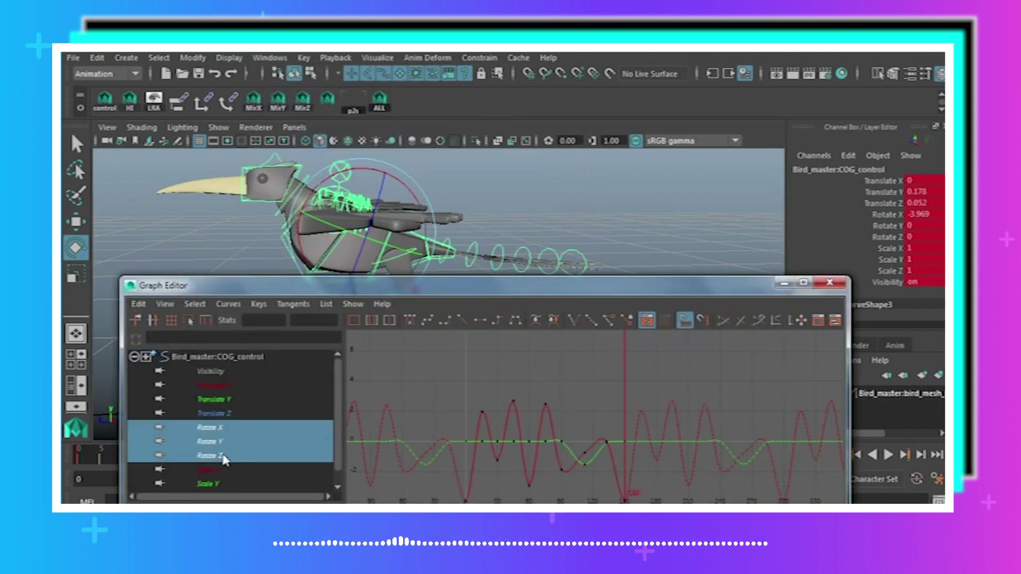
pyautogui.press('f')
pyautogui.keyDown('alt'); pyautogui.keyDown('shift'); pyautogui.moveTo(646, 441); pyautogui.dragTo(592, 408, button='right'); pyautogui.keyUp('shift'); pyautogui.keyUp('alt')
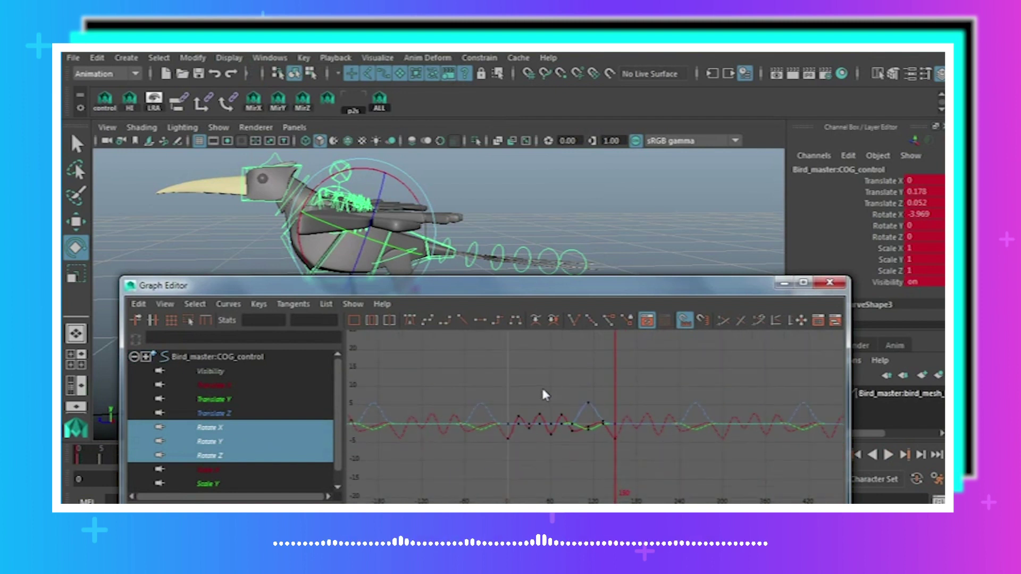
pyautogui.moveTo(439, 359); pyautogui.dragTo(667, 461)
pyautogui.press('f')
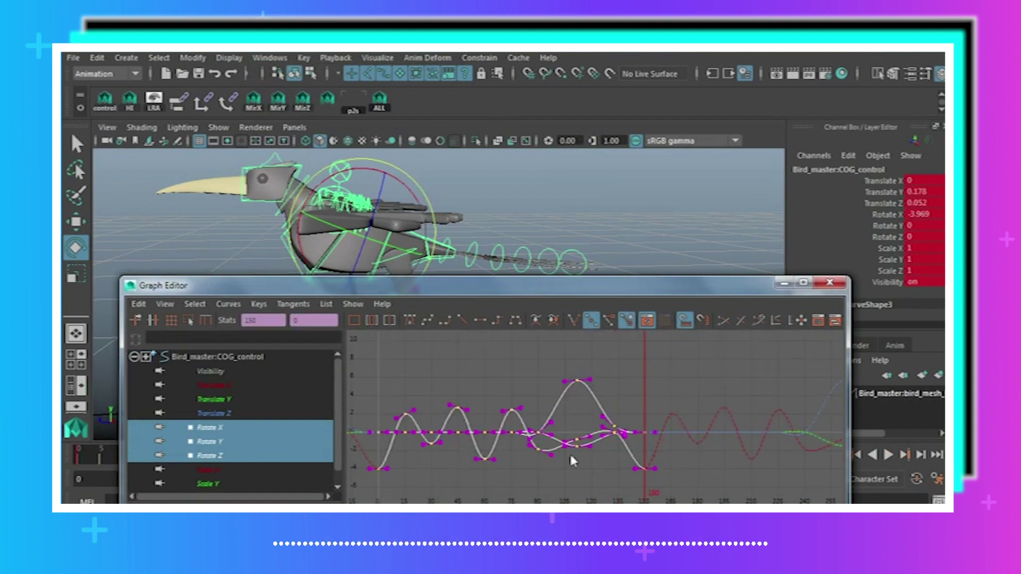
pyautogui.keyDown('alt'); pyautogui.moveTo(462, 419); pyautogui.dragTo(532, 391, button='middle'); pyautogui.keyUp('alt')
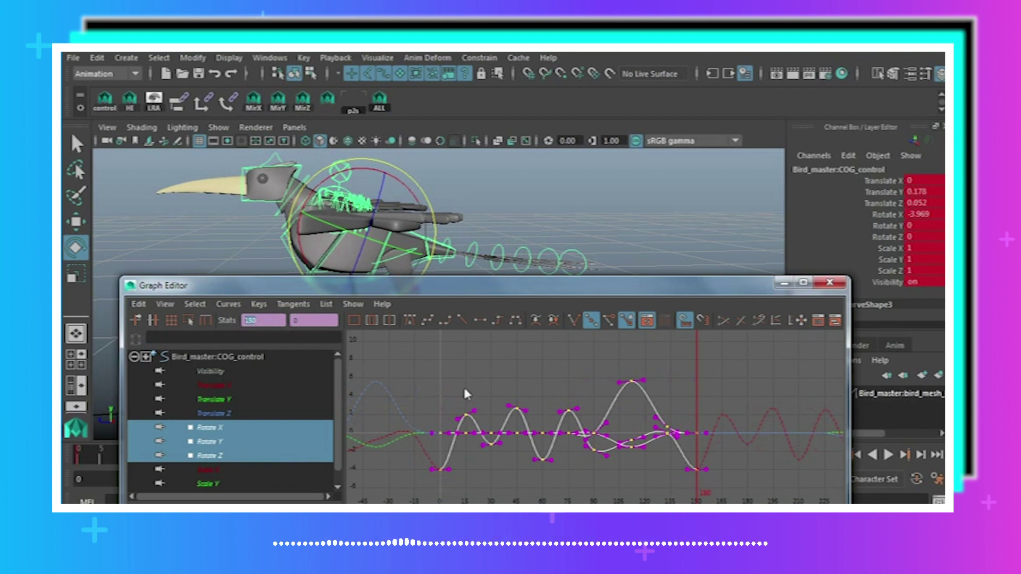
# Shift all the COG control's rotation keys 5 frames earlier, close the Graph Editor and deselect the control.
pyautogui.moveTo(311, 320); pyautogui.dragTo(295, 322)
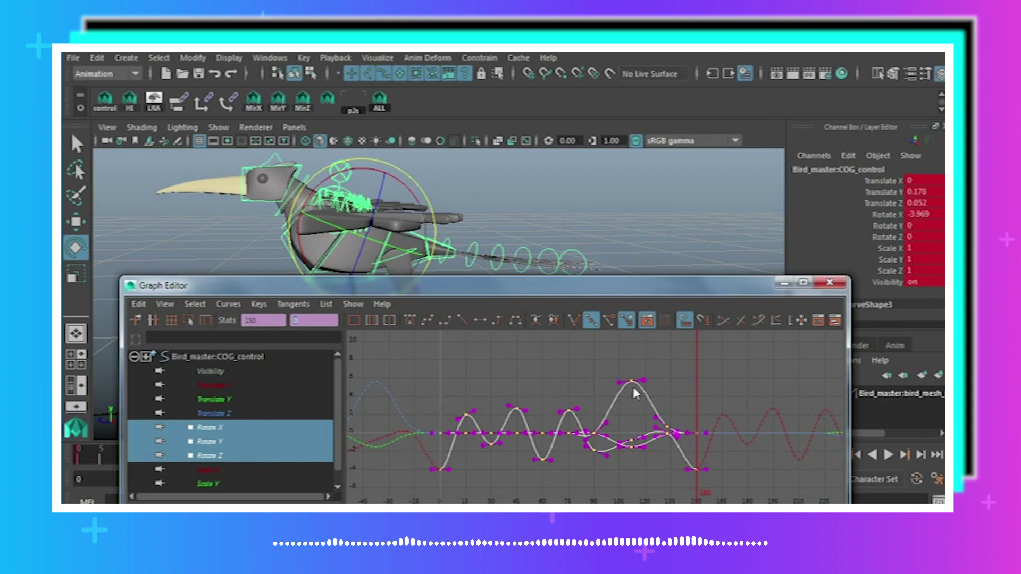
pyautogui.click(486, 374)
pyautogui.moveTo(407, 341); pyautogui.dragTo(720, 500)
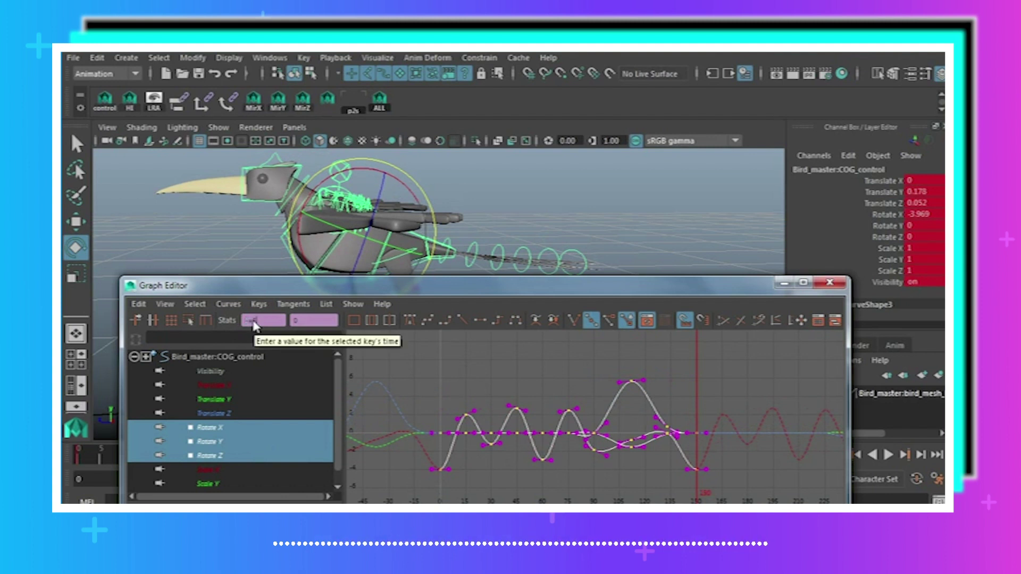
pyautogui.press('Return')
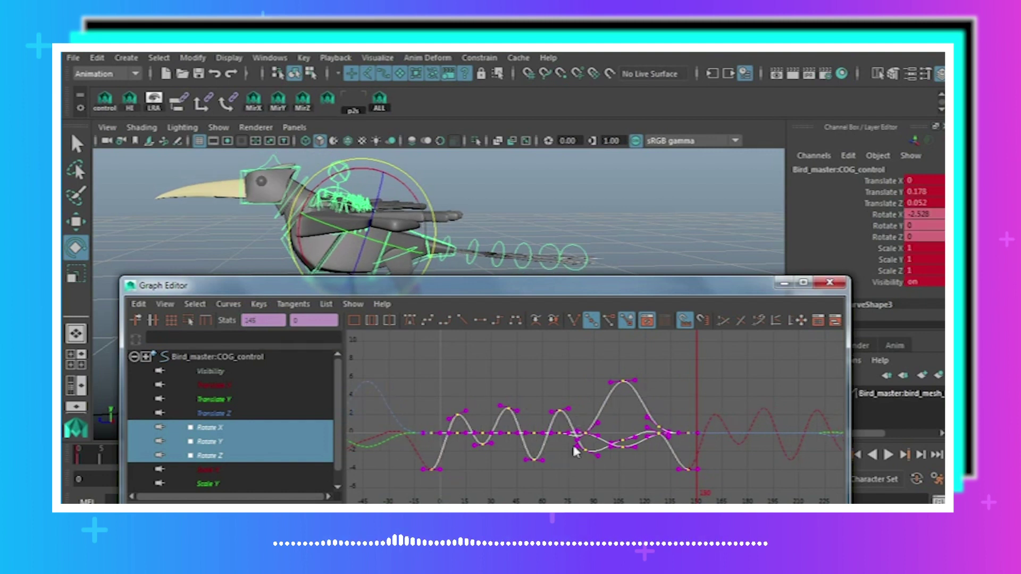
pyautogui.click(829, 282)
pyautogui.click(640, 269)
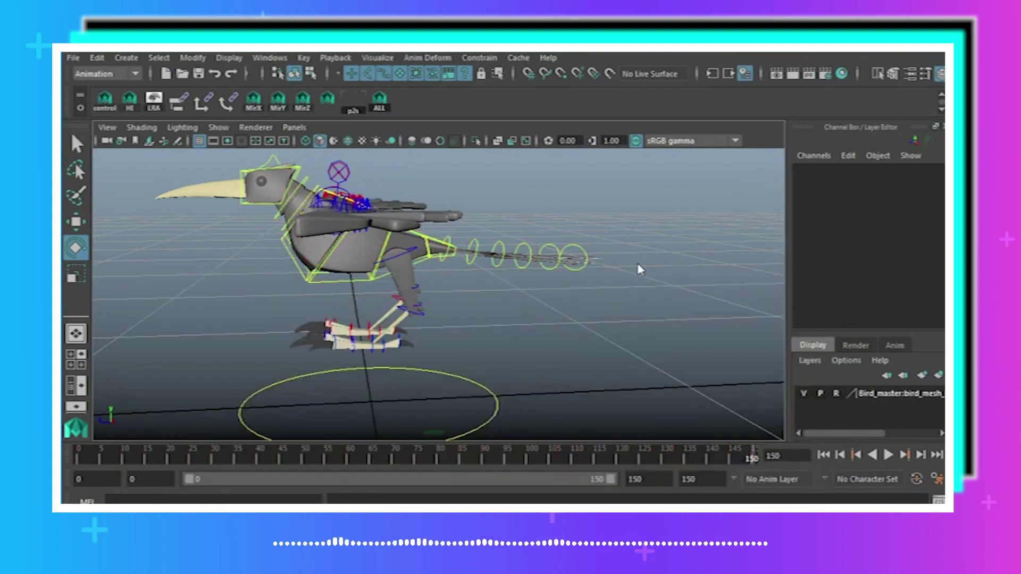
# Play the bird's body animation from frame 0 and stop it at frame 63.
pyautogui.click(828, 456)
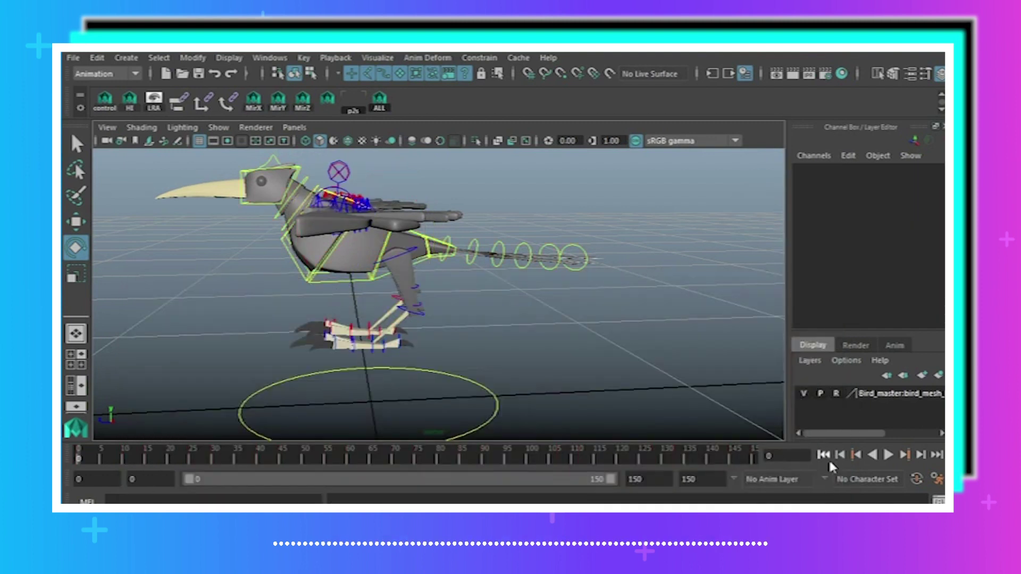
pyautogui.click(887, 455)
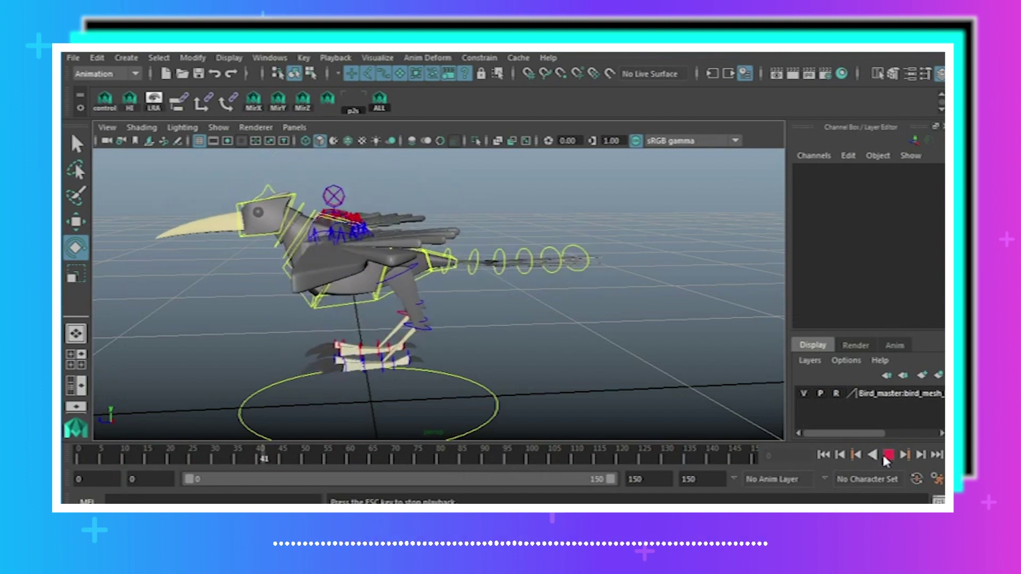
pyautogui.click(885, 456)
# Examine the bird's leg, tail and COG controls by selecting them and viewing the rig from several angles.
pyautogui.click(346, 287)
pyautogui.click(572, 314)
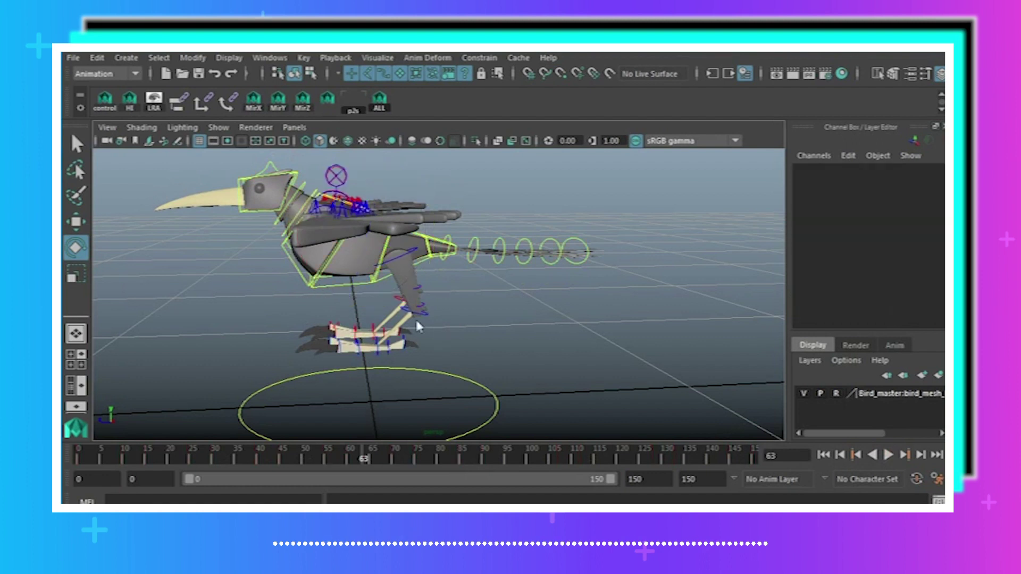
pyautogui.click(416, 314)
pyautogui.click(577, 239)
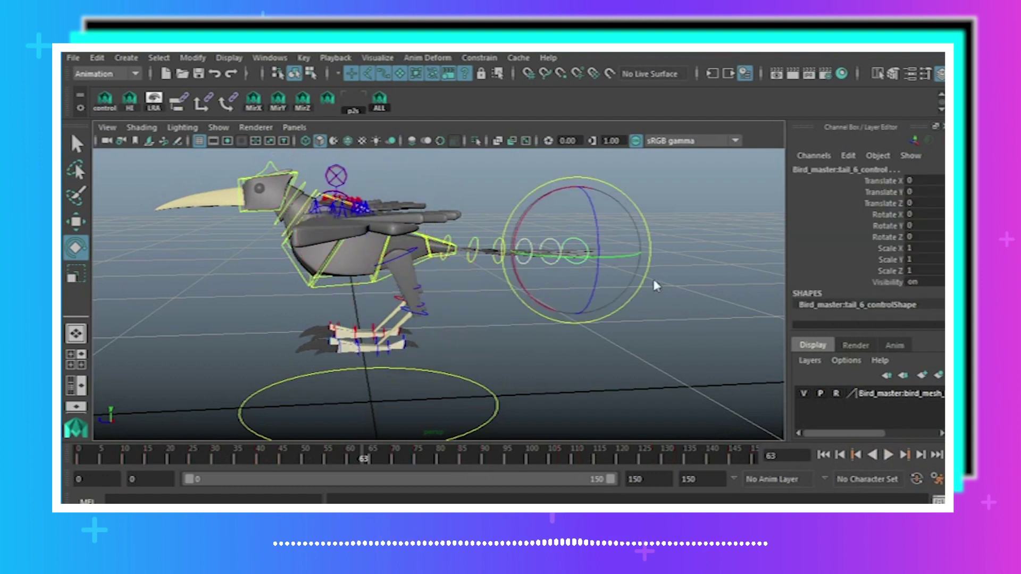
pyautogui.click(417, 308)
pyautogui.click(345, 290)
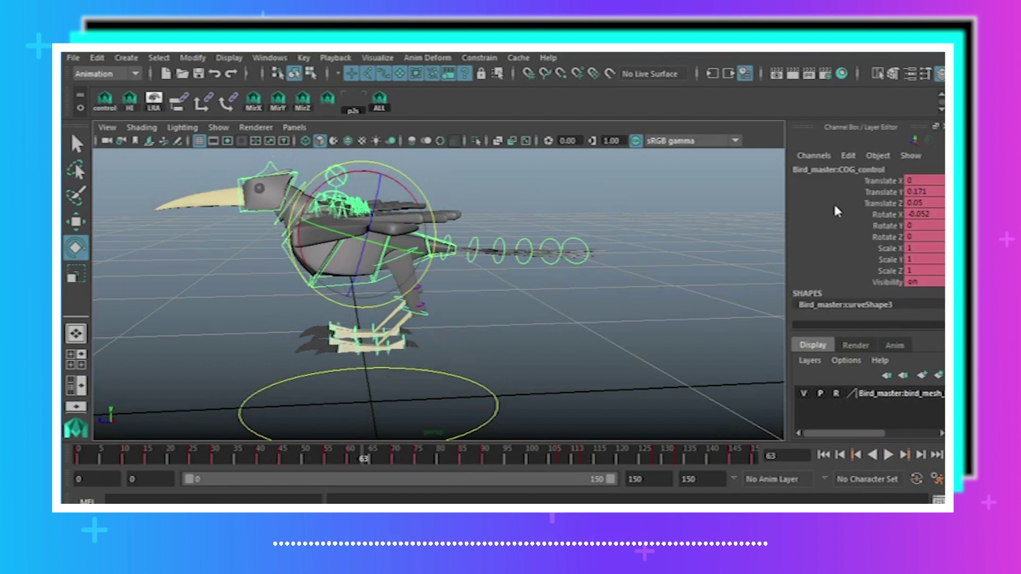
pyautogui.click(572, 353)
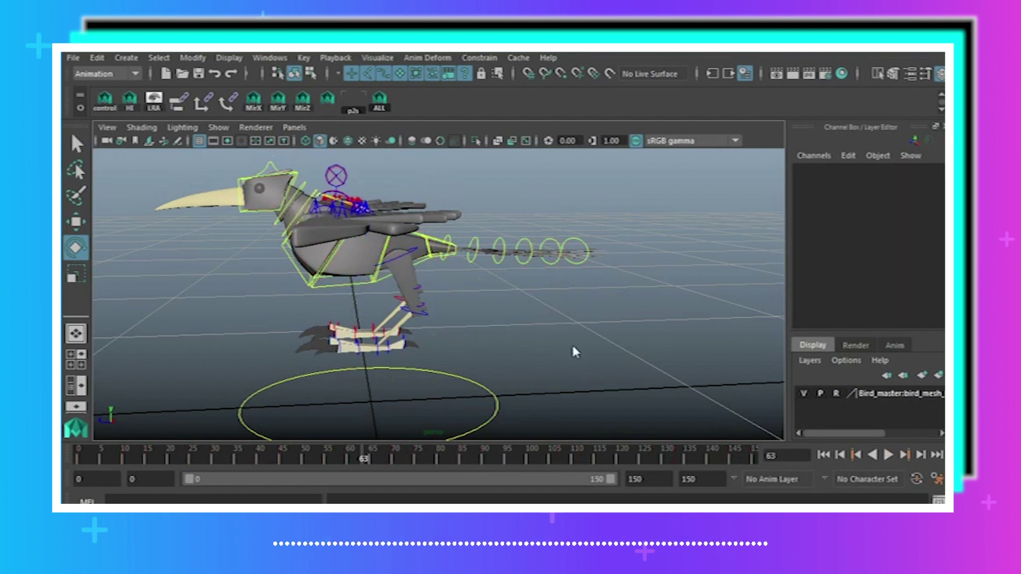
pyautogui.keyDown('alt'); pyautogui.moveTo(570, 353); pyautogui.dragTo(509, 331); pyautogui.keyUp('alt')
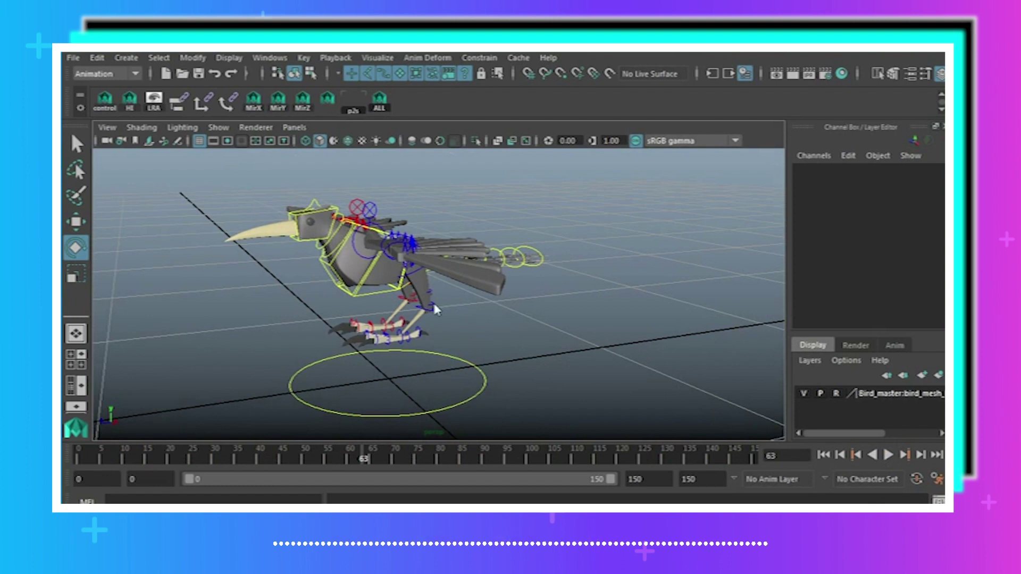
pyautogui.keyDown('alt'); pyautogui.moveTo(508, 333); pyautogui.dragTo(522, 373, button='right'); pyautogui.keyUp('alt')
pyautogui.keyDown('alt'); pyautogui.moveTo(522, 372); pyautogui.dragTo(403, 325); pyautogui.keyUp('alt')
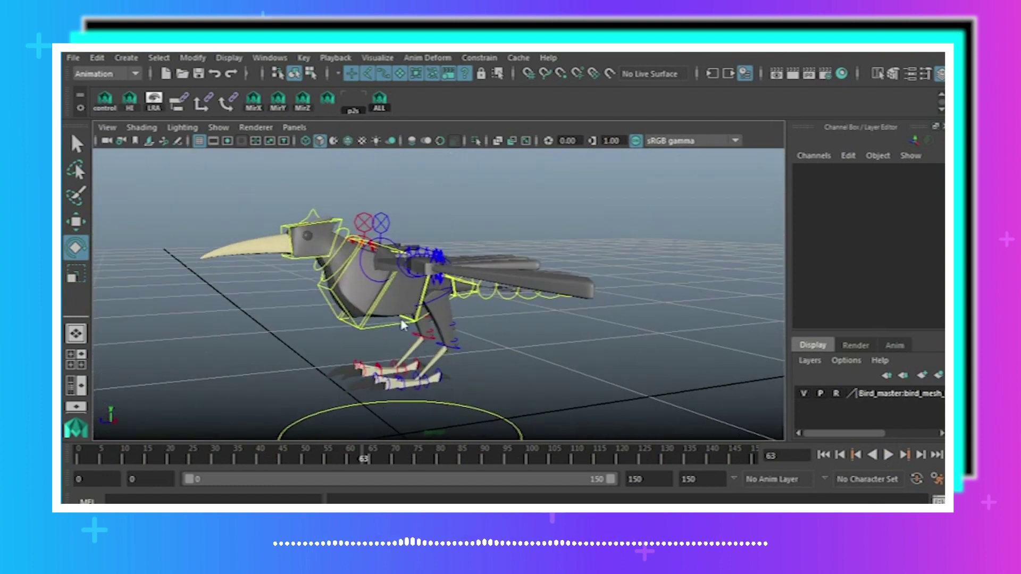
pyautogui.click(391, 334)
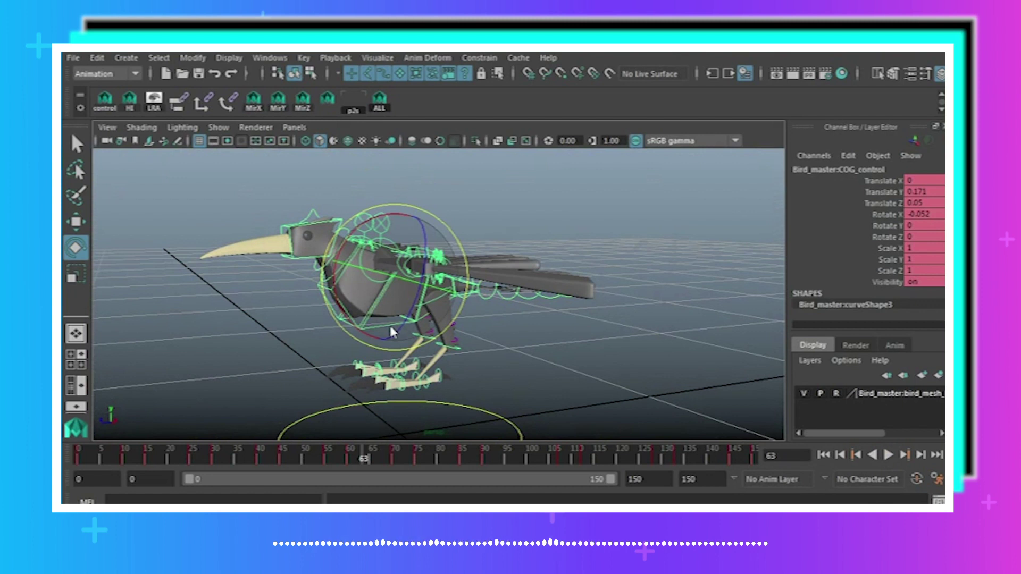
# Play the animation from frame 0 while viewing the bird from different sides, and stop playback.
pyautogui.click(823, 456)
pyautogui.click(889, 455)
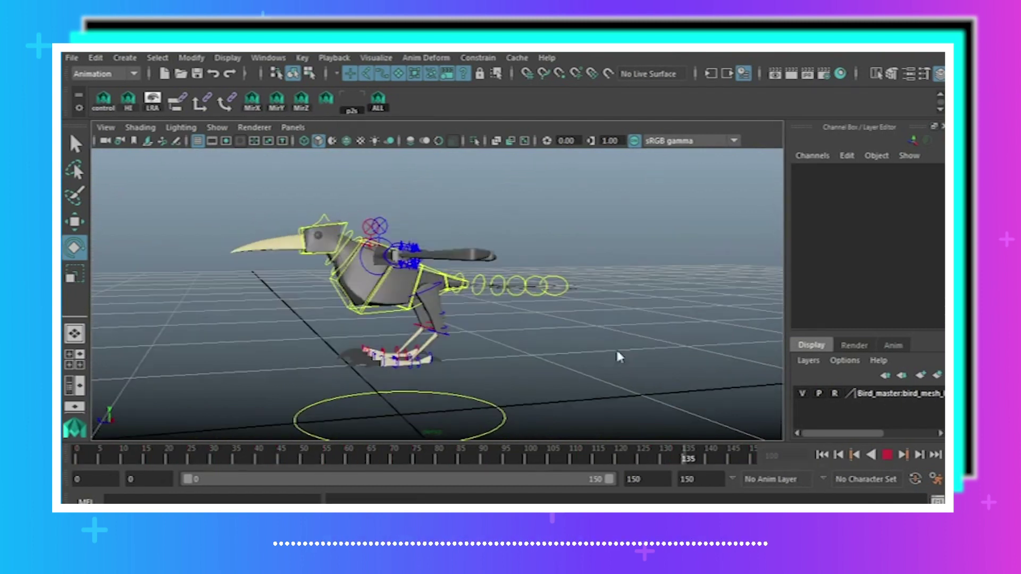
pyautogui.keyDown('alt'); pyautogui.moveTo(617, 353); pyautogui.dragTo(553, 364); pyautogui.keyUp('alt')
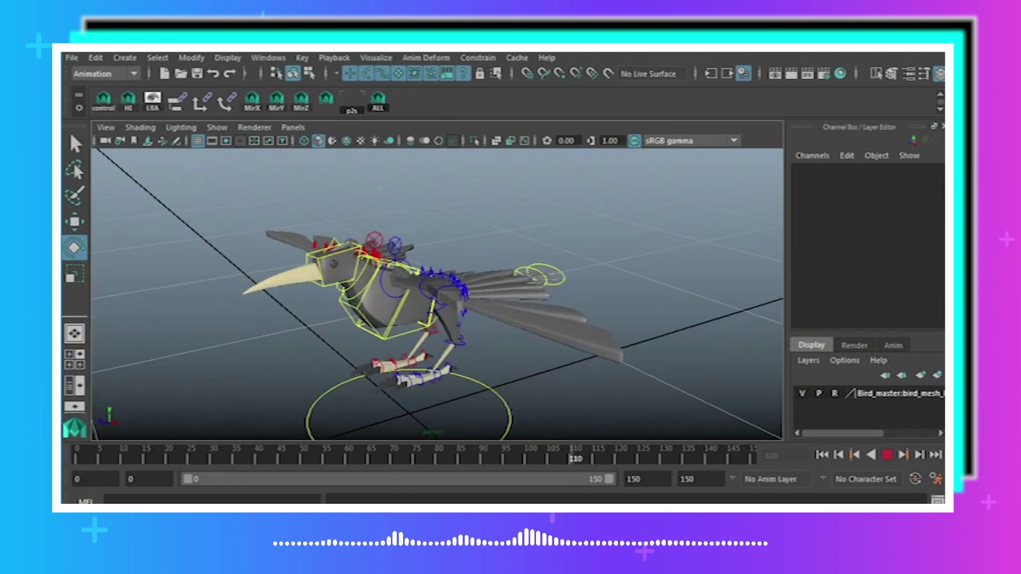
pyautogui.click(887, 454)
# Return to frame 0 and show both spread wings from the front with the Select tool active.
pyautogui.click(821, 455)
pyautogui.keyDown('alt'); pyautogui.moveTo(656, 369); pyautogui.dragTo(509, 365); pyautogui.keyUp('alt')
pyautogui.keyDown('alt'); pyautogui.moveTo(432, 284); pyautogui.dragTo(360, 333); pyautogui.keyUp('alt')
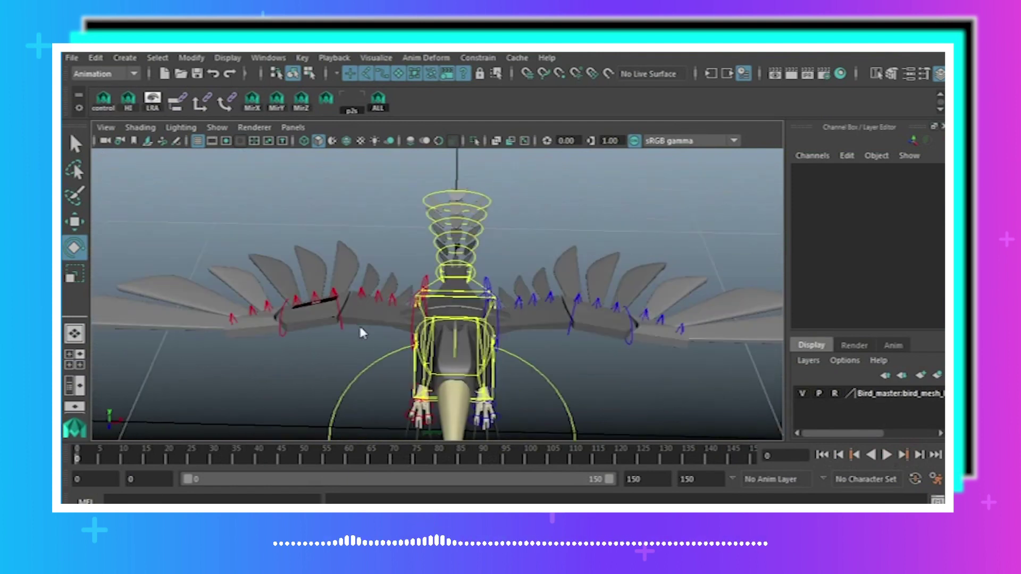
pyautogui.click(74, 142)
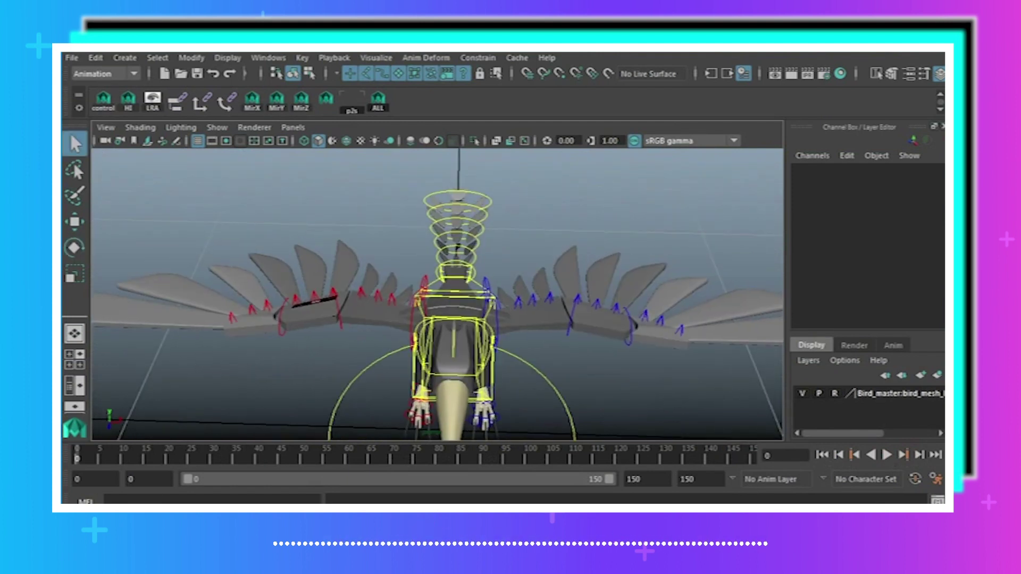
# Clear the Script Editor's history and move its window clear of the wings.
pyautogui.click(362, 302)
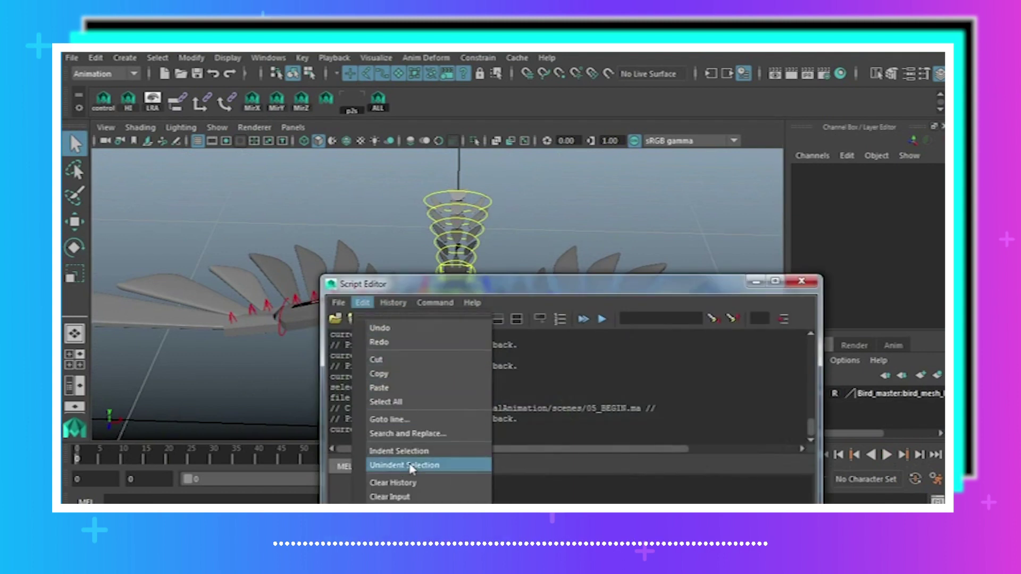
pyautogui.click(406, 485)
pyautogui.moveTo(516, 283); pyautogui.dragTo(642, 62)
# Select the bird's right wrist control to record its selection command in the Script Editor.
pyautogui.keyDown('alt'); pyautogui.moveTo(534, 351); pyautogui.dragTo(512, 393); pyautogui.keyUp('alt')
pyautogui.click(260, 382)
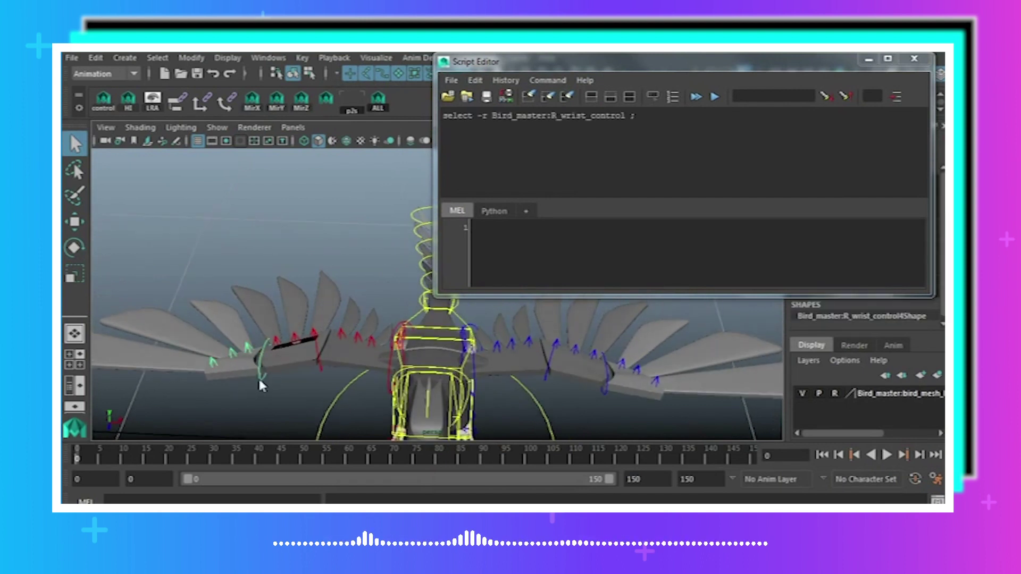
# Add the right elbow, shoulder and clavicle and the left wrist, elbow, shoulder and clavicle controls to the recorded selection.
pyautogui.keyDown('shift'); pyautogui.click(320, 362); pyautogui.keyUp('shift')
pyautogui.keyDown('shift'); pyautogui.click(402, 346); pyautogui.keyUp('shift')
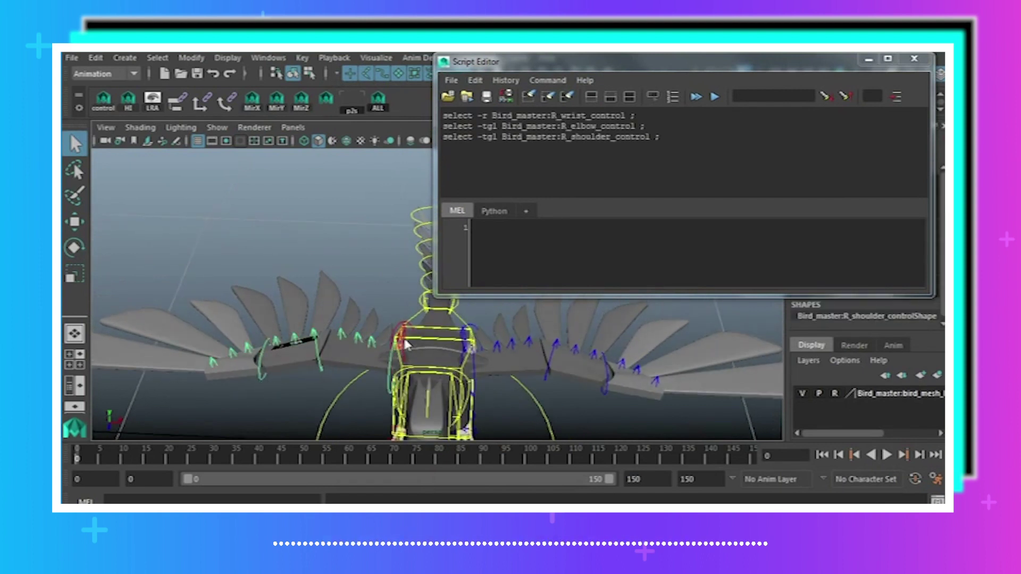
pyautogui.keyDown('shift'); pyautogui.click(431, 347); pyautogui.keyUp('shift')
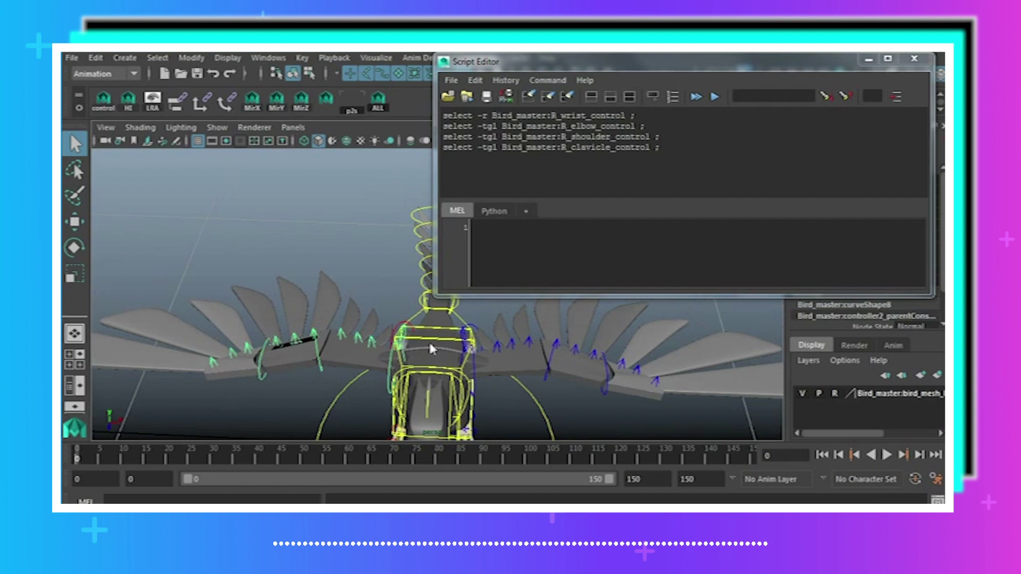
pyautogui.keyDown('shift'); pyautogui.click(607, 396); pyautogui.keyUp('shift')
pyautogui.keyDown('shift'); pyautogui.click(548, 366); pyautogui.keyUp('shift')
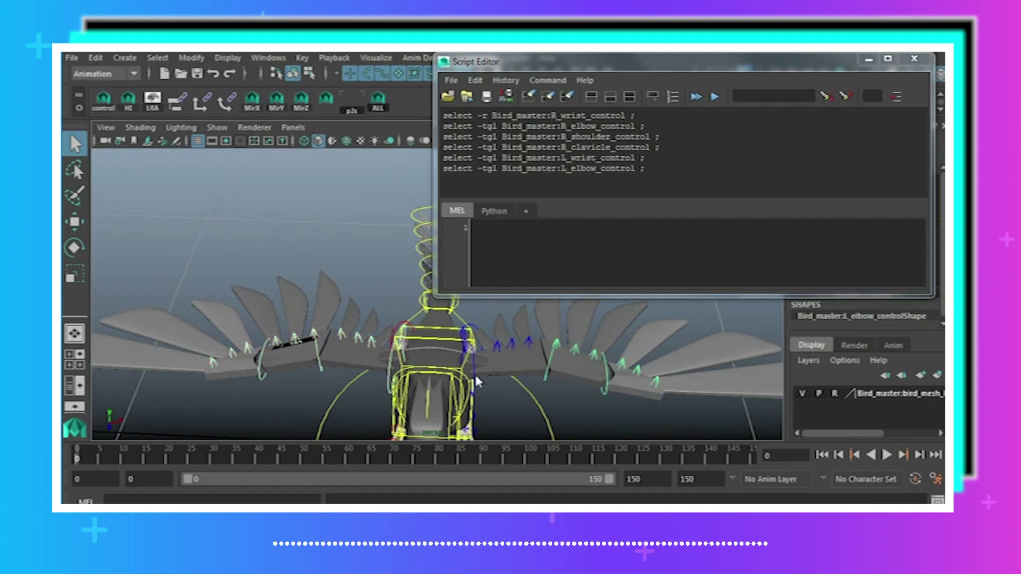
pyautogui.keyDown('shift'); pyautogui.click(469, 359); pyautogui.keyUp('shift')
pyautogui.keyDown('shift'); pyautogui.click(466, 351); pyautogui.keyUp('shift')
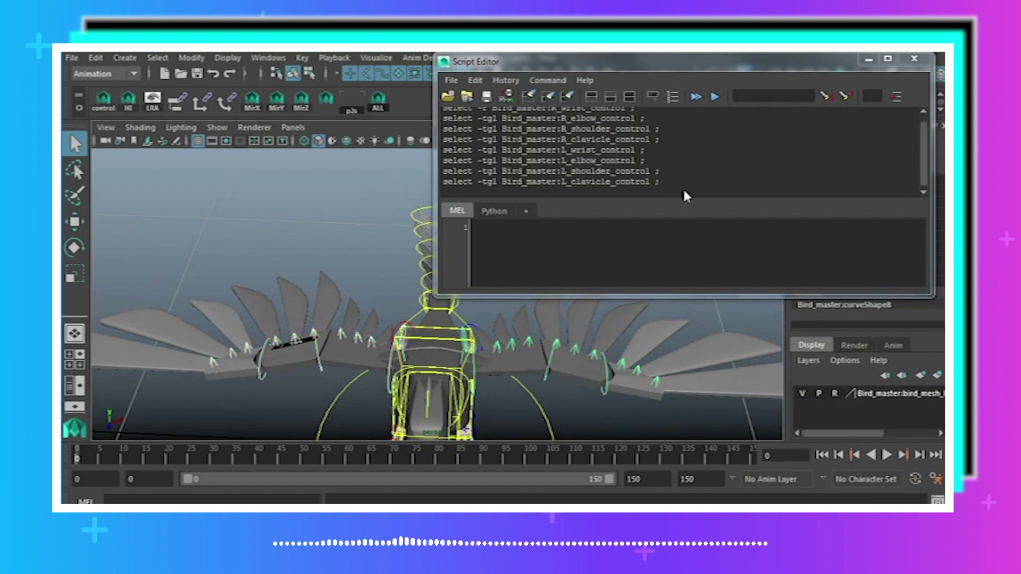
# Store all the recorded wing selection commands as a new MEL button on the current shelf.
pyautogui.moveTo(684, 193); pyautogui.dragTo(443, 111)
pyautogui.moveTo(567, 71); pyautogui.dragTo(552, 257)
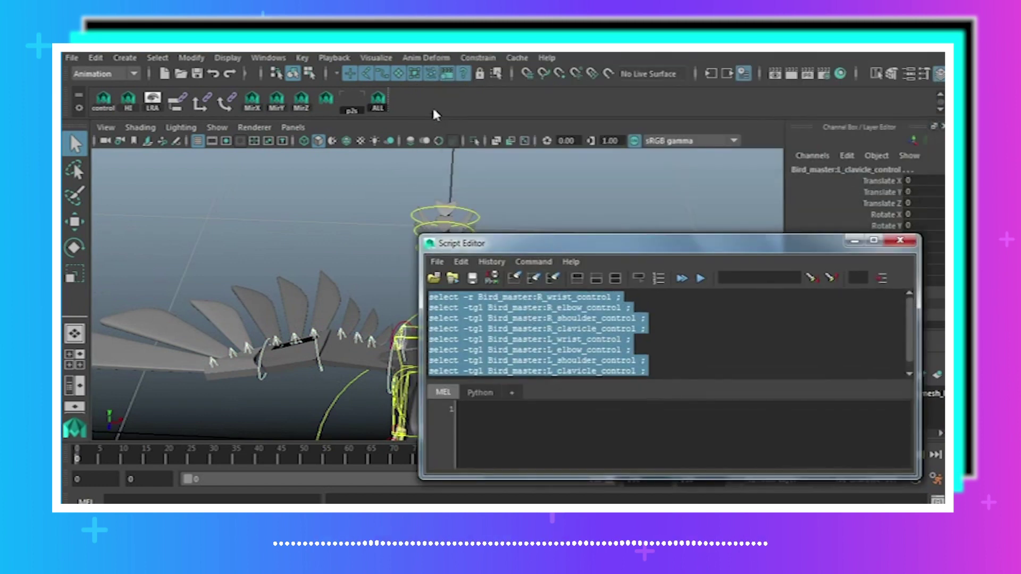
pyautogui.moveTo(434, 110); pyautogui.dragTo(433, 110, button='middle')
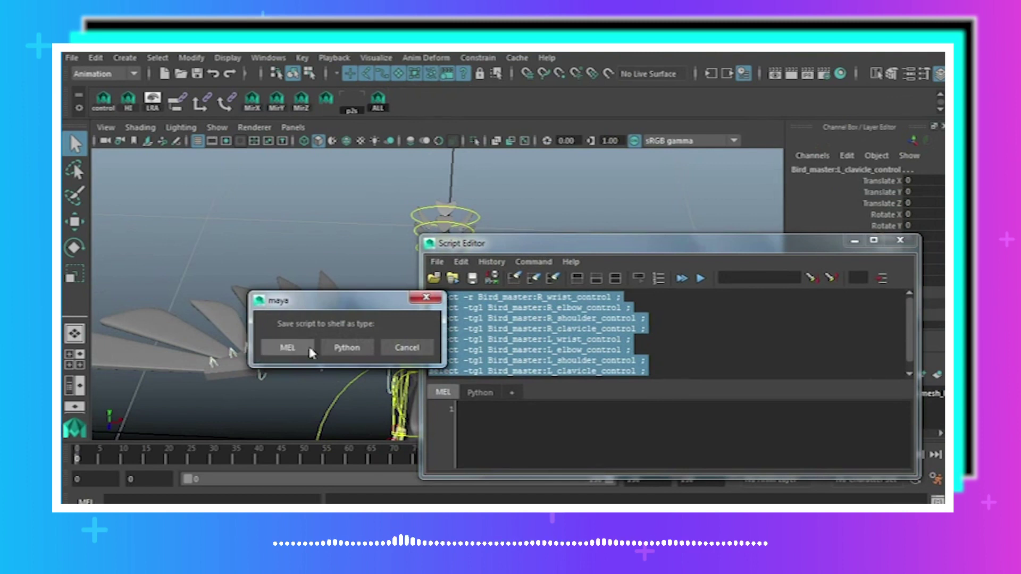
pyautogui.click(288, 348)
# Give the new wing selection shelf item the icon label Wings, save the shelves, and close the Script Editor.
pyautogui.click(79, 109)
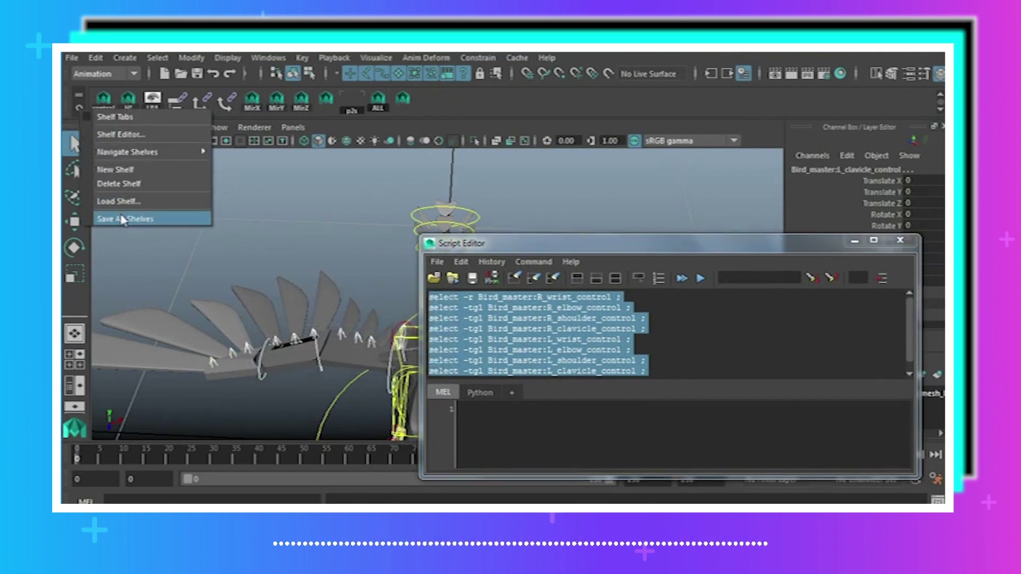
pyautogui.click(131, 137)
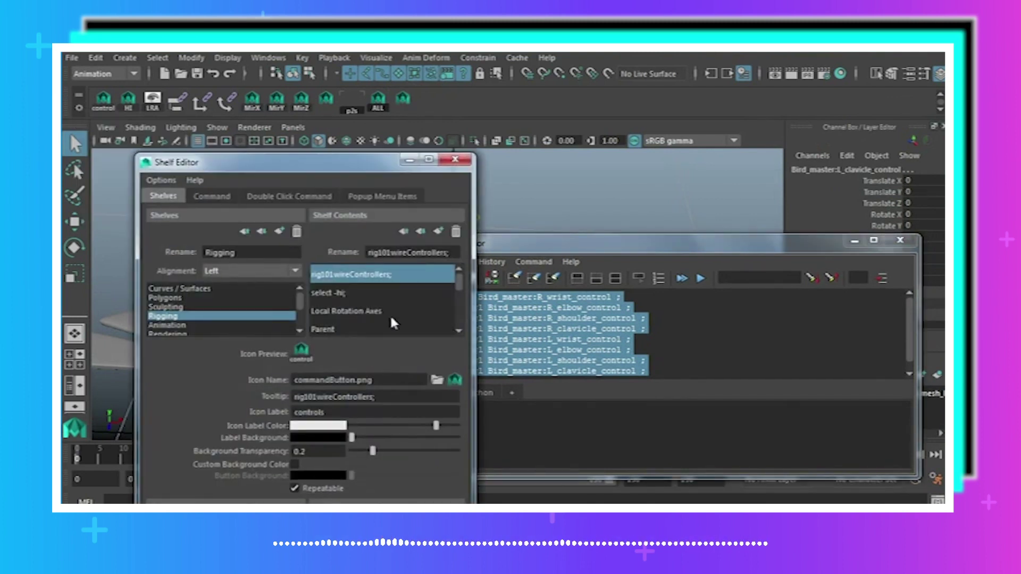
pyautogui.moveTo(457, 284); pyautogui.dragTo(458, 331)
pyautogui.click(353, 312)
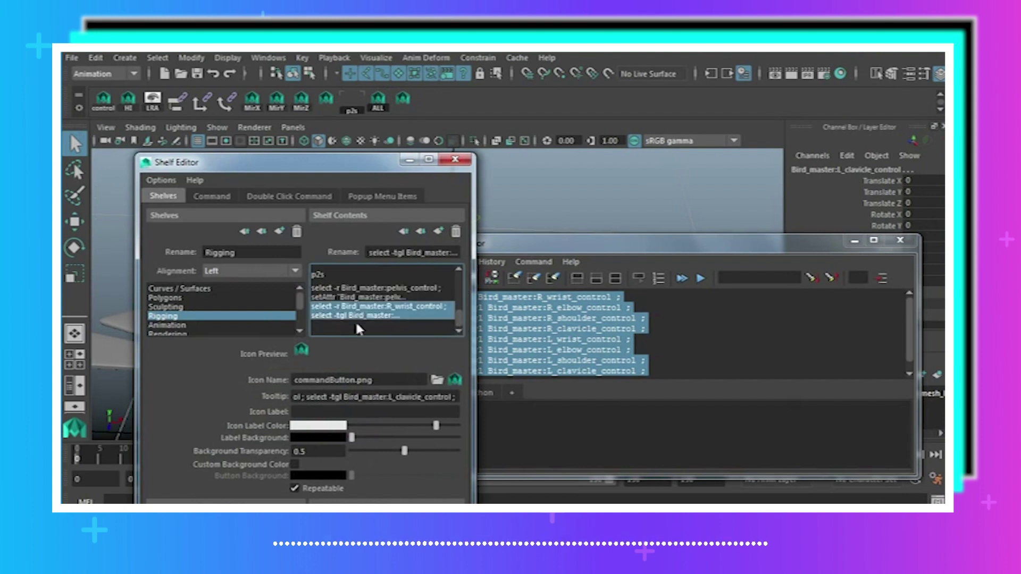
pyautogui.click(346, 413)
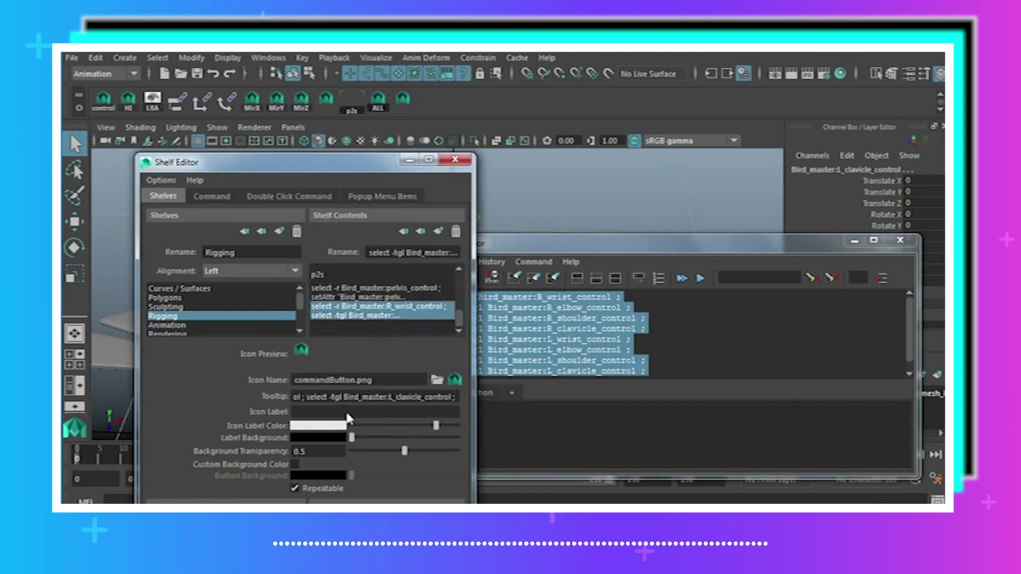
pyautogui.write('Wings')
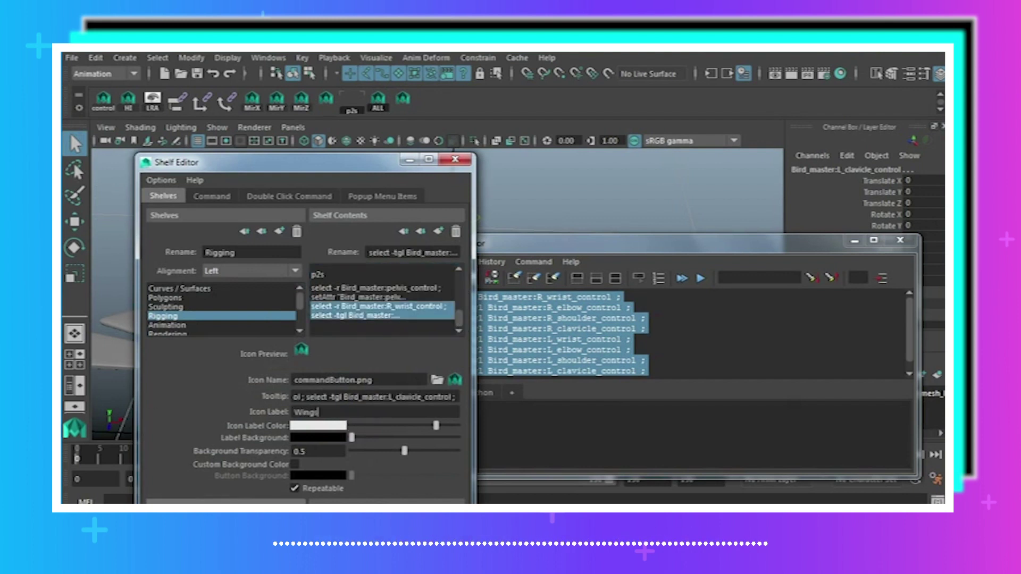
pyautogui.click(226, 501)
pyautogui.click(899, 240)
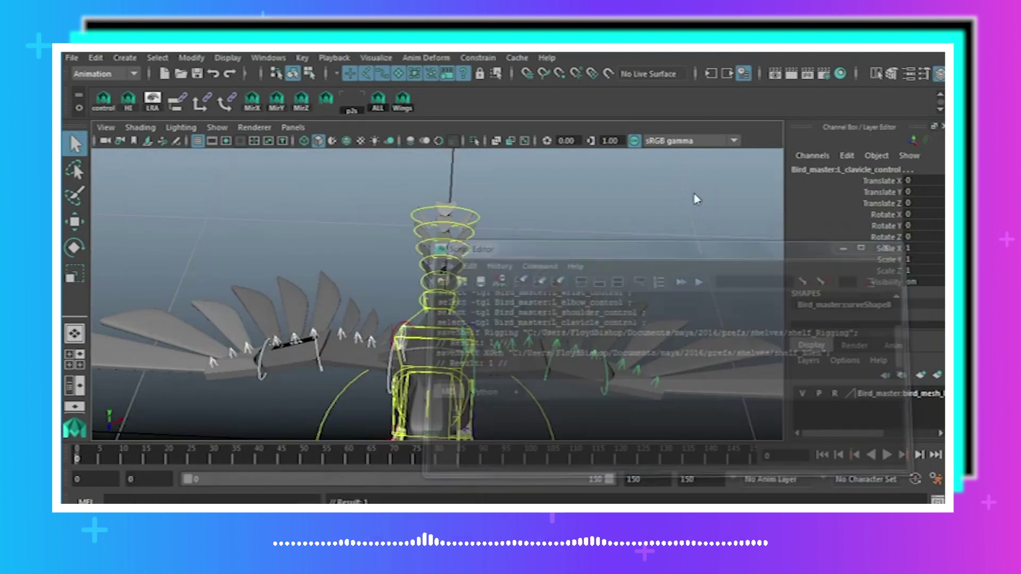
# Test the Wings shelf script by deselecting, picking individual right wing controls, and reselecting all wing controls with it.
pyautogui.click(469, 162)
pyautogui.click(403, 101)
pyautogui.keyDown('alt'); pyautogui.moveTo(656, 288); pyautogui.dragTo(347, 346); pyautogui.keyUp('alt')
pyautogui.click(320, 342)
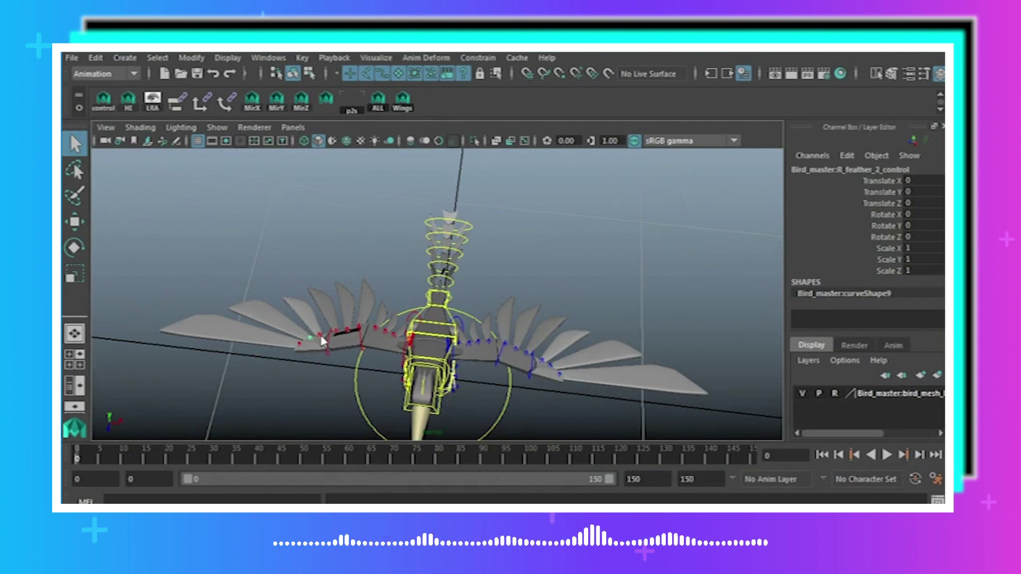
pyautogui.click(325, 354)
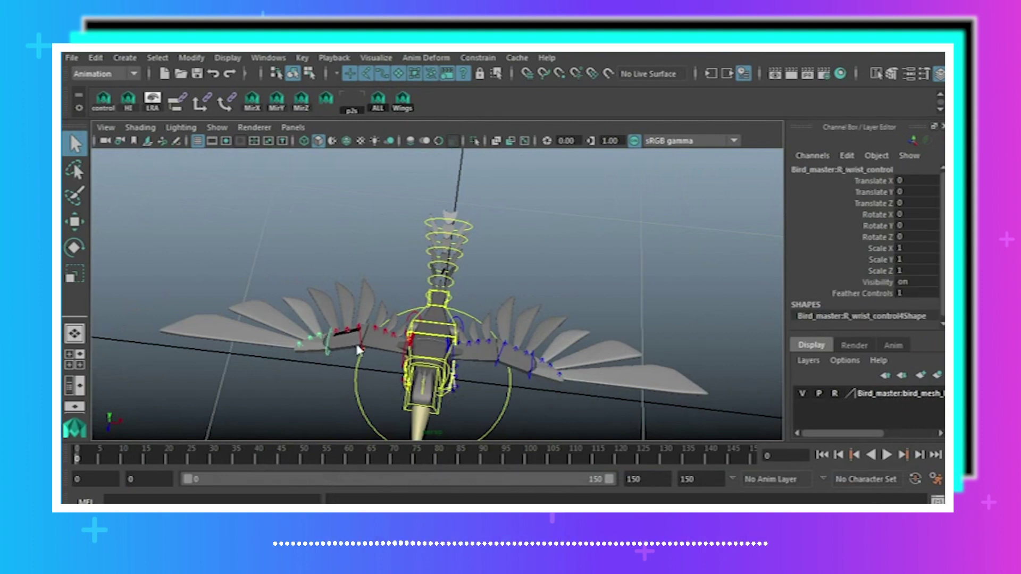
pyautogui.click(360, 184)
pyautogui.click(400, 100)
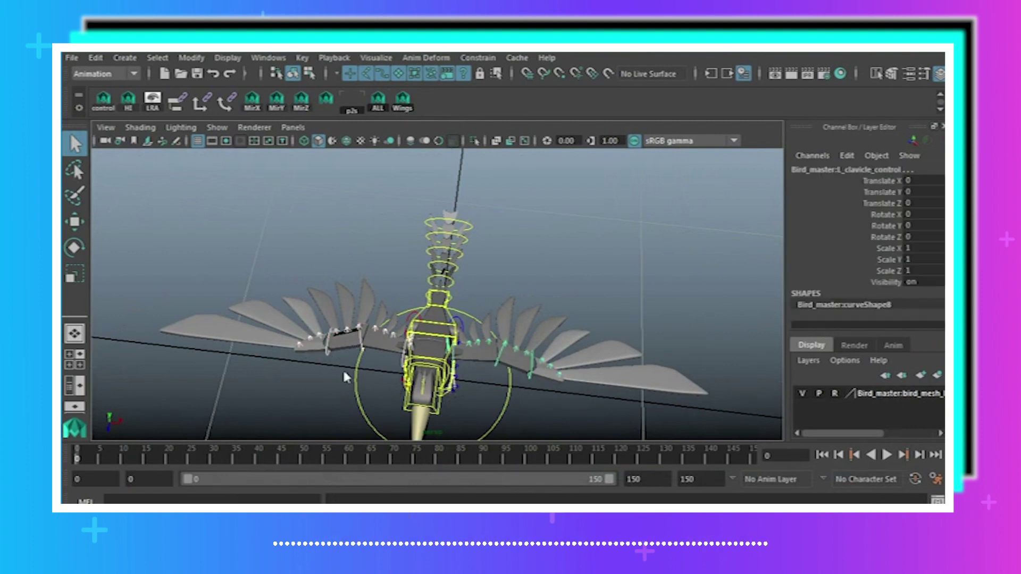
# Play and scrub the early frames of the body motion from front, side and back to study the bobbing for wing timing.
pyautogui.keyDown('alt'); pyautogui.moveTo(485, 367); pyautogui.dragTo(468, 314); pyautogui.keyUp('alt')
pyautogui.hotkey('alt', 'v')
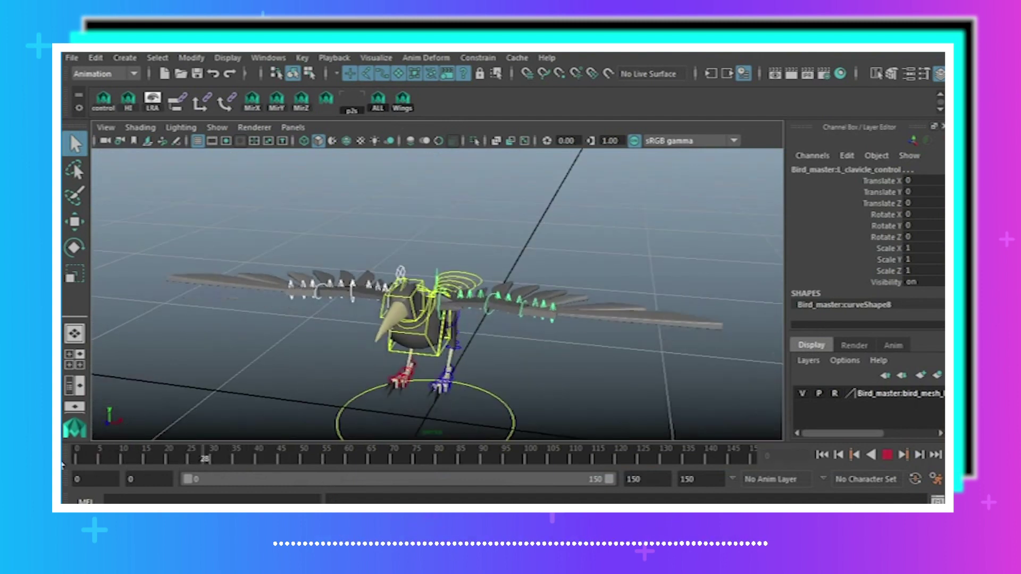
pyautogui.hotkey('alt', 'shift', 'v')
pyautogui.moveTo(553, 351)
pyautogui.keyDown('alt'); pyautogui.mouseDown()
pyautogui.moveTo(427, 342)
pyautogui.moveTo(474, 327)
pyautogui.moveTo(551, 335)
pyautogui.mouseUp(); pyautogui.keyUp('alt')
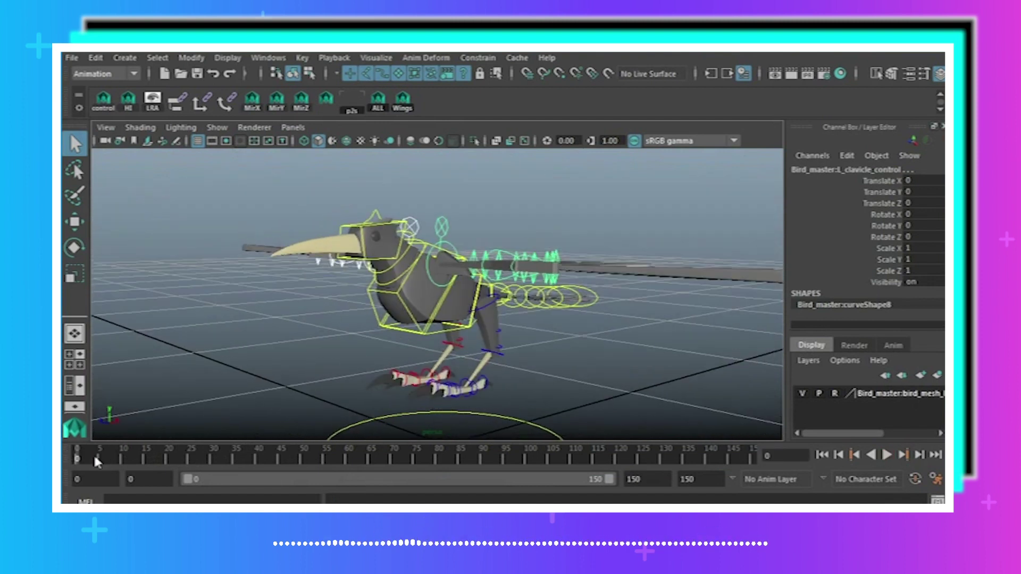
pyautogui.moveTo(84, 453); pyautogui.dragTo(124, 451)
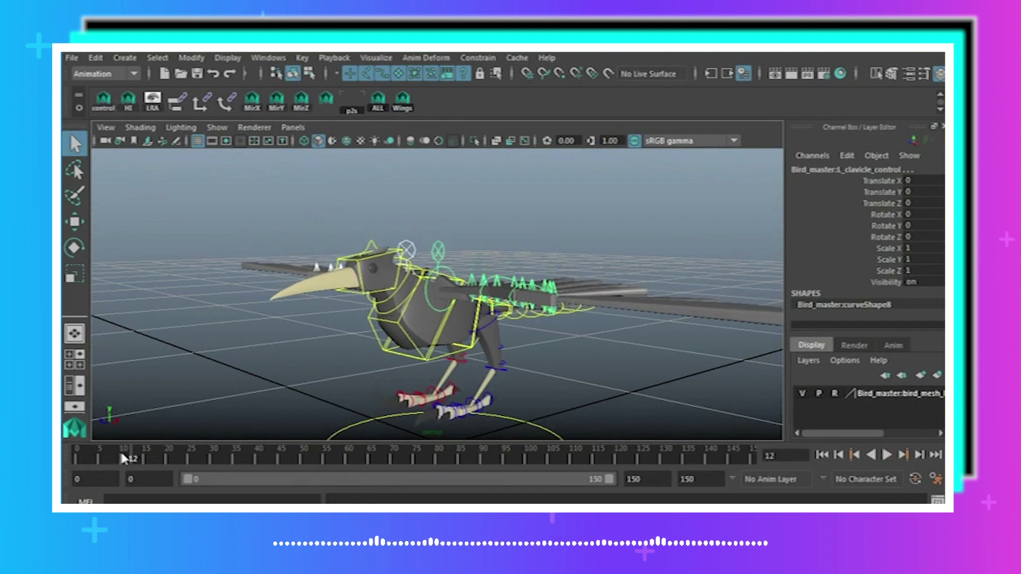
pyautogui.moveTo(115, 458); pyautogui.dragTo(74, 457)
pyautogui.hotkey('alt', 'v')
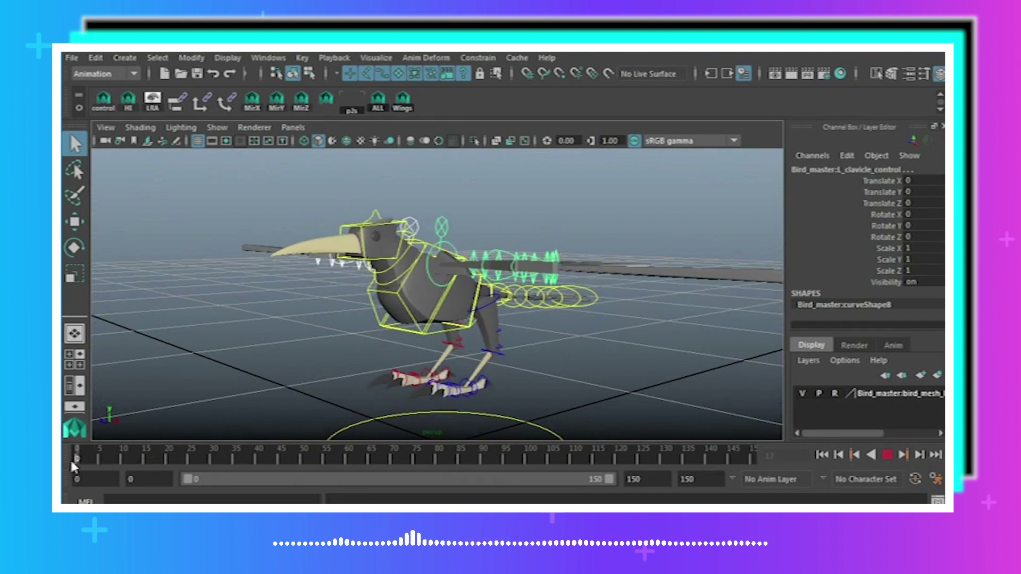
pyautogui.moveTo(76, 464); pyautogui.dragTo(246, 455)
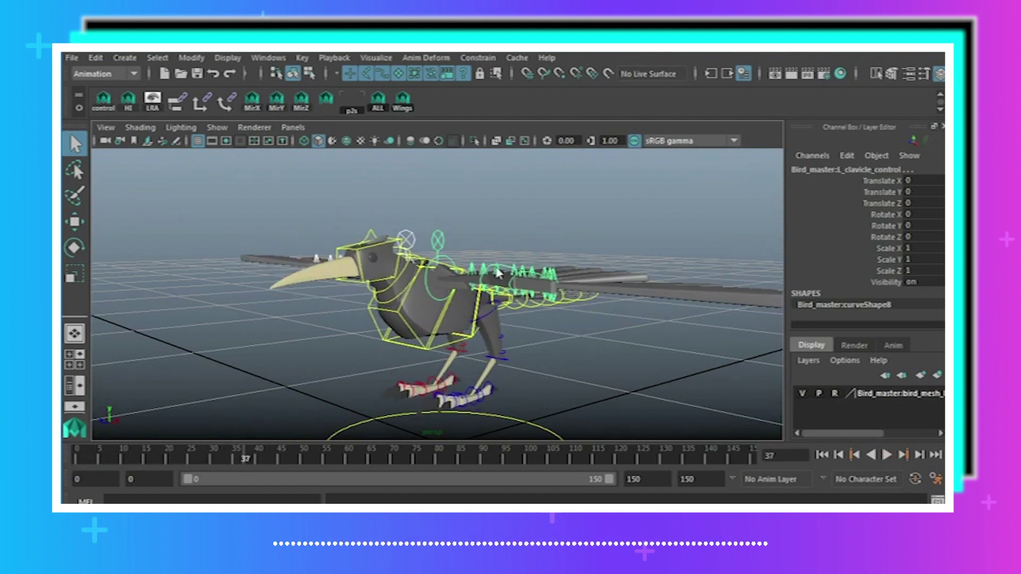
pyautogui.keyDown('alt'); pyautogui.moveTo(481, 319); pyautogui.dragTo(244, 370); pyautogui.keyUp('alt')
pyautogui.moveTo(170, 456); pyautogui.dragTo(102, 452)
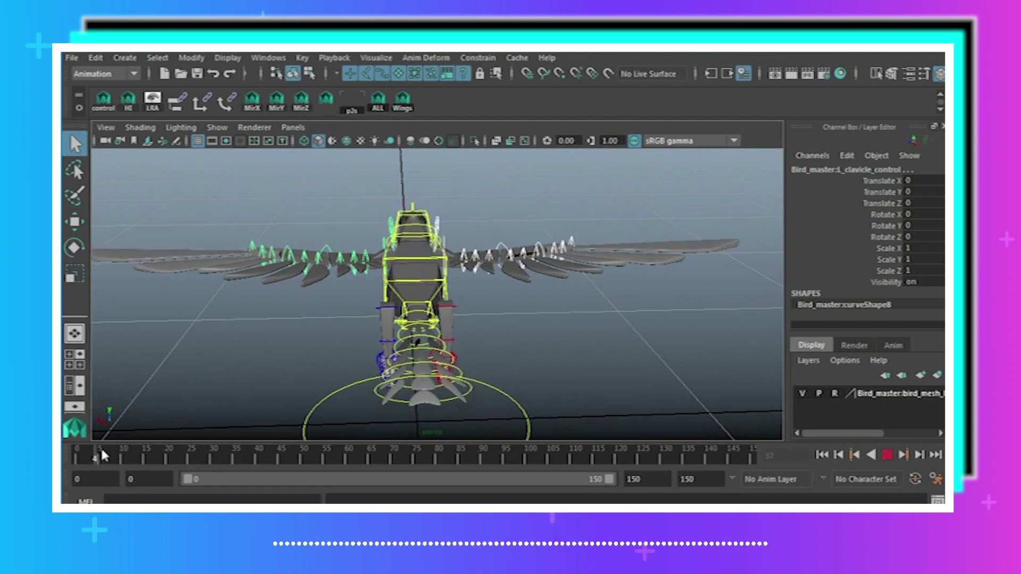
pyautogui.keyDown('alt'); pyautogui.moveTo(255, 388); pyautogui.dragTo(633, 371); pyautogui.keyUp('alt')
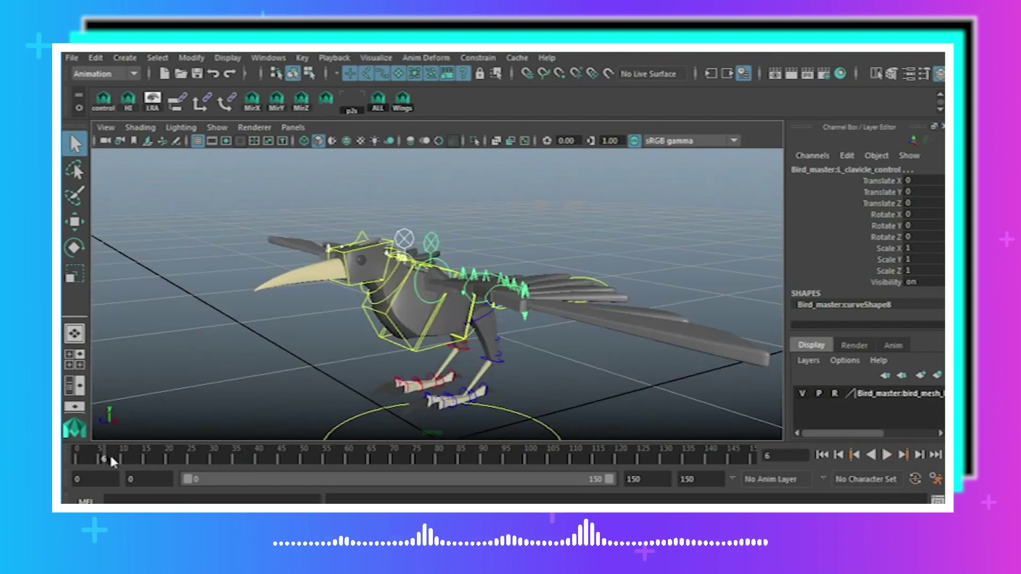
# At frame 15, raise both wings by rotating the clavicle controls to about X -8.9, Y 6.2 and Z 44.9.
pyautogui.hotkey('alt', 'v')
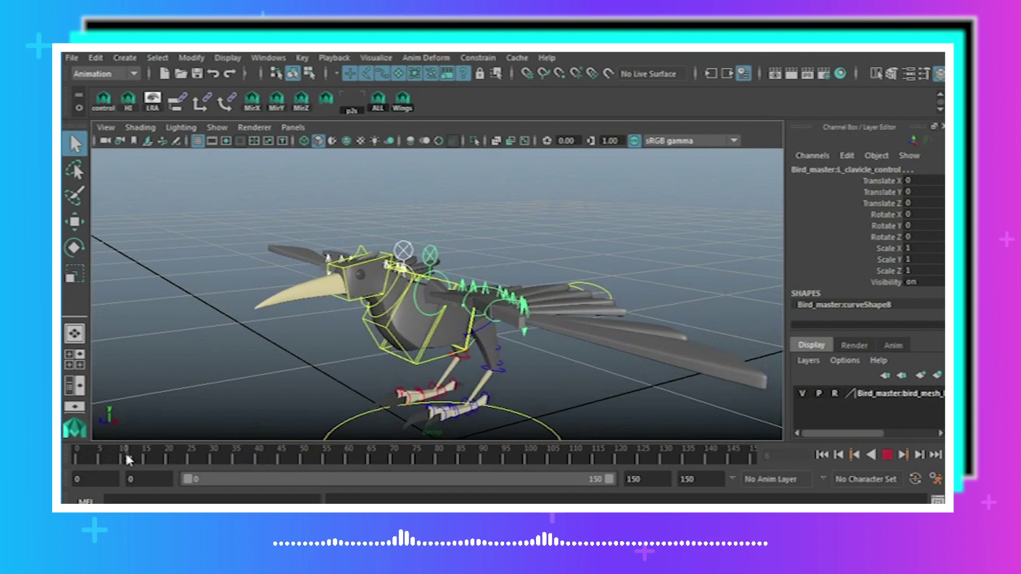
pyautogui.click(120, 457)
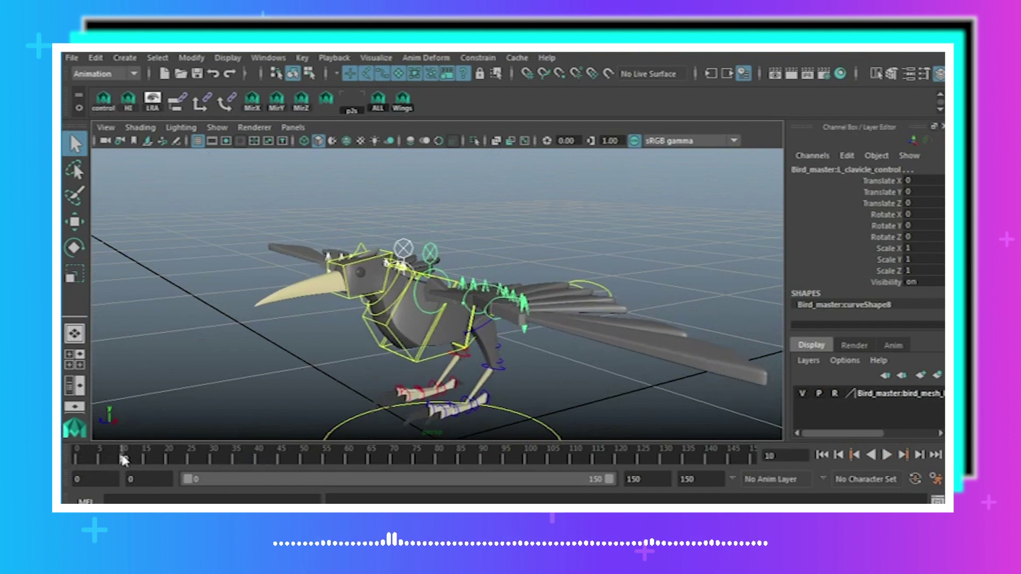
pyautogui.hotkey('alt', 'v')
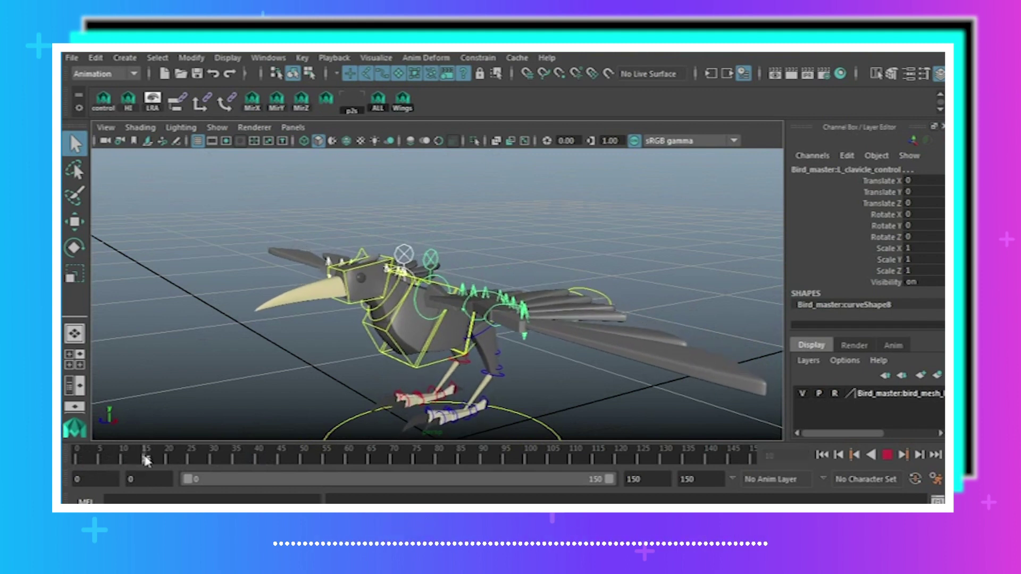
pyautogui.keyDown('alt'); pyautogui.moveTo(406, 321); pyautogui.dragTo(516, 199); pyautogui.keyUp('alt')
pyautogui.click(493, 201)
pyautogui.click(419, 263)
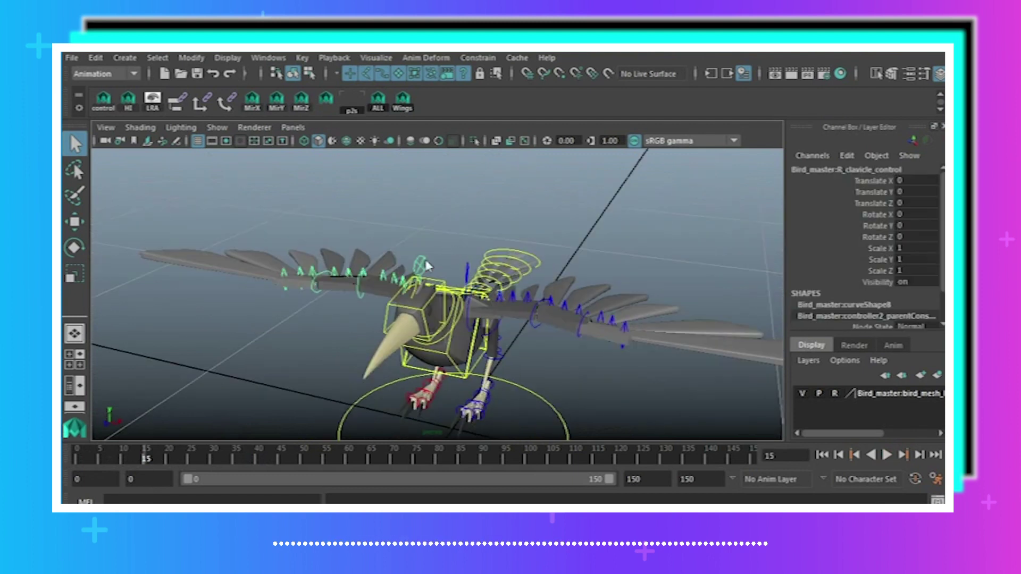
pyautogui.click(74, 248)
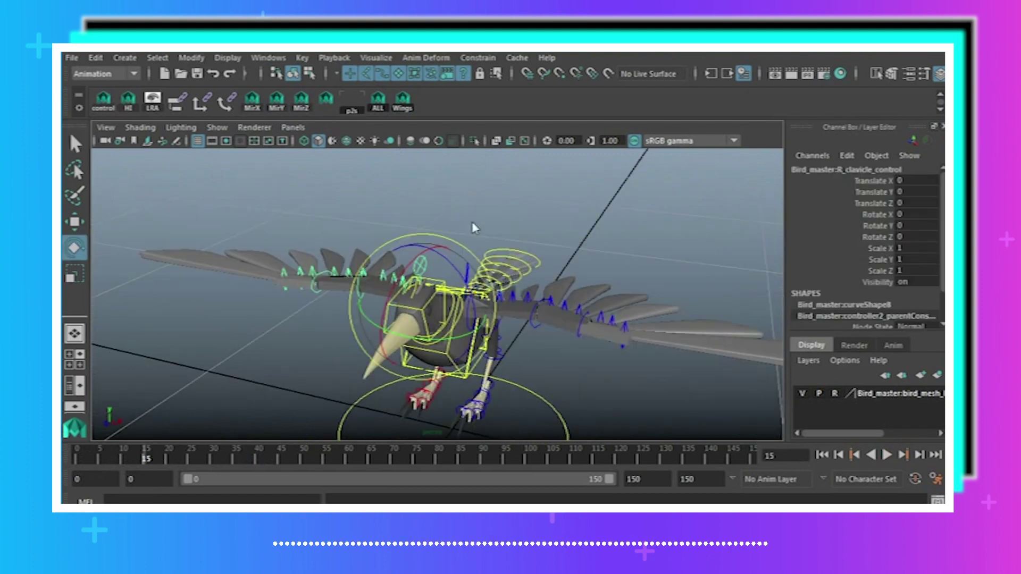
pyautogui.keyDown('shift'); pyautogui.click(466, 272); pyautogui.keyUp('shift')
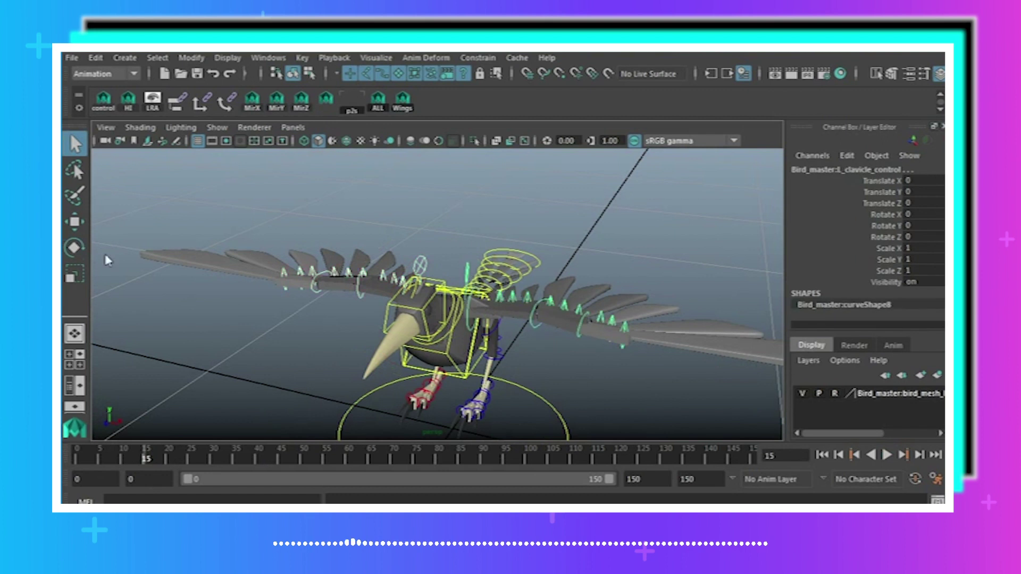
pyautogui.click(74, 247)
pyautogui.moveTo(508, 273); pyautogui.dragTo(371, 252)
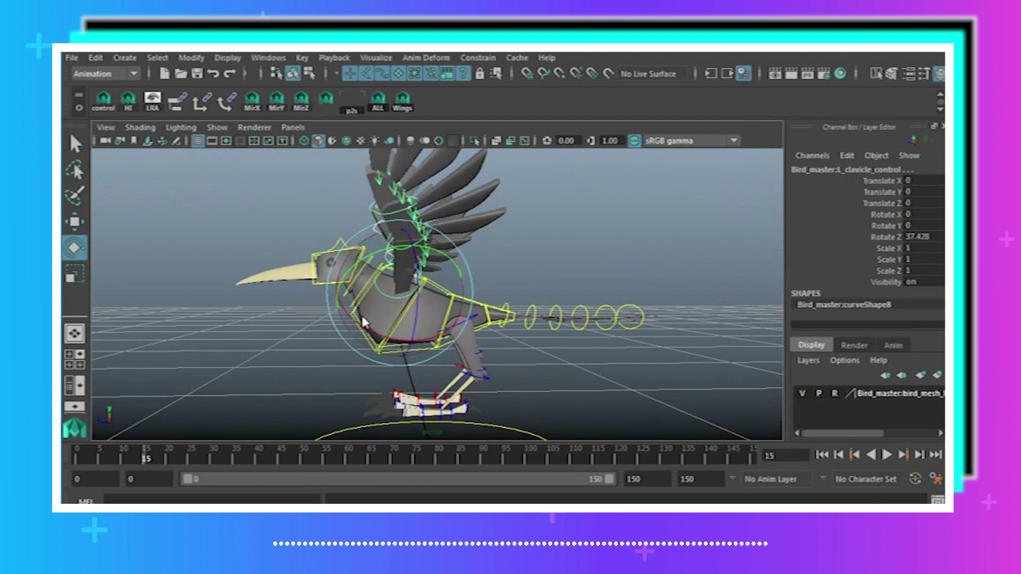
pyautogui.moveTo(364, 322); pyautogui.dragTo(509, 326)
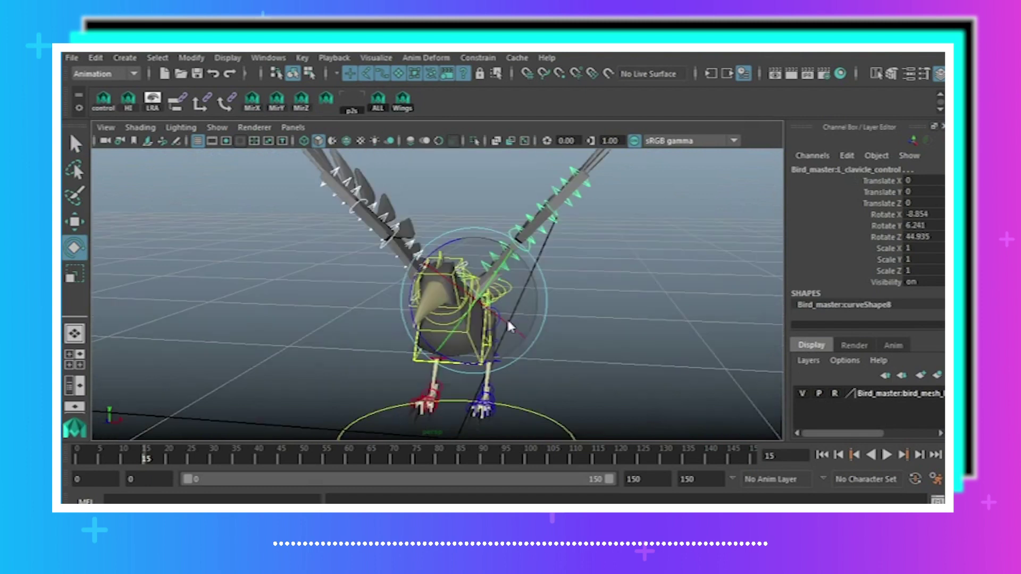
# Rotate both elbow controls together at frame 15 to about X 0.9, Y 6.0 and Z 8.2.
pyautogui.click(443, 260)
pyautogui.keyDown('alt'); pyautogui.moveTo(444, 260); pyautogui.dragTo(372, 258); pyautogui.keyUp('alt')
pyautogui.click(384, 247)
pyautogui.keyDown('alt'); pyautogui.moveTo(512, 284); pyautogui.dragTo(471, 283); pyautogui.keyUp('alt')
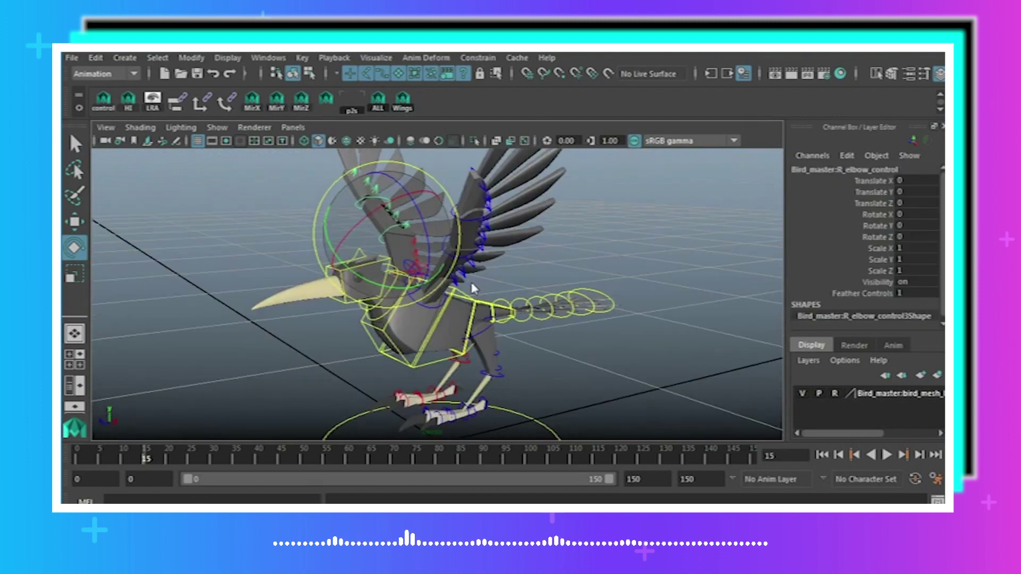
pyautogui.click(74, 147)
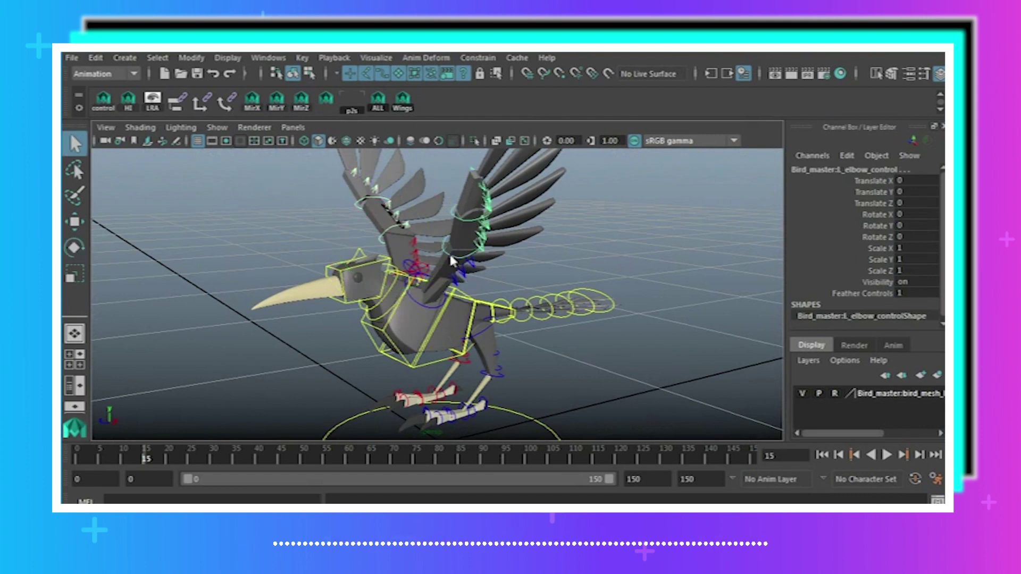
pyautogui.click(75, 247)
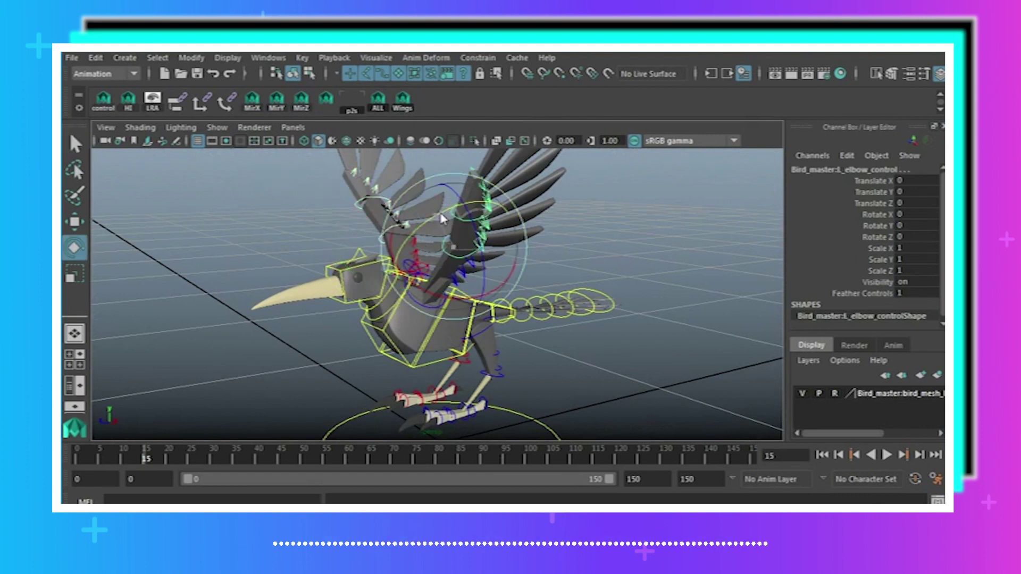
pyautogui.moveTo(441, 217); pyautogui.dragTo(342, 313)
pyautogui.keyDown('alt'); pyautogui.moveTo(380, 315); pyautogui.dragTo(384, 338); pyautogui.keyUp('alt')
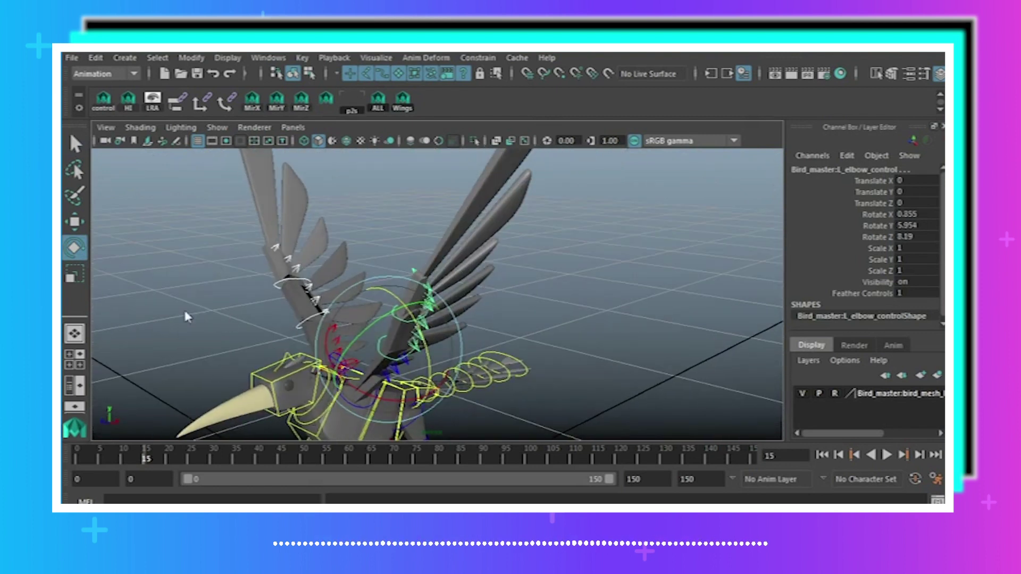
# Rotate both wrist controls together at frame 15 to about X -4.5, Y -15.4 and Z 7.1.
pyautogui.click(185, 311)
pyautogui.click(280, 284)
pyautogui.keyDown('shift'); pyautogui.click(400, 283); pyautogui.keyUp('shift')
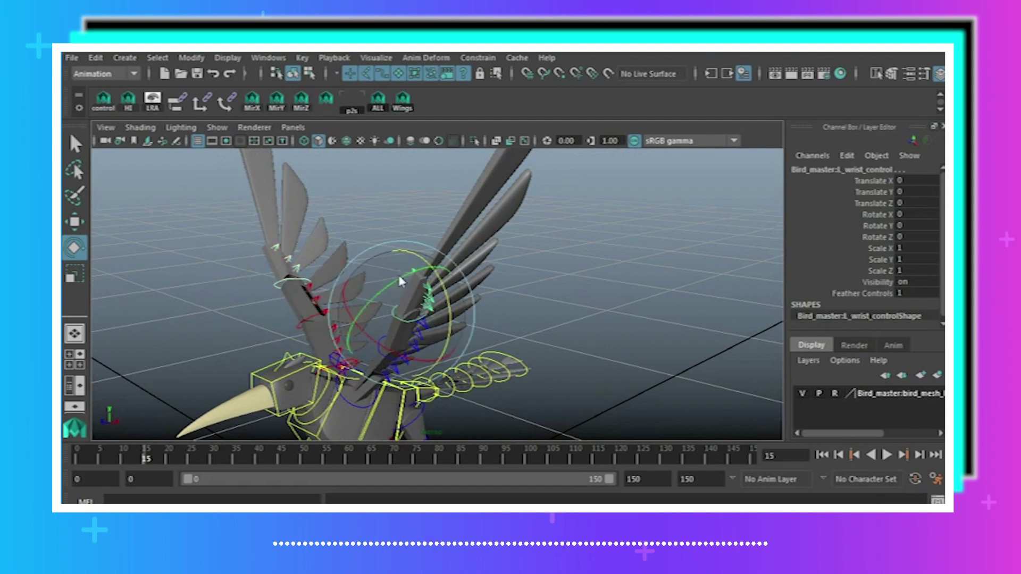
pyautogui.moveTo(396, 275); pyautogui.dragTo(355, 272)
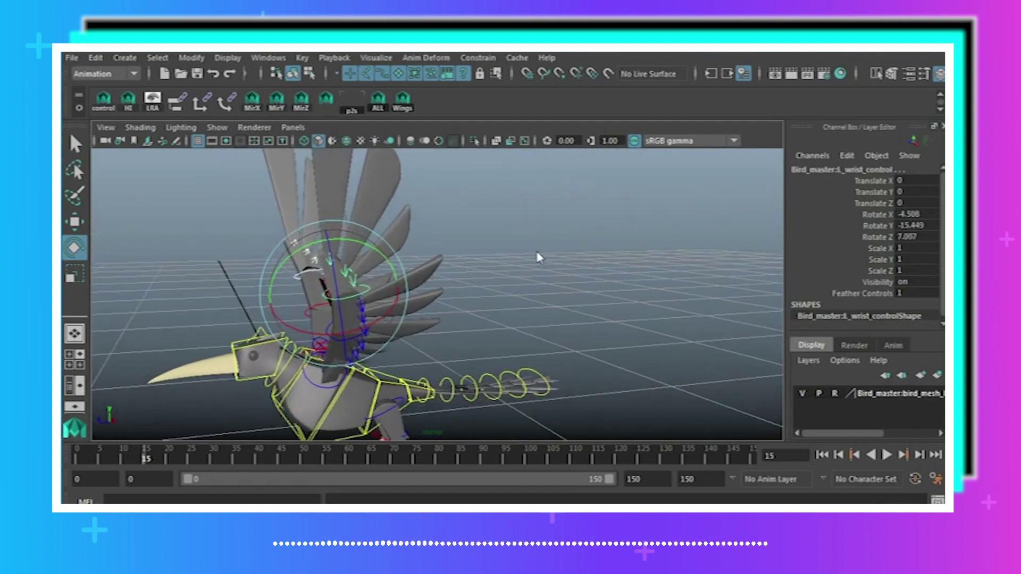
# Rotate both shoulder controls to about X -4.2, Y 3.6 and Z -2.8, and key all wing controls at frame 15.
pyautogui.click(538, 258)
pyautogui.click(326, 397)
pyautogui.keyDown('alt'); pyautogui.moveTo(326, 396); pyautogui.dragTo(494, 394); pyautogui.keyUp('alt')
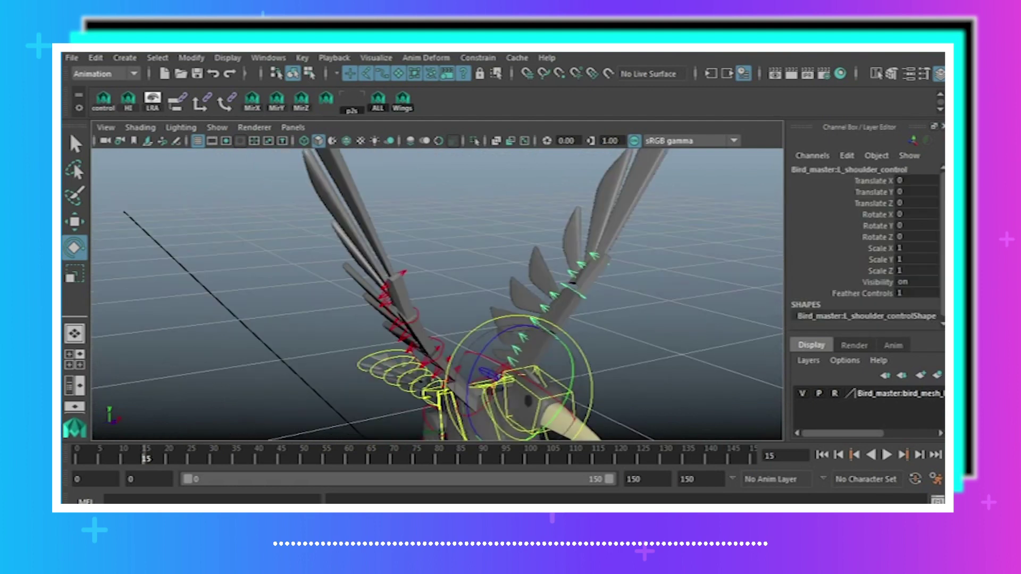
pyautogui.click(467, 410)
pyautogui.keyDown('alt'); pyautogui.moveTo(467, 410); pyautogui.dragTo(479, 303); pyautogui.keyUp('alt')
pyautogui.click(76, 249)
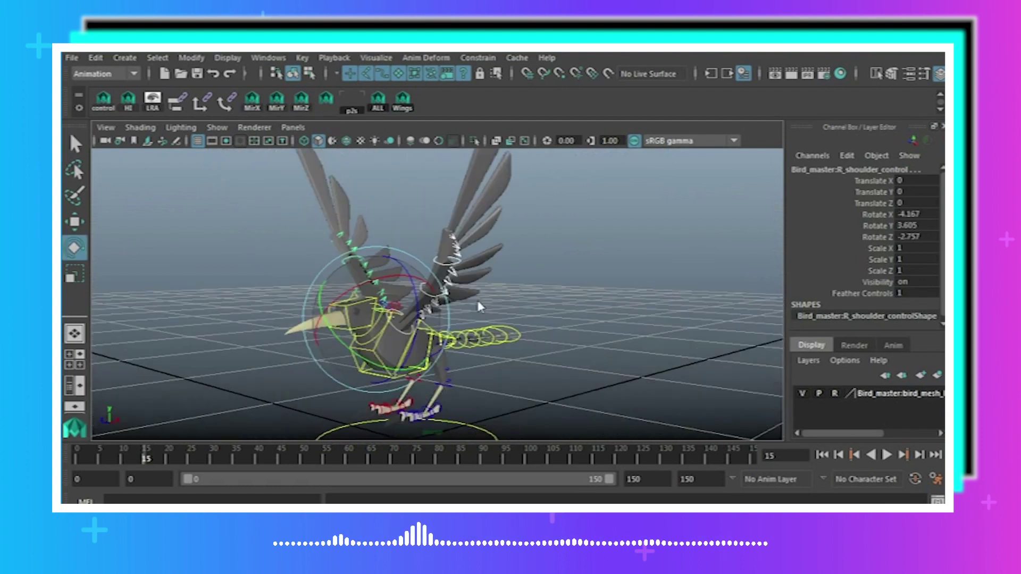
pyautogui.click(402, 109)
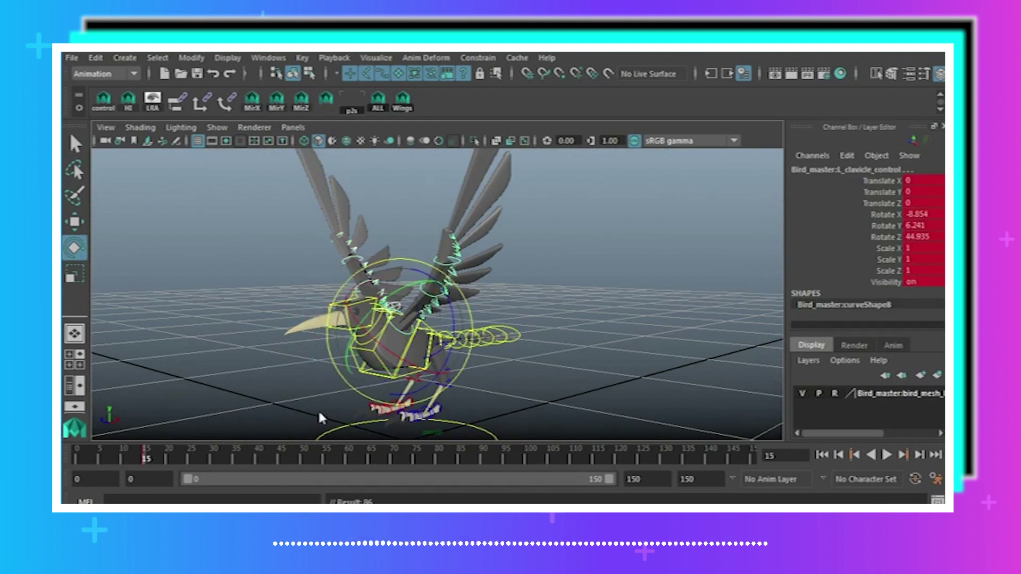
# At frame 0, reset the X, Y and Z rotations of all wing controls to 0.
pyautogui.moveTo(151, 461); pyautogui.dragTo(77, 458)
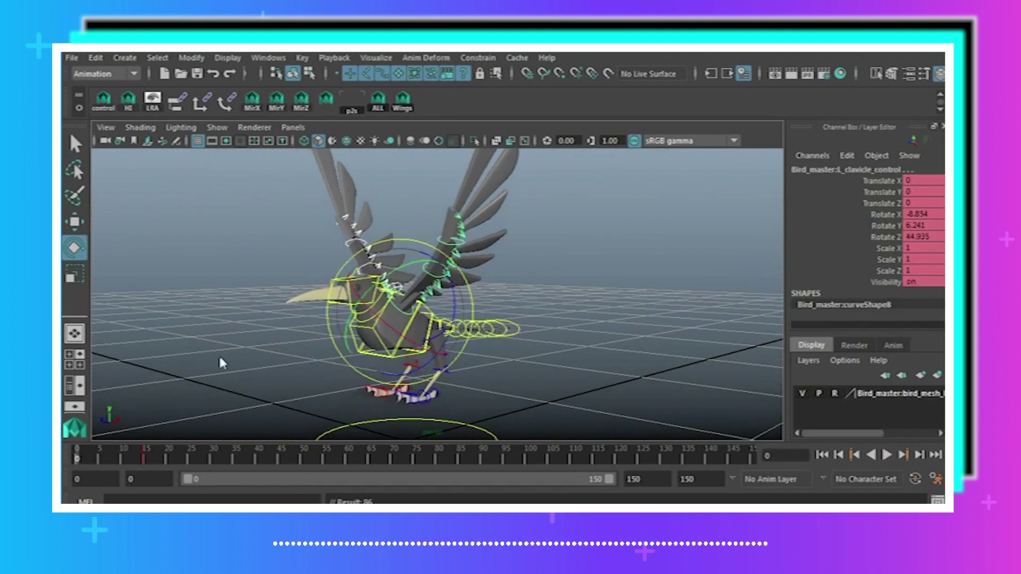
pyautogui.keyDown('alt'); pyautogui.moveTo(219, 354); pyautogui.dragTo(298, 362); pyautogui.keyUp('alt')
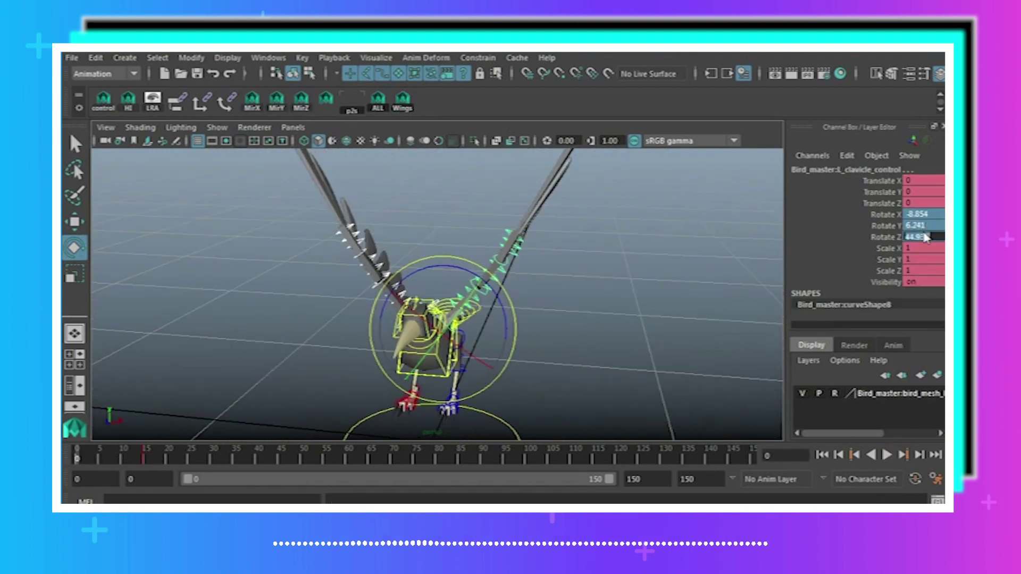
pyautogui.write('0')
pyautogui.press('Return')
pyautogui.click(548, 291)
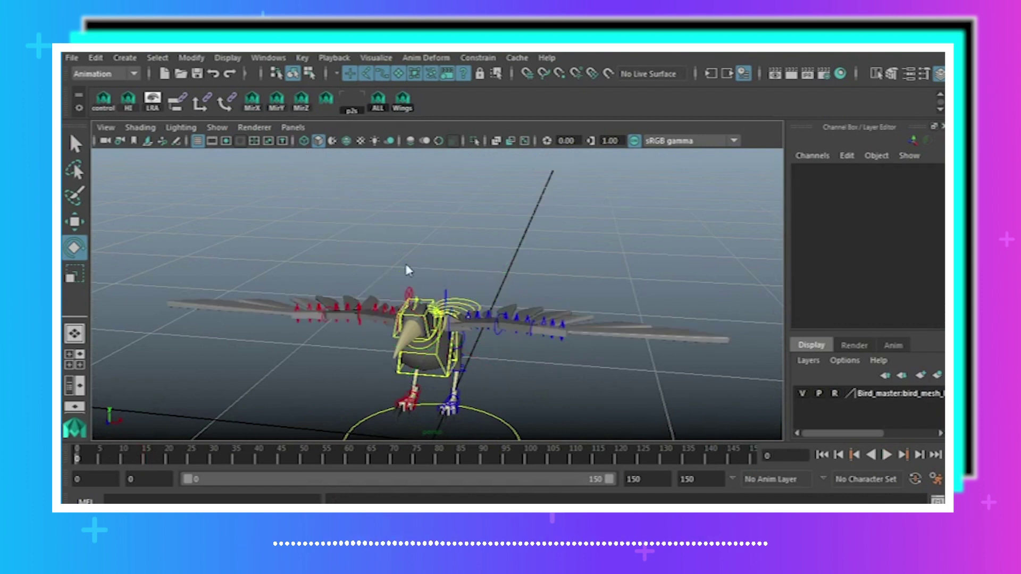
# Lower both wings at frame 0 by rotating the clavicle controls to about Z -25.4.
pyautogui.scroll(3, 511, 280)
pyautogui.moveTo(456, 294); pyautogui.dragTo(487, 234)
pyautogui.click(487, 234)
# Rotate both elbow controls together at frame 0 to about Y 10.
pyautogui.click(412, 321)
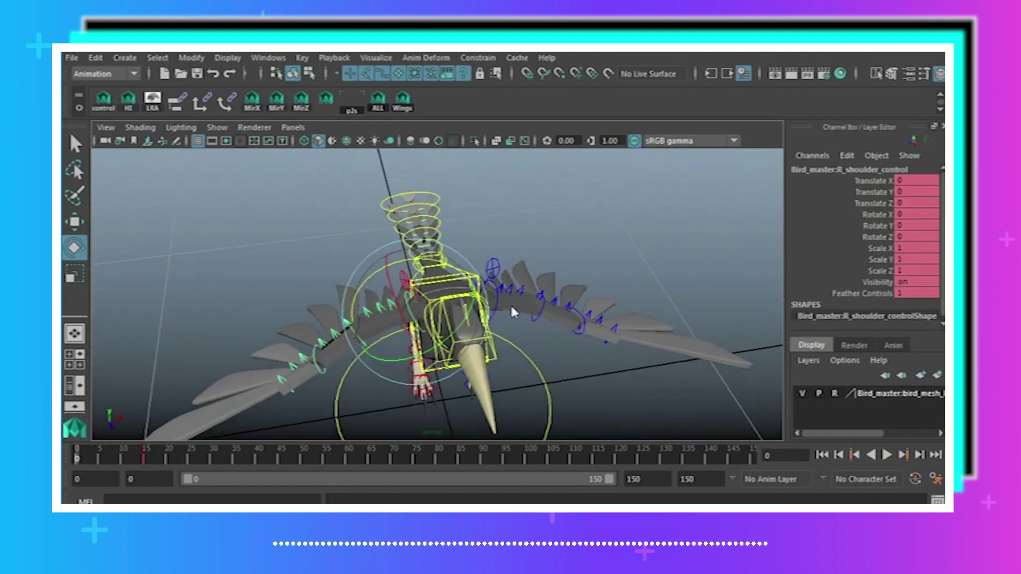
pyautogui.keyDown('shift'); pyautogui.click(494, 309); pyautogui.keyUp('shift')
pyautogui.keyDown('alt'); pyautogui.moveTo(487, 319); pyautogui.dragTo(510, 343); pyautogui.keyUp('alt')
pyautogui.click(328, 298)
pyautogui.click(363, 357)
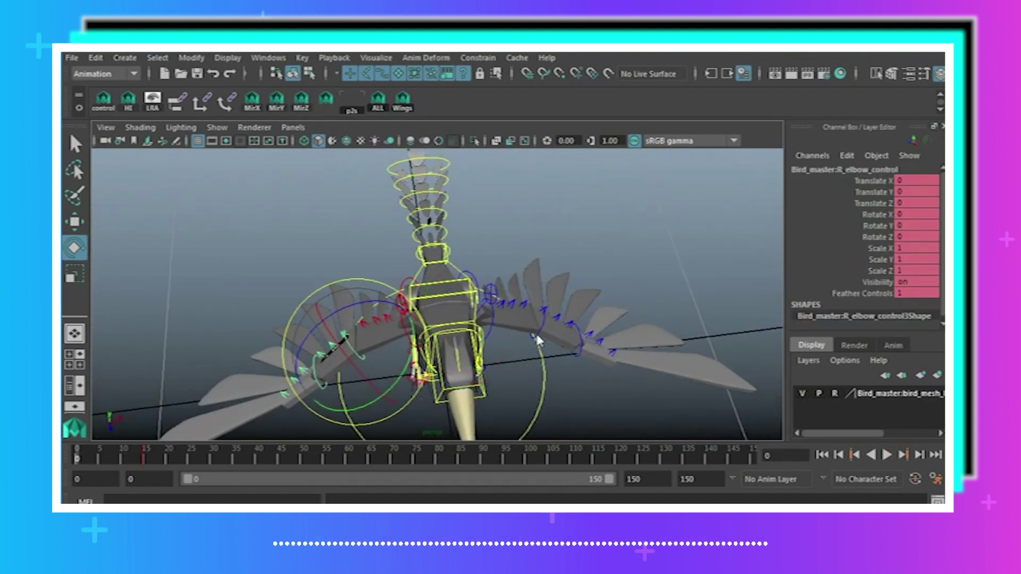
pyautogui.keyDown('shift'); pyautogui.click(538, 340); pyautogui.keyUp('shift')
pyautogui.moveTo(505, 356); pyautogui.dragTo(522, 340)
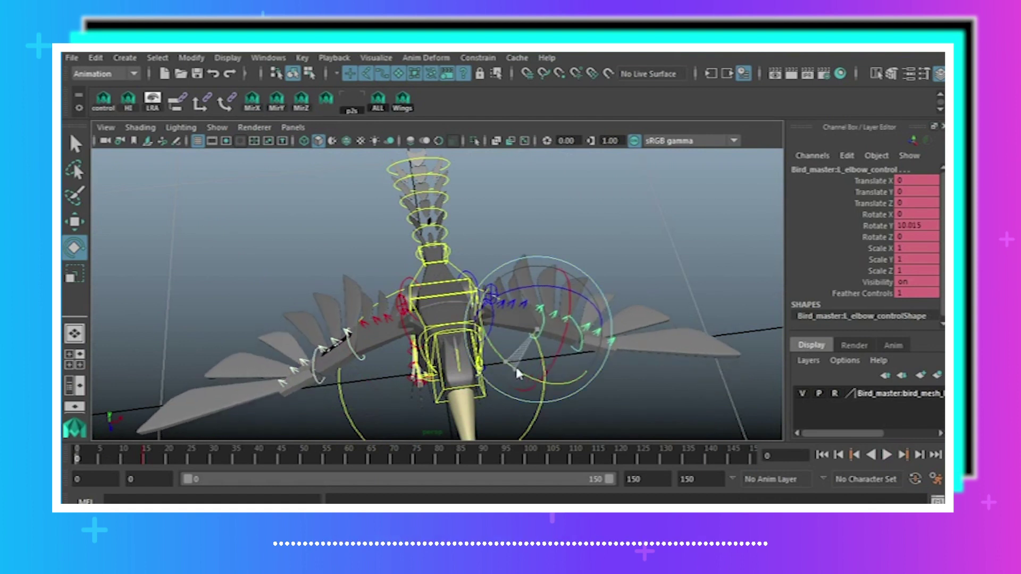
# Rotate both wrist controls together at frame 0 to about Z -18.2.
pyautogui.click(313, 311)
pyautogui.click(317, 382)
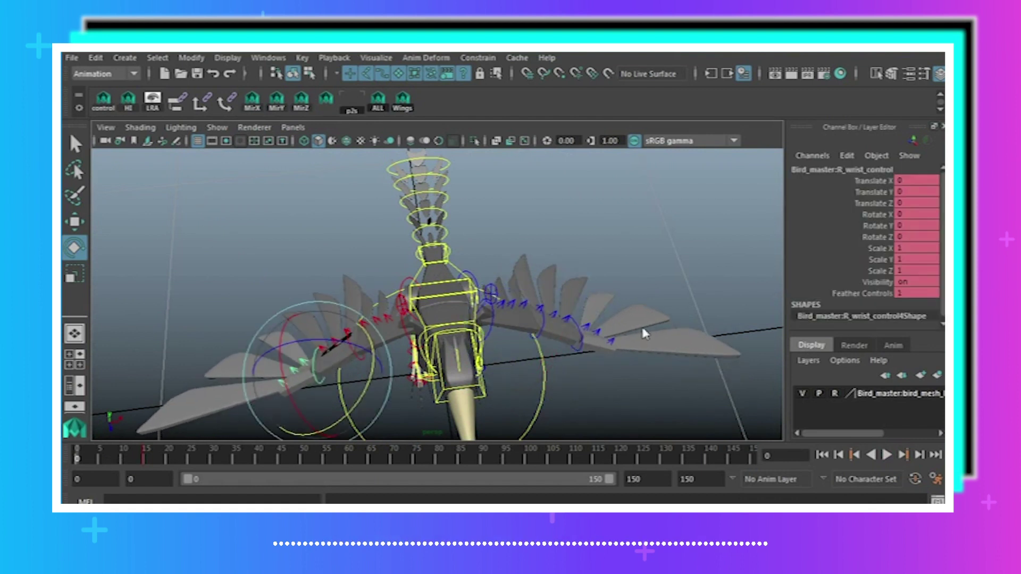
pyautogui.keyDown('shift'); pyautogui.click(583, 349); pyautogui.keyUp('shift')
pyautogui.moveTo(577, 322); pyautogui.dragTo(592, 310)
# Rotate both shoulder controls to about X 7.3, Y 15.3 and Z -4.7, and key all wing controls at frame 0.
pyautogui.keyDown('alt'); pyautogui.moveTo(585, 373); pyautogui.dragTo(425, 334); pyautogui.keyUp('alt')
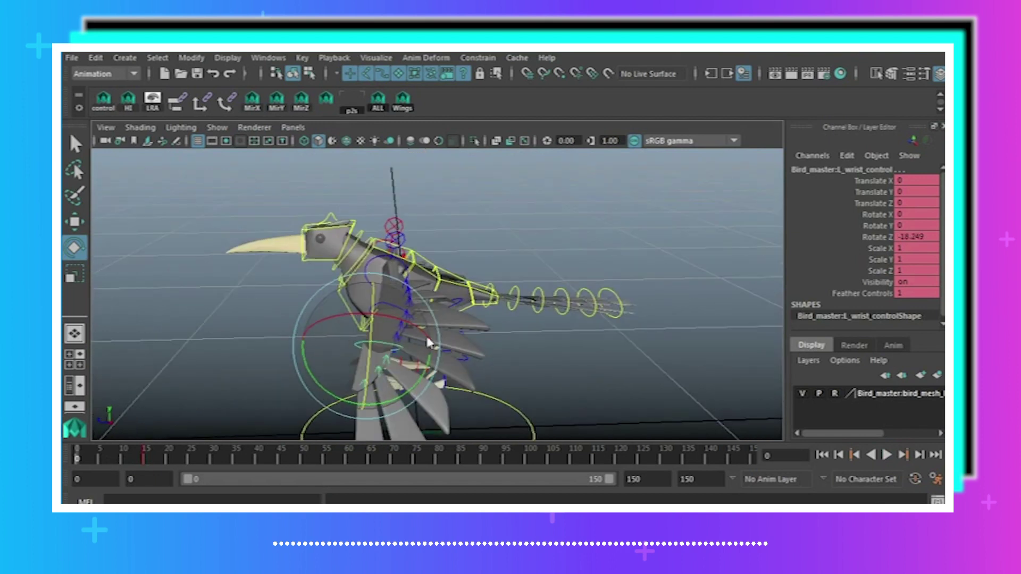
pyautogui.keyDown('alt'); pyautogui.moveTo(426, 334); pyautogui.dragTo(430, 283, button='middle'); pyautogui.keyUp('alt')
pyautogui.keyDown('alt'); pyautogui.moveTo(430, 286); pyautogui.dragTo(415, 276); pyautogui.keyUp('alt')
pyautogui.click(399, 218)
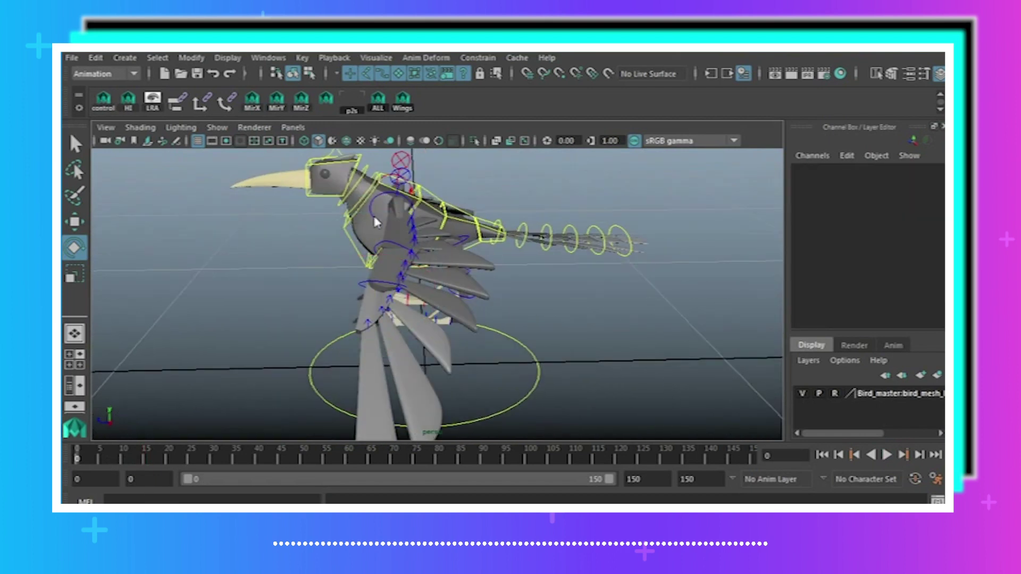
pyautogui.click(375, 222)
pyautogui.keyDown('alt'); pyautogui.moveTo(514, 182); pyautogui.dragTo(272, 177); pyautogui.keyUp('alt')
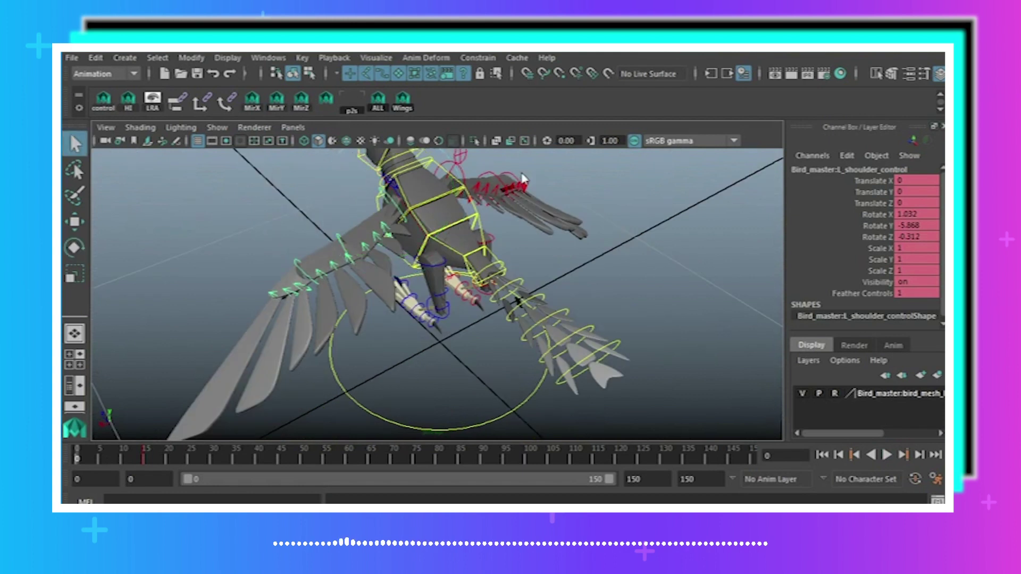
pyautogui.keyDown('alt'); pyautogui.moveTo(293, 218); pyautogui.dragTo(68, 206); pyautogui.keyUp('alt')
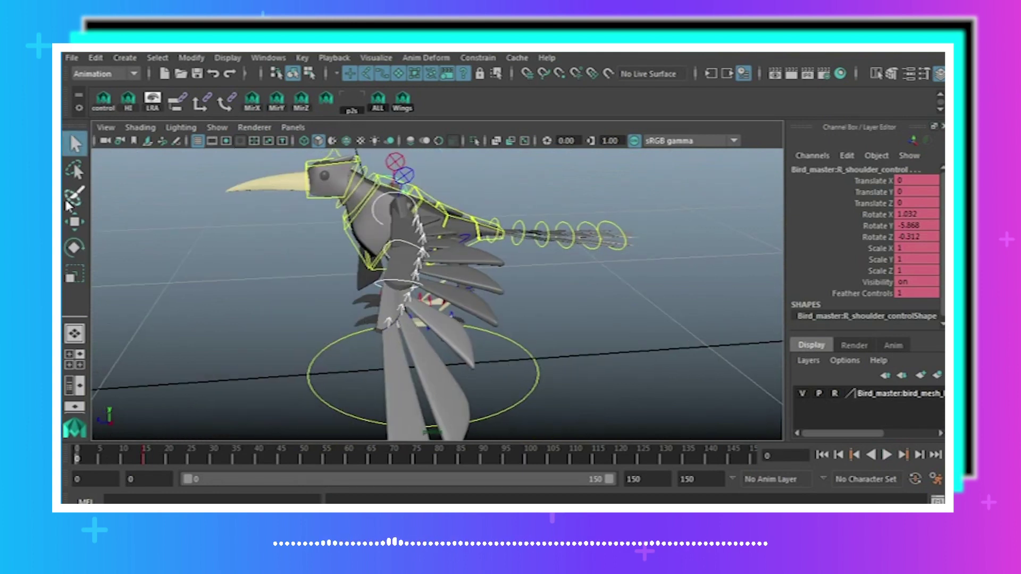
pyautogui.moveTo(376, 257); pyautogui.dragTo(440, 242)
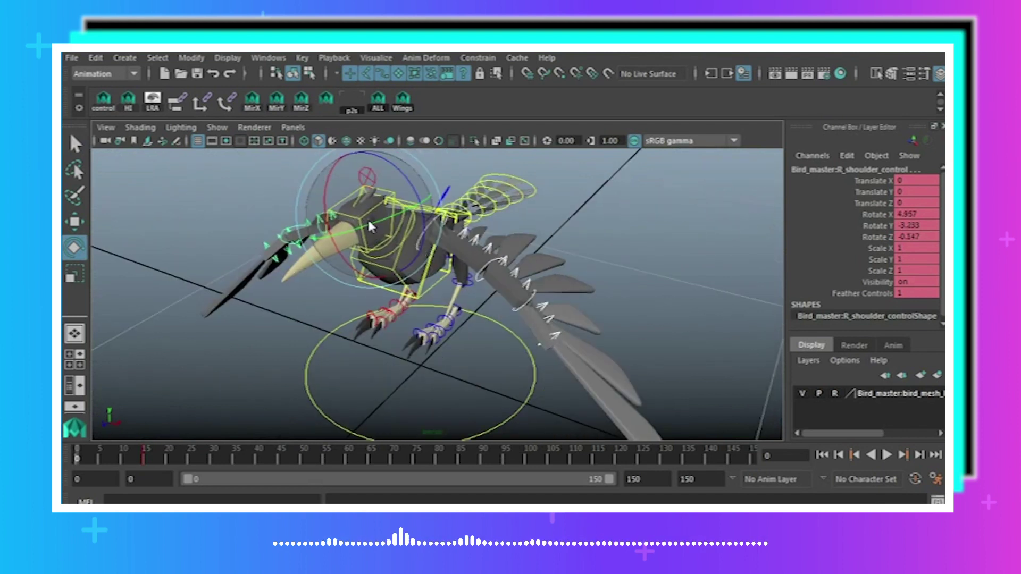
pyautogui.keyDown('alt'); pyautogui.moveTo(366, 217); pyautogui.dragTo(544, 249); pyautogui.keyUp('alt')
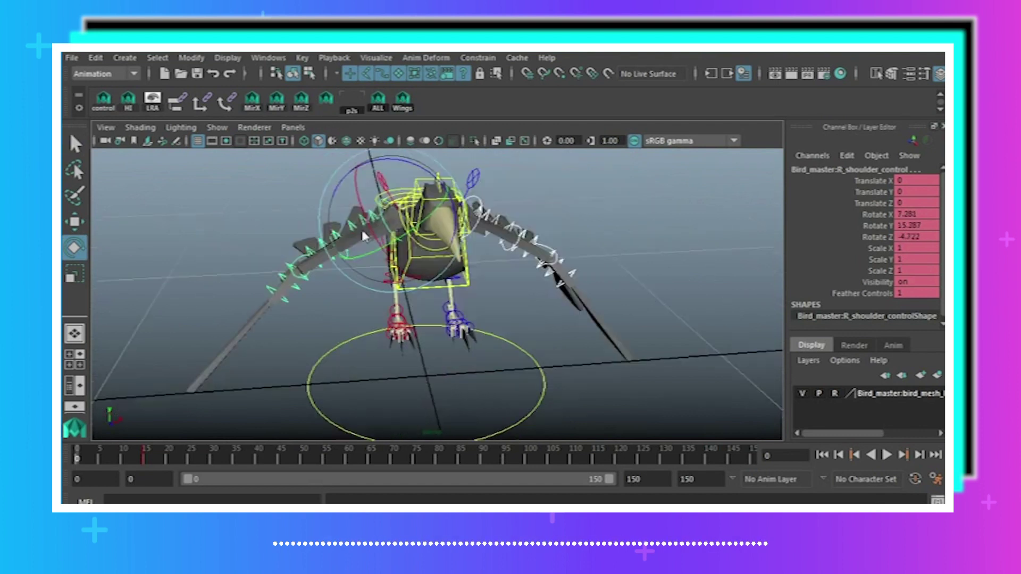
pyautogui.keyDown('alt'); pyautogui.moveTo(479, 228); pyautogui.dragTo(405, 226); pyautogui.keyUp('alt')
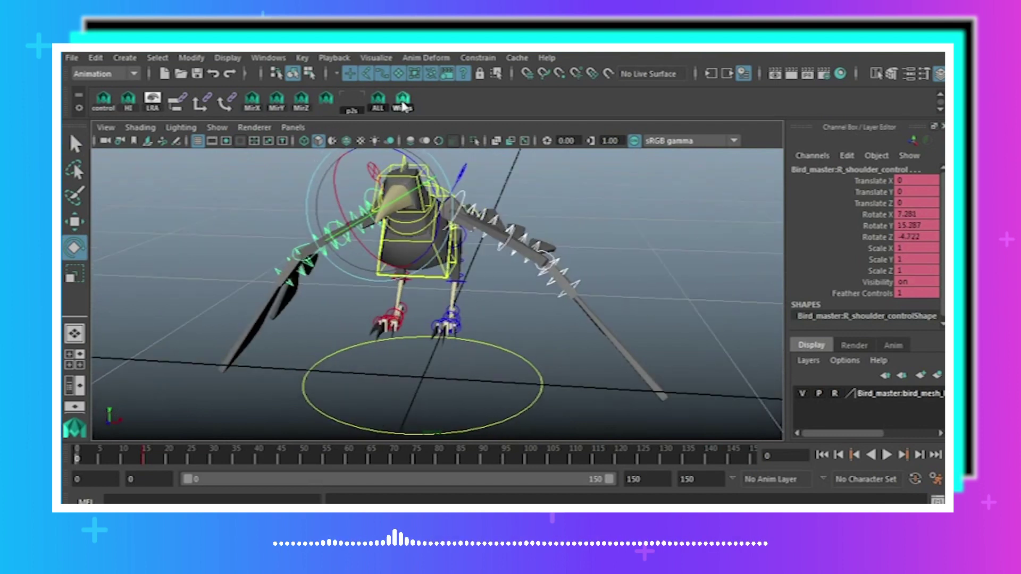
pyautogui.click(400, 223)
pyautogui.press('s')
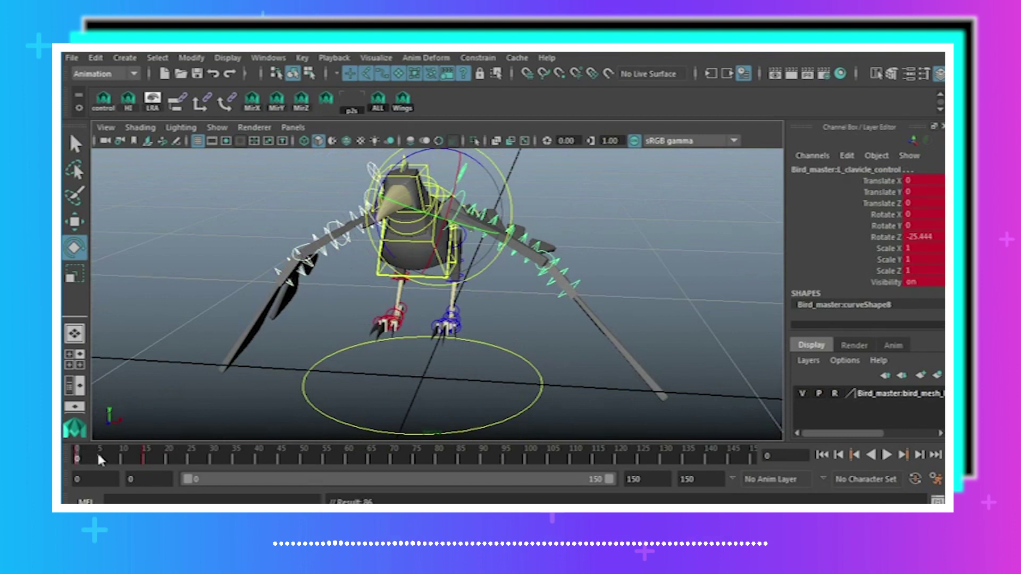
# Play the animation between frames 0 and 15 and check the wing flap from different angles.
pyautogui.hotkey('alt', 'v')
pyautogui.hotkey('alt', 'v')
pyautogui.keyDown('alt'); pyautogui.moveTo(406, 359); pyautogui.dragTo(377, 359); pyautogui.keyUp('alt')
pyautogui.hotkey('alt', 'v')
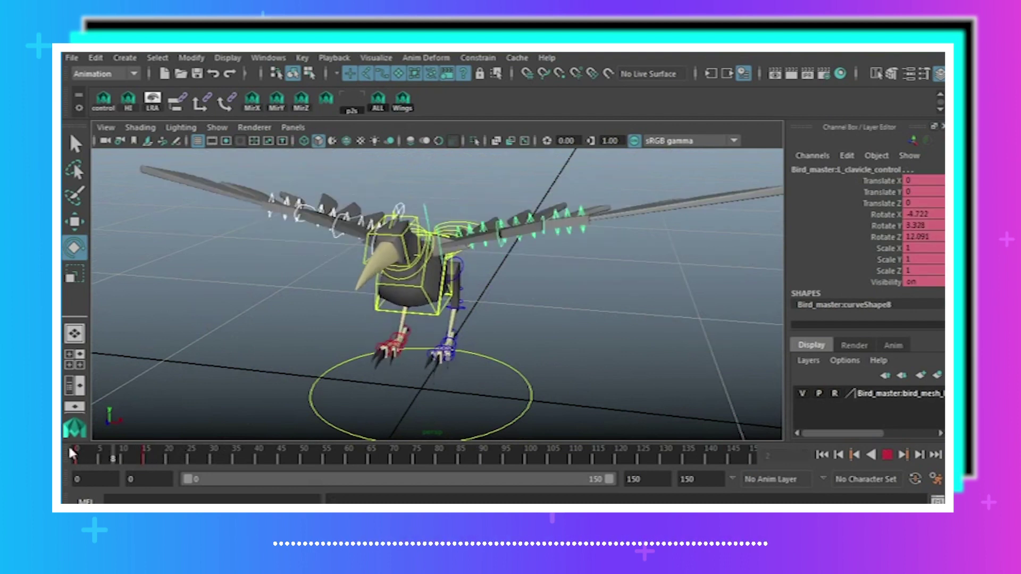
pyautogui.hotkey('alt', 'v')
pyautogui.hotkey('alt', 'shift', 'v')
pyautogui.keyDown('alt'); pyautogui.moveTo(456, 338); pyautogui.dragTo(366, 385); pyautogui.keyUp('alt')
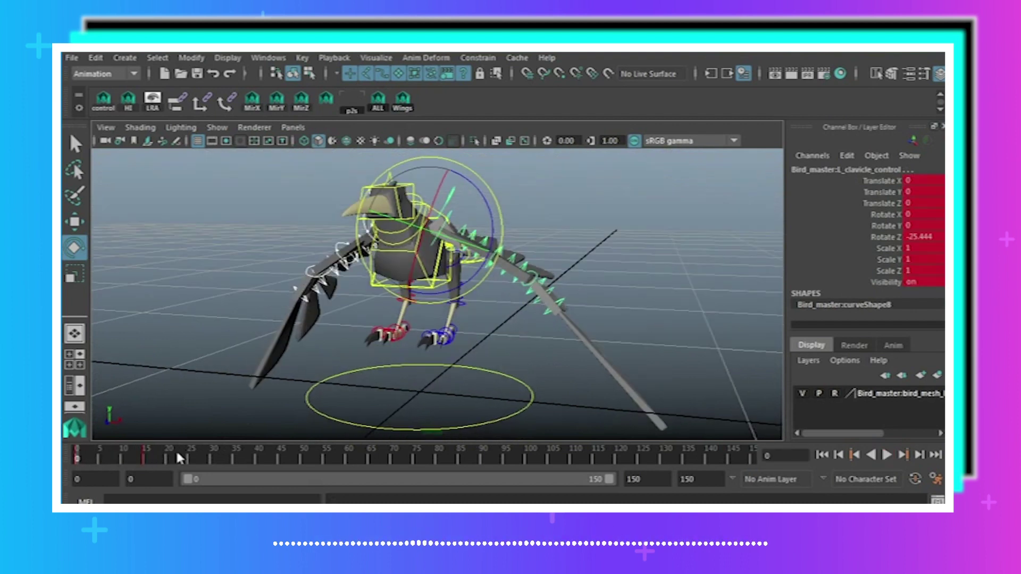
# Copy the lowered wing pose from frame 0 to frames 30 and 60, and the raised pose from frame 15 to 45.
pyautogui.click(213, 455)
pyautogui.click(343, 455)
pyautogui.click(150, 458)
pyautogui.click(145, 458)
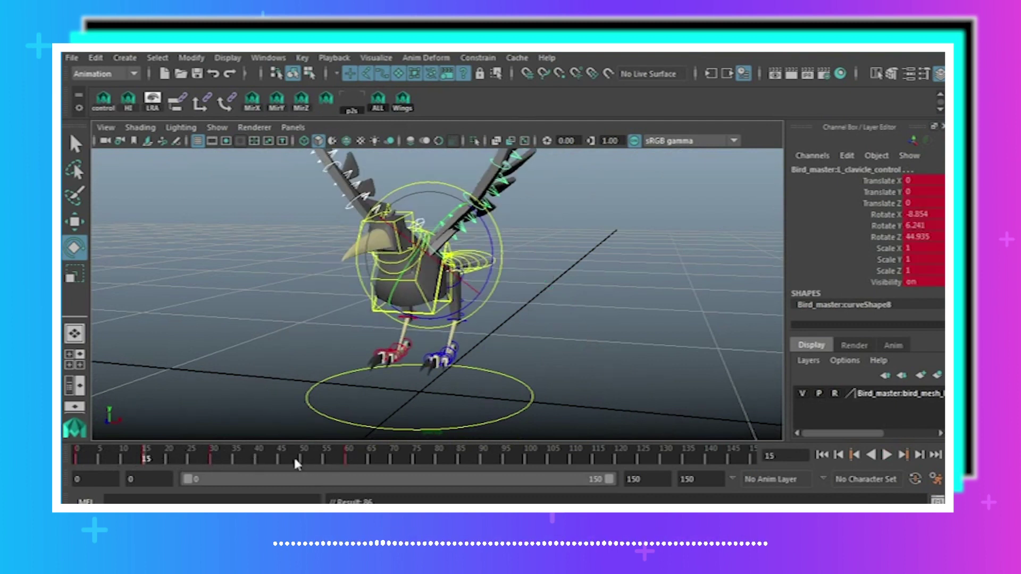
pyautogui.click(281, 458)
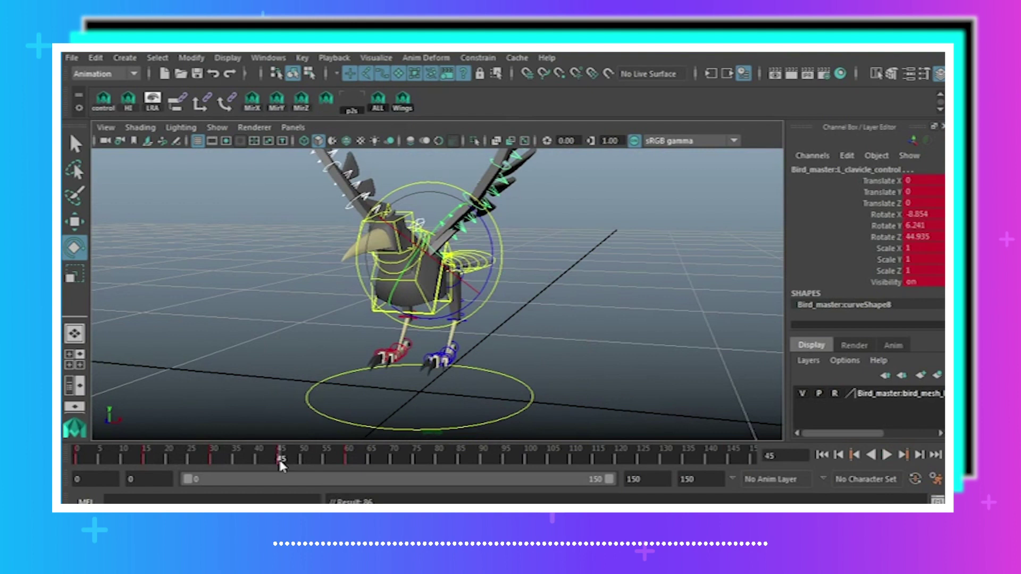
# Play back the repeated flaps and copy the raised wing pose from frame 45 to frame 75.
pyautogui.click(90, 455)
pyautogui.hotkey('alt', 'v')
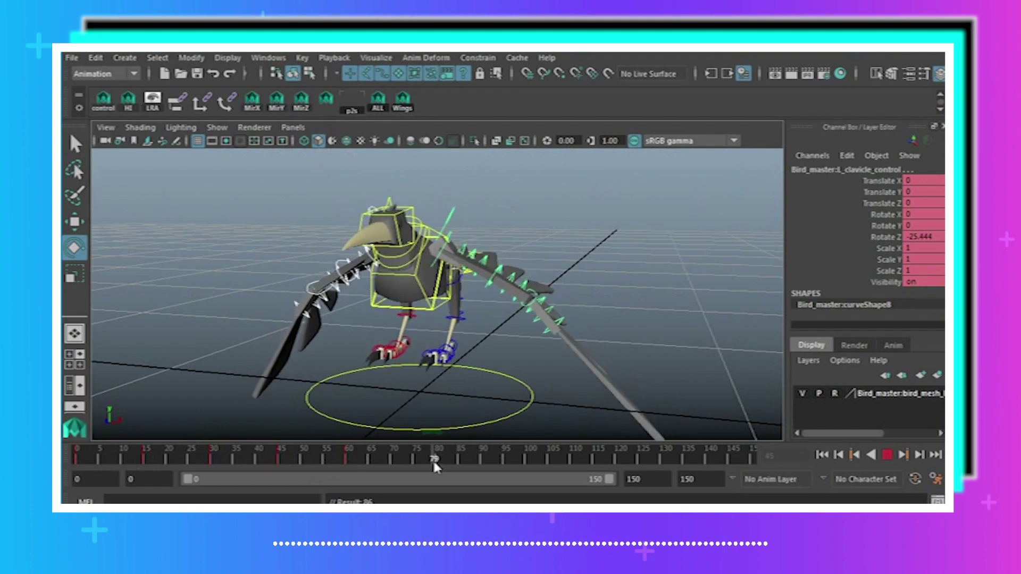
pyautogui.hotkey('alt', 'v')
pyautogui.click(281, 459)
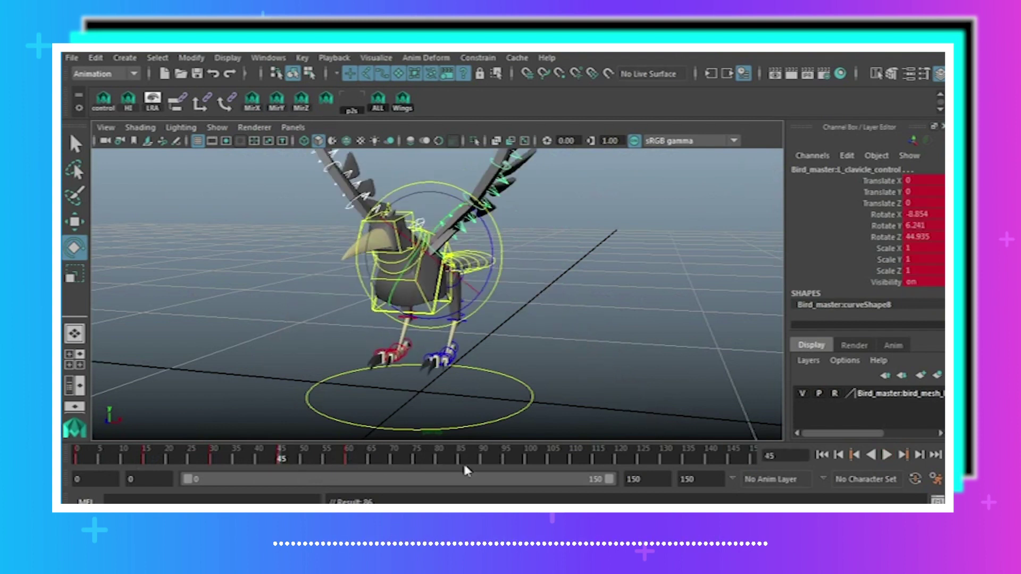
pyautogui.hotkey('alt', 'v')
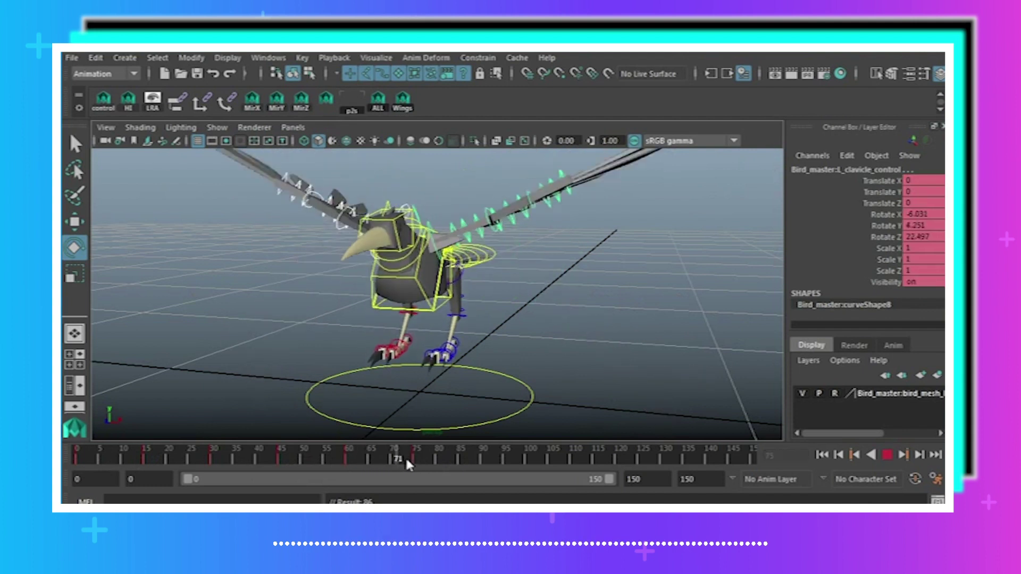
# At frame 90, zero the rotations of all wing controls and rotate them together to about Z 3.7 for a glide pose.
pyautogui.click(479, 458)
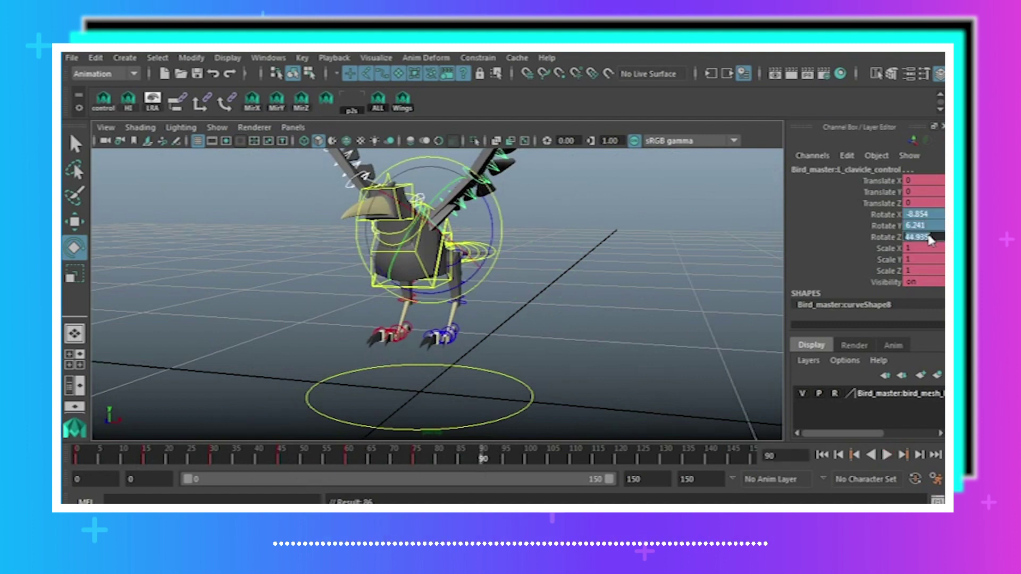
pyautogui.write('0')
pyautogui.press('Return')
pyautogui.keyDown('alt'); pyautogui.moveTo(550, 320); pyautogui.dragTo(527, 278); pyautogui.keyUp('alt')
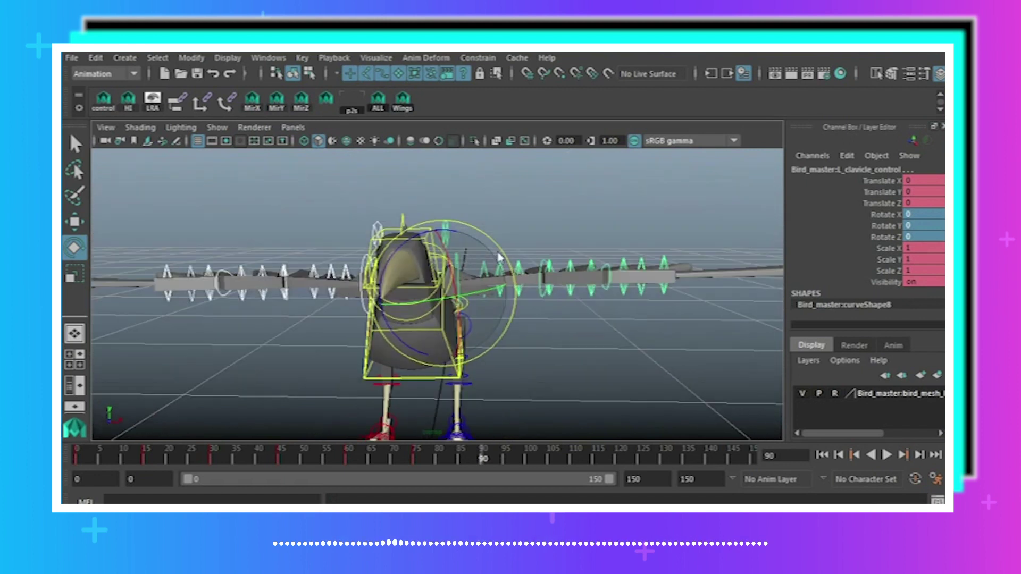
pyautogui.moveTo(456, 238); pyautogui.dragTo(335, 173)
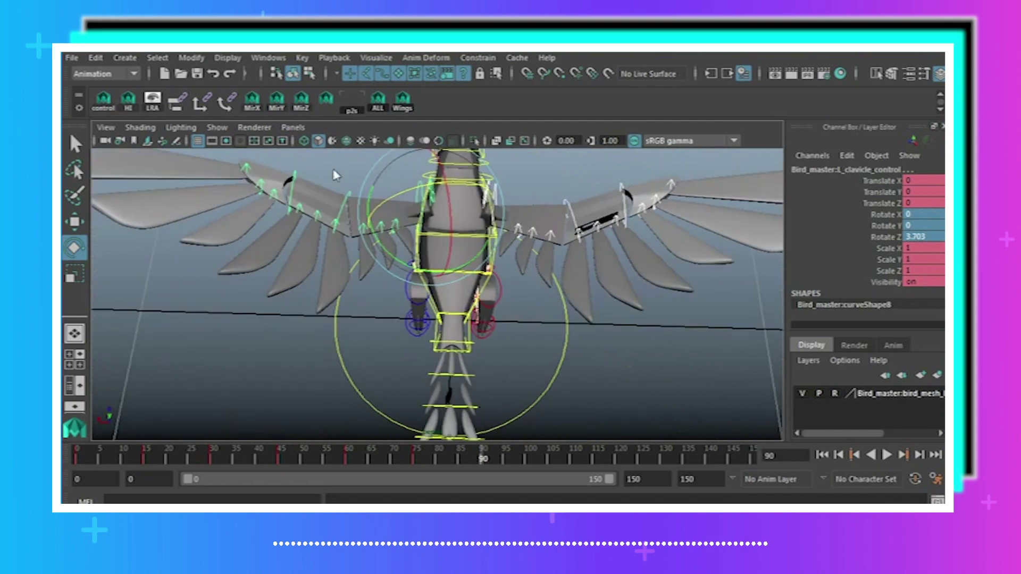
pyautogui.click(335, 174)
pyautogui.keyDown('alt'); pyautogui.moveTo(362, 158); pyautogui.dragTo(364, 196, button='middle'); pyautogui.keyUp('alt')
# Rotate both shoulder controls at frame 90 to sweep the wings slightly forward.
pyautogui.click(416, 242)
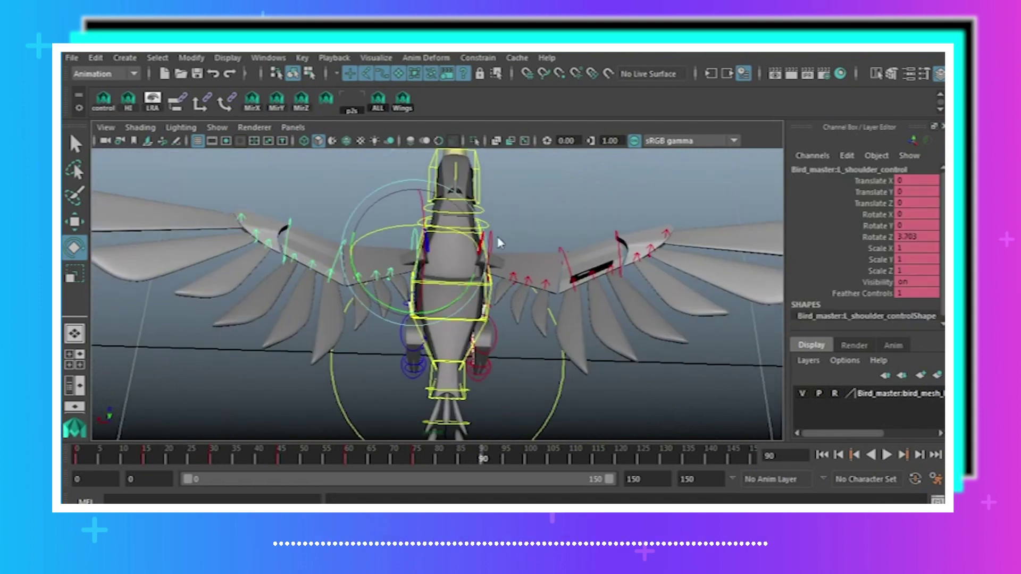
pyautogui.click(499, 246)
pyautogui.moveTo(516, 311); pyautogui.dragTo(531, 301)
# Rotate both elbow controls at frame 90 to swing the outer wings slightly back.
pyautogui.click(362, 198)
pyautogui.click(348, 236)
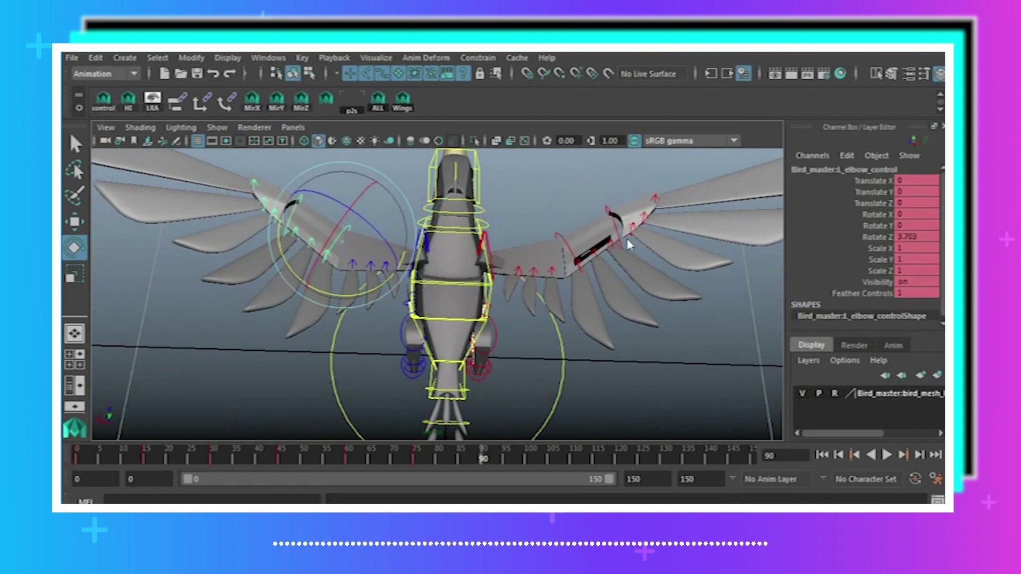
pyautogui.click(574, 249)
pyautogui.moveTo(596, 300); pyautogui.dragTo(547, 304)
# Rotate both wrist controls together at frame 90 to adjust the wingtips of the glide pose.
pyautogui.click(290, 217)
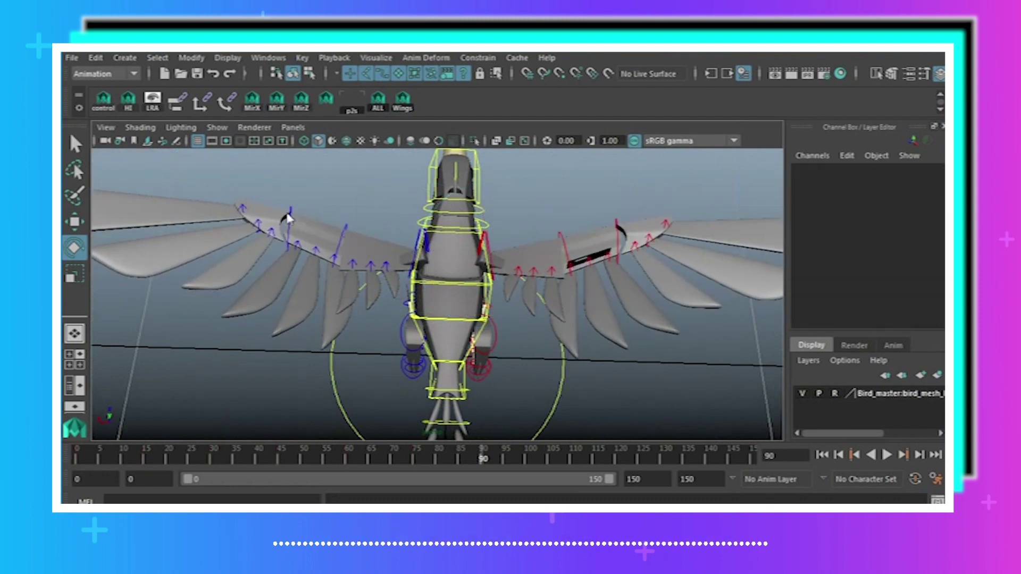
pyautogui.click(288, 216)
pyautogui.click(619, 240)
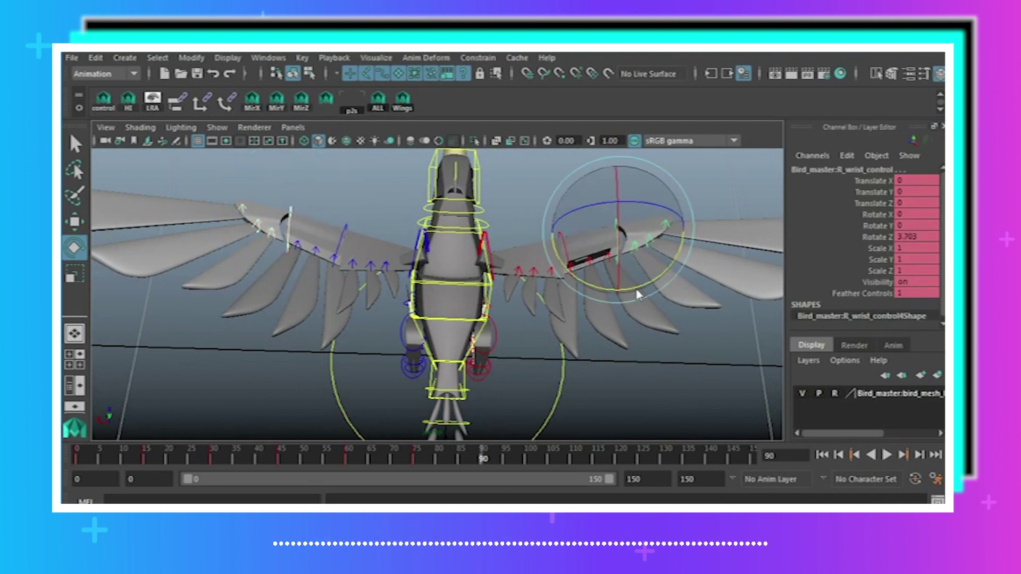
pyautogui.moveTo(645, 290); pyautogui.dragTo(502, 324)
pyautogui.click(489, 156)
pyautogui.keyDown('alt'); pyautogui.moveTo(379, 283); pyautogui.dragTo(353, 274); pyautogui.keyUp('alt')
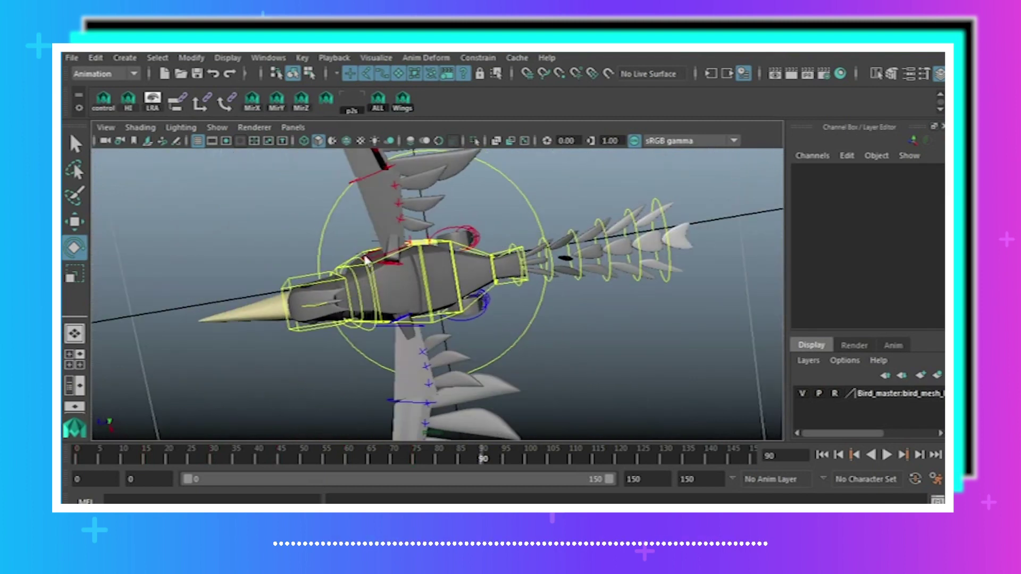
# Select both shoulder controls and refine their shared rotation in the glide pose at frame 90.
pyautogui.click(380, 262)
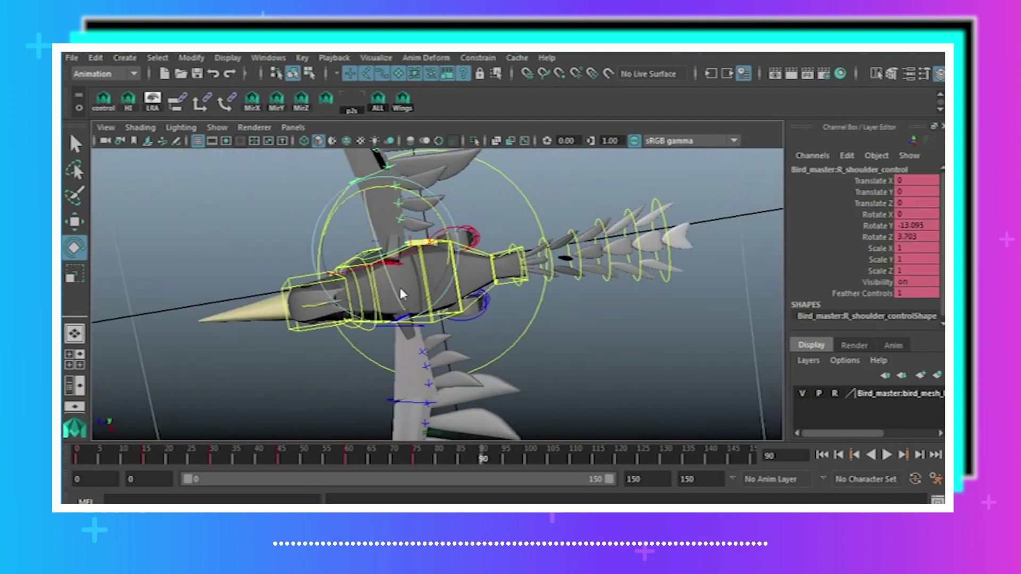
pyautogui.keyDown('shift'); pyautogui.click(413, 332); pyautogui.keyUp('shift')
pyautogui.moveTo(449, 295); pyautogui.dragTo(462, 292)
# Twist all wing controls together at frame 90 to about Rotate X -1.2 and key the glide pose.
pyautogui.keyDown('alt'); pyautogui.moveTo(446, 300); pyautogui.dragTo(380, 179); pyautogui.keyUp('alt')
pyautogui.click(403, 107)
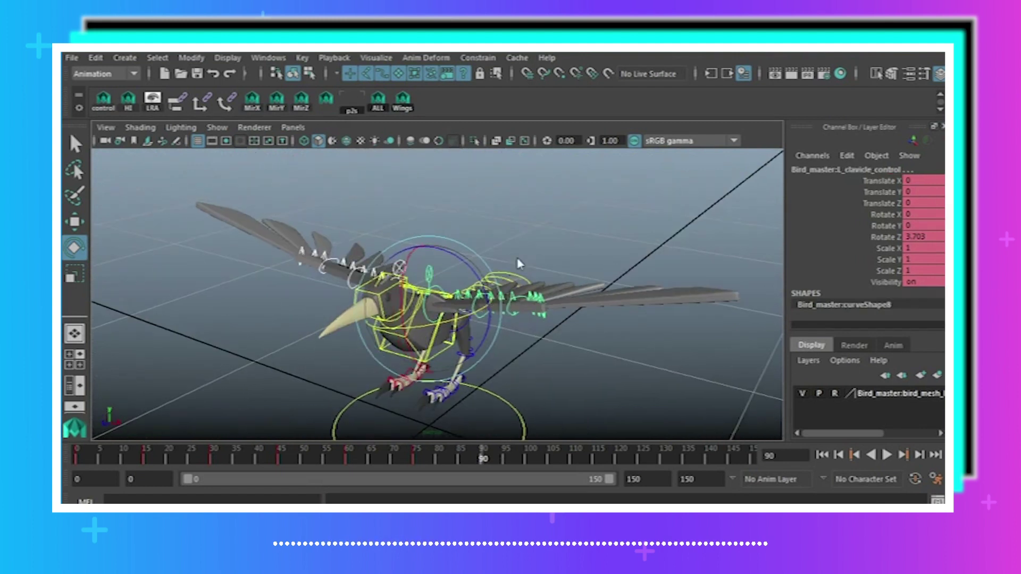
pyautogui.keyDown('alt'); pyautogui.moveTo(519, 262); pyautogui.dragTo(526, 240); pyautogui.keyUp('alt')
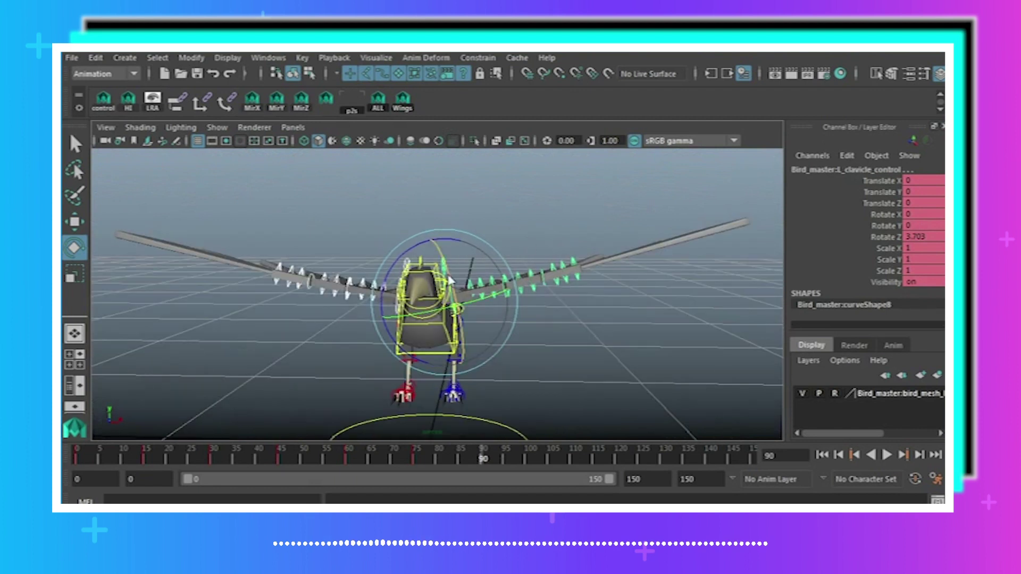
pyautogui.moveTo(450, 281); pyautogui.dragTo(487, 301)
pyautogui.press('s')
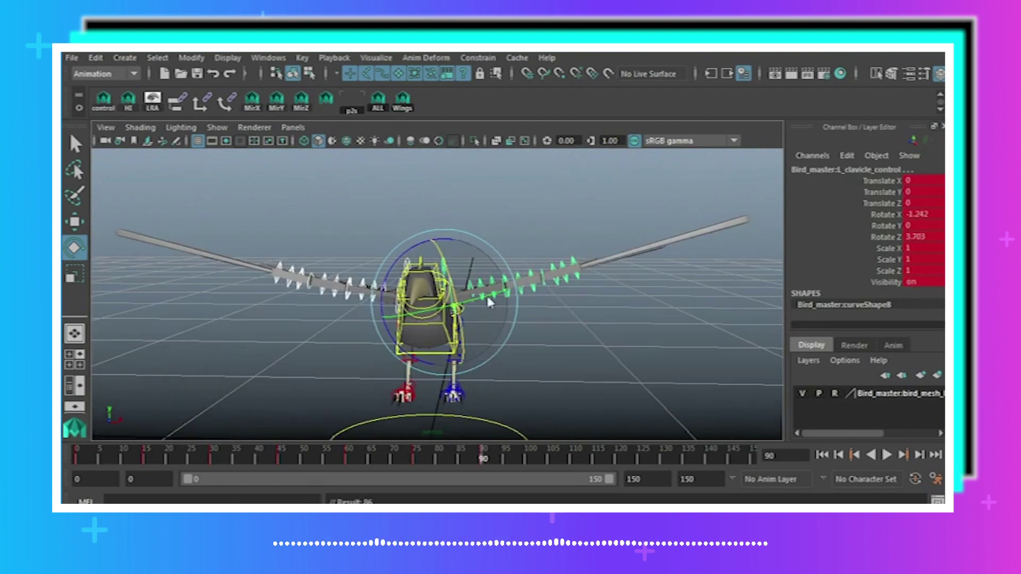
# Copy the wing pose from frame 0 to frame 150, key it and play back the motion.
pyautogui.hotkey('alt', 'v')
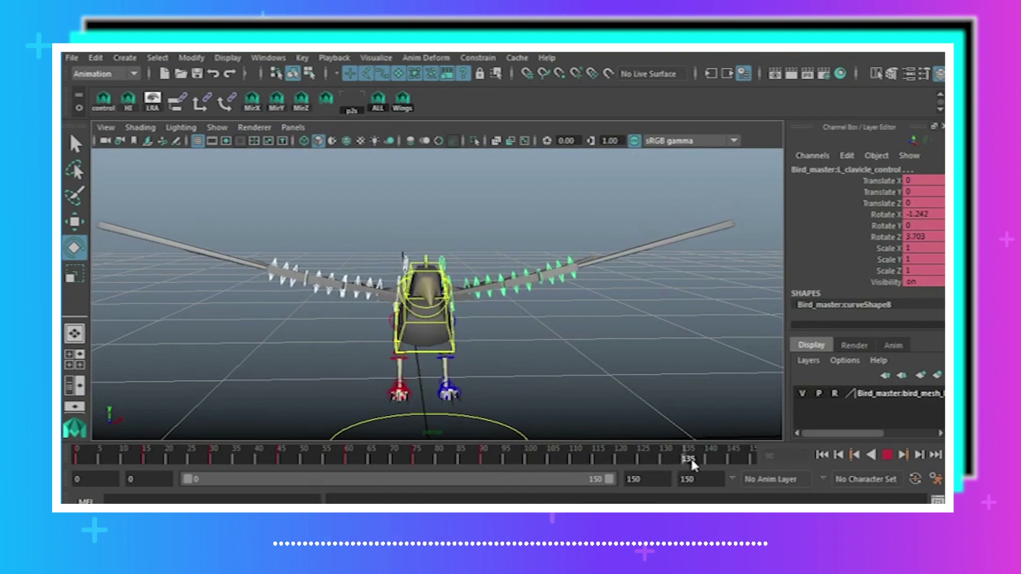
pyautogui.hotkey('alt', 'v')
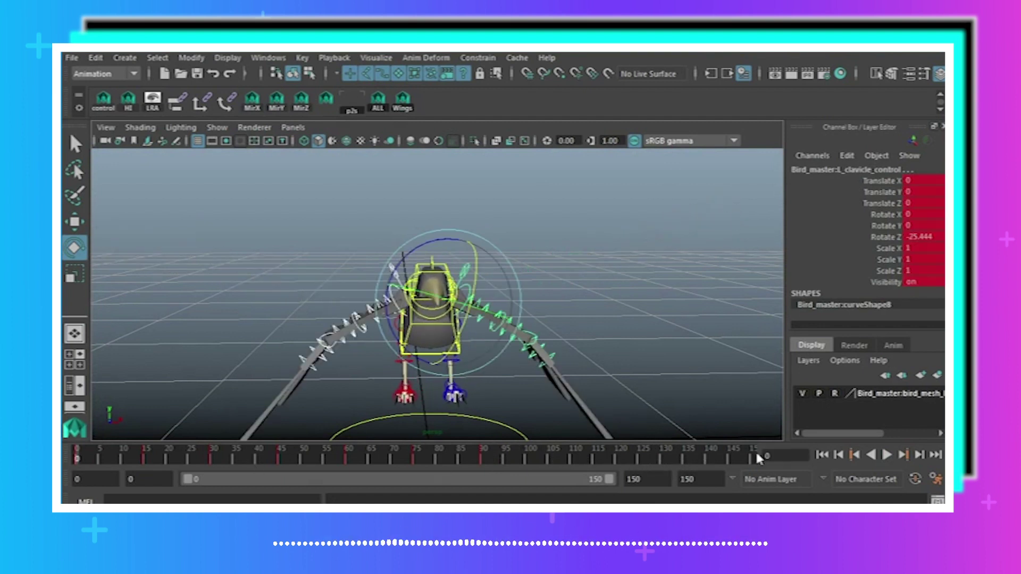
pyautogui.click(750, 456)
pyautogui.hotkey('alt', 'v')
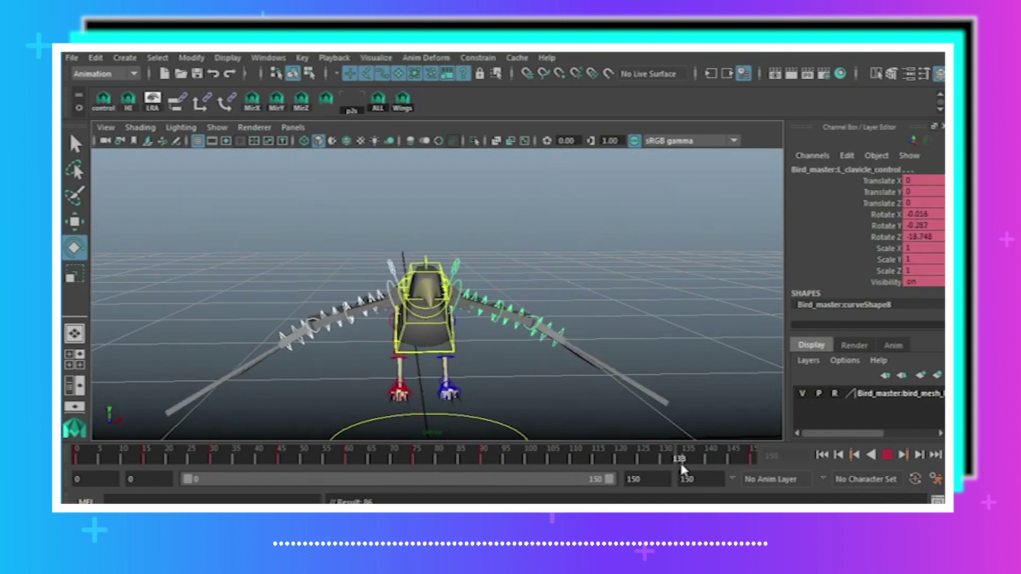
pyautogui.hotkey('alt', 'v')
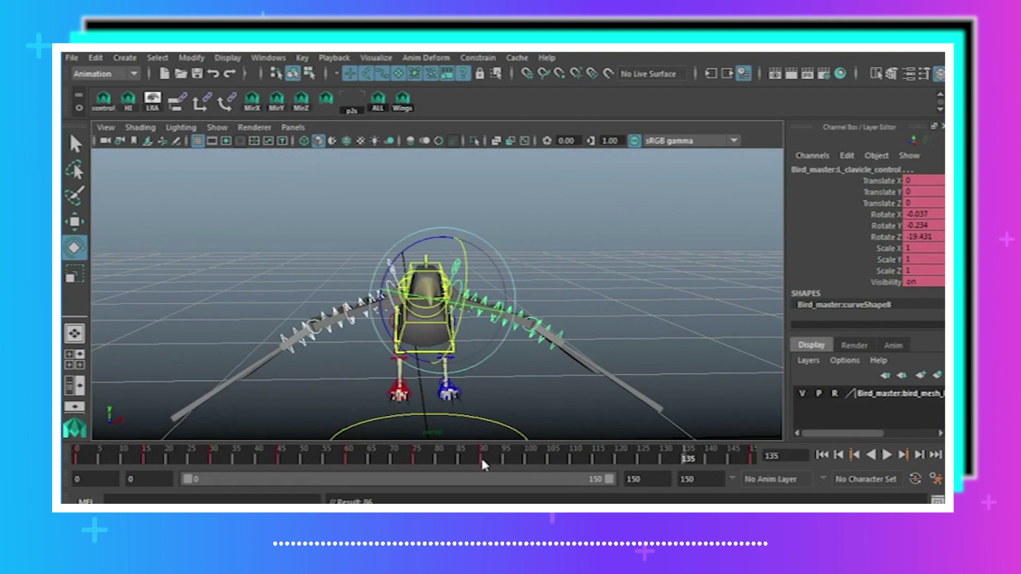
# Copy the glide pose from frame 90 to frame 135, key it and start playback.
pyautogui.click(482, 461)
pyautogui.click(685, 460)
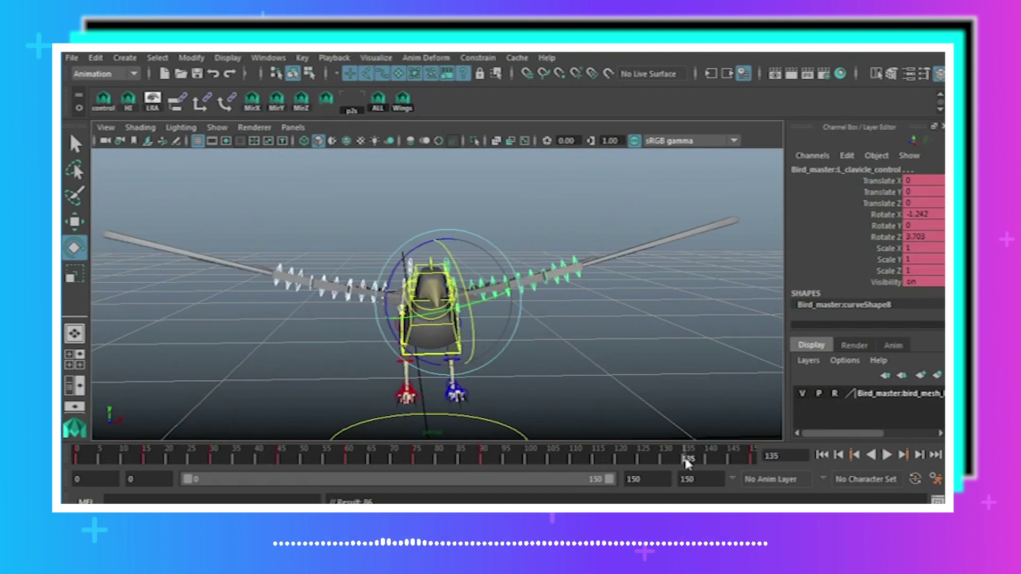
pyautogui.click(483, 458)
pyautogui.hotkey('alt', 'v')
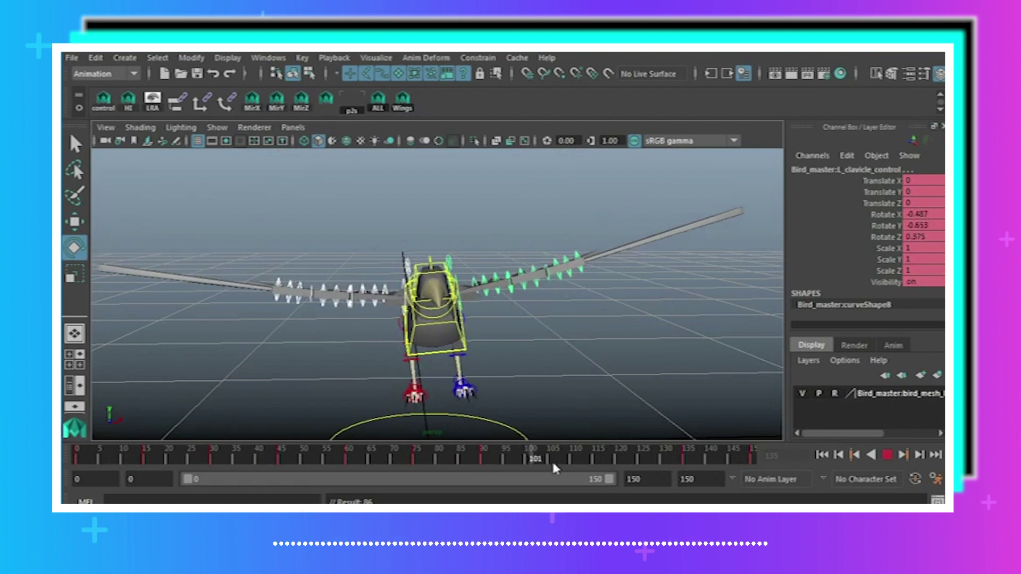
# Play the flight animation from frame 0 and inspect the flaps and glide from the front and behind.
pyautogui.moveTo(668, 465); pyautogui.dragTo(489, 472)
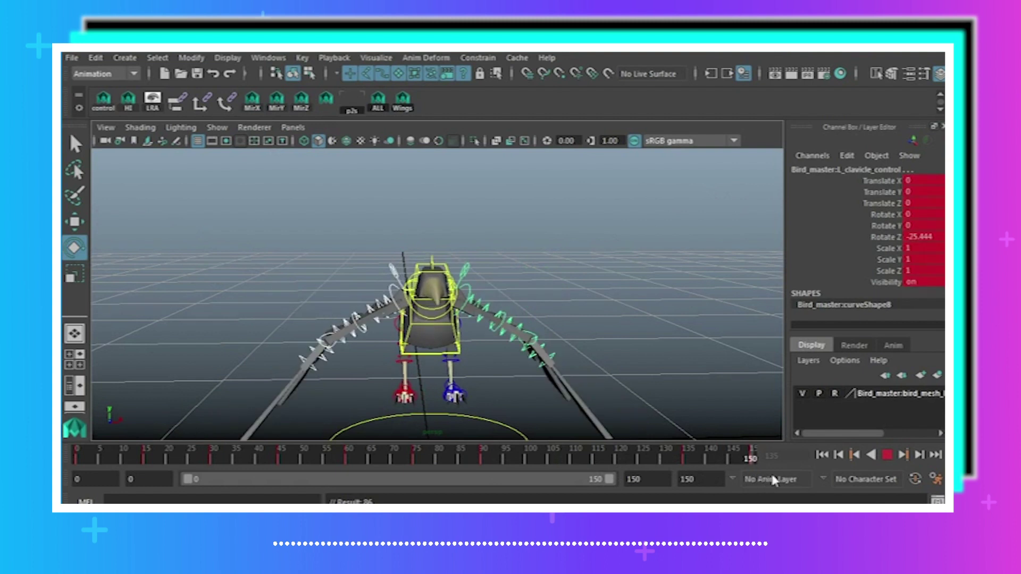
pyautogui.click(483, 464)
pyautogui.moveTo(478, 449); pyautogui.dragTo(391, 444)
pyautogui.click(822, 455)
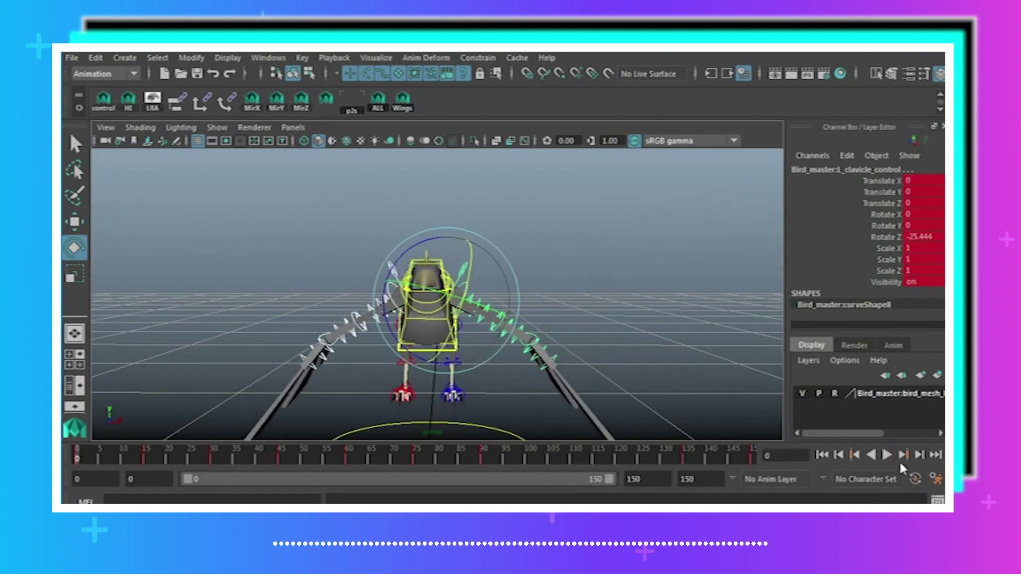
pyautogui.click(885, 455)
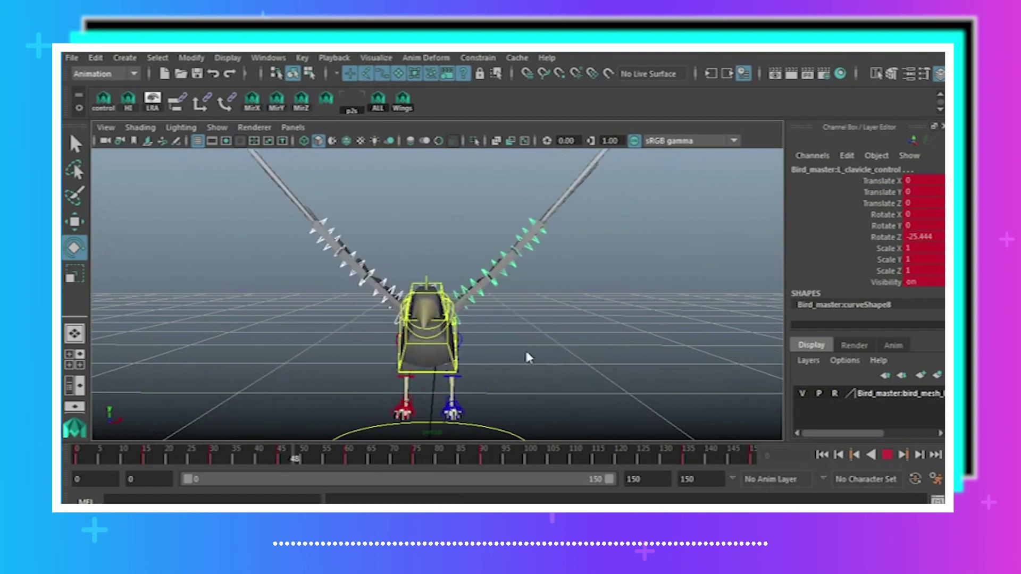
pyautogui.keyDown('alt'); pyautogui.moveTo(525, 349); pyautogui.dragTo(270, 358); pyautogui.keyUp('alt')
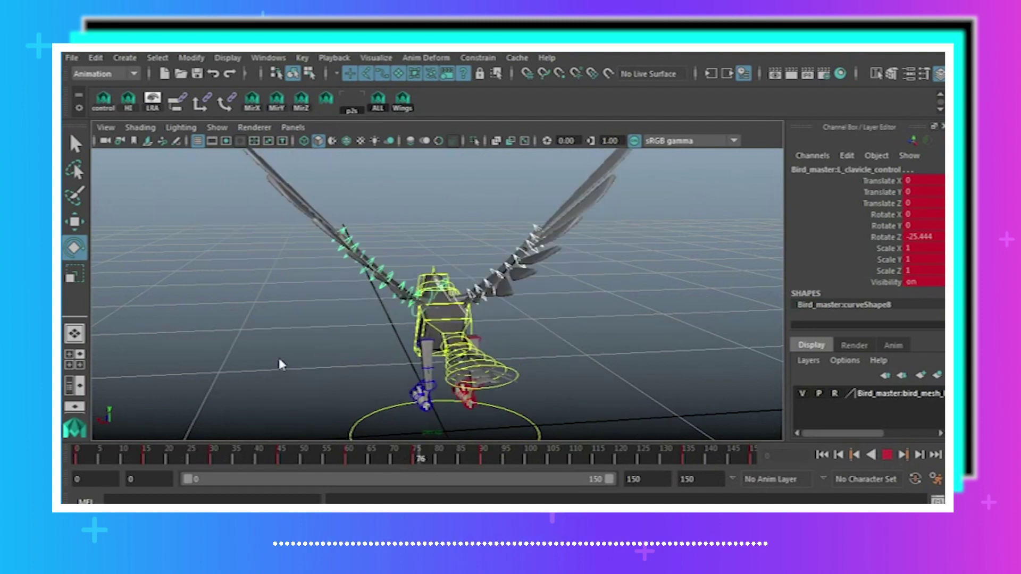
pyautogui.click(886, 456)
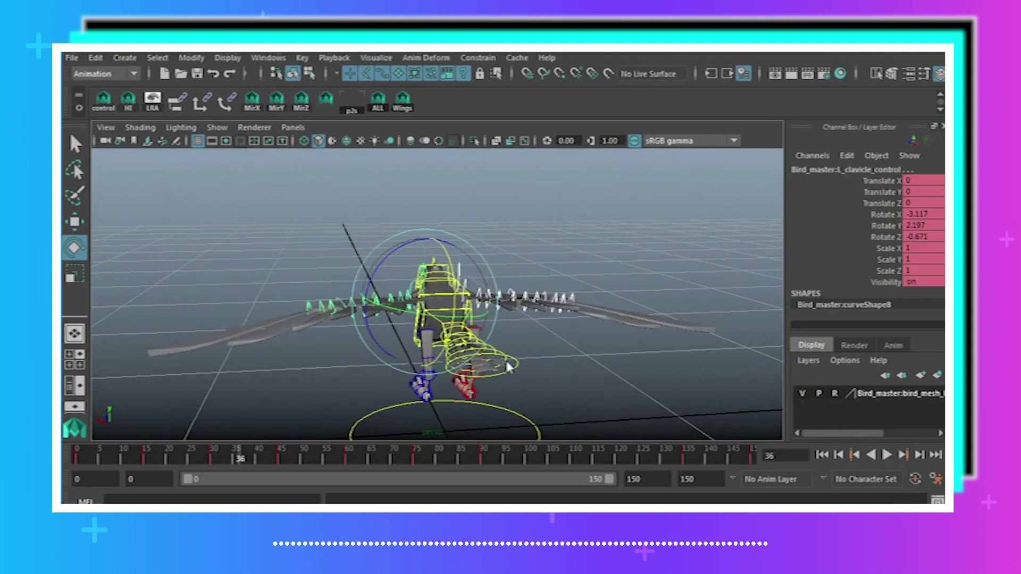
# Try rotating the right clavicle control at frame 36 to test how the wing follows.
pyautogui.keyDown('alt'); pyautogui.moveTo(345, 312); pyautogui.dragTo(552, 313); pyautogui.keyUp('alt')
pyautogui.click(75, 143)
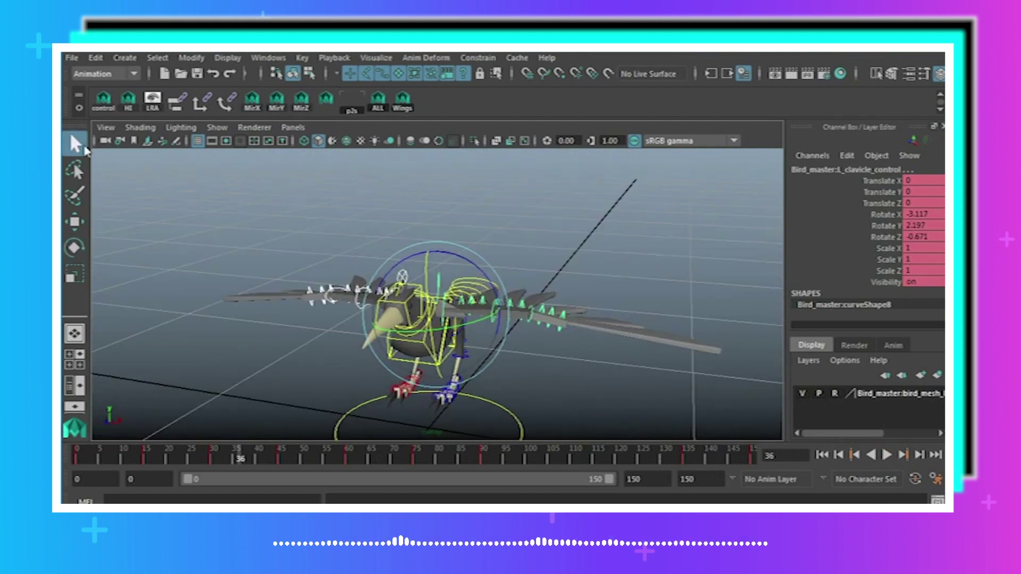
pyautogui.keyDown('alt'); pyautogui.moveTo(250, 226); pyautogui.dragTo(375, 299); pyautogui.keyUp('alt')
pyautogui.click(328, 229)
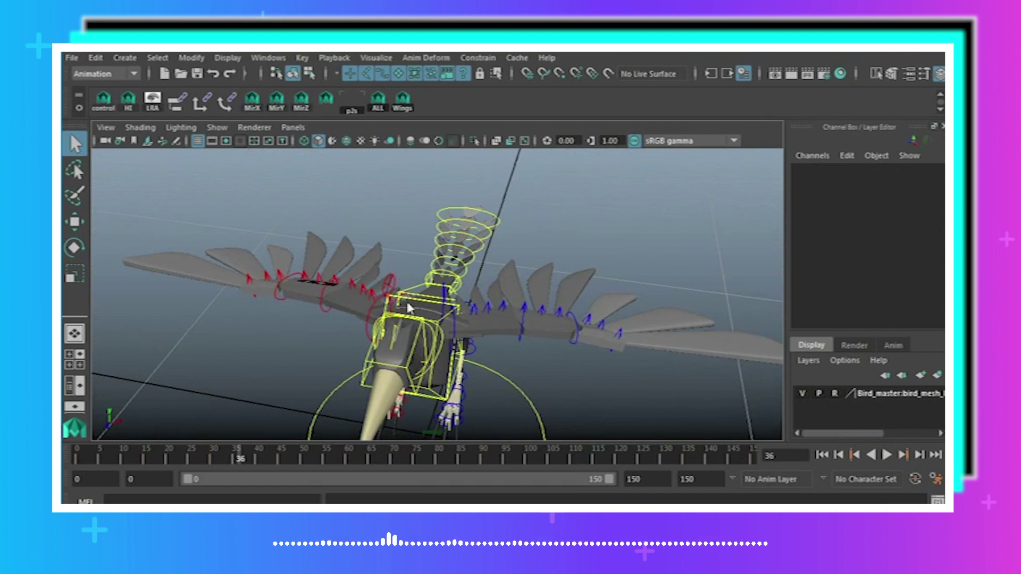
pyautogui.keyDown('alt'); pyautogui.moveTo(573, 352); pyautogui.dragTo(340, 314); pyautogui.keyUp('alt')
pyautogui.click(394, 285)
pyautogui.click(74, 248)
pyautogui.hotkey('ctrl', 'z')
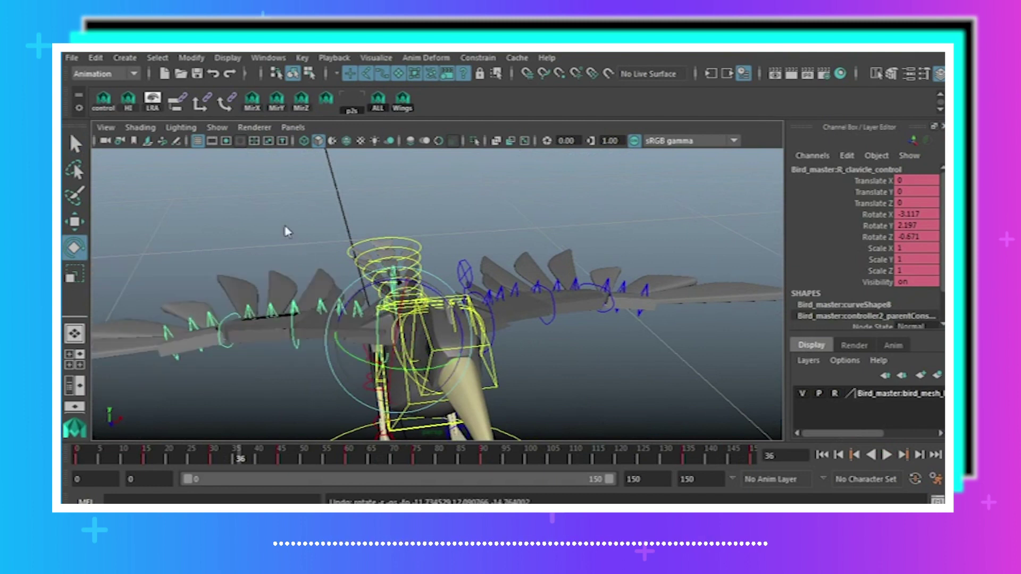
# Select the right elbow and wrist controls in turn and try rotating the wrist at frame 36.
pyautogui.click(287, 231)
pyautogui.click(295, 336)
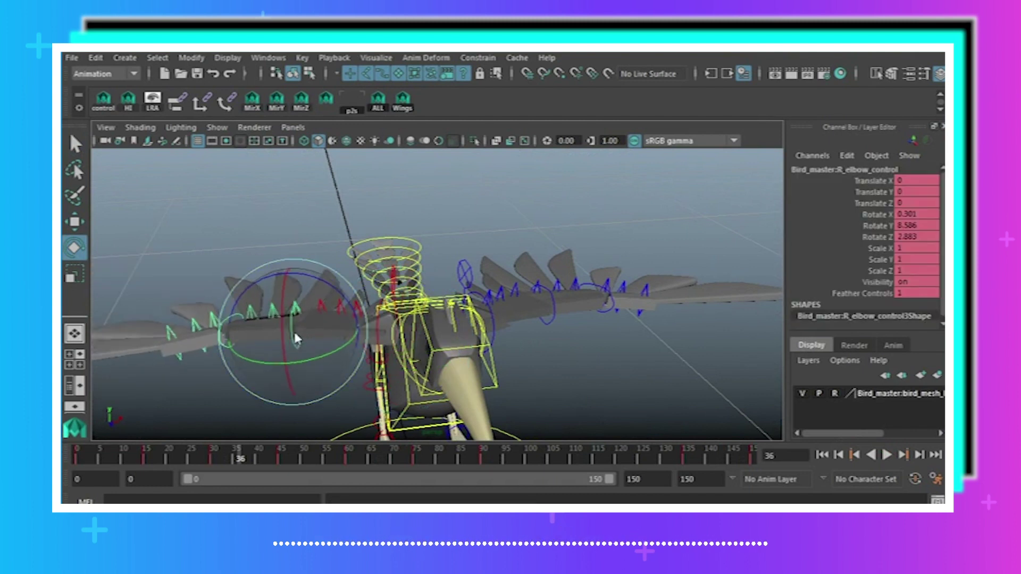
pyautogui.click(230, 219)
pyautogui.click(231, 322)
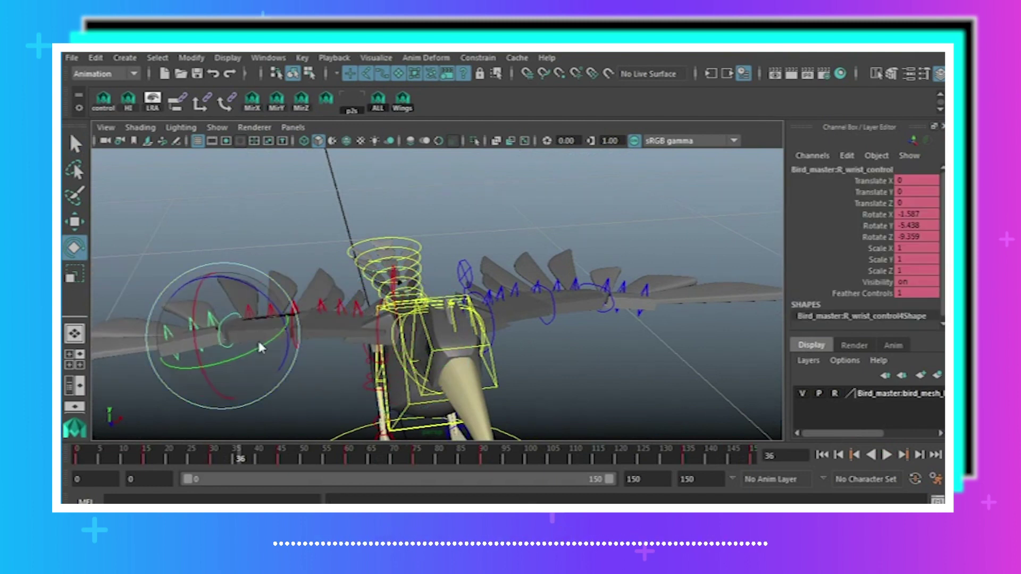
pyautogui.moveTo(259, 342); pyautogui.dragTo(239, 331)
pyautogui.hotkey('ctrl', 'z')
pyautogui.click(330, 218)
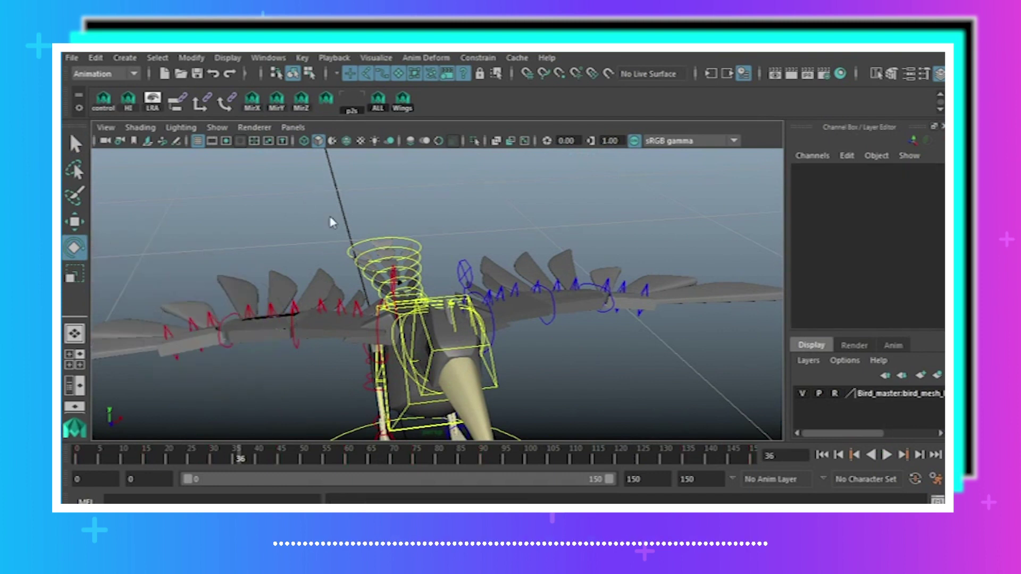
# Select the wrist and elbow controls of both wings together.
pyautogui.keyDown('alt'); pyautogui.moveTo(330, 217); pyautogui.dragTo(294, 227, button='right'); pyautogui.keyUp('alt')
pyautogui.keyDown('alt'); pyautogui.moveTo(294, 226); pyautogui.dragTo(309, 321); pyautogui.keyUp('alt')
pyautogui.click(74, 143)
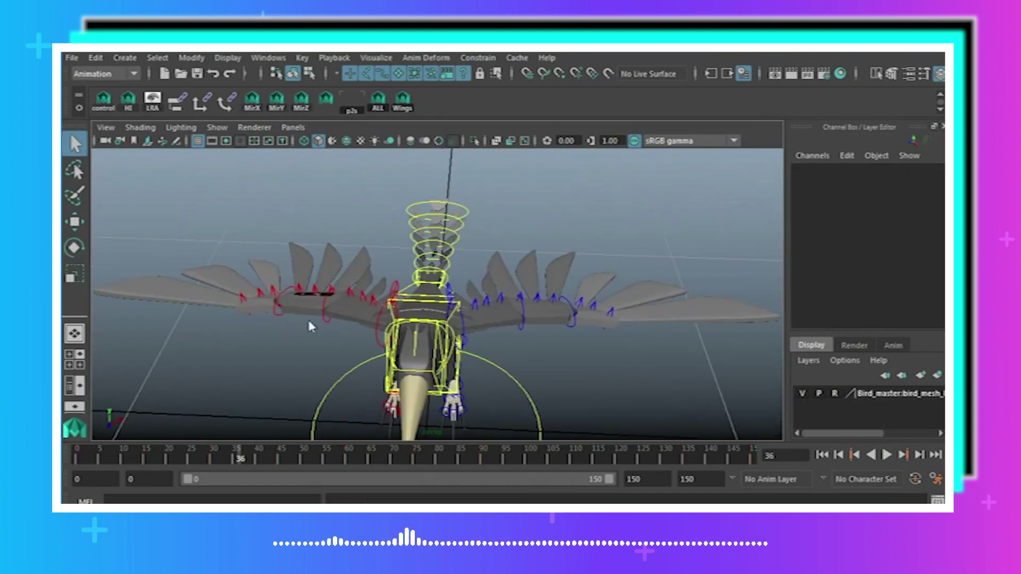
pyautogui.click(276, 314)
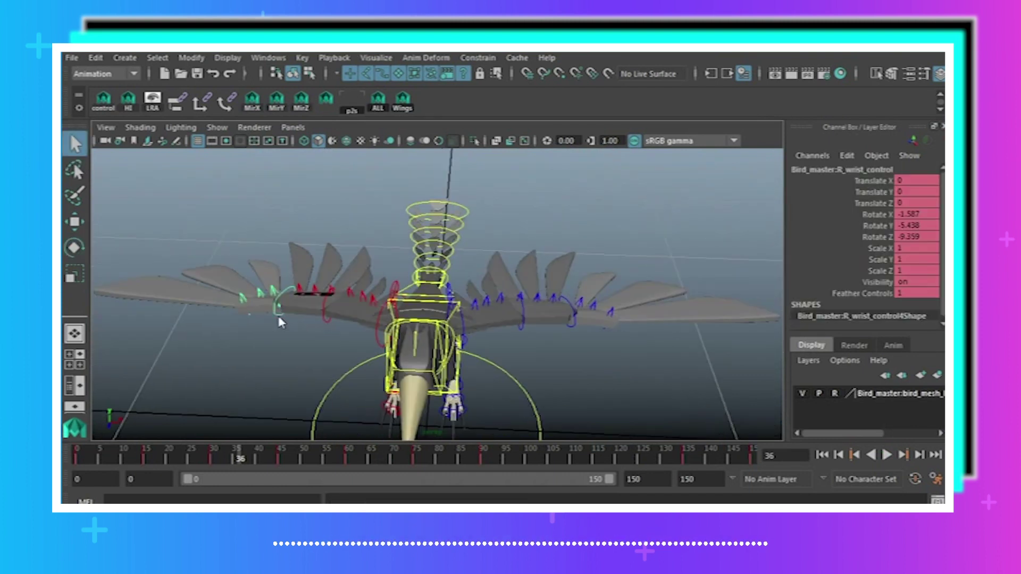
pyautogui.keyDown('shift'); pyautogui.click(572, 328); pyautogui.keyUp('shift')
pyautogui.keyDown('shift'); pyautogui.click(325, 318); pyautogui.keyUp('shift')
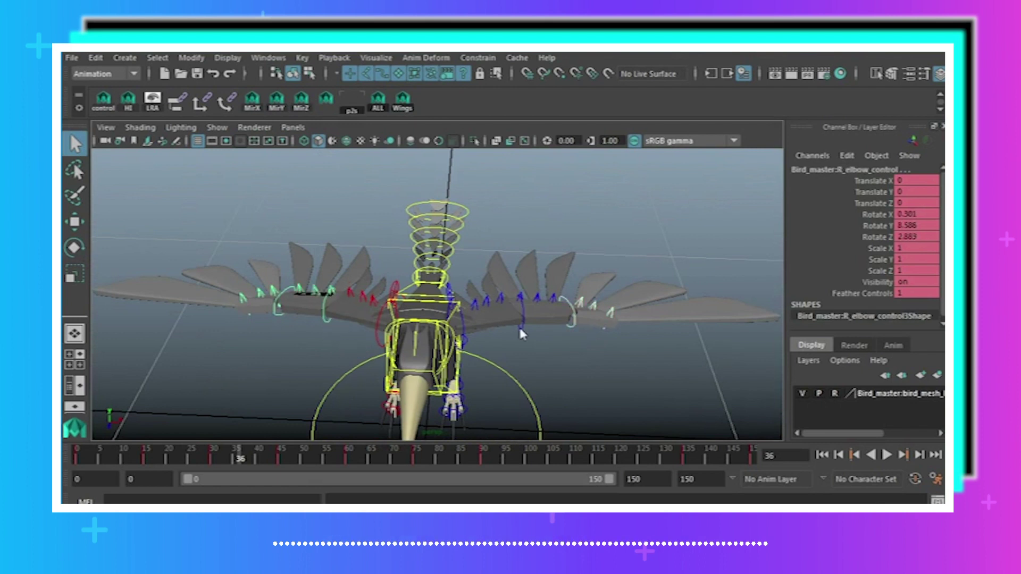
pyautogui.keyDown('shift'); pyautogui.click(518, 325); pyautogui.keyUp('shift')
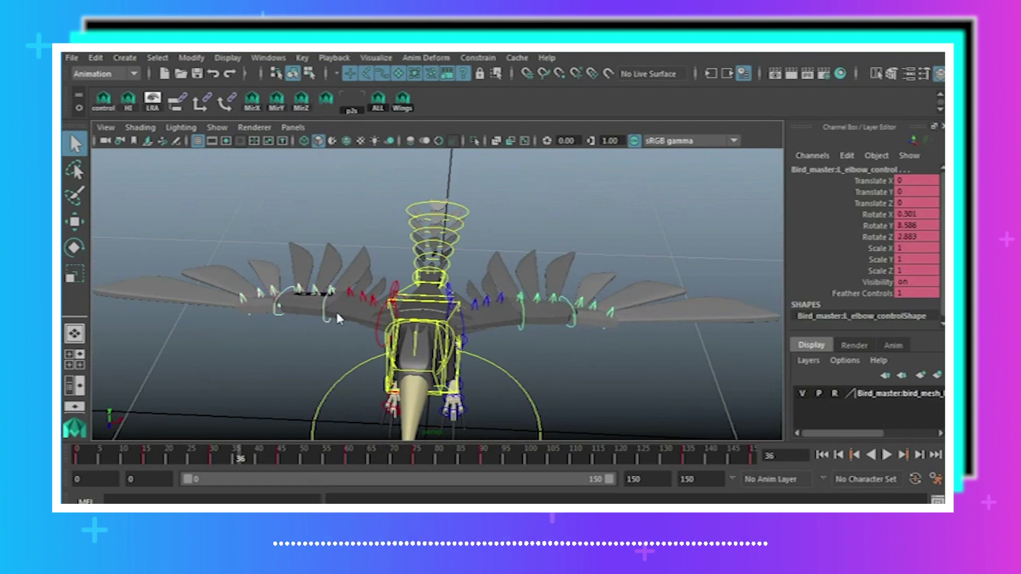
# Open the Graph Editor and load the animation curves of all wing controls.
pyautogui.click(268, 58)
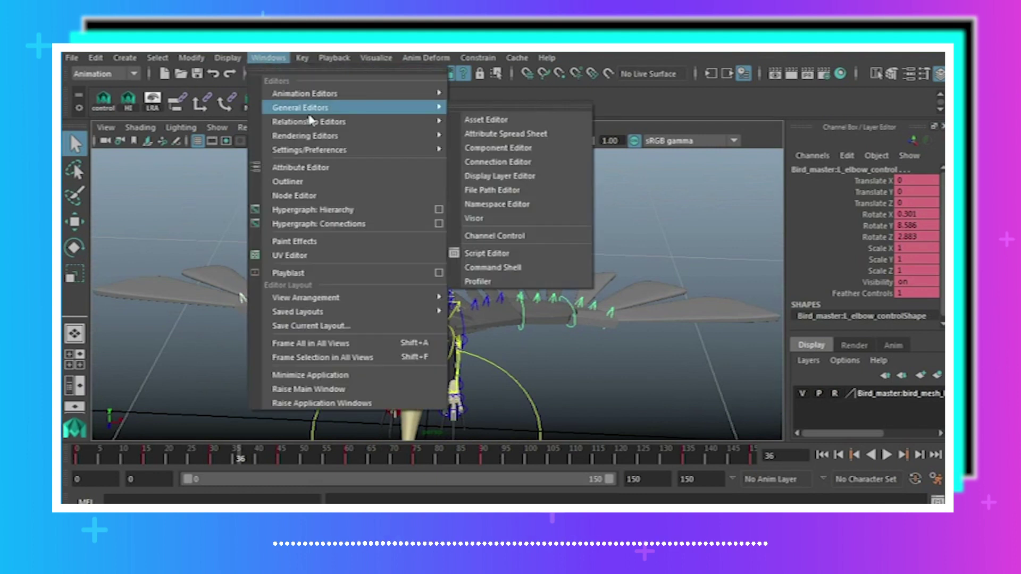
pyautogui.moveTo(311, 120)
pyautogui.moveTo(306, 93)
pyautogui.click(468, 101)
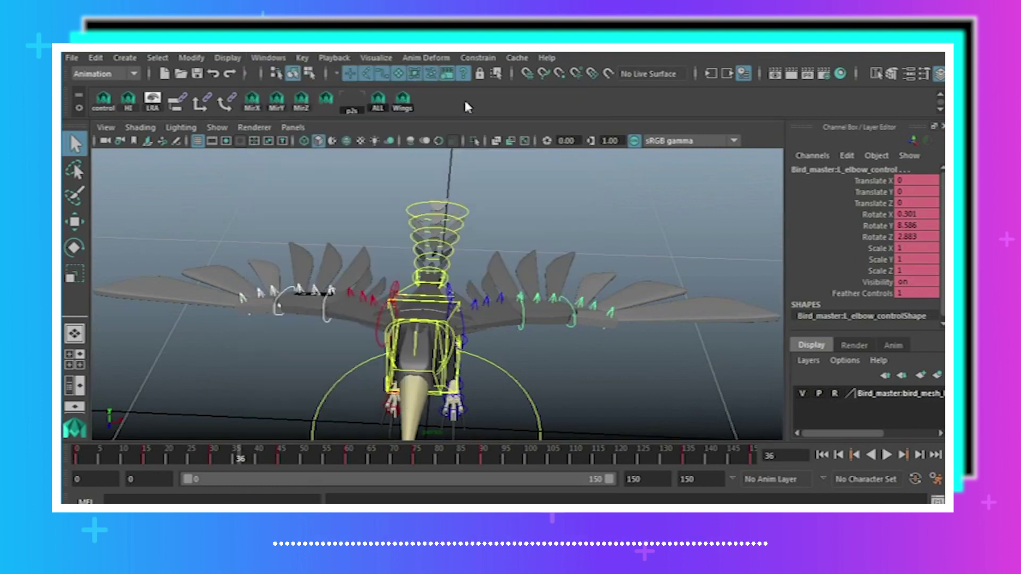
pyautogui.click(409, 108)
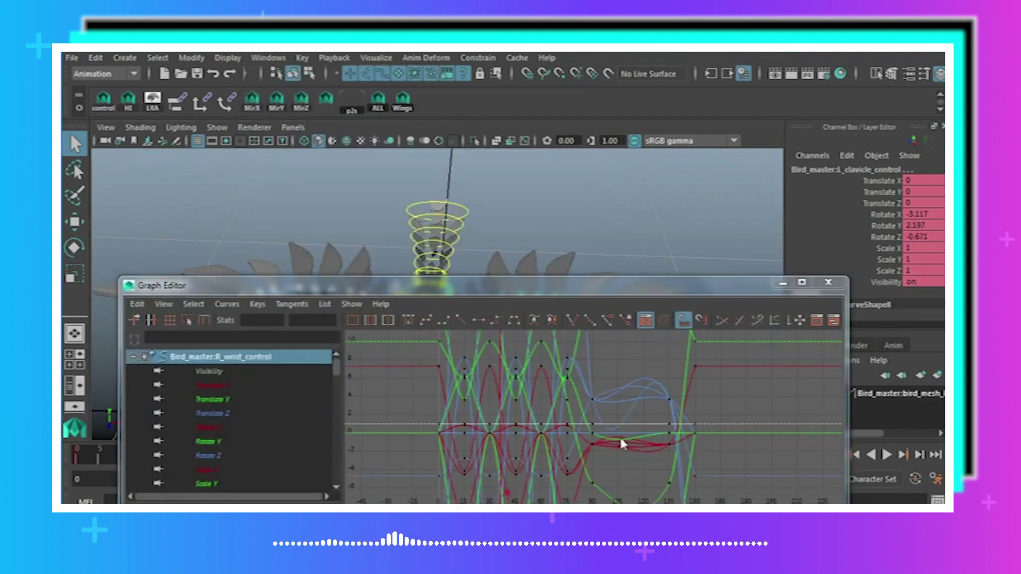
# Flatten the tangents of all wing curve keys at frames 0 and 150.
pyautogui.keyDown('alt'); pyautogui.keyDown('shift'); pyautogui.moveTo(675, 393); pyautogui.dragTo(682, 437, button='right'); pyautogui.keyUp('shift'); pyautogui.keyUp('alt')
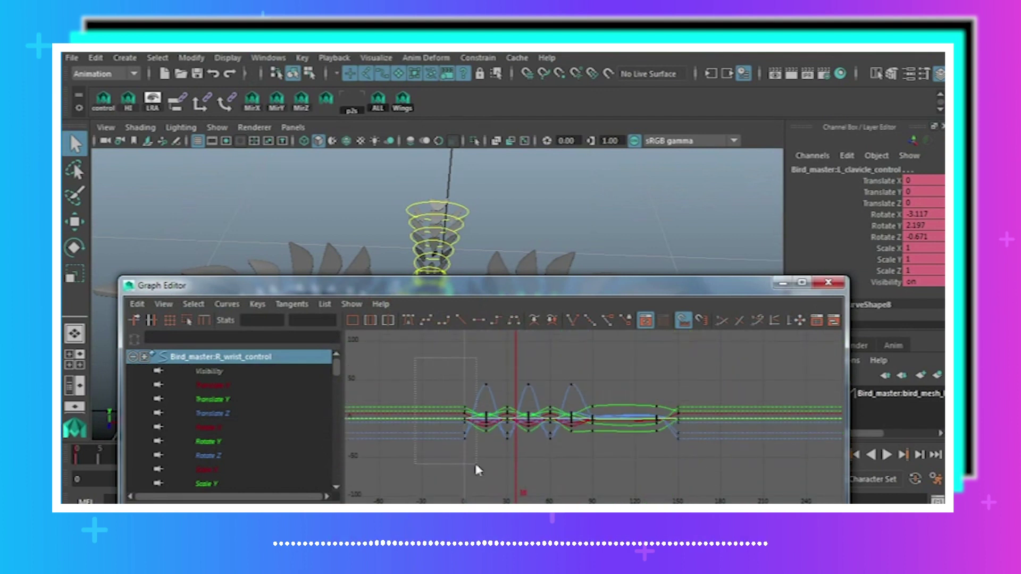
pyautogui.moveTo(476, 465); pyautogui.dragTo(477, 466)
pyautogui.keyDown('shift'); pyautogui.moveTo(672, 397); pyautogui.dragTo(686, 446); pyautogui.keyUp('shift')
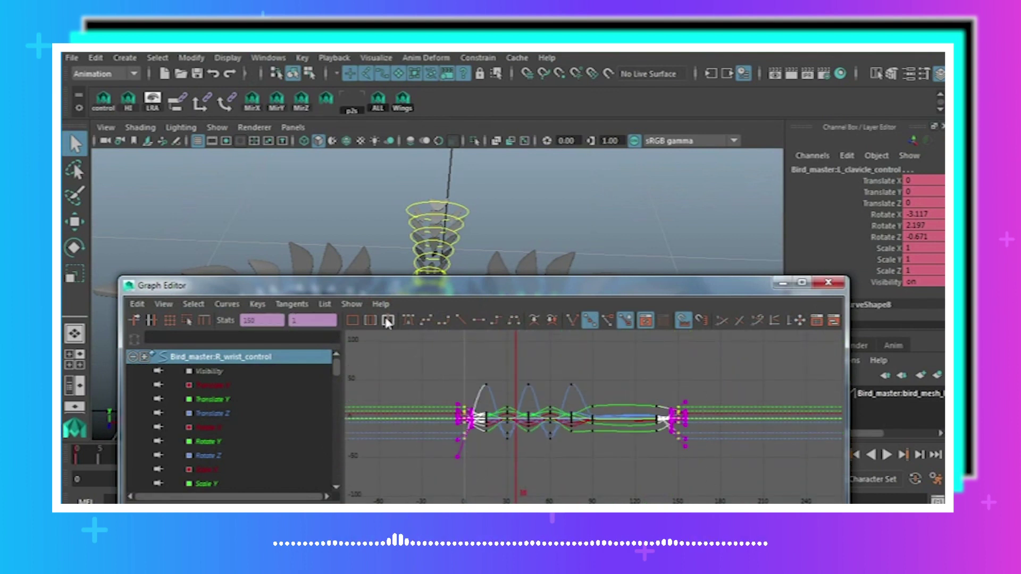
pyautogui.click(473, 320)
# Set both Pre Infinity and Post Infinity of the wing curves to Cycle.
pyautogui.click(227, 304)
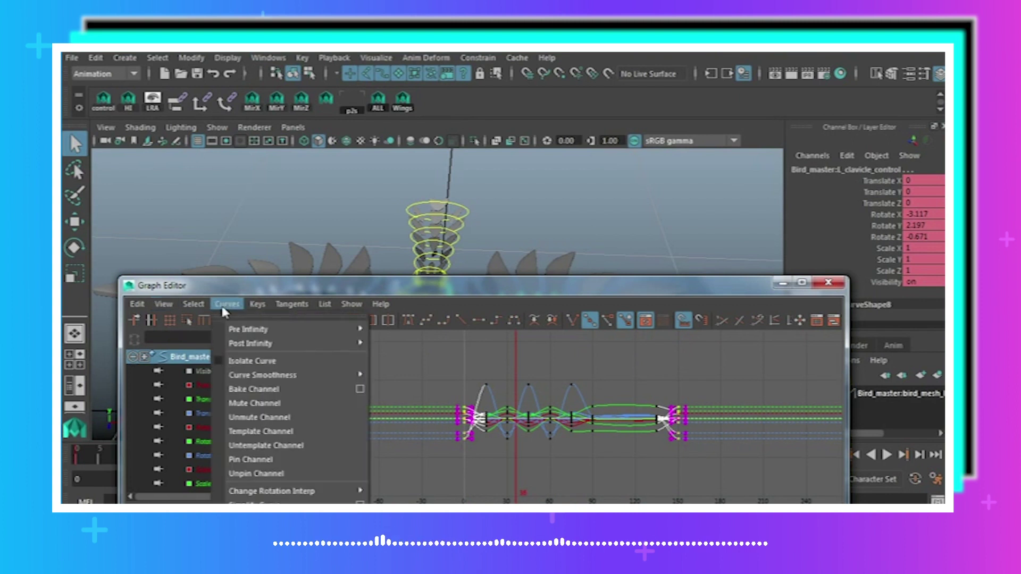
pyautogui.moveTo(256, 331)
pyautogui.click(402, 343)
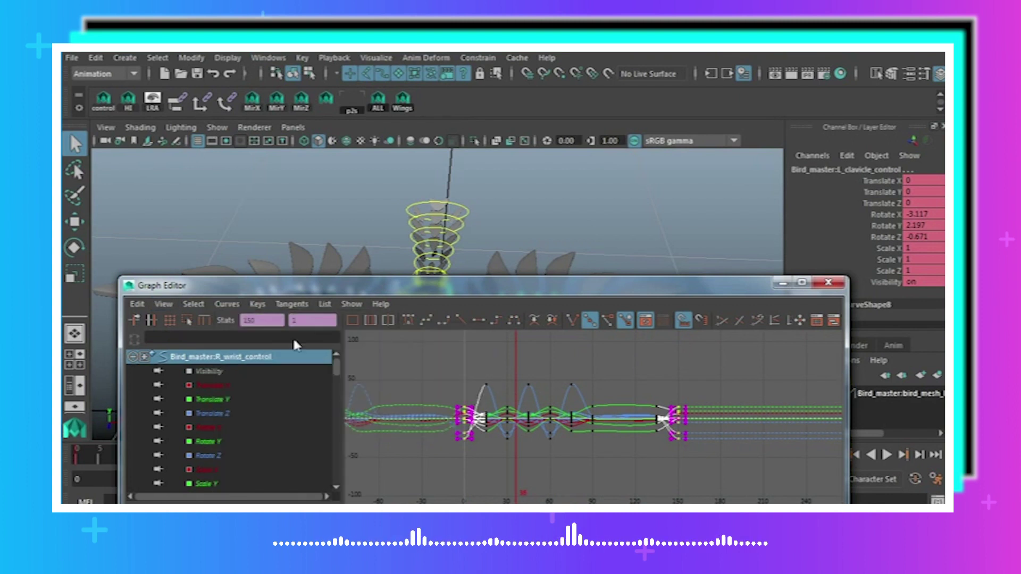
pyautogui.click(227, 304)
pyautogui.moveTo(255, 344)
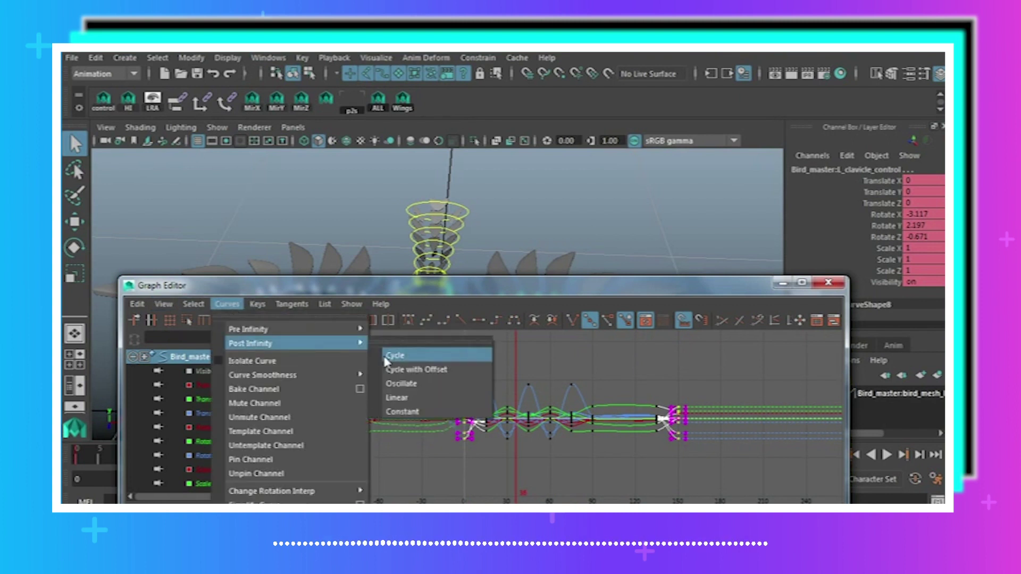
pyautogui.click(402, 353)
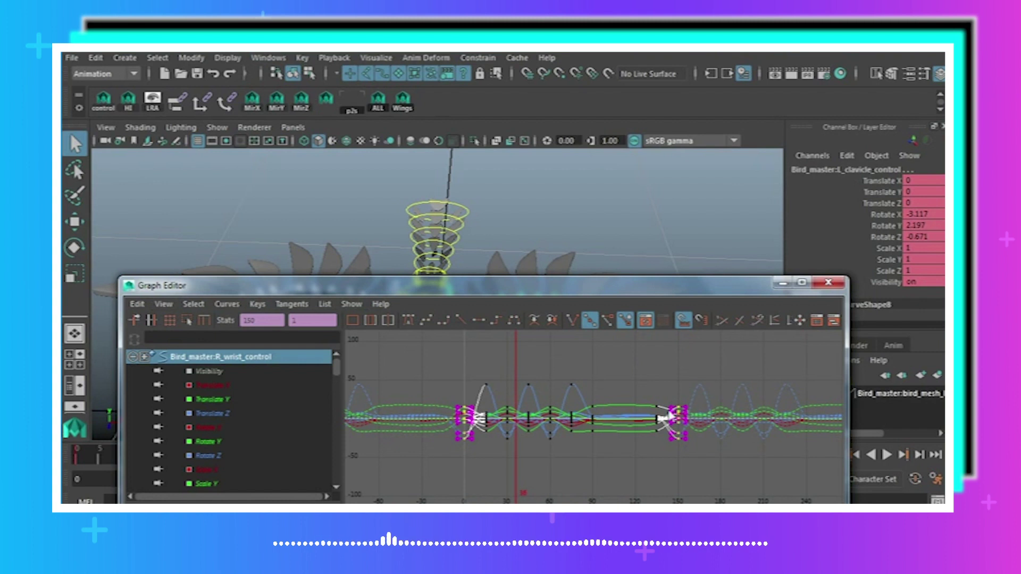
# Flatten the tangents of the wing curve keys at frame 135, close the Graph Editor and clear the selection.
pyautogui.moveTo(659, 444); pyautogui.dragTo(658, 445)
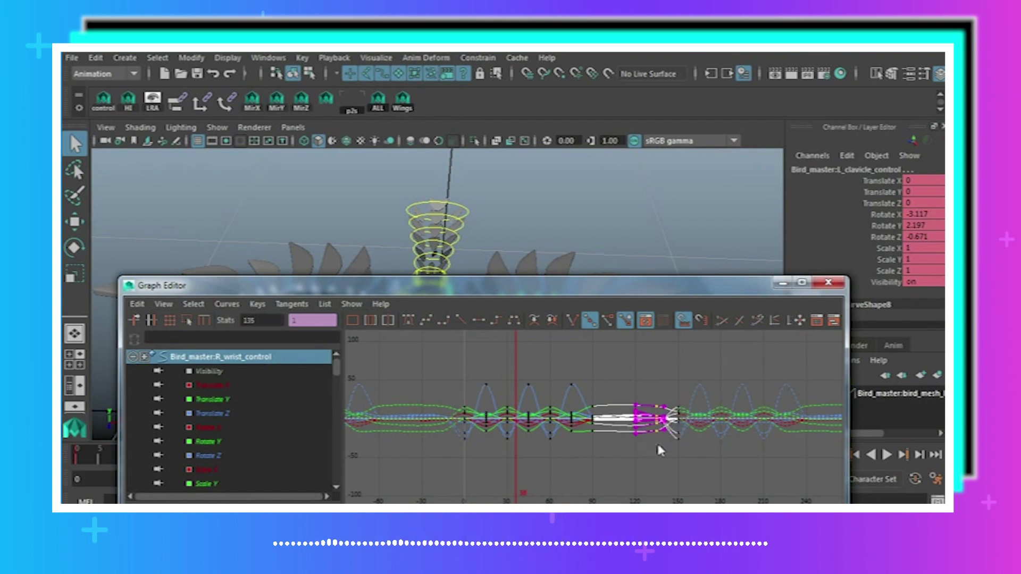
pyautogui.click(477, 319)
pyautogui.keyDown('alt'); pyautogui.moveTo(590, 402); pyautogui.dragTo(632, 421, button='right'); pyautogui.keyUp('alt')
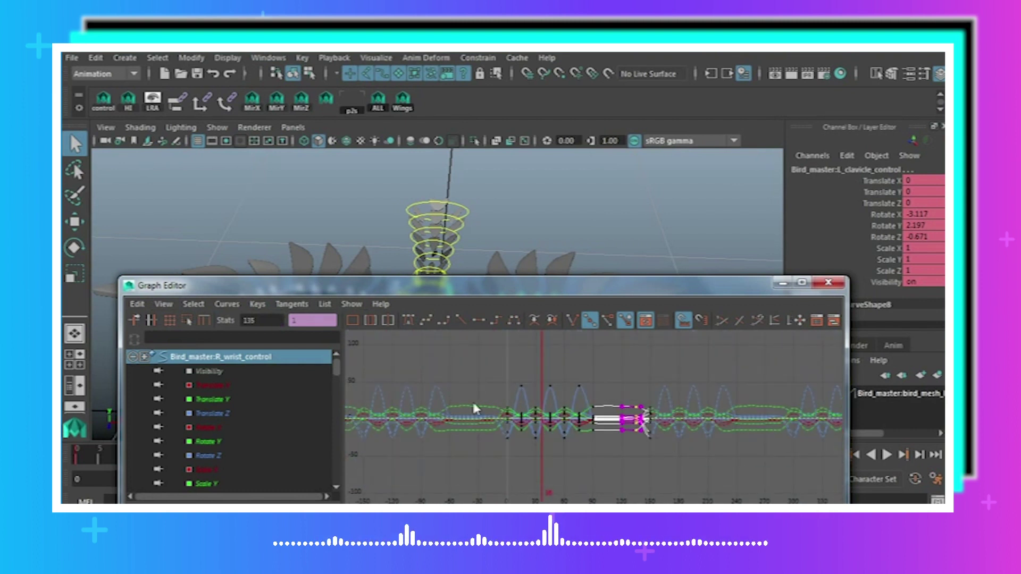
pyautogui.moveTo(485, 370); pyautogui.dragTo(770, 503)
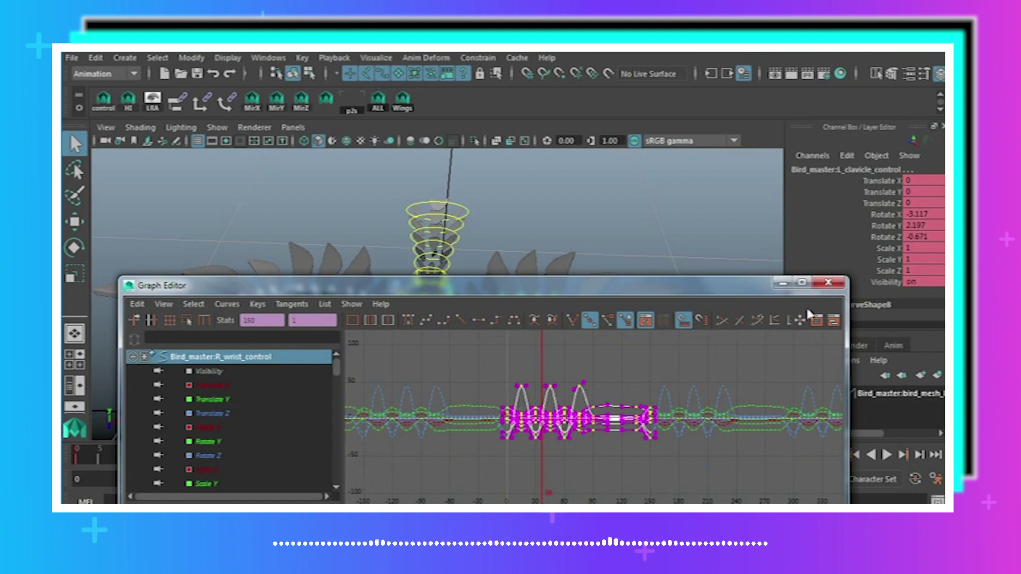
pyautogui.click(827, 285)
pyautogui.click(649, 205)
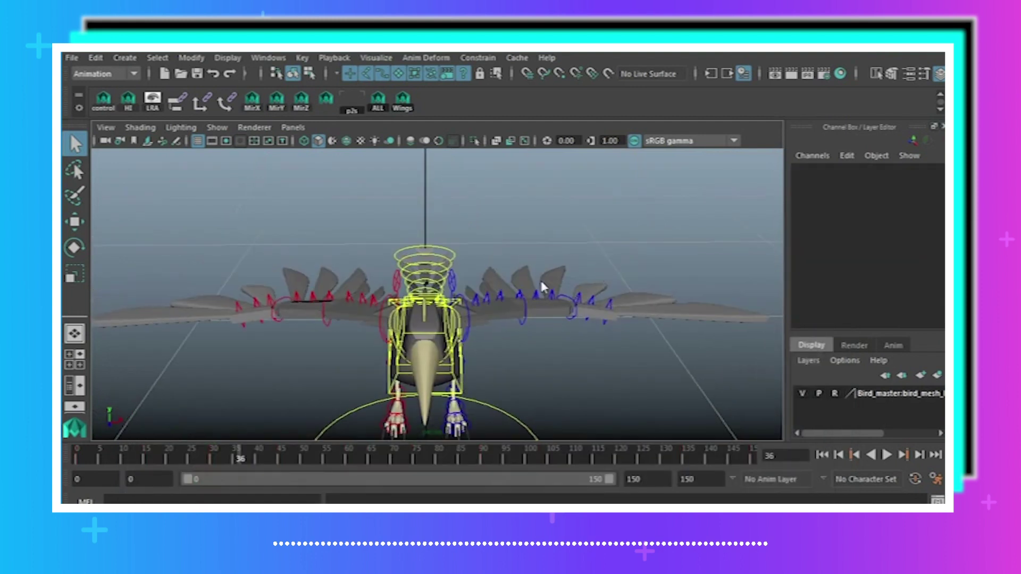
# Select the wrist and elbow controls of both wings together.
pyautogui.click(402, 103)
pyautogui.click(325, 295)
pyautogui.keyDown('alt'); pyautogui.moveTo(272, 301); pyautogui.dragTo(262, 349); pyautogui.keyUp('alt')
pyautogui.click(277, 325)
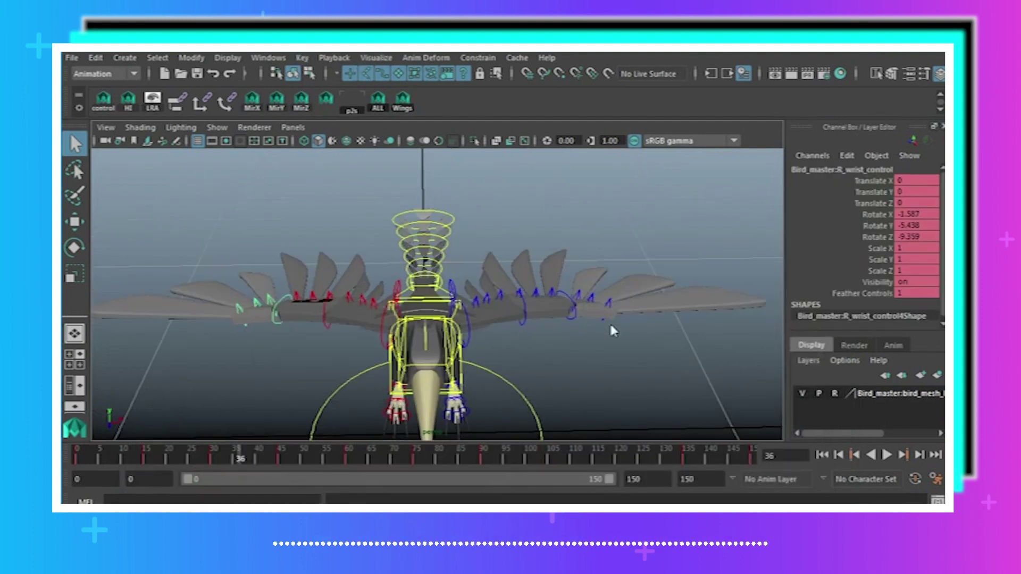
pyautogui.click(571, 318)
pyautogui.keyDown('shift'); pyautogui.click(523, 325); pyautogui.keyUp('shift')
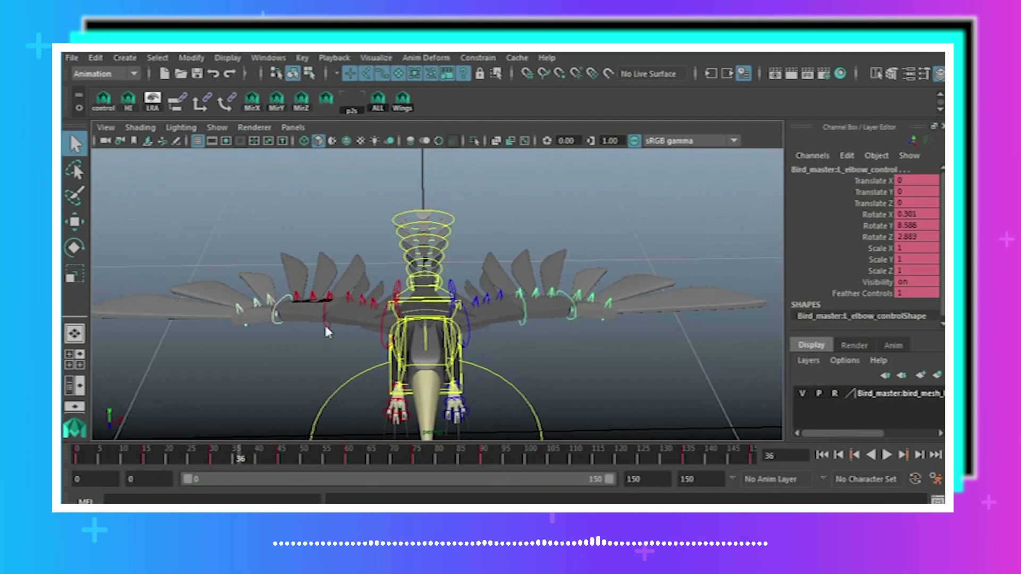
pyautogui.keyDown('shift'); pyautogui.click(324, 323); pyautogui.keyUp('shift')
# Open the Graph Editor for the selected wrist and elbow controls, select all their keys and uncover the bird in the viewport.
pyautogui.click(282, 58)
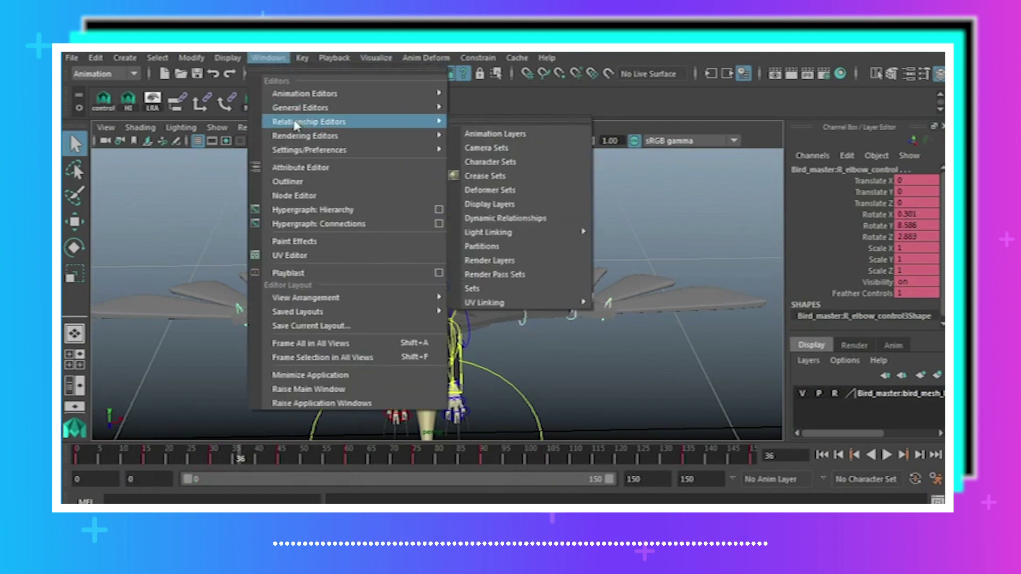
pyautogui.click(473, 102)
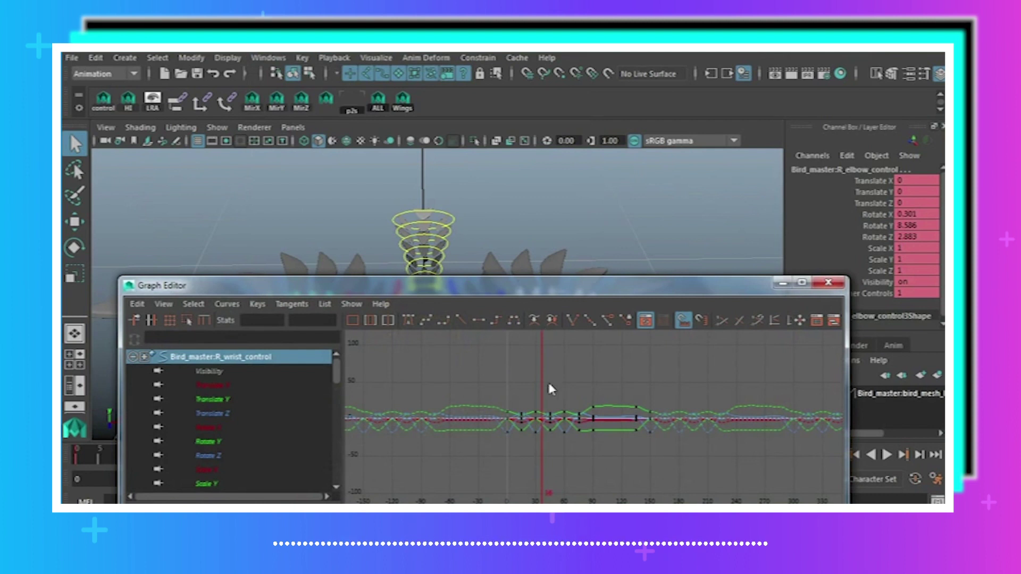
pyautogui.press('f')
pyautogui.moveTo(471, 352); pyautogui.dragTo(752, 503)
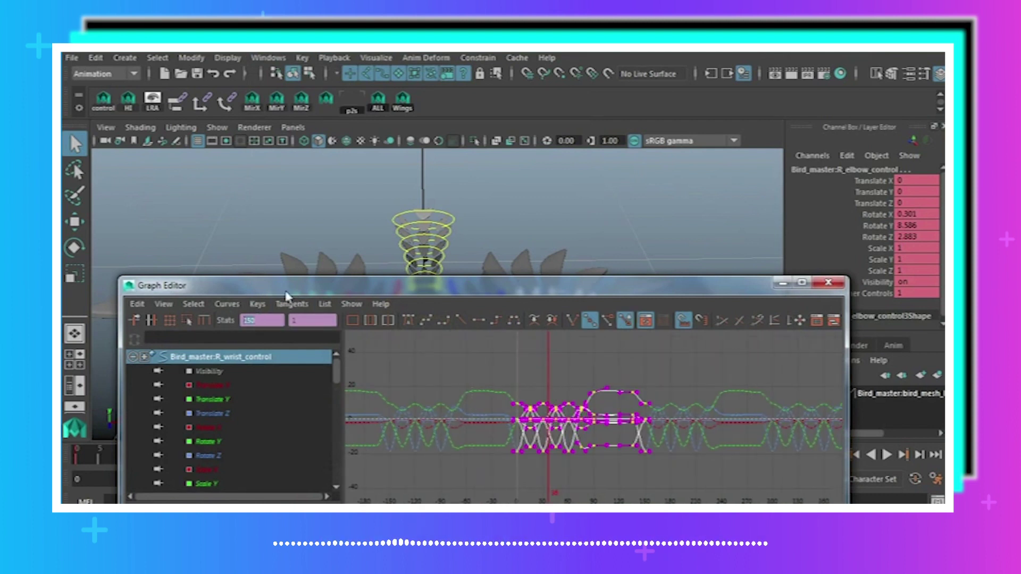
pyautogui.moveTo(287, 296); pyautogui.dragTo(311, 51)
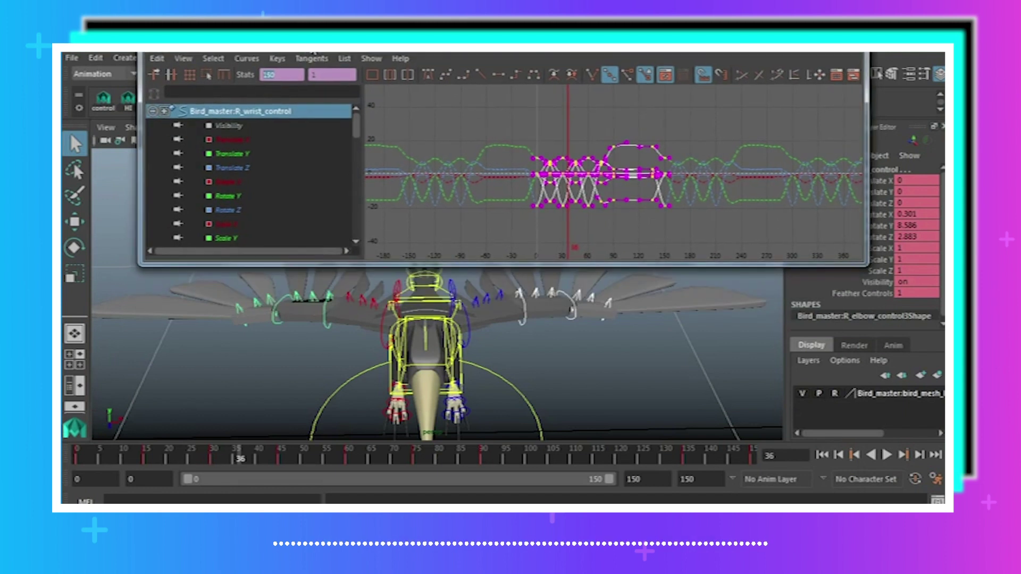
# Add the shoulder and clavicle controls of both wings to the selection and shift all their keys 2 frames earlier.
pyautogui.click(349, 349)
pyautogui.click(468, 329)
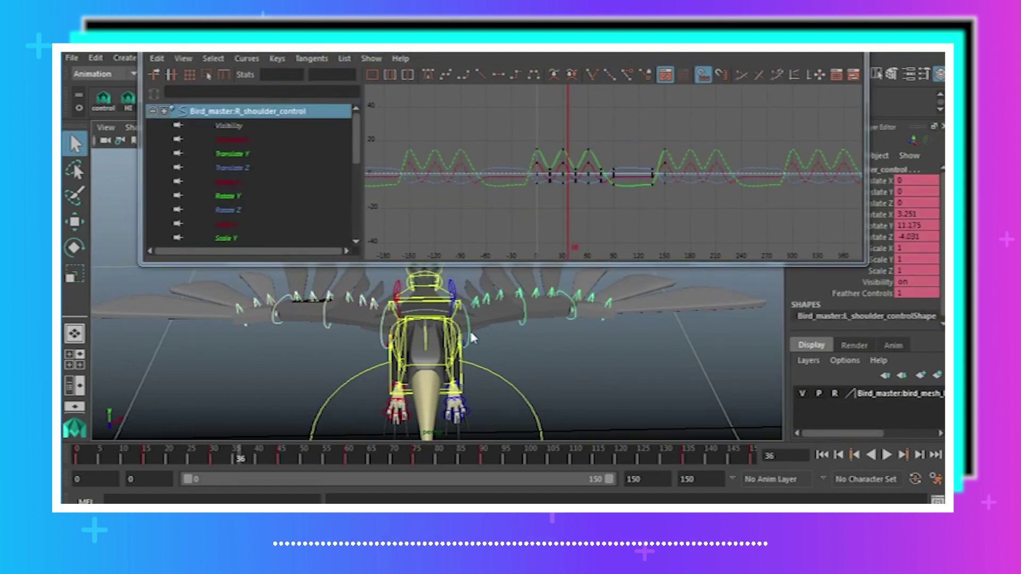
pyautogui.keyDown('shift'); pyautogui.click(401, 293); pyautogui.keyUp('shift')
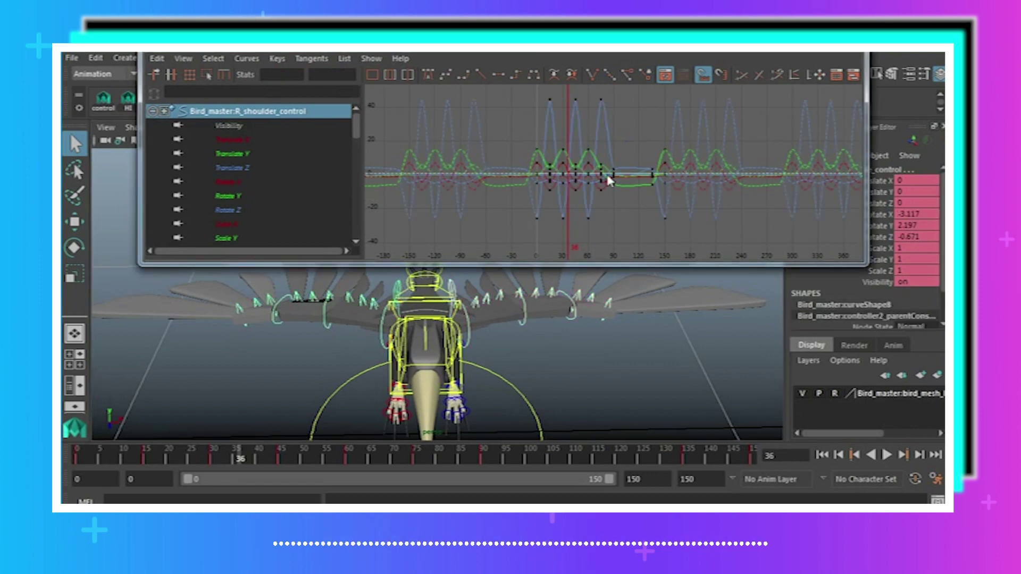
pyautogui.keyDown('alt'); pyautogui.moveTo(607, 175); pyautogui.dragTo(513, 156, button='right'); pyautogui.keyUp('alt')
pyautogui.moveTo(513, 127); pyautogui.dragTo(744, 265)
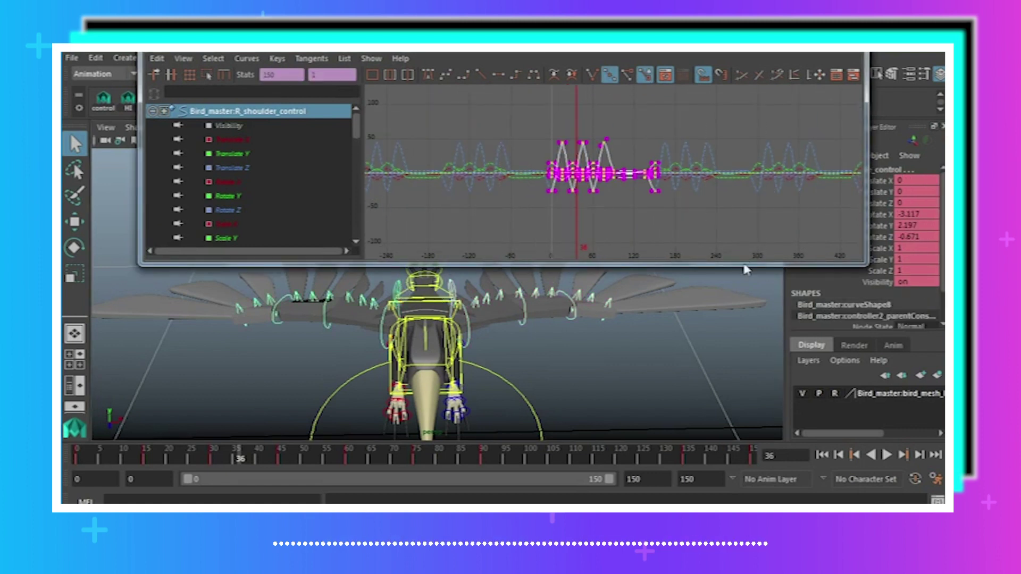
pyautogui.click(269, 78)
pyautogui.write('-=2')
pyautogui.press('Return')
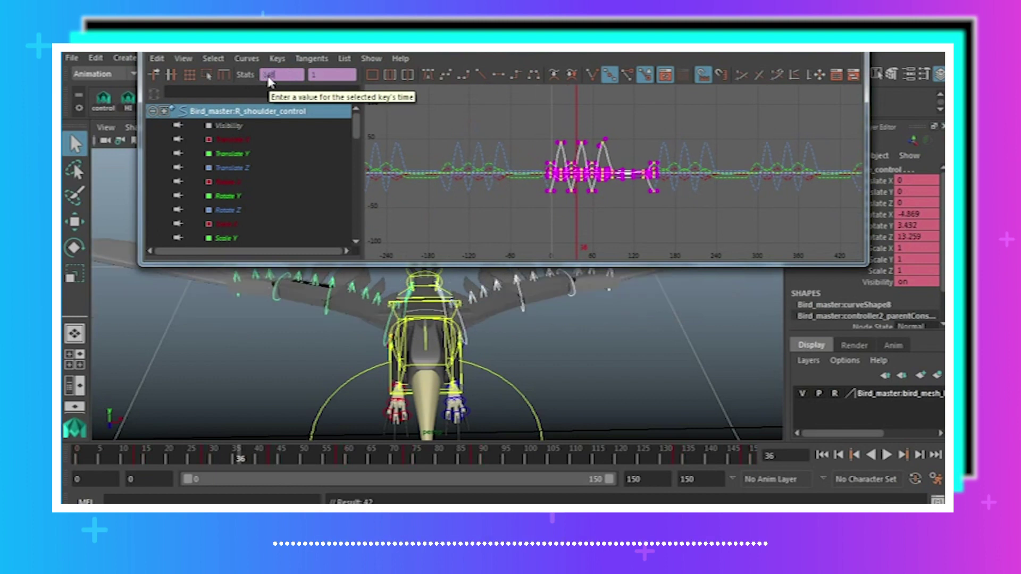
pyautogui.keyDown('alt'); pyautogui.moveTo(530, 345); pyautogui.dragTo(529, 366, button='middle'); pyautogui.keyUp('alt')
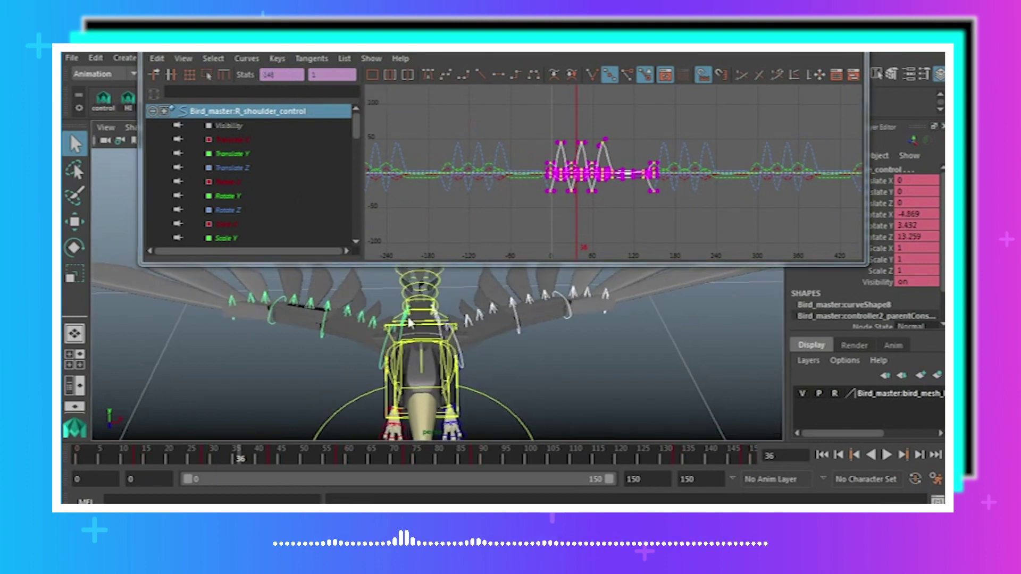
# Select the right wrist control and the outermost left feather control, shift all their keys 3 frames later and close the Graph Editor.
pyautogui.click(330, 344)
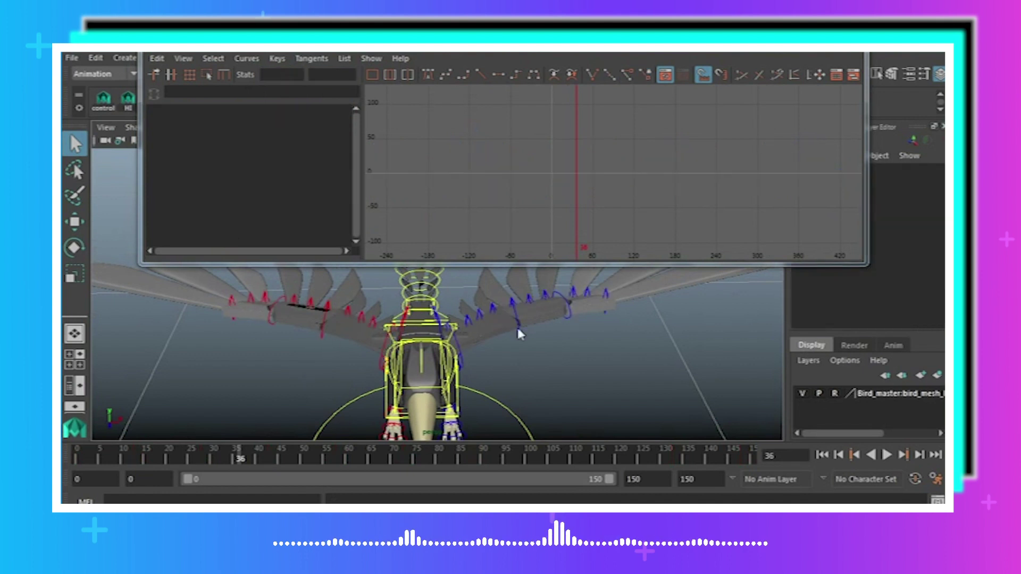
pyautogui.click(270, 324)
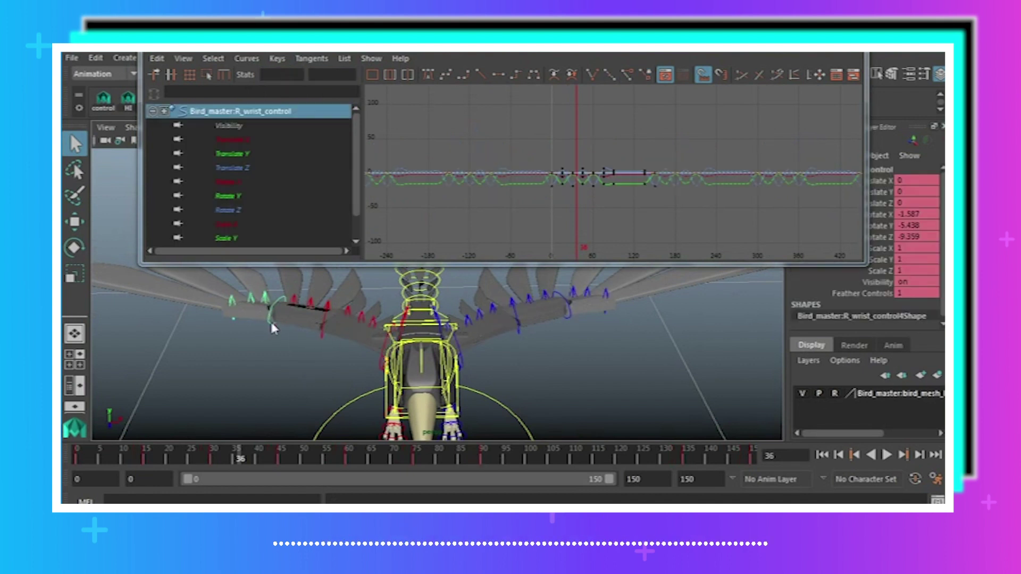
pyautogui.click(606, 313)
pyautogui.moveTo(706, 216); pyautogui.dragTo(531, 171)
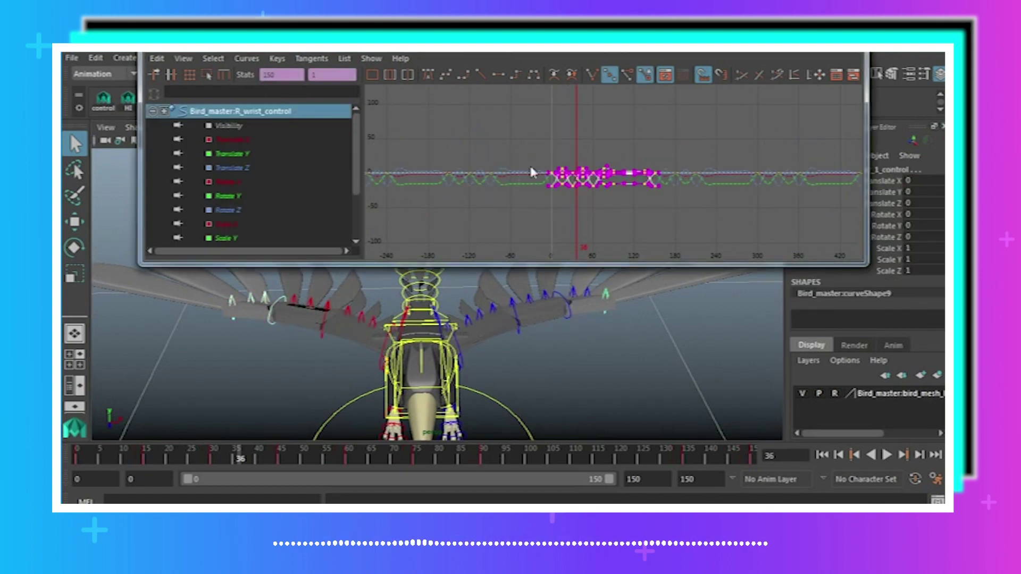
pyautogui.write('+=3')
pyautogui.press('Return')
pyautogui.click(860, 52)
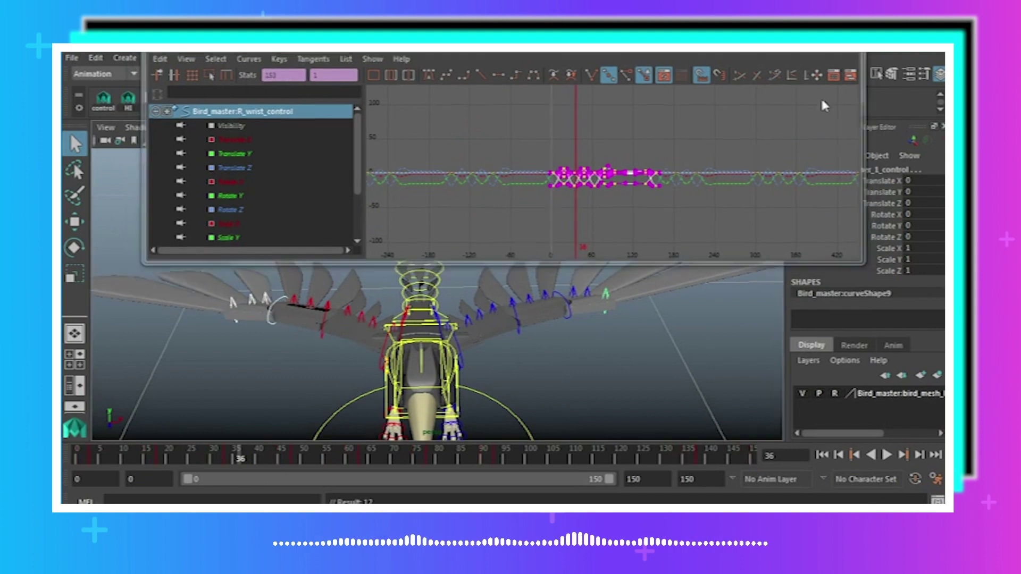
# Play back the flight cycle and examine the offset wing motion from several angles.
pyautogui.click(580, 378)
pyautogui.keyDown('alt'); pyautogui.moveTo(580, 378); pyautogui.dragTo(457, 355); pyautogui.keyUp('alt')
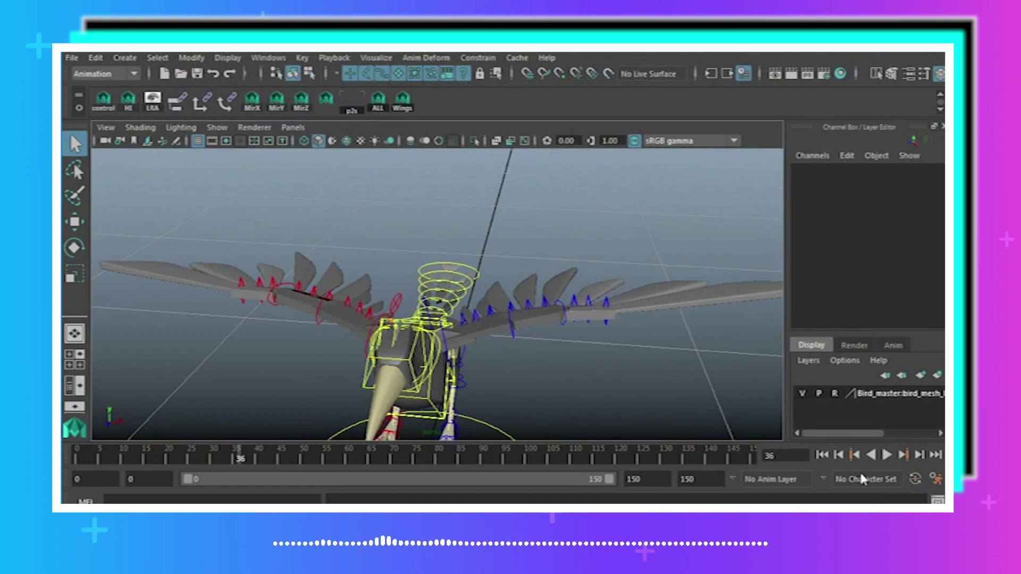
pyautogui.click(886, 455)
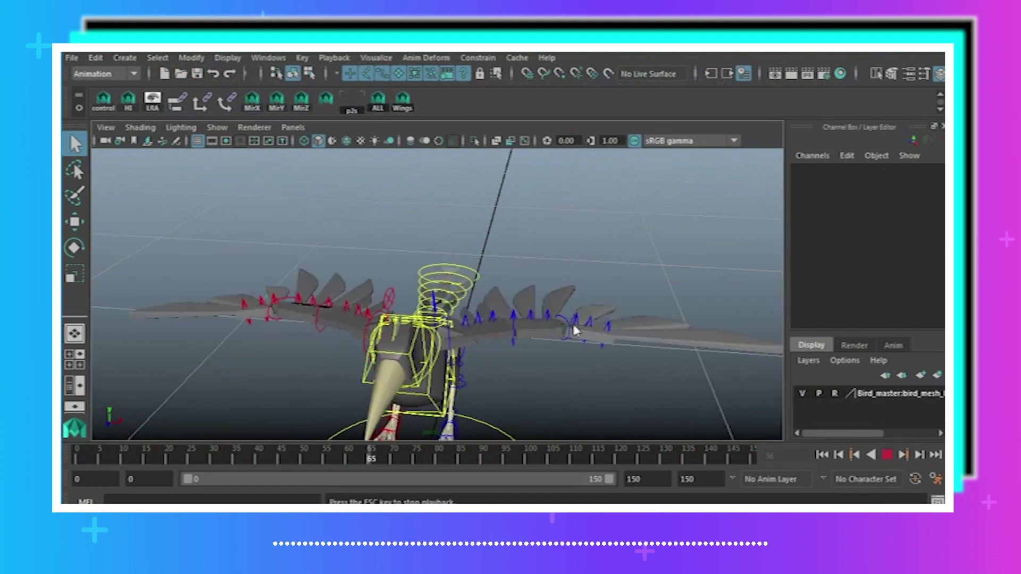
pyautogui.keyDown('alt'); pyautogui.moveTo(530, 289); pyautogui.dragTo(538, 289); pyautogui.keyUp('alt')
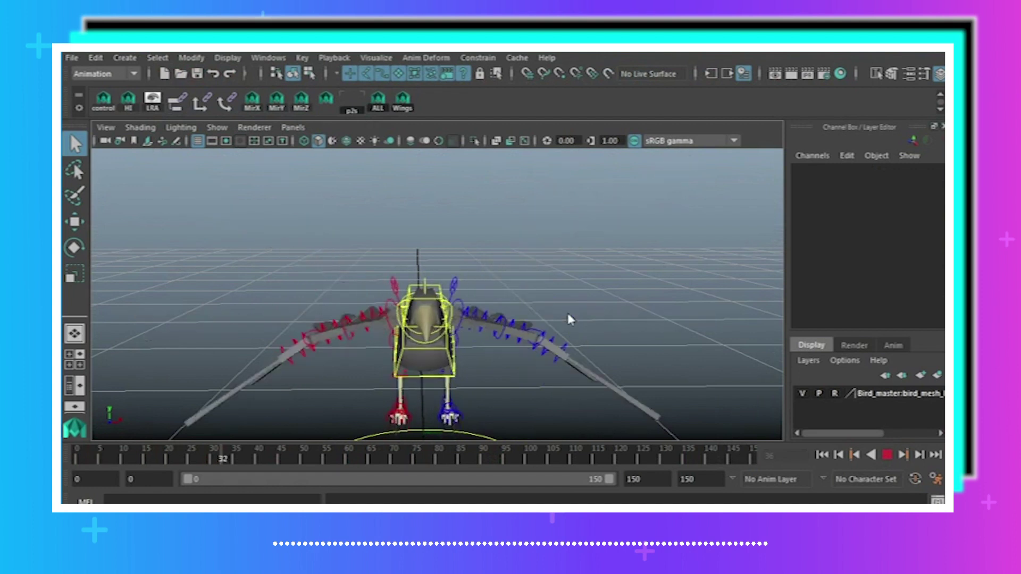
pyautogui.keyDown('alt'); pyautogui.moveTo(524, 348); pyautogui.dragTo(521, 352); pyautogui.keyUp('alt')
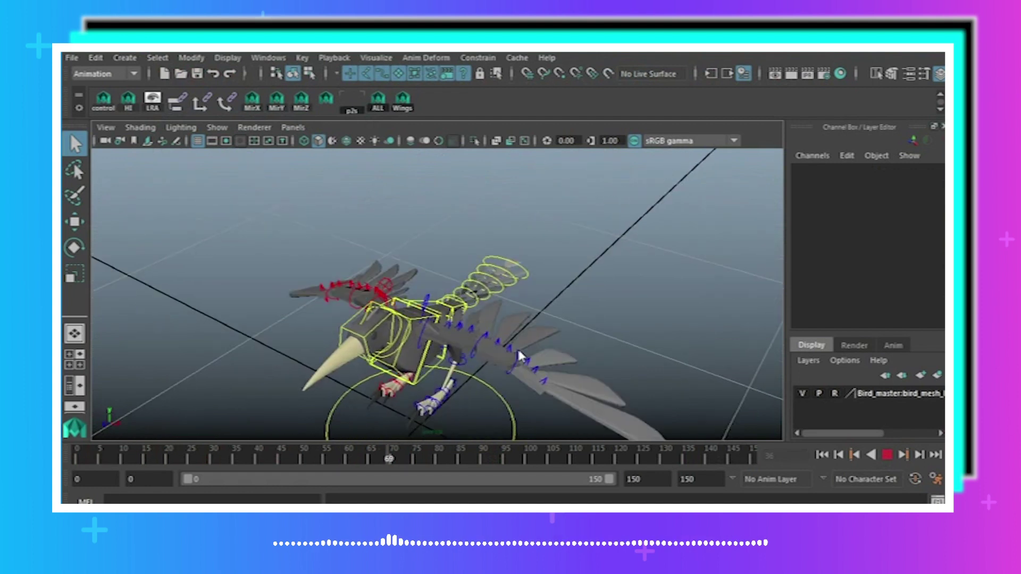
pyautogui.click(887, 455)
pyautogui.keyDown('alt'); pyautogui.moveTo(650, 422); pyautogui.dragTo(646, 389); pyautogui.keyUp('alt')
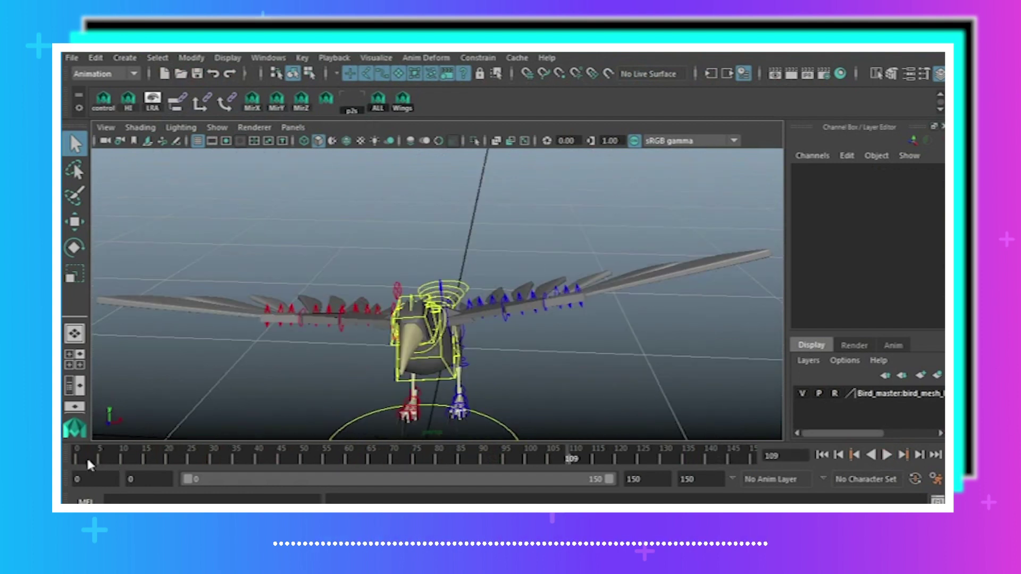
# Examine the wing pose around frame 6 from different angles and replay the first upstroke.
pyautogui.moveTo(77, 458)
pyautogui.mouseDown()
pyautogui.moveTo(64, 459)
pyautogui.moveTo(110, 461)
pyautogui.moveTo(96, 464)
pyautogui.mouseUp()
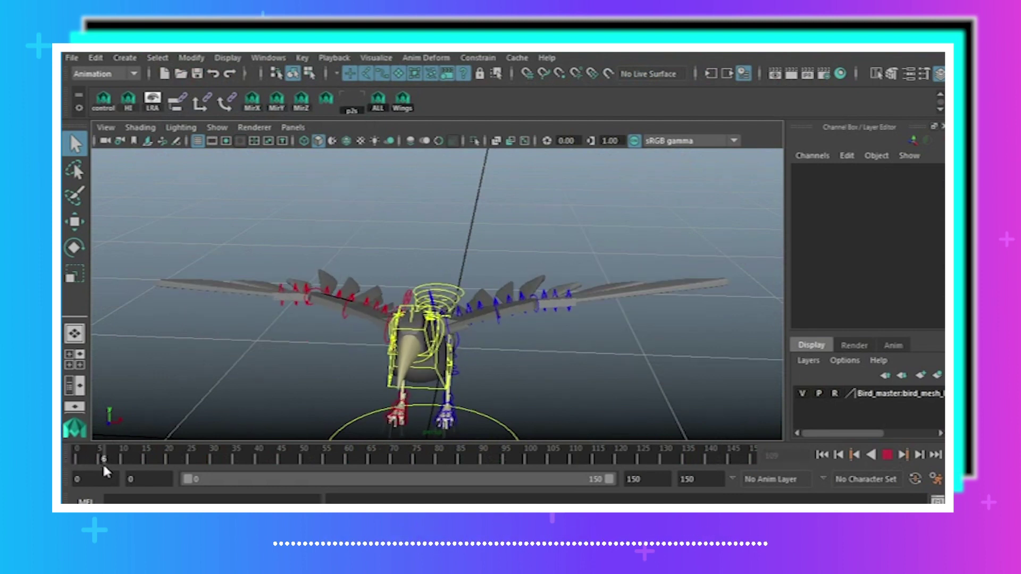
pyautogui.hotkey('alt', 'v')
pyautogui.keyDown('alt'); pyautogui.moveTo(406, 234); pyautogui.dragTo(480, 236, button='middle'); pyautogui.keyUp('alt')
pyautogui.keyDown('alt'); pyautogui.moveTo(480, 236); pyautogui.dragTo(545, 238, button='right'); pyautogui.keyUp('alt')
pyautogui.keyDown('alt'); pyautogui.moveTo(479, 247); pyautogui.dragTo(490, 237); pyautogui.keyUp('alt')
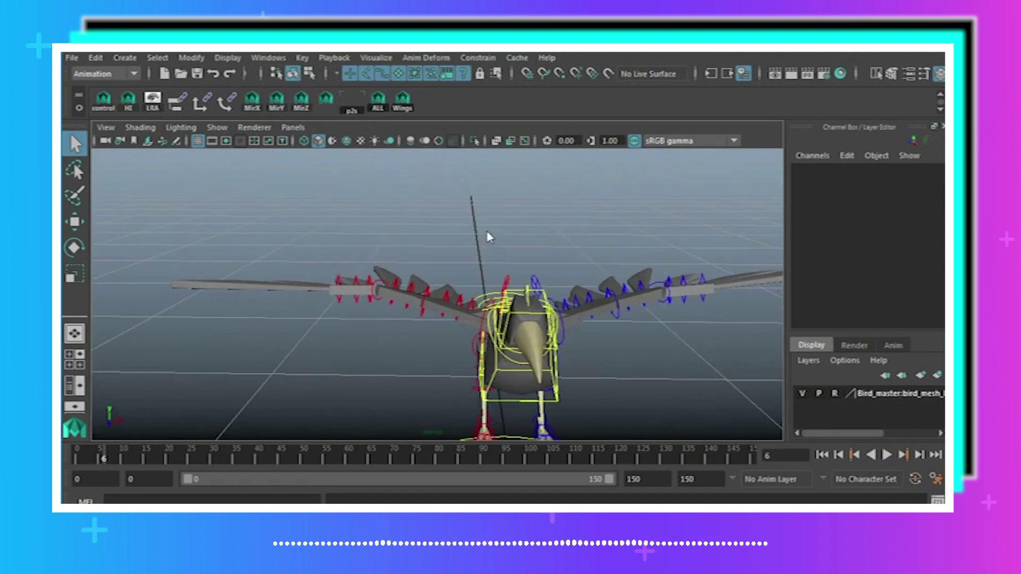
pyautogui.keyDown('alt'); pyautogui.moveTo(464, 310); pyautogui.dragTo(374, 324); pyautogui.keyUp('alt')
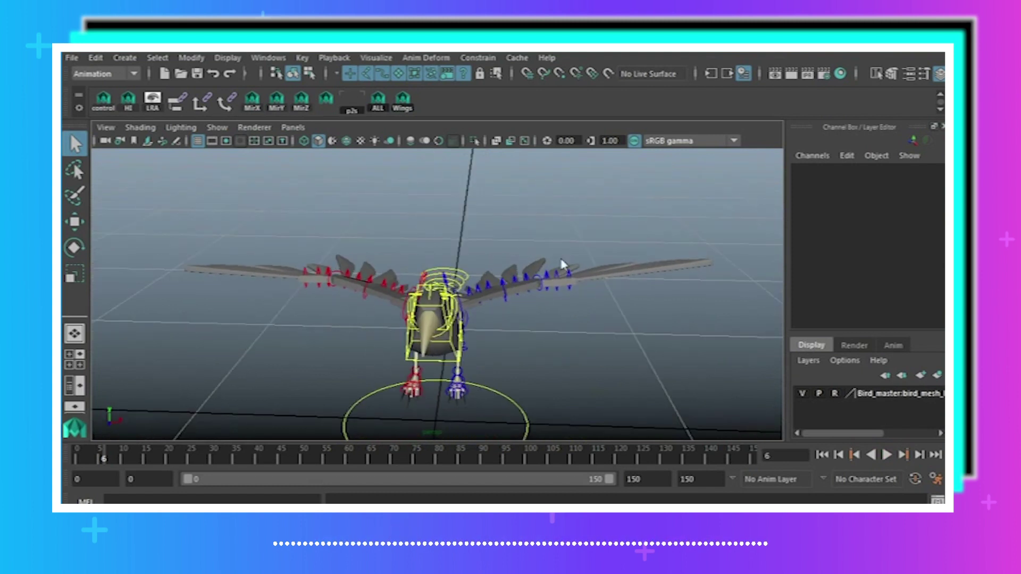
pyautogui.keyDown('alt'); pyautogui.moveTo(314, 327); pyautogui.dragTo(355, 319); pyautogui.keyUp('alt')
pyautogui.hotkey('alt', 'v')
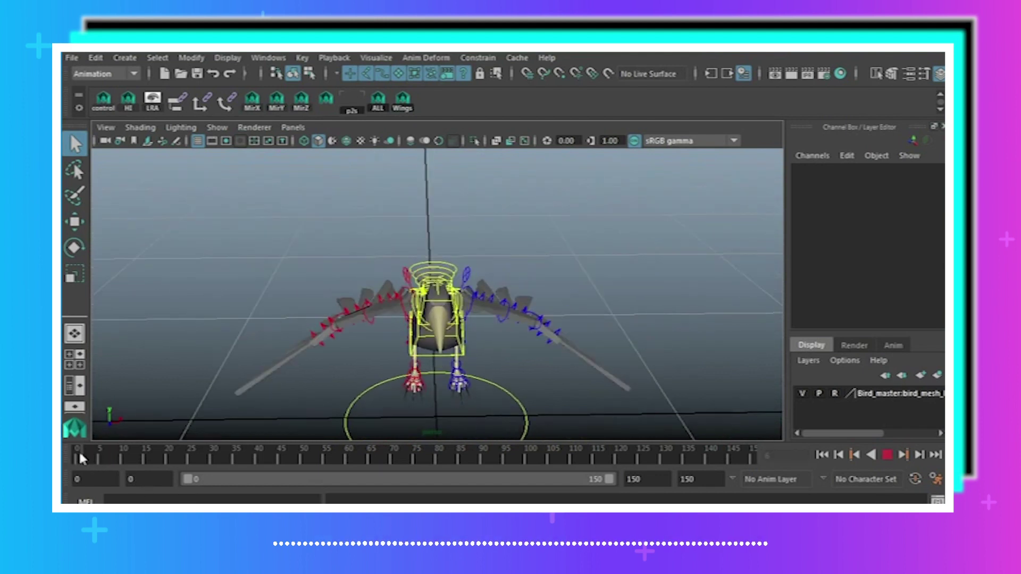
# At frame 6, rotate the elbow controls of both wings to bend the wings downward, then play back the motion.
pyautogui.moveTo(186, 460)
pyautogui.mouseDown()
pyautogui.moveTo(77, 458)
pyautogui.moveTo(105, 460)
pyautogui.mouseUp()
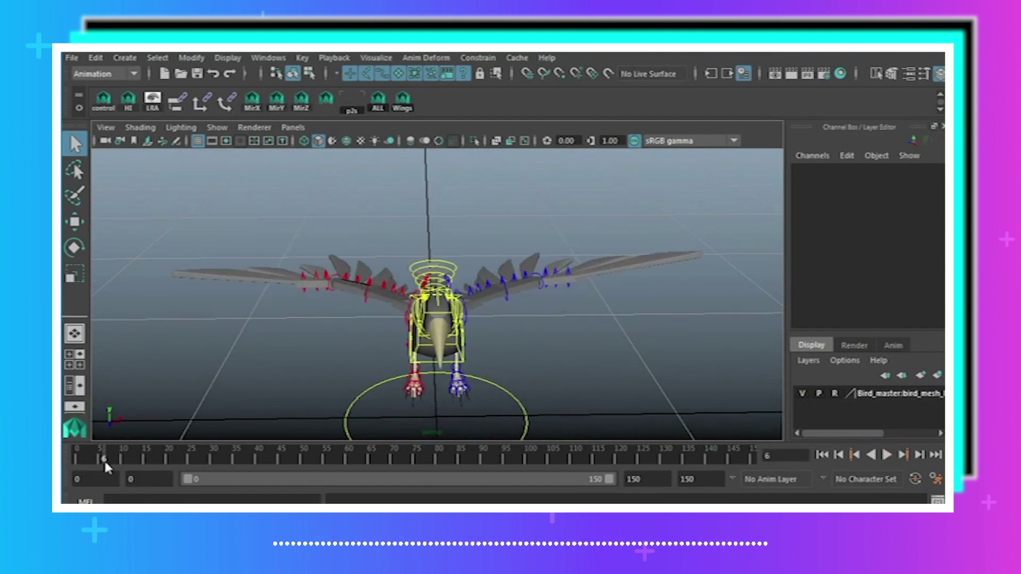
pyautogui.click(365, 305)
pyautogui.keyDown('shift'); pyautogui.click(508, 304); pyautogui.keyUp('shift')
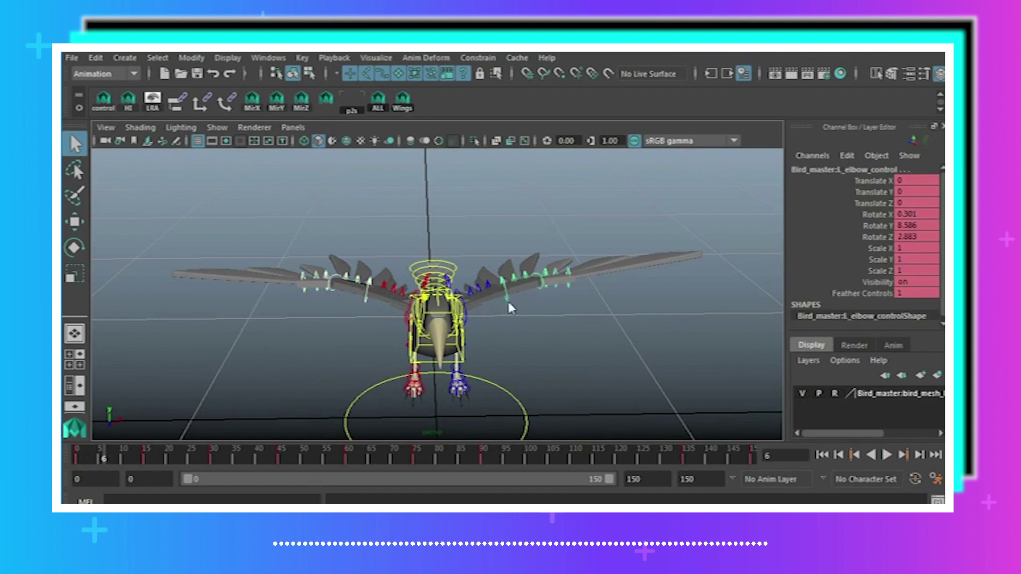
pyautogui.click(75, 247)
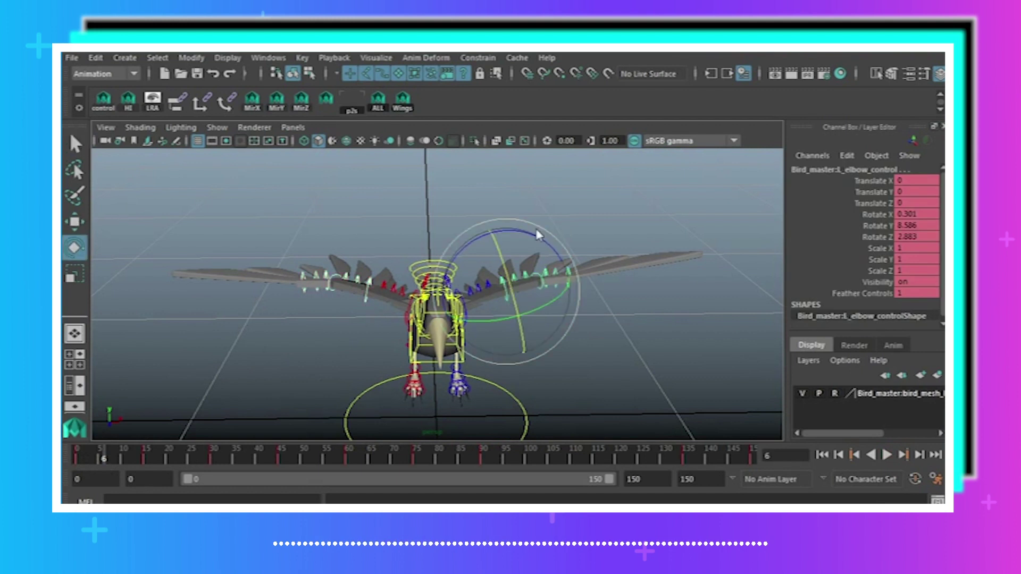
pyautogui.moveTo(524, 237); pyautogui.dragTo(580, 245)
pyautogui.hotkey('alt', 'v')
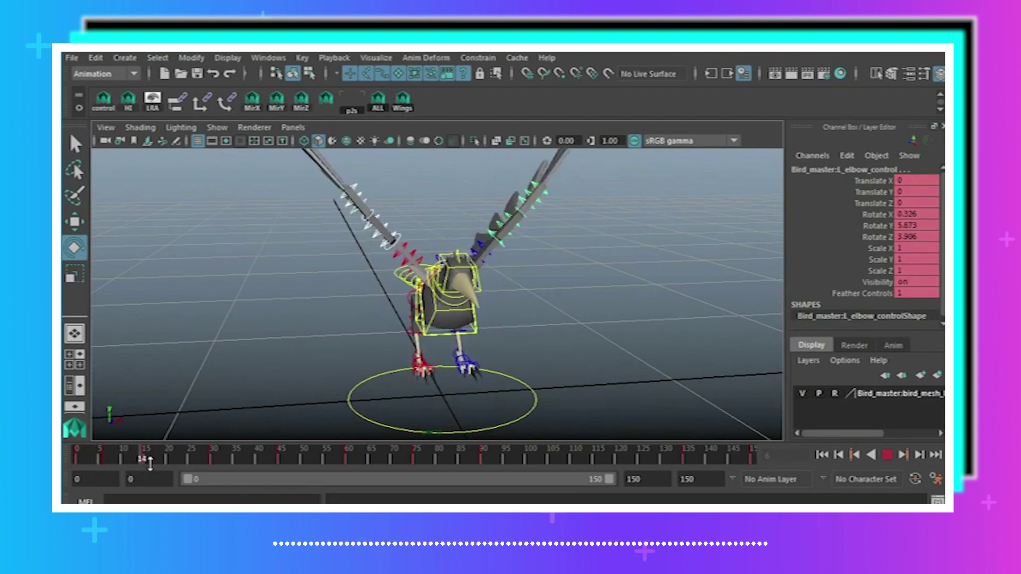
# At frame 37, rotate both elbow controls to fold the outer wings downward, key the pose and play back the motion.
pyautogui.moveTo(174, 464); pyautogui.dragTo(243, 463)
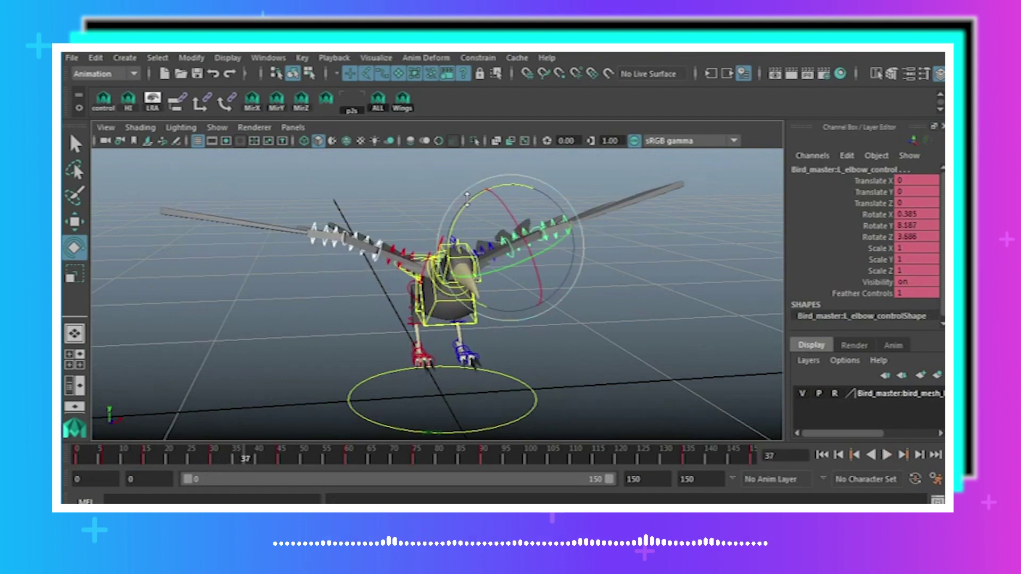
pyautogui.moveTo(467, 198); pyautogui.dragTo(499, 182)
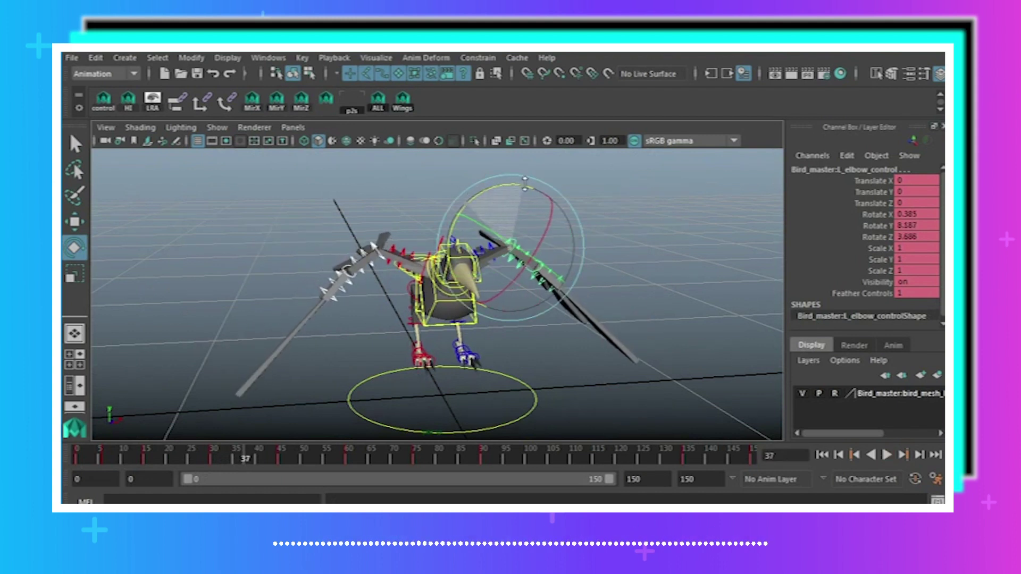
pyautogui.press('s')
pyautogui.hotkey('alt', 'v')
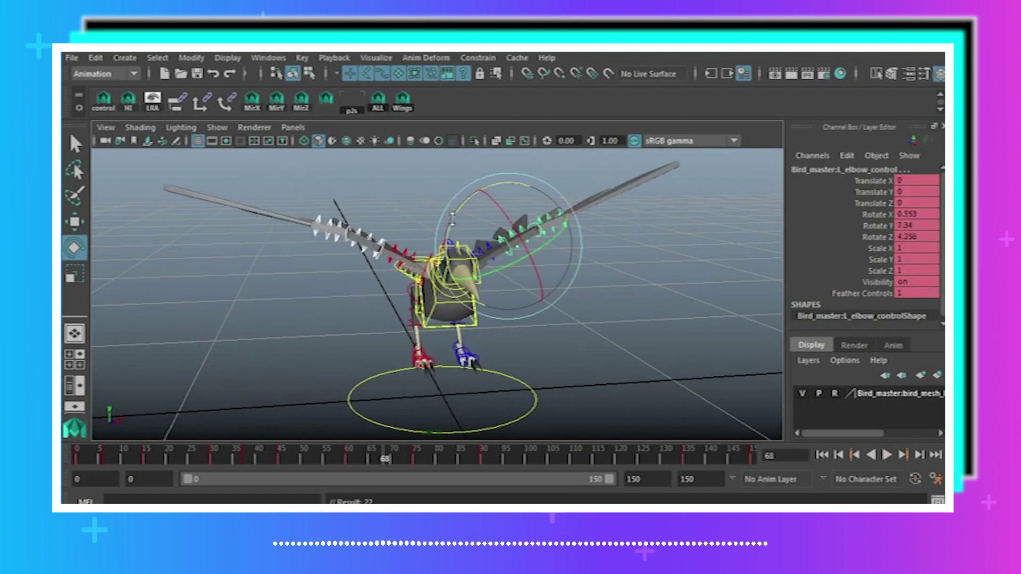
# At frame 68, rotate both elbow controls to fold the outer wings downward, key the pose and play back the motion.
pyautogui.moveTo(477, 196); pyautogui.dragTo(494, 189)
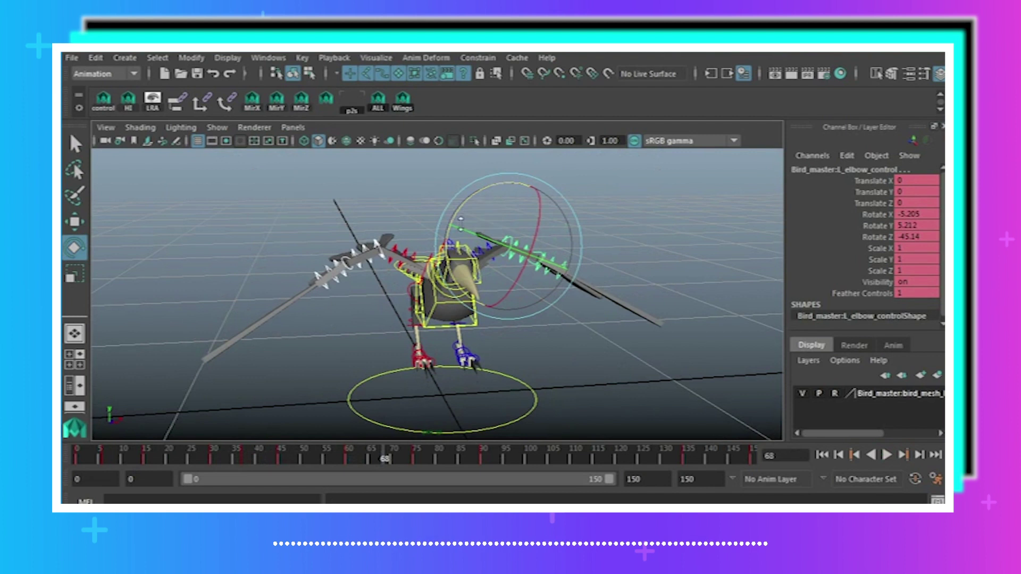
pyautogui.press('s')
pyautogui.hotkey('alt', 'v')
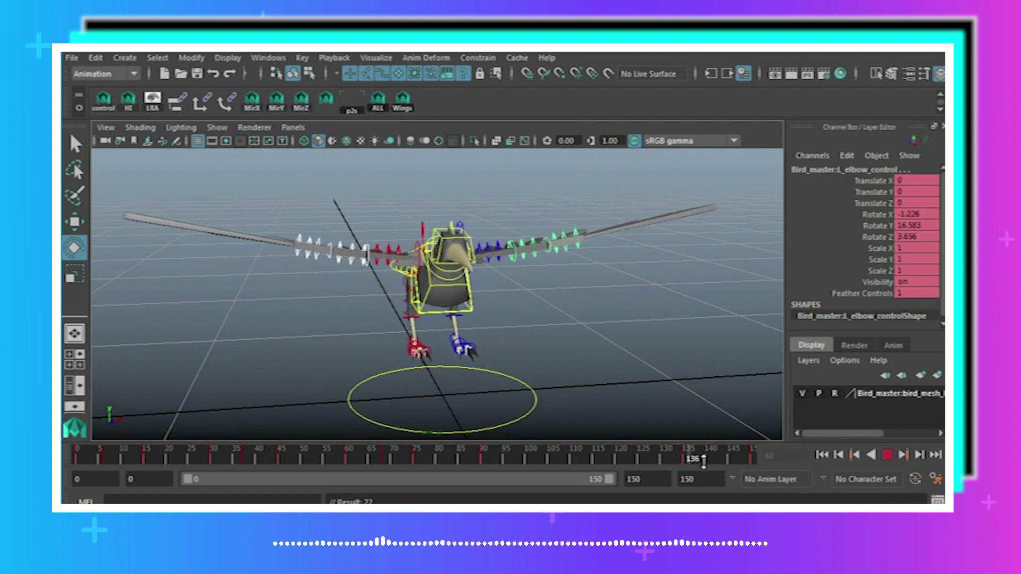
# At frame 142, rotate both elbow controls to bend the outer wings upward, key the pose and scrub through to frame 150.
pyautogui.moveTo(698, 465)
pyautogui.mouseDown()
pyautogui.moveTo(686, 464)
pyautogui.moveTo(716, 461)
pyautogui.mouseUp()
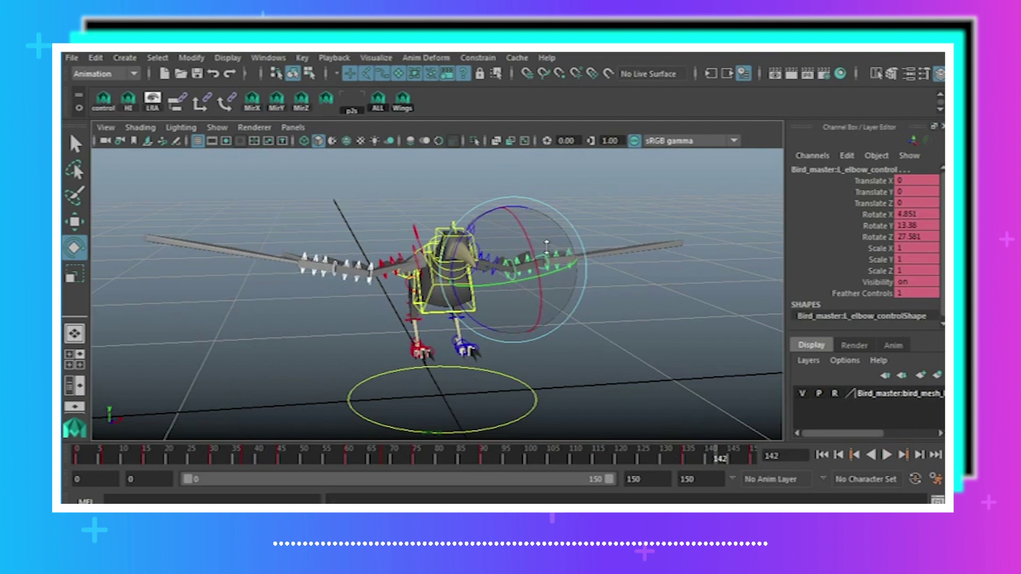
pyautogui.press('s')
pyautogui.moveTo(685, 459); pyautogui.dragTo(751, 460)
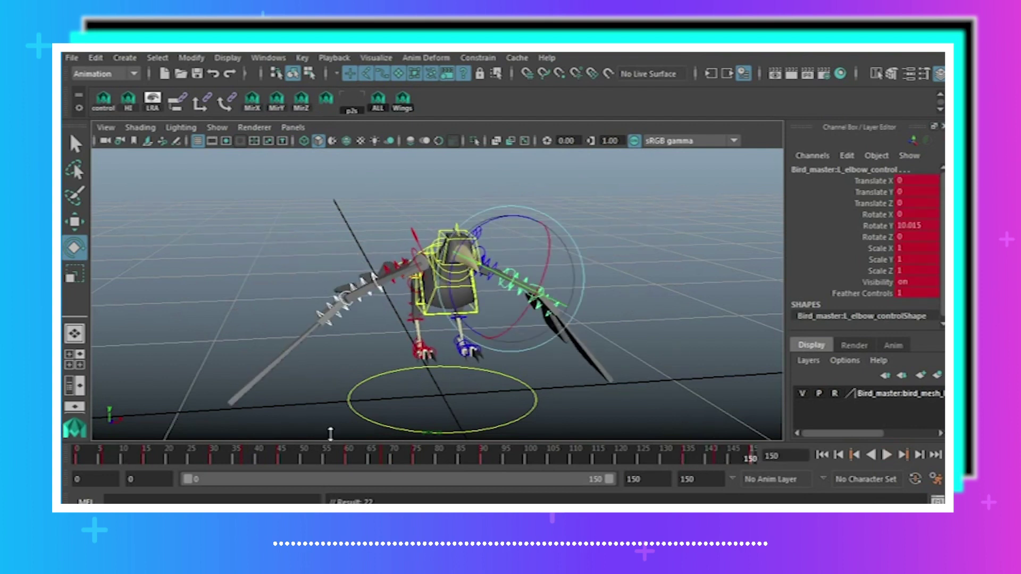
# Deselect the wing controls and play back the flight cycle, examining the elbow bends from the front.
pyautogui.click(722, 347)
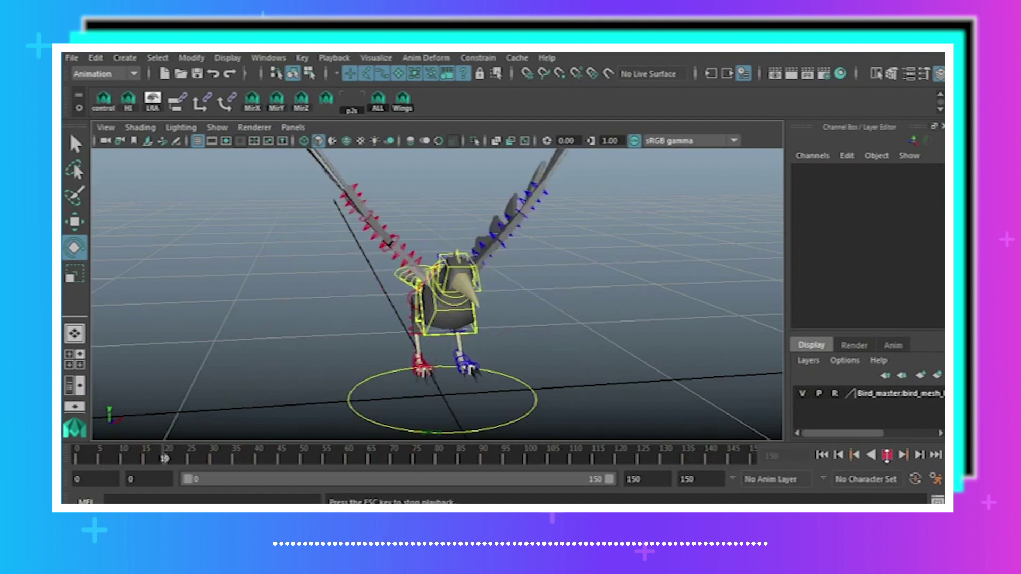
pyautogui.keyDown('alt'); pyautogui.moveTo(519, 326); pyautogui.dragTo(502, 307); pyautogui.keyUp('alt')
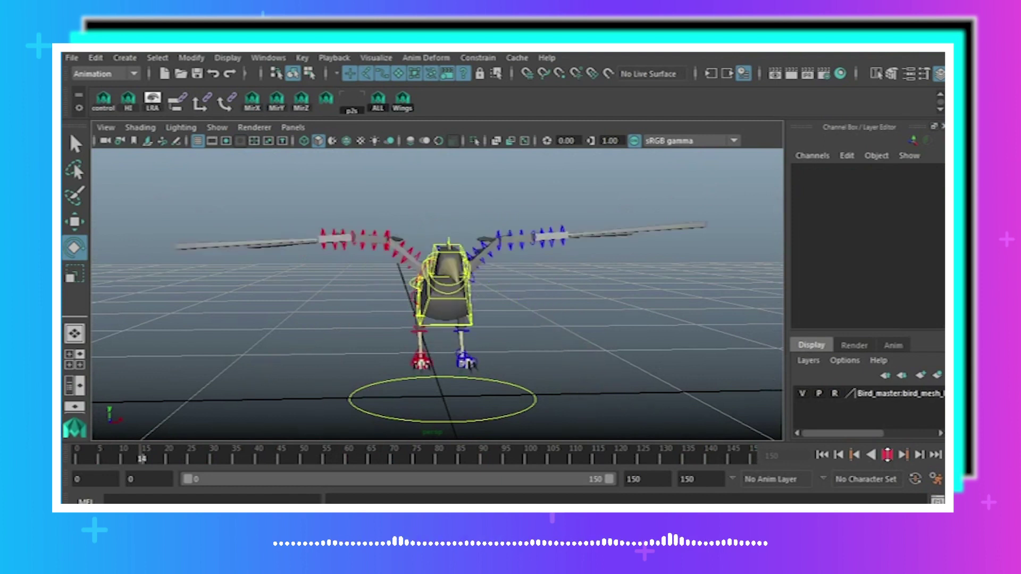
pyautogui.click(887, 455)
pyautogui.keyDown('alt'); pyautogui.moveTo(250, 226); pyautogui.dragTo(245, 270); pyautogui.keyUp('alt')
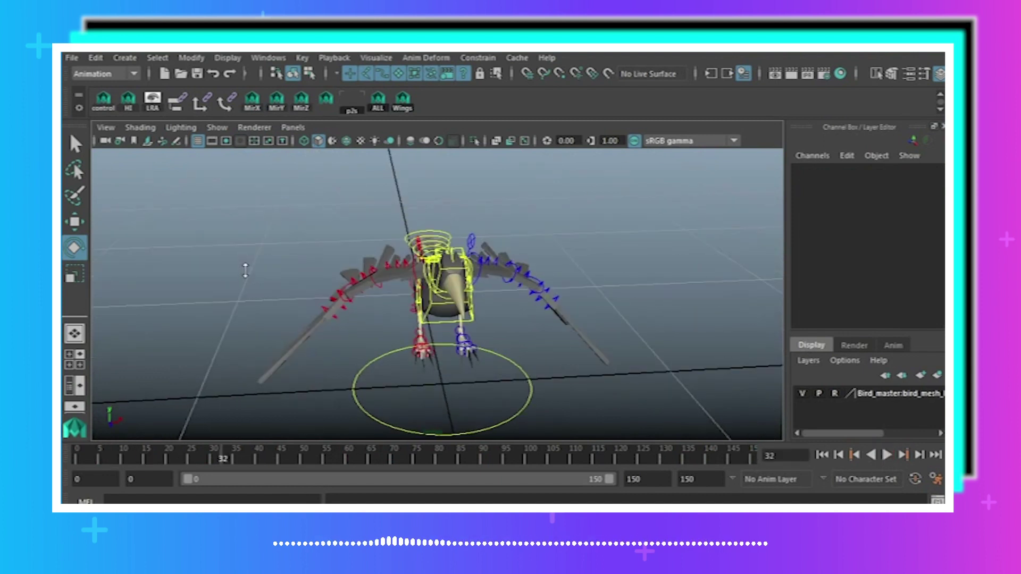
# At frame 32, select the wrist controls of both wings, check them from several angles and reselect only the left wrist control.
pyautogui.click(350, 301)
pyautogui.keyDown('alt'); pyautogui.moveTo(350, 301); pyautogui.dragTo(521, 348); pyautogui.keyUp('alt')
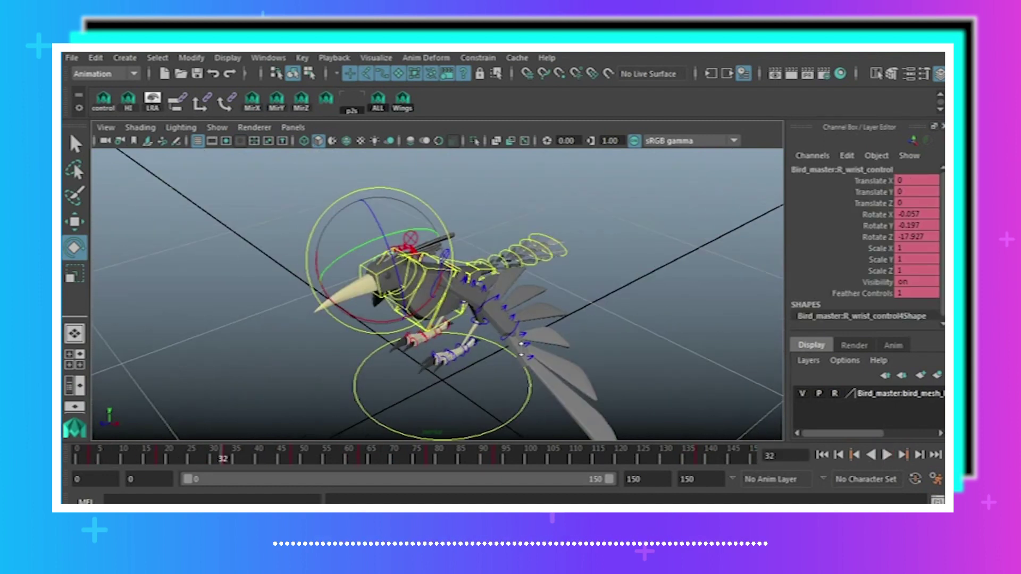
pyautogui.keyDown('shift'); pyautogui.click(506, 340); pyautogui.keyUp('shift')
pyautogui.keyDown('alt'); pyautogui.moveTo(425, 352); pyautogui.dragTo(493, 330); pyautogui.keyUp('alt')
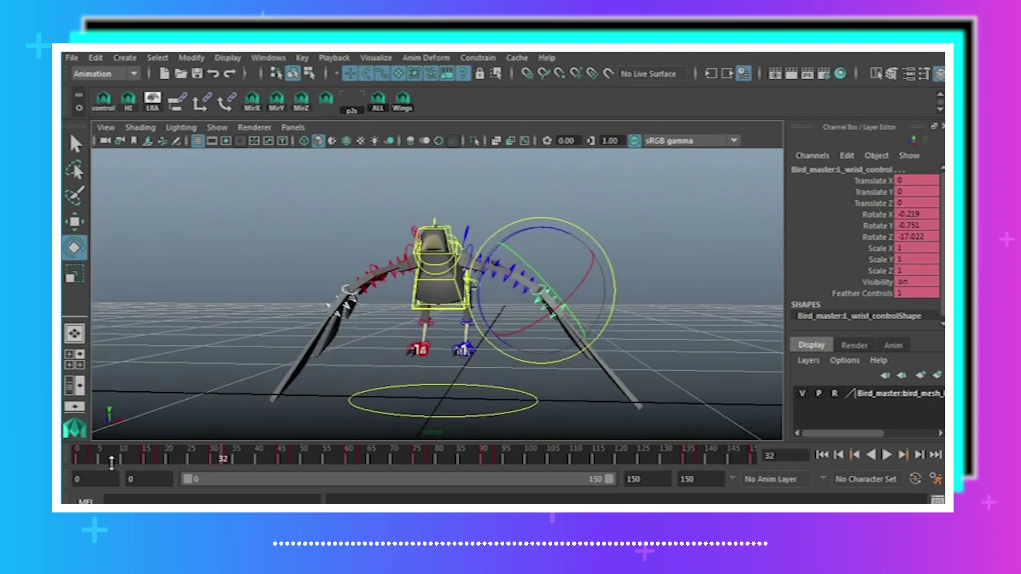
pyautogui.keyDown('alt'); pyautogui.moveTo(338, 329); pyautogui.dragTo(335, 375); pyautogui.keyUp('alt')
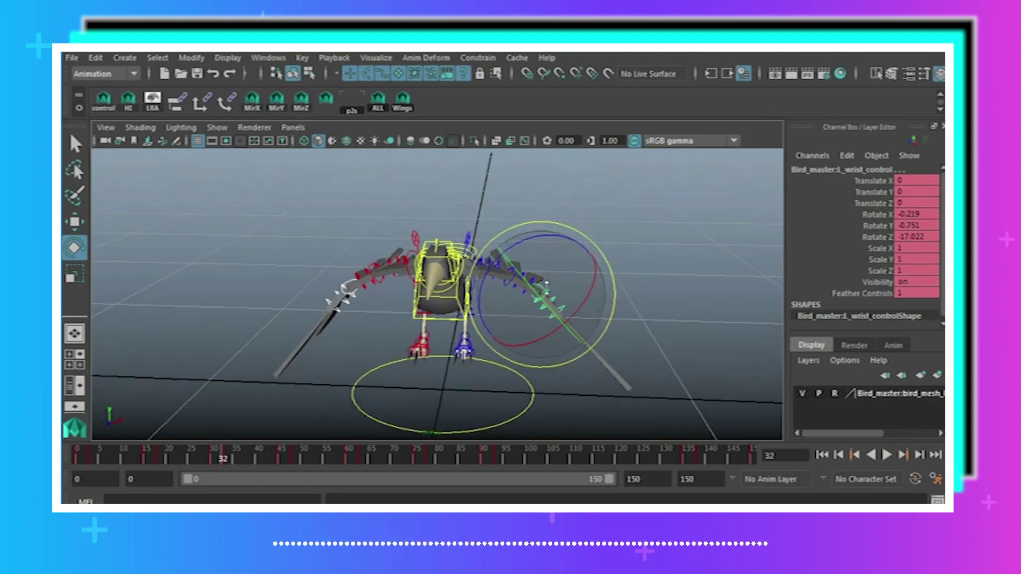
pyautogui.click(479, 207)
pyautogui.click(540, 287)
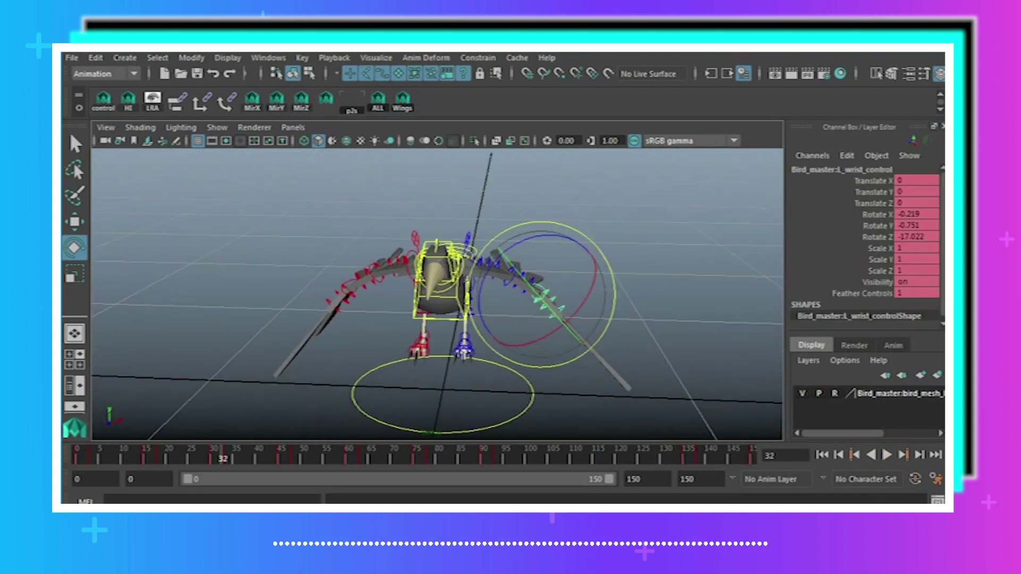
# Select both wing wrist controls and delete the keys on their Translate X, Y and Z channels.
pyautogui.press('q')
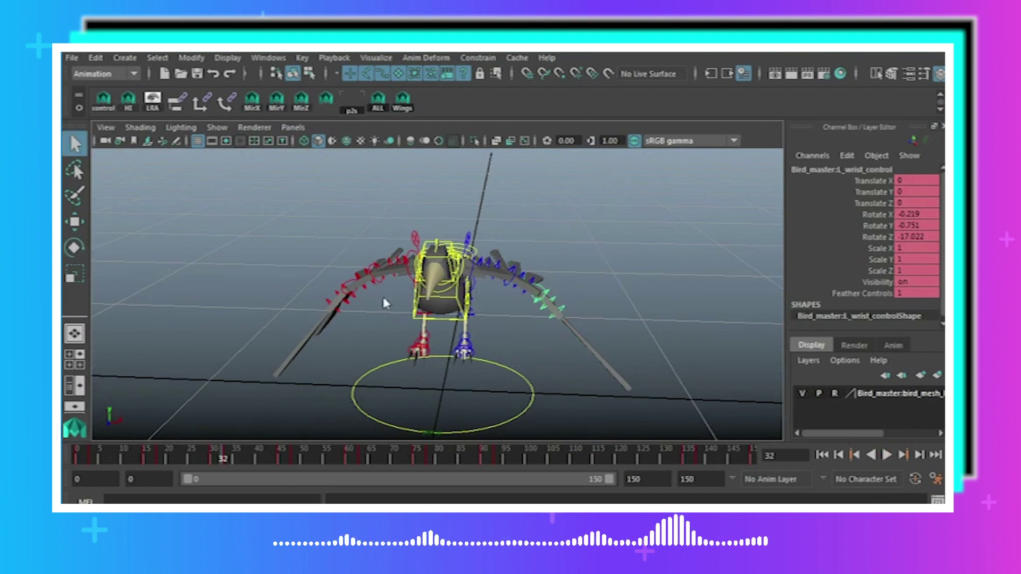
pyautogui.keyDown('alt'); pyautogui.moveTo(384, 302); pyautogui.dragTo(374, 328); pyautogui.keyUp('alt')
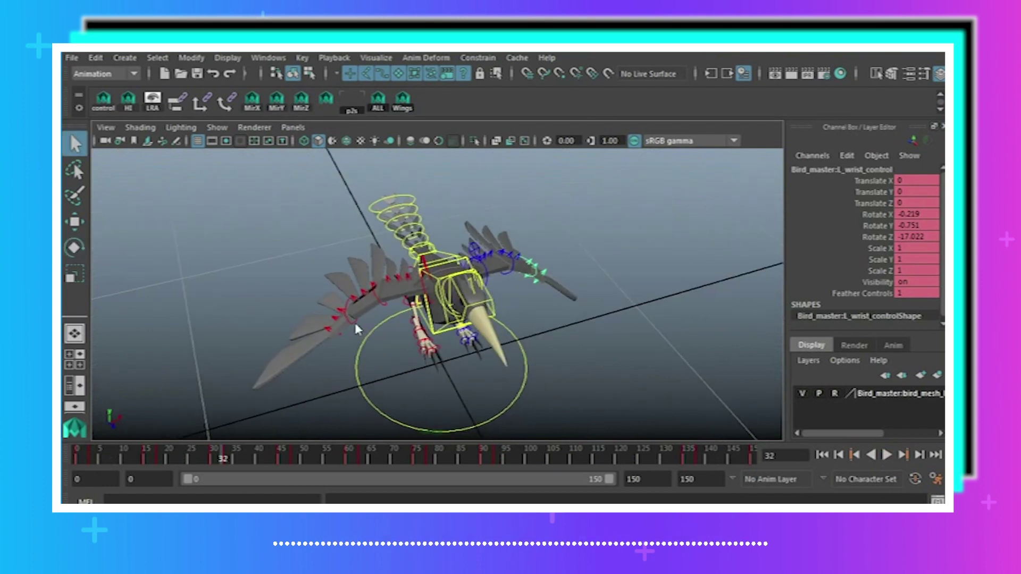
pyautogui.keyDown('shift'); pyautogui.click(356, 324); pyautogui.keyUp('shift')
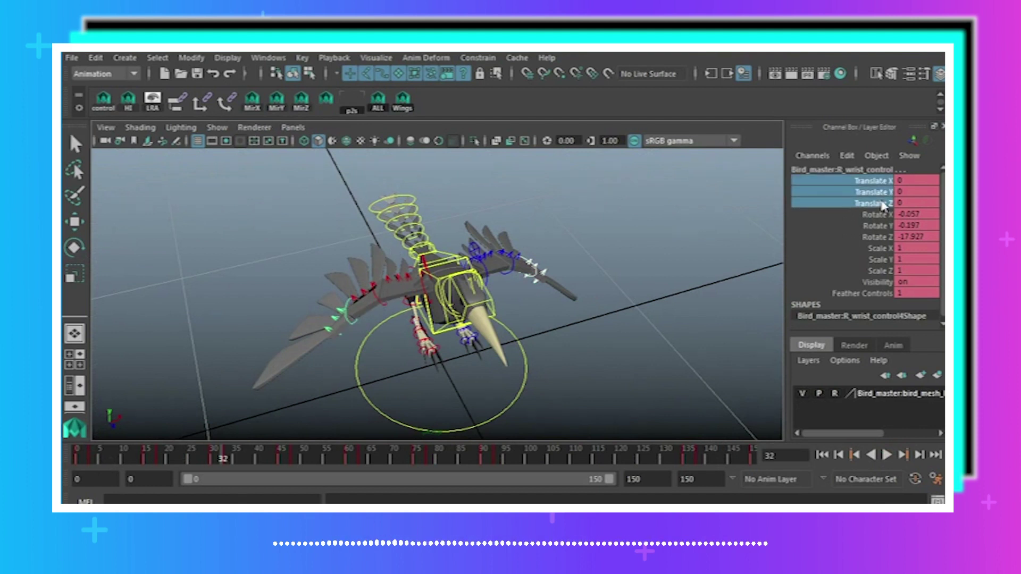
pyautogui.keyDown('alt'); pyautogui.moveTo(510, 235); pyautogui.dragTo(696, 222); pyautogui.keyUp('alt')
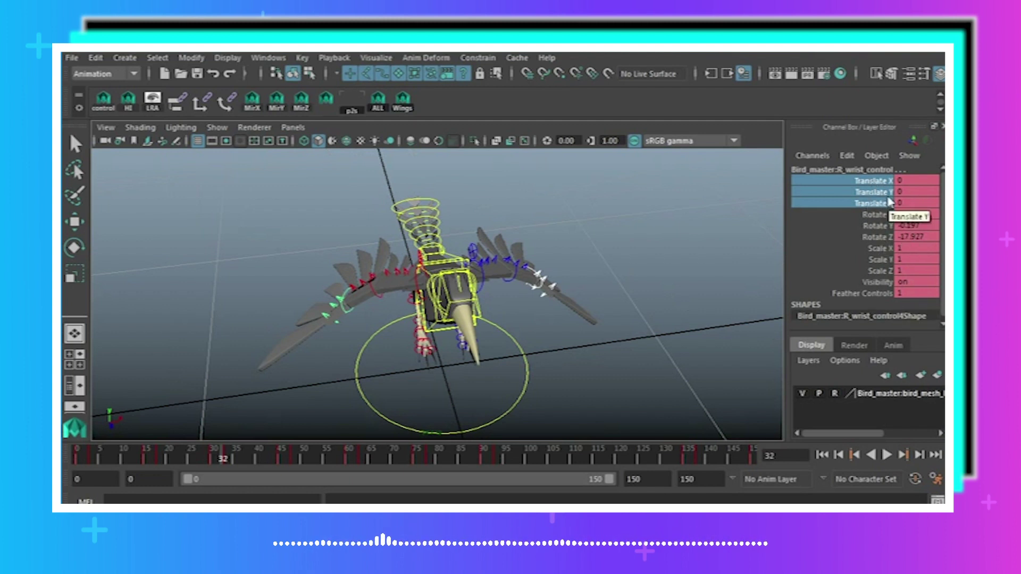
pyautogui.rightClick(871, 192)
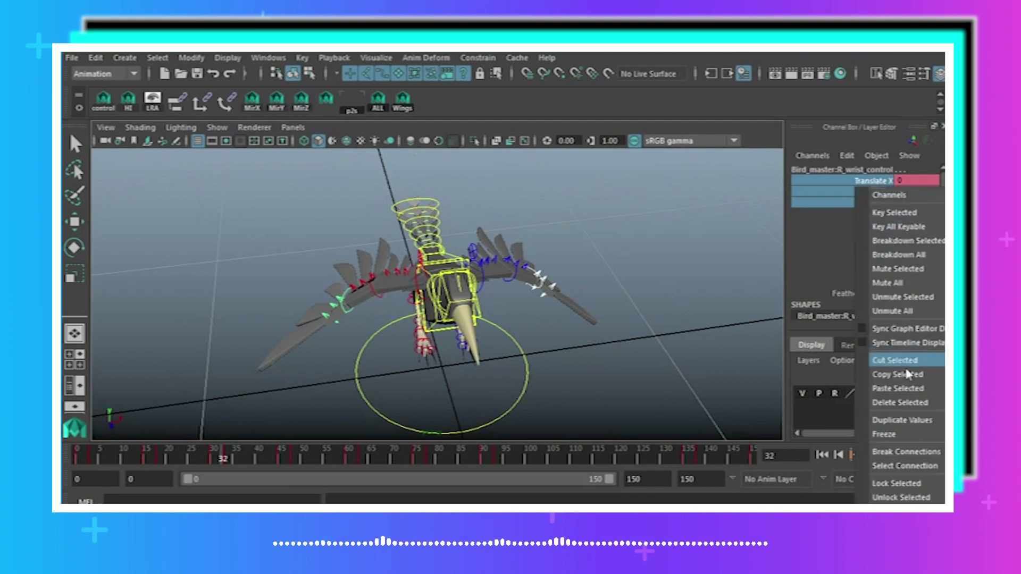
pyautogui.click(907, 404)
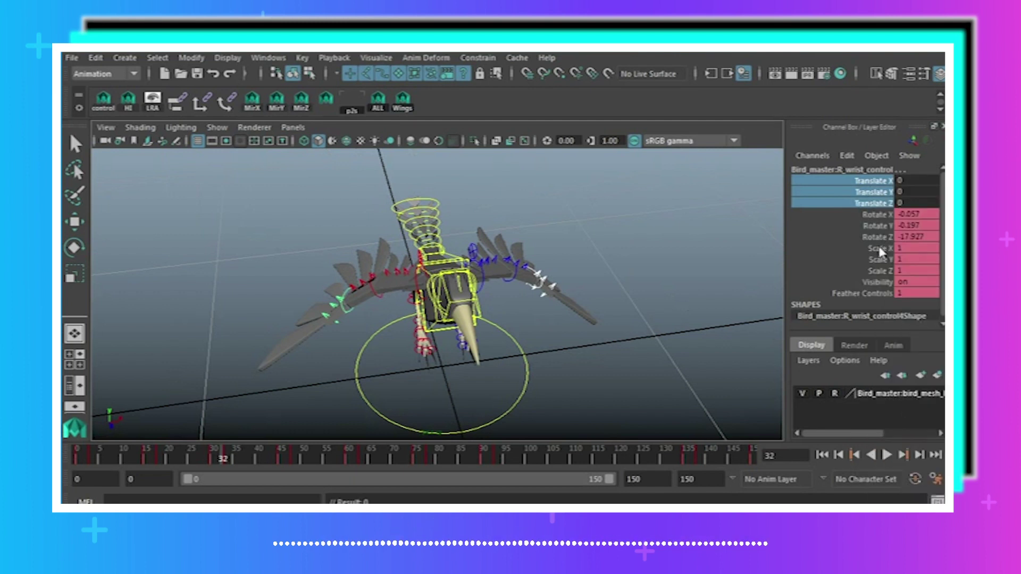
# Delete the keys on the Scale X, Y, Z, Visibility and Feather Controls channels of both wrist controls.
pyautogui.moveTo(878, 251); pyautogui.dragTo(887, 293)
pyautogui.rightClick(886, 297)
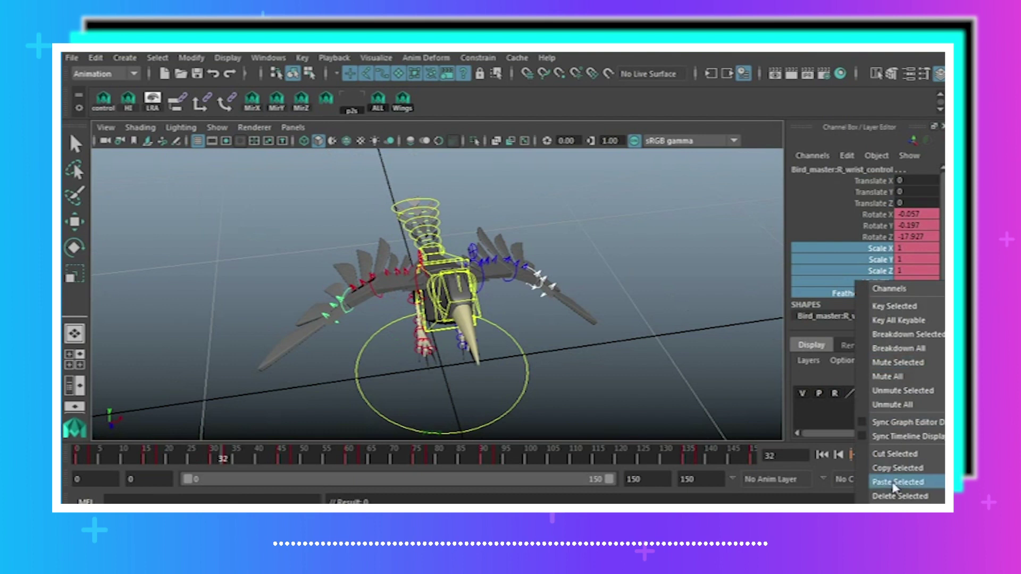
pyautogui.click(890, 496)
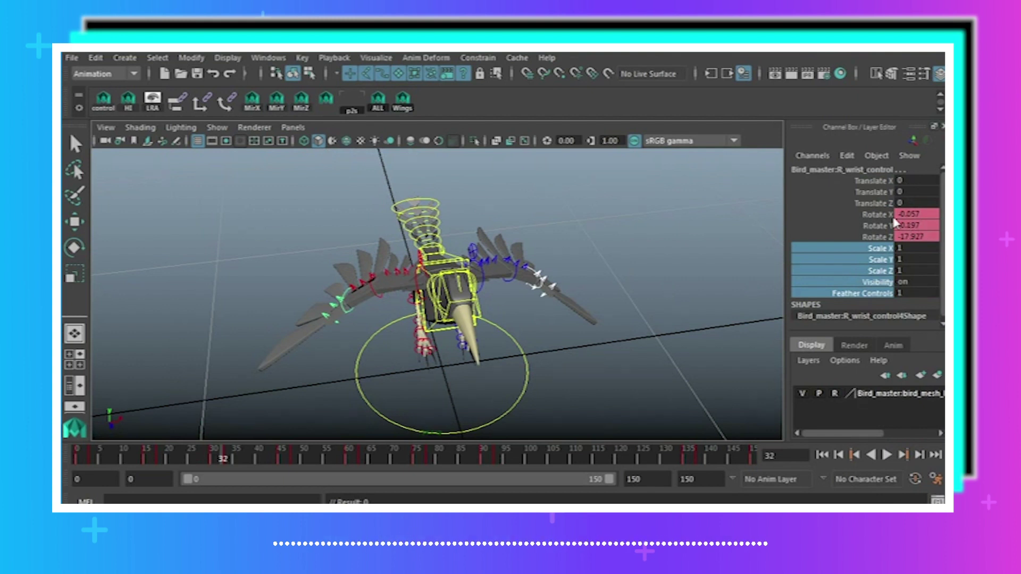
# At frame 9, rotate both wrist controls so the wing tips fold down to about -79 in Rotate Z, and key the pose.
pyautogui.moveTo(876, 217); pyautogui.dragTo(877, 237)
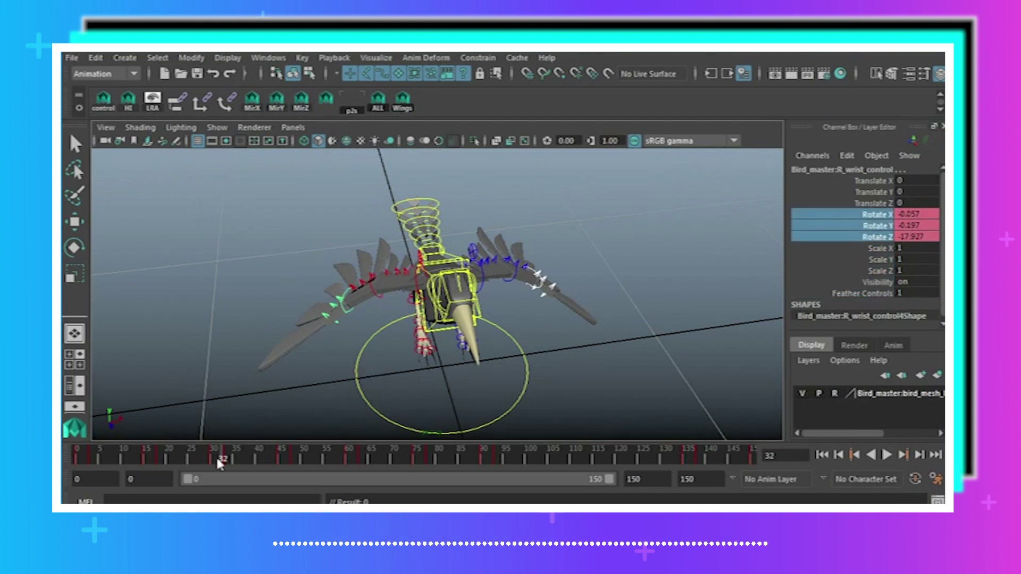
pyautogui.moveTo(219, 463); pyautogui.dragTo(77, 459)
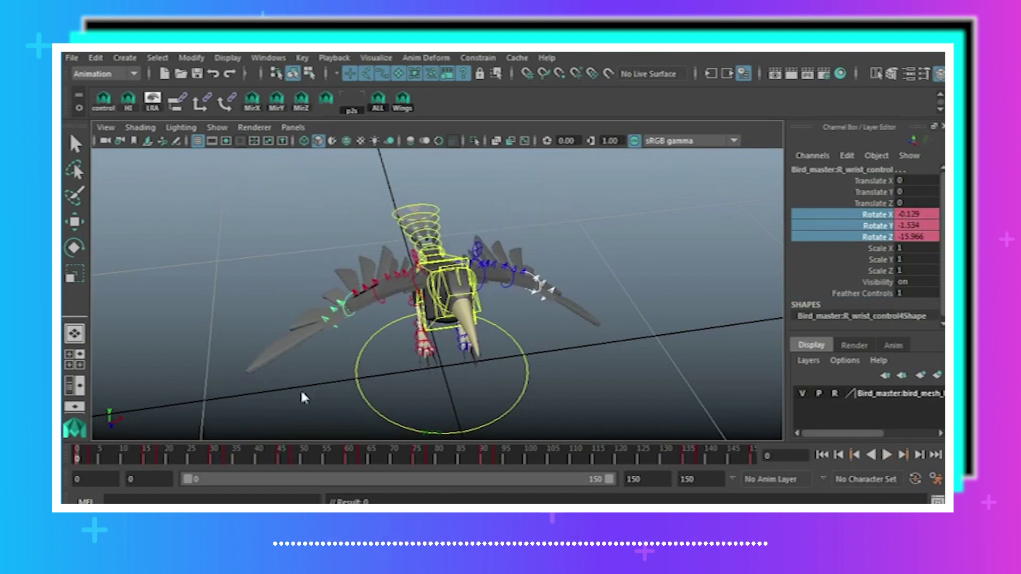
pyautogui.keyDown('alt'); pyautogui.moveTo(301, 397); pyautogui.dragTo(538, 332); pyautogui.keyUp('alt')
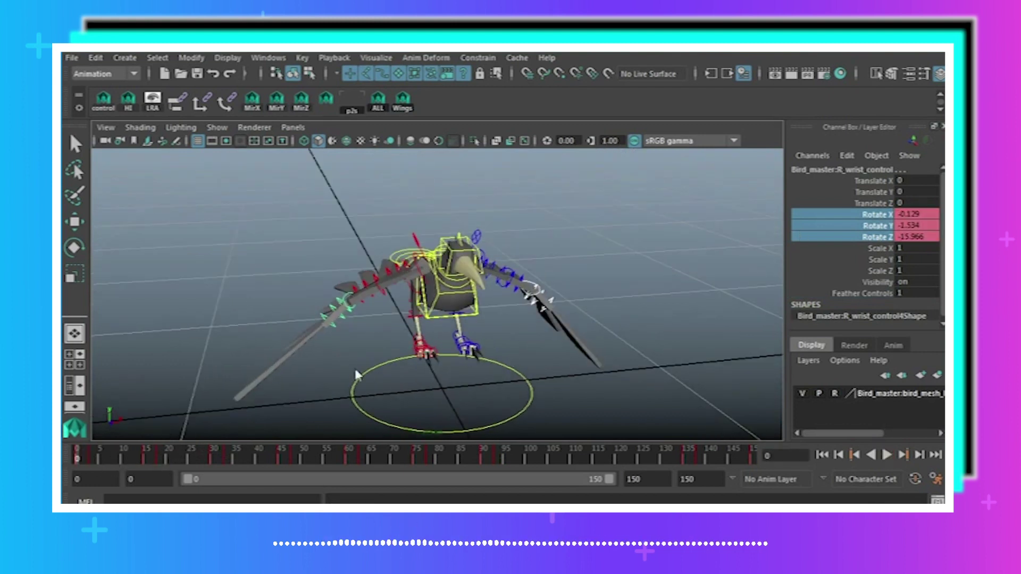
pyautogui.keyDown('alt'); pyautogui.moveTo(355, 371); pyautogui.dragTo(485, 380); pyautogui.keyUp('alt')
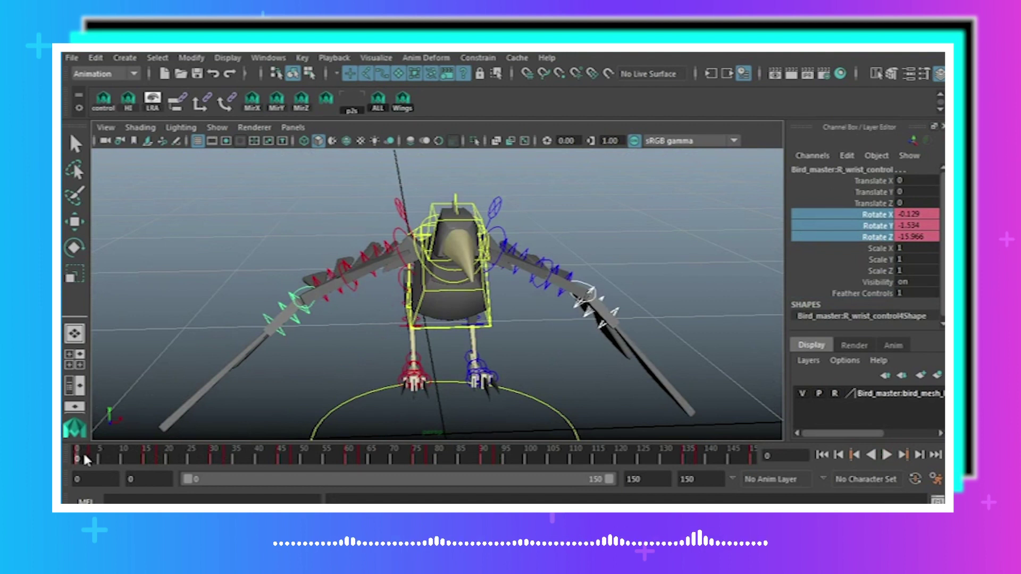
pyautogui.hotkey('alt', 'v')
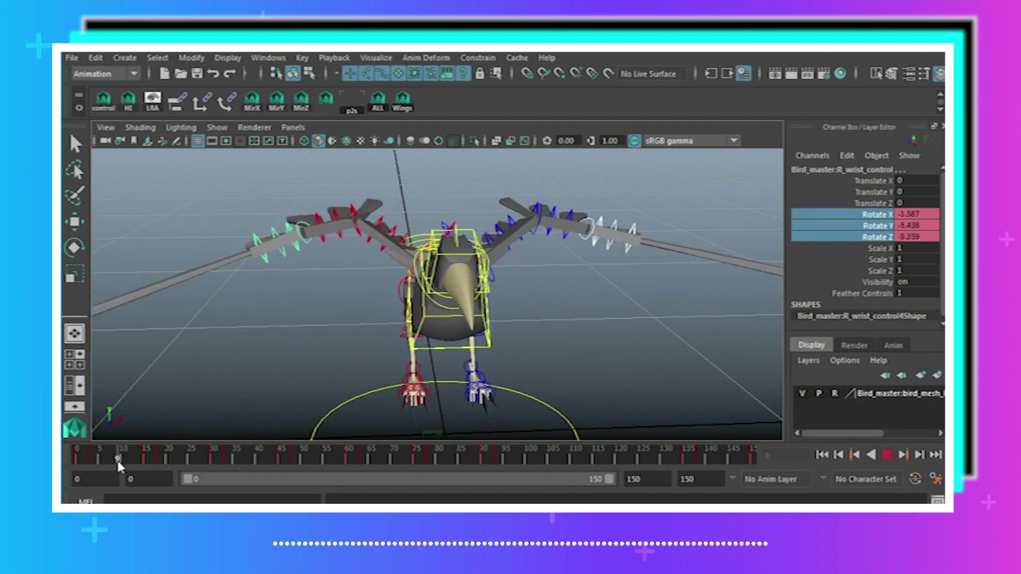
pyautogui.click(75, 248)
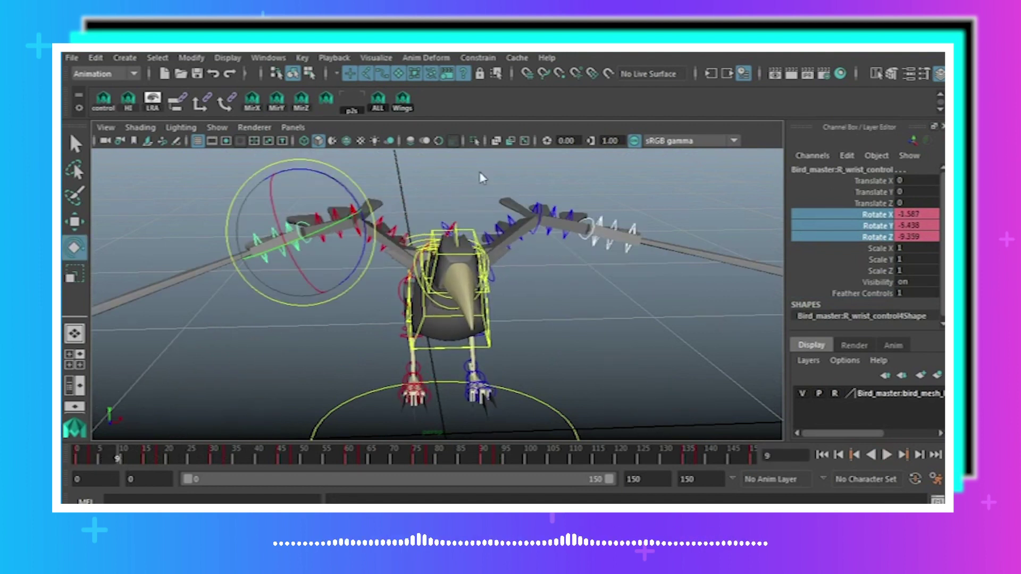
pyautogui.moveTo(346, 195); pyautogui.dragTo(292, 169)
pyautogui.keyDown('alt'); pyautogui.moveTo(399, 240); pyautogui.dragTo(459, 237); pyautogui.keyUp('alt')
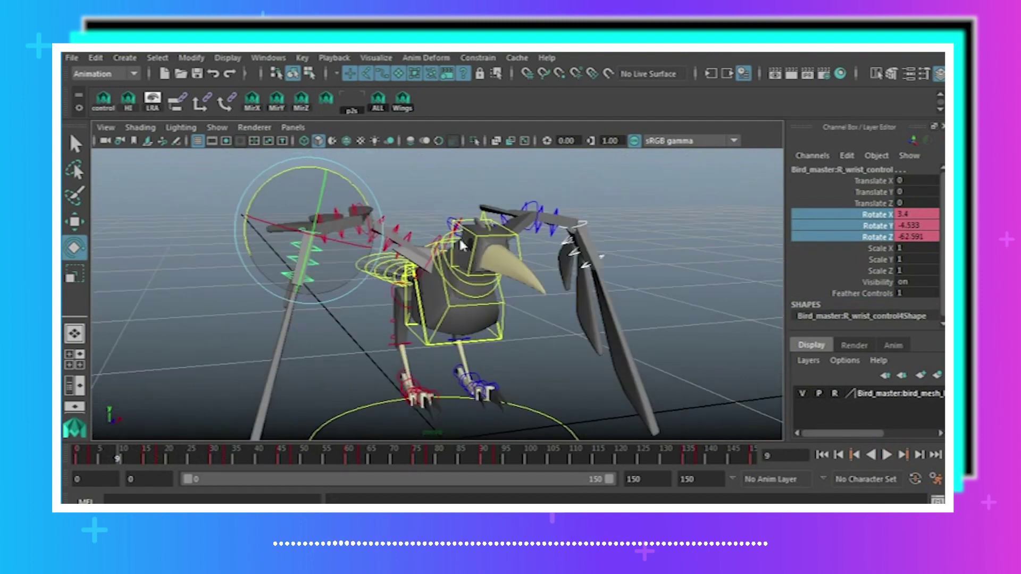
pyautogui.moveTo(279, 201); pyautogui.dragTo(262, 207)
pyautogui.press('s')
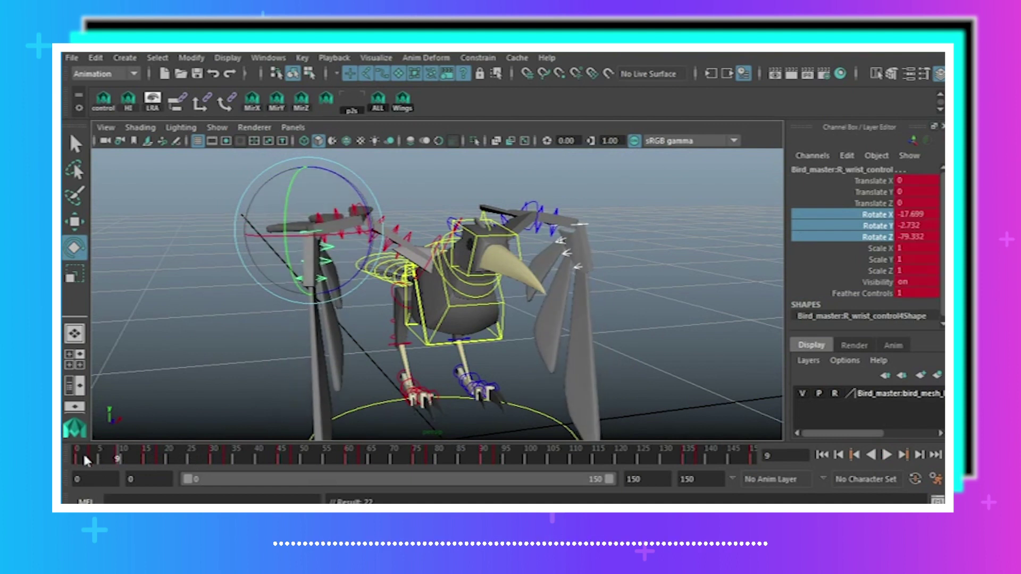
# At frame 24, rotate both wrist controls to bend the outer wings slightly upward and key the pose.
pyautogui.click(84, 455)
pyautogui.hotkey('alt', 'v')
pyautogui.moveTo(105, 457); pyautogui.dragTo(187, 467)
pyautogui.scroll(-2, 511, 346)
pyautogui.keyDown('alt'); pyautogui.moveTo(511, 345); pyautogui.dragTo(428, 319); pyautogui.keyUp('alt')
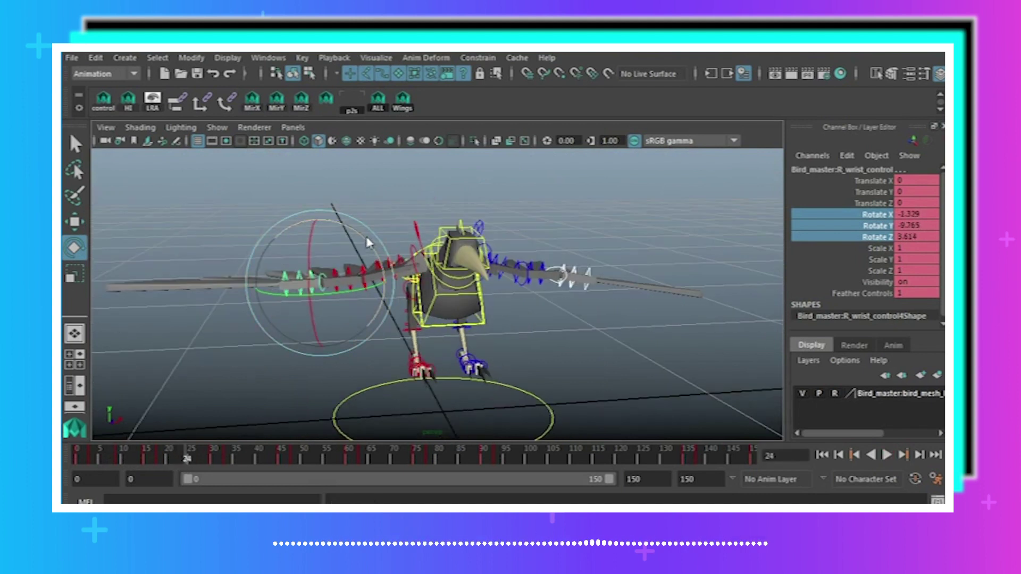
pyautogui.moveTo(372, 244); pyautogui.dragTo(381, 261)
pyautogui.press('s')
# At frame 39, fold both outer wings down at the wrists to about -57 in Rotate Z and key the pose.
pyautogui.moveTo(183, 457); pyautogui.dragTo(155, 454)
pyautogui.hotkey('alt', 'v')
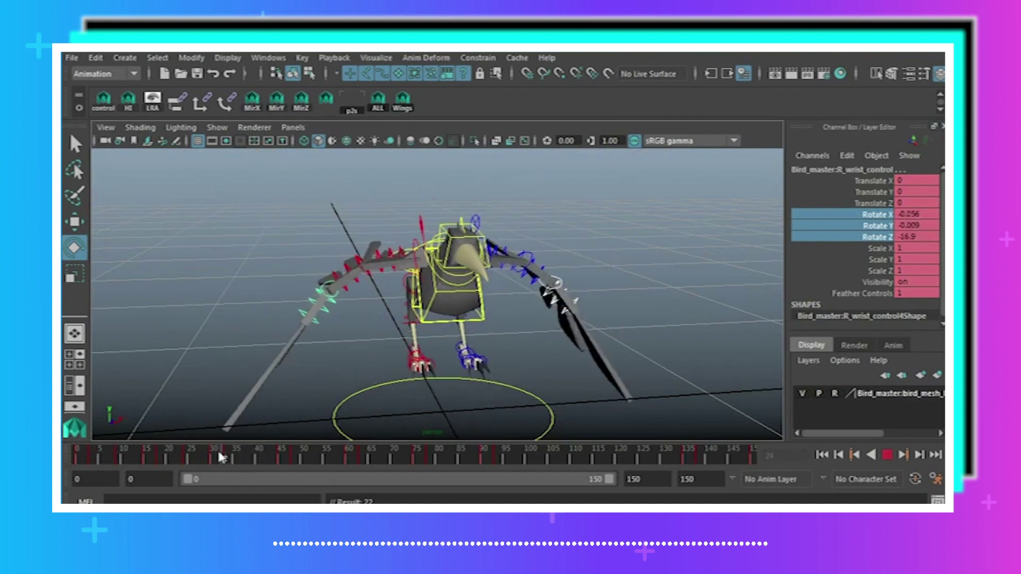
pyautogui.click(254, 457)
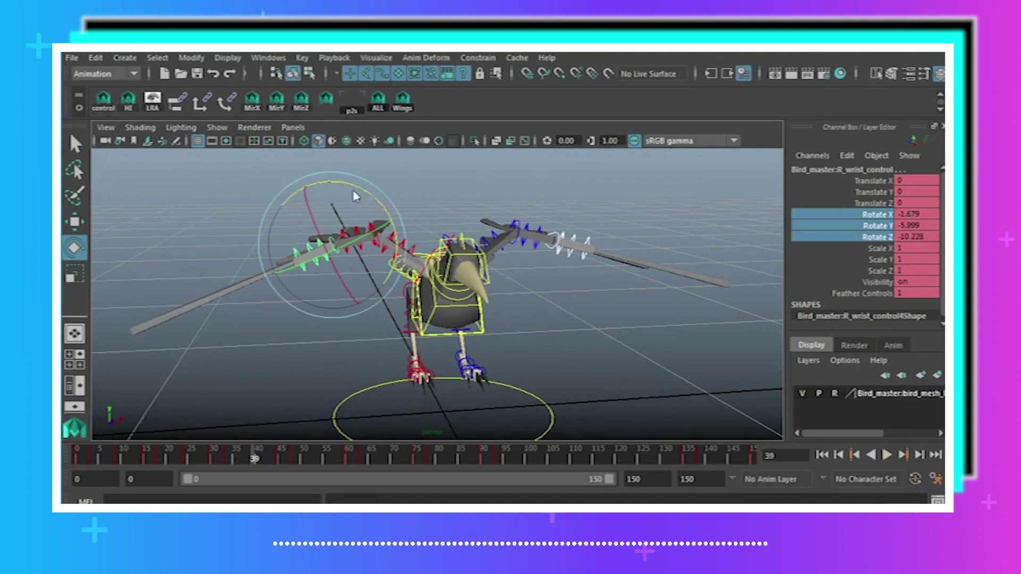
pyautogui.moveTo(353, 191); pyautogui.dragTo(330, 193)
pyautogui.keyDown('alt'); pyautogui.moveTo(410, 234); pyautogui.dragTo(288, 199); pyautogui.keyUp('alt')
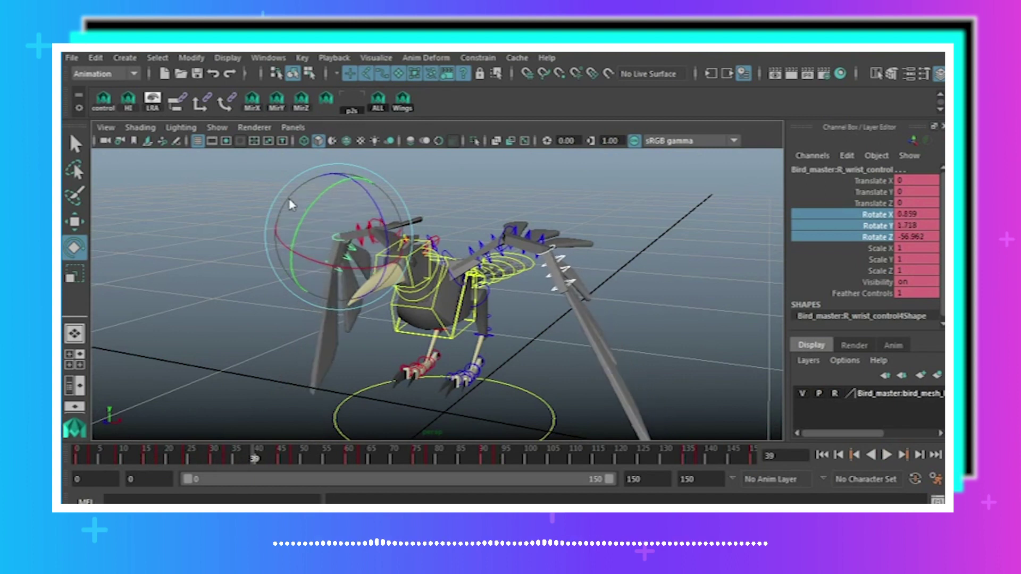
pyautogui.moveTo(357, 206)
pyautogui.keyDown('alt'); pyautogui.mouseDown()
pyautogui.moveTo(440, 195)
pyautogui.moveTo(372, 213)
pyautogui.mouseUp(); pyautogui.keyUp('alt')
pyautogui.press('s')
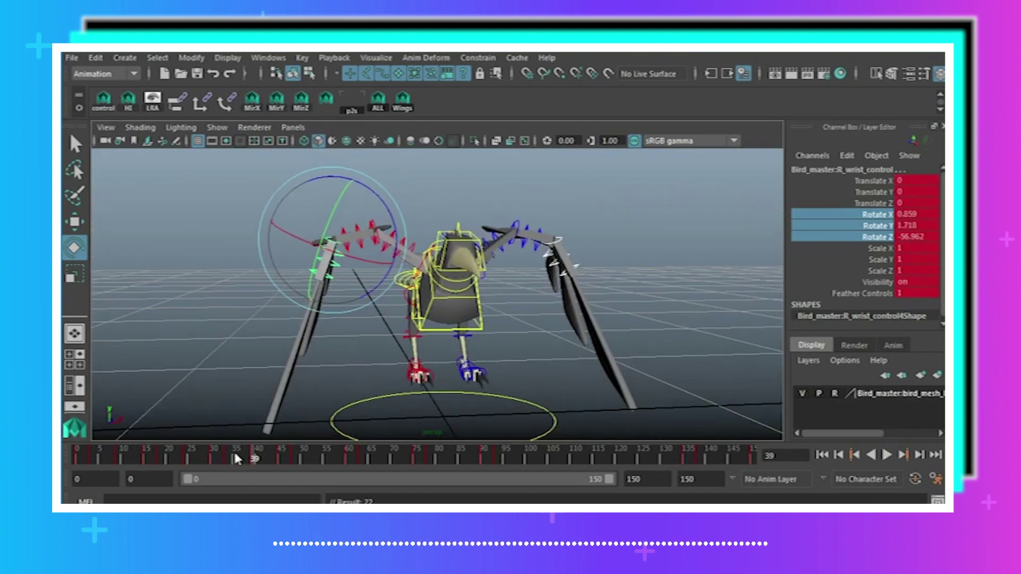
# At frame 54, rotate both wrist controls to bend the outer wings upward and set a key.
pyautogui.moveTo(234, 454); pyautogui.dragTo(321, 457)
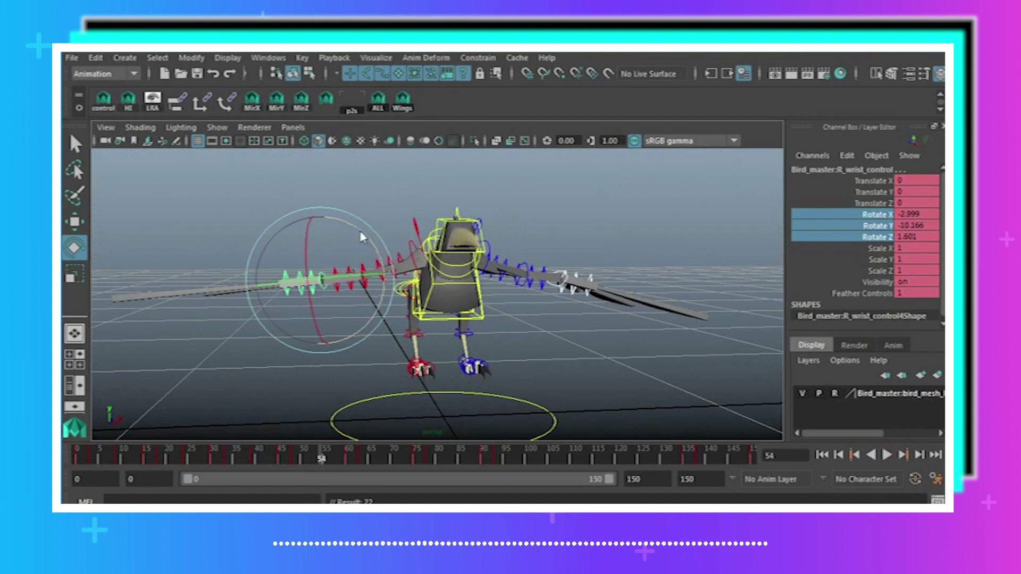
pyautogui.moveTo(360, 231); pyautogui.dragTo(400, 416)
pyautogui.press('s')
# At frame 69, rotate both wrist controls so the outer wings hang down at about -73 in Rotate Z, and key them.
pyautogui.moveTo(324, 454); pyautogui.dragTo(388, 457)
pyautogui.hotkey('alt', 'v')
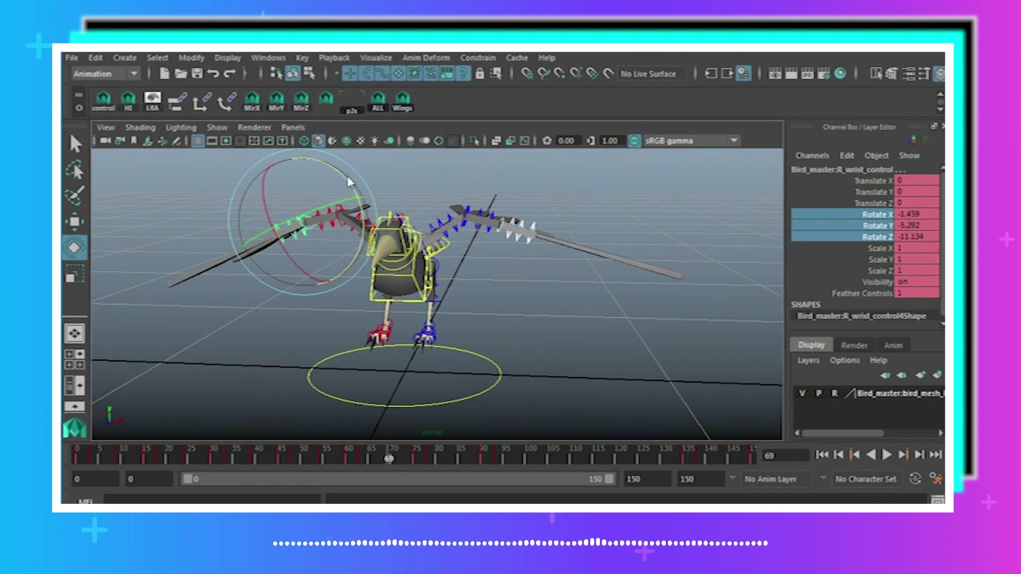
pyautogui.moveTo(341, 175); pyautogui.dragTo(265, 178)
pyautogui.press('s')
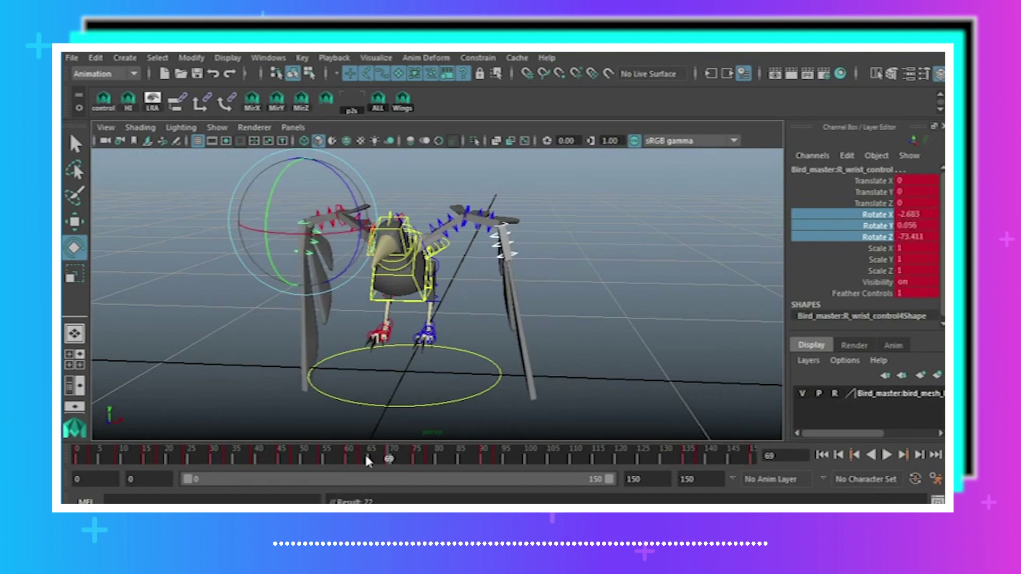
# At frame 85, rotate both wrist controls slightly to bend the raised outer wings and key the pose.
pyautogui.hotkey('alt', 'v')
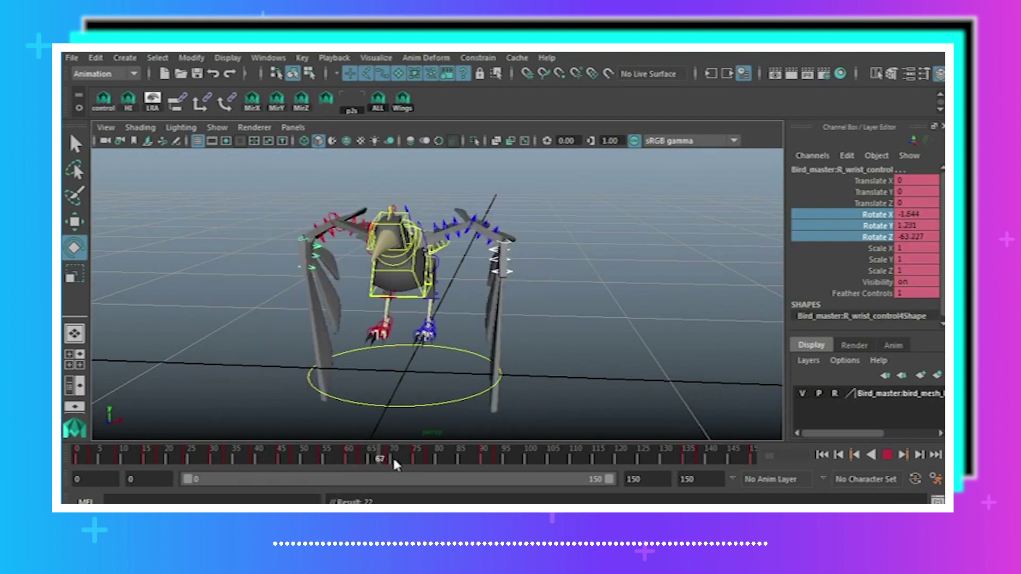
pyautogui.click(462, 458)
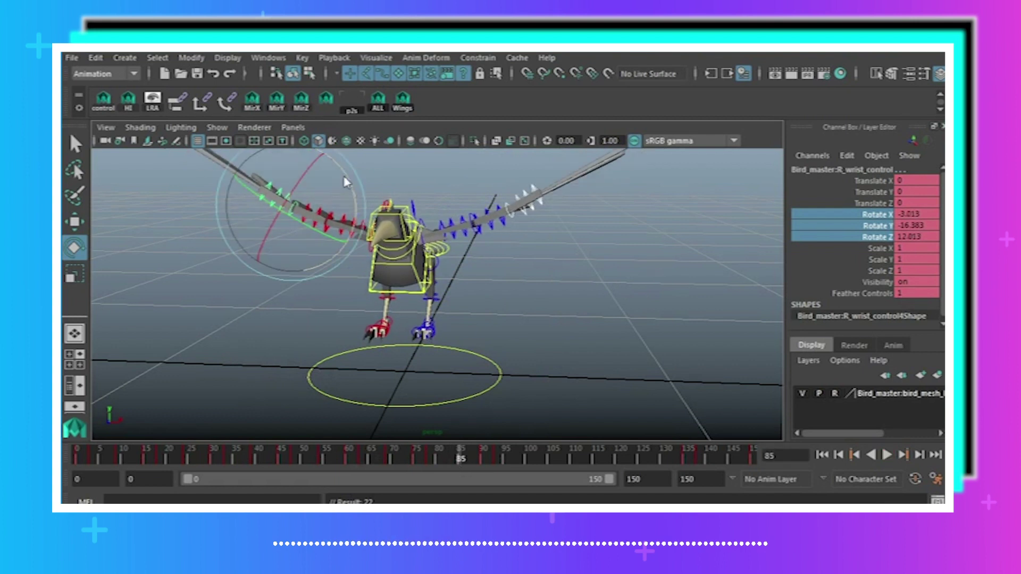
pyautogui.moveTo(348, 181); pyautogui.dragTo(352, 188)
pyautogui.press('s')
# Play the animation through to frame 144, adjust both wrist controls' rotation there and key the pose.
pyautogui.hotkey('alt', 'v')
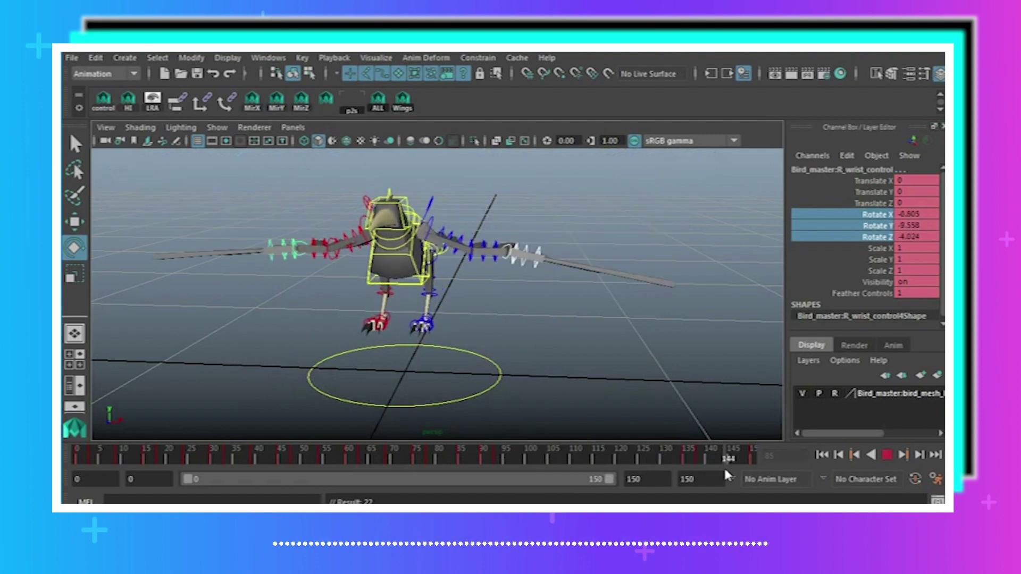
pyautogui.hotkey('alt', 'v')
pyautogui.moveTo(343, 216); pyautogui.dragTo(290, 218)
pyautogui.press('s')
# Deselect the wrist controls and hide the rig's control curves in the viewport, leaving only the bird mesh.
pyautogui.click(691, 376)
pyautogui.keyDown('alt'); pyautogui.moveTo(691, 376); pyautogui.dragTo(576, 343, button='right'); pyautogui.keyUp('alt')
pyautogui.keyDown('alt'); pyautogui.moveTo(575, 344); pyautogui.dragTo(659, 351); pyautogui.keyUp('alt')
pyautogui.click(221, 129)
pyautogui.click(276, 182)
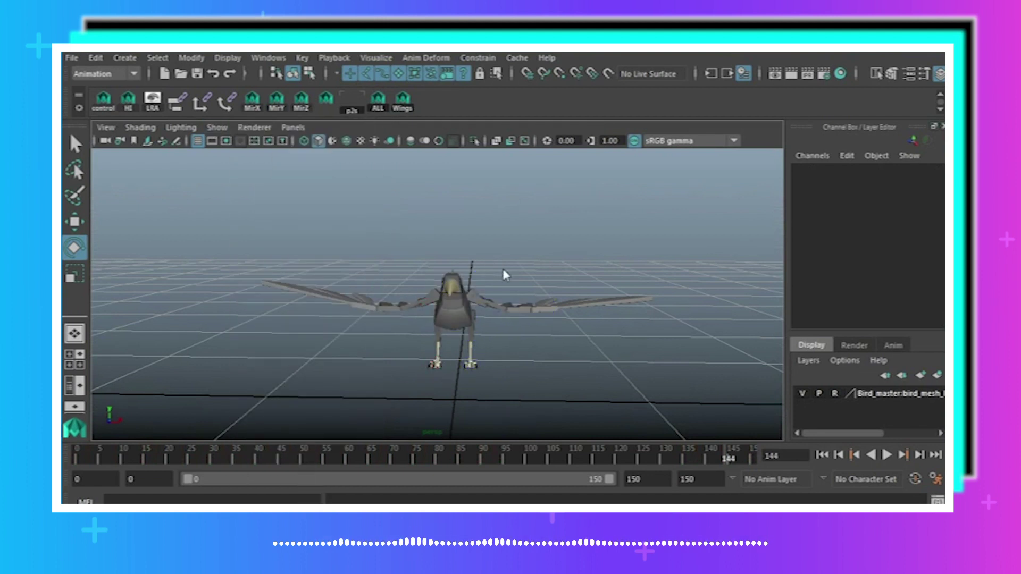
# Cycle the viewport background colour until it is plain light grey.
pyautogui.hotkey('alt', 'b')
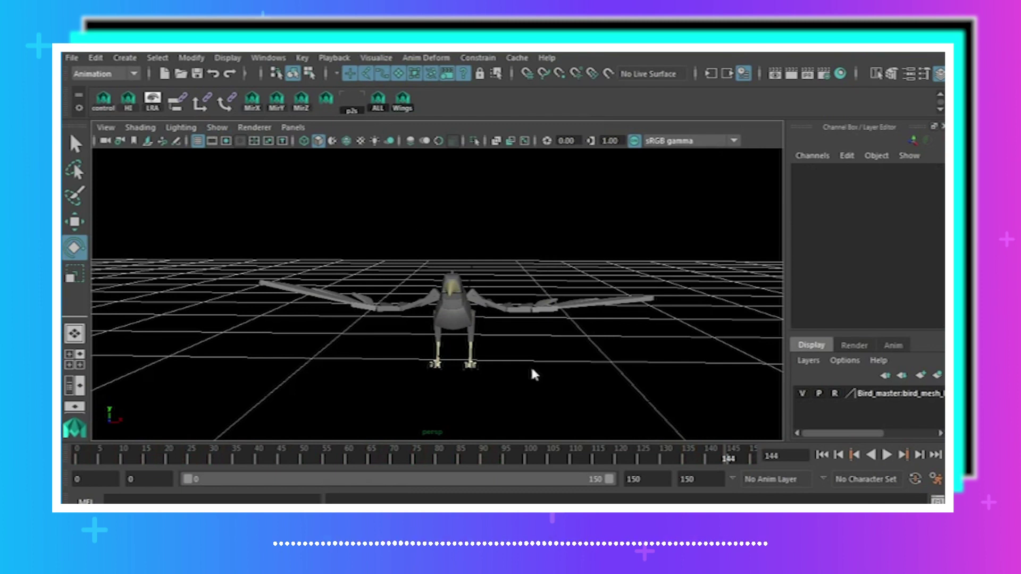
pyautogui.hotkey('alt', 'b')
pyautogui.hotkey('alt', 'b')
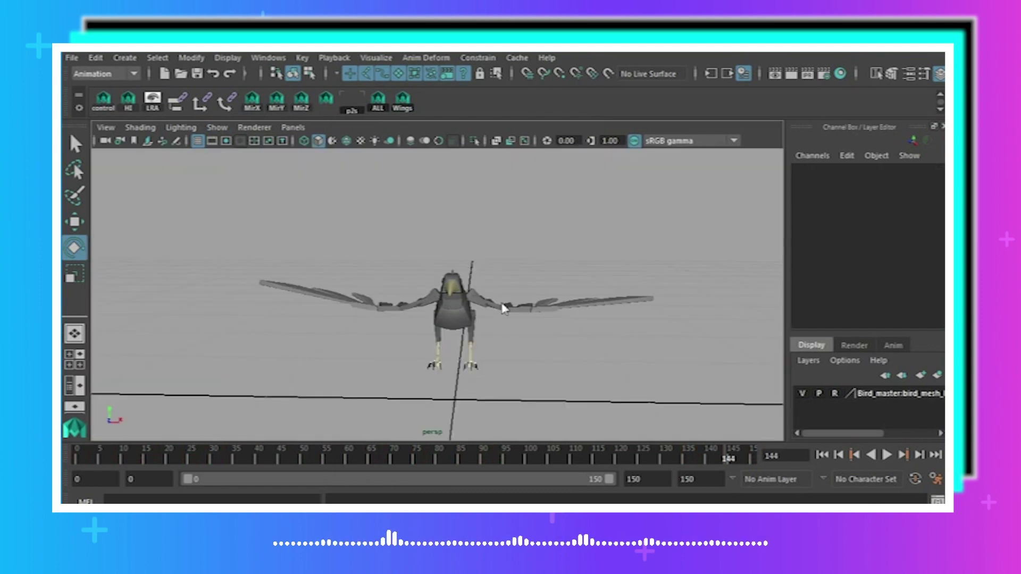
# Play back the bird's flight cycle and examine the wing motion from several angles, ending by stopping playback.
pyautogui.keyDown('alt'); pyautogui.moveTo(504, 309); pyautogui.dragTo(478, 264); pyautogui.keyUp('alt')
pyautogui.click(885, 454)
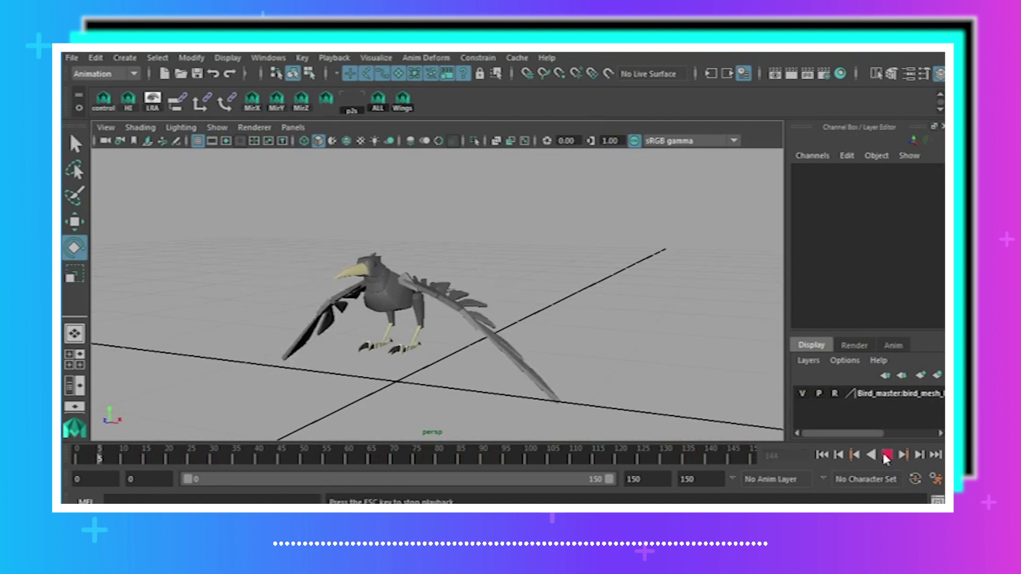
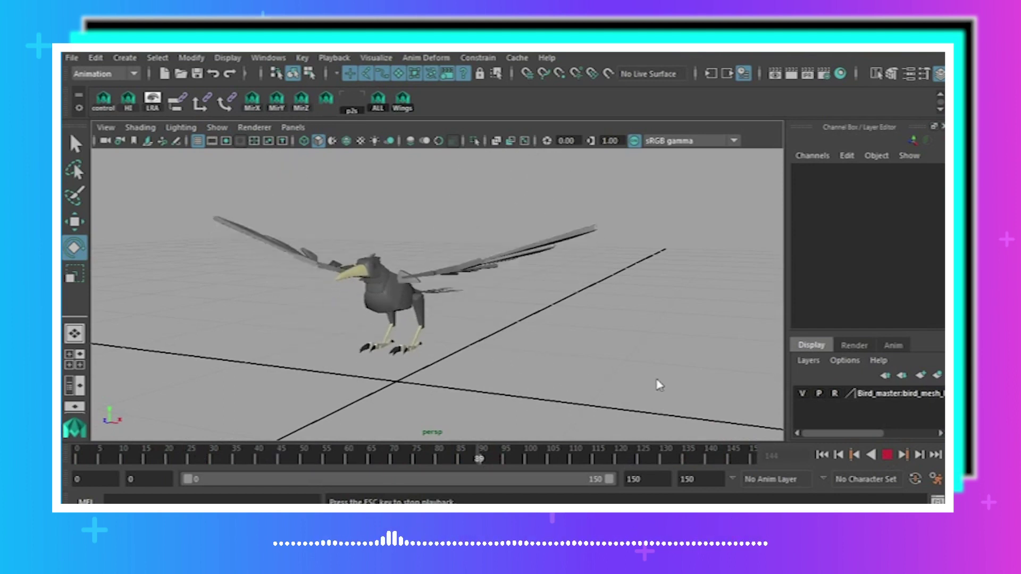
pyautogui.keyDown('alt'); pyautogui.moveTo(659, 385); pyautogui.dragTo(579, 362); pyautogui.keyUp('alt')
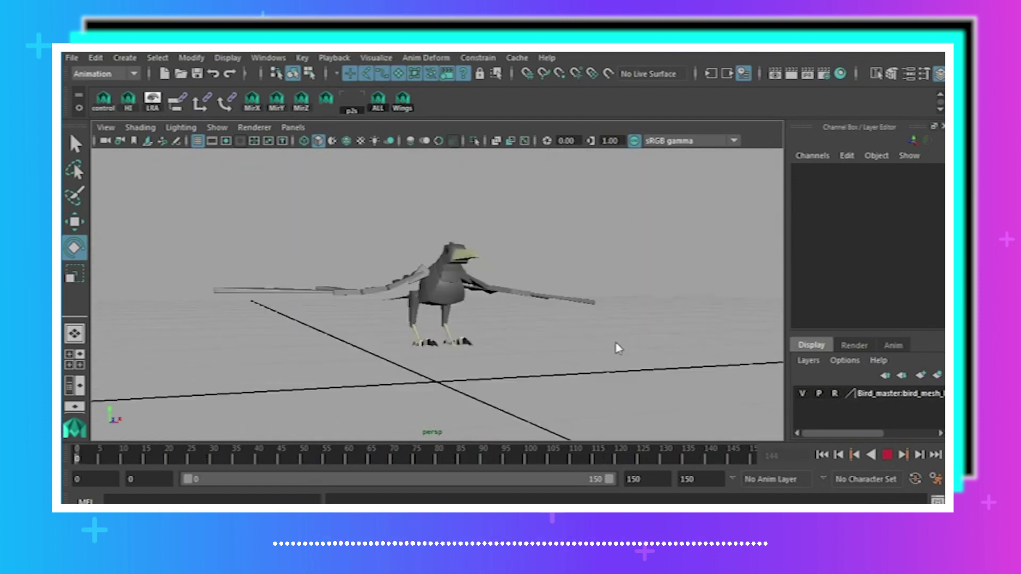
pyautogui.keyDown('alt'); pyautogui.moveTo(599, 354); pyautogui.dragTo(575, 356); pyautogui.keyUp('alt')
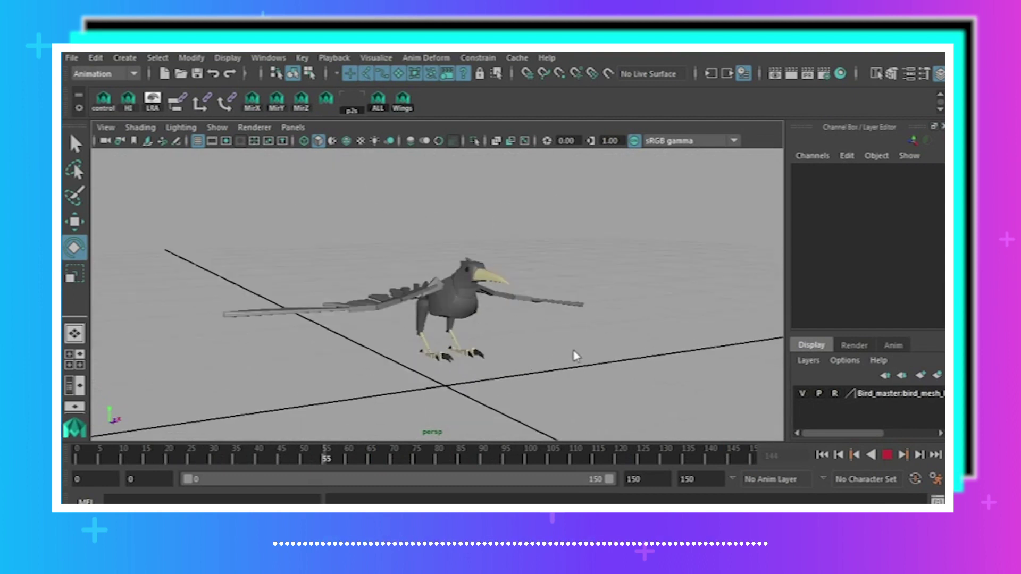
pyautogui.hotkey('alt', 'v')
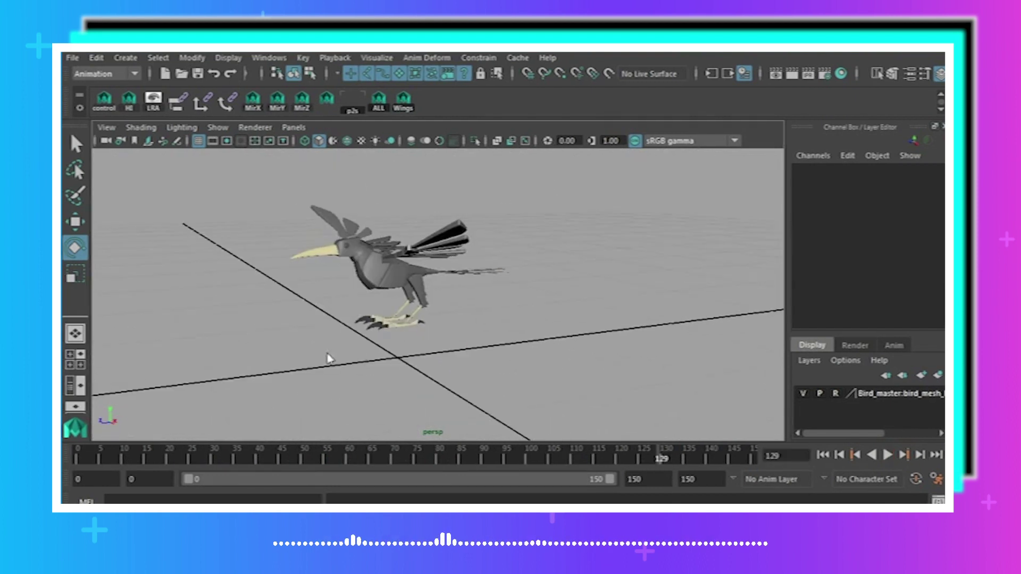
# Show the rig's NURBS control curves in the viewport again.
pyautogui.keyDown('alt'); pyautogui.moveTo(328, 359); pyautogui.dragTo(323, 291); pyautogui.keyUp('alt')
pyautogui.click(219, 130)
pyautogui.click(255, 180)
# Rotate both thigh controls to X 73.021, Y 10.458, Z -3.172 and key the pose at frame 0.
pyautogui.click(366, 283)
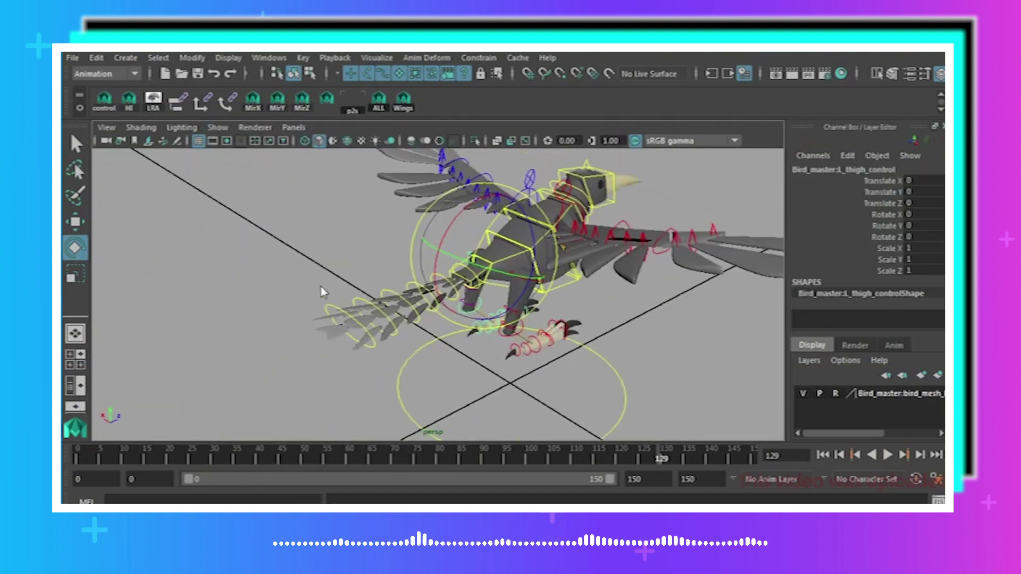
pyautogui.click(84, 152)
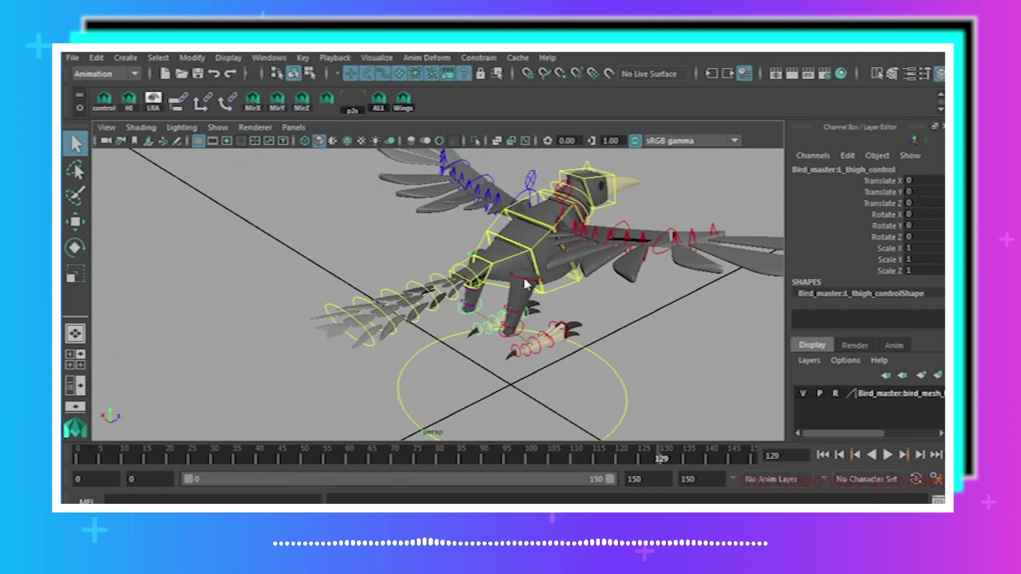
pyautogui.click(75, 248)
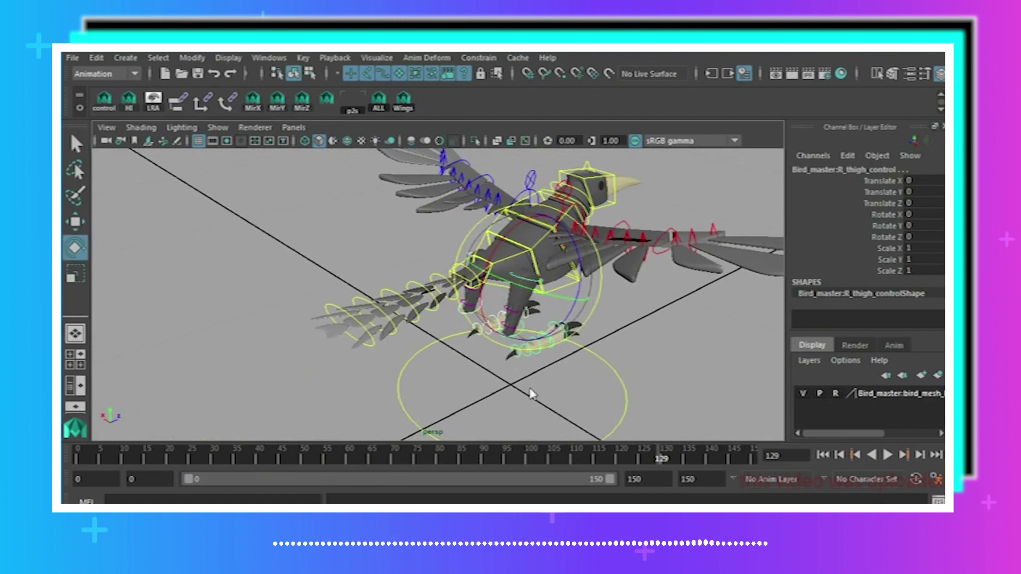
pyautogui.moveTo(508, 240); pyautogui.dragTo(495, 269)
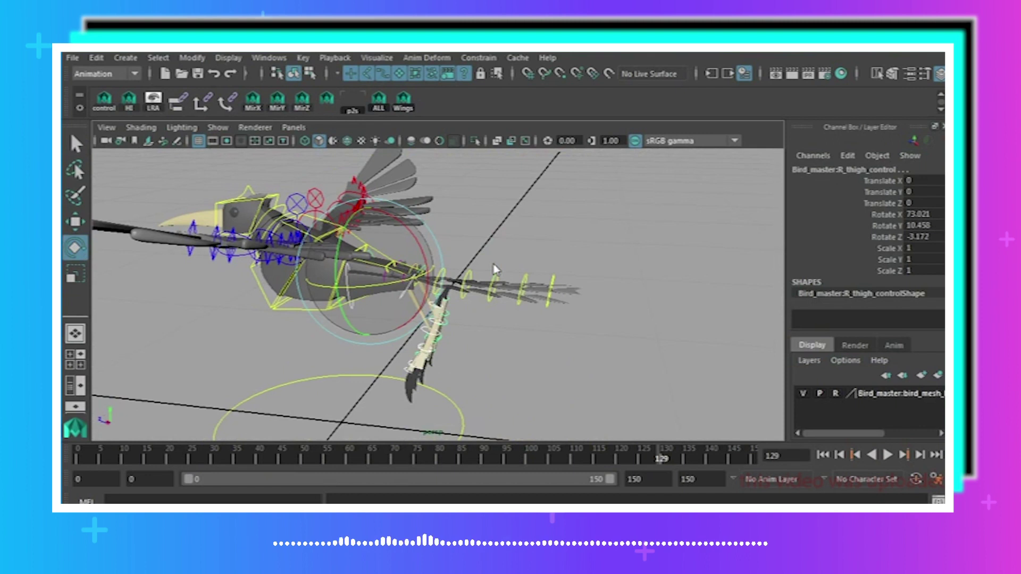
pyautogui.click(822, 456)
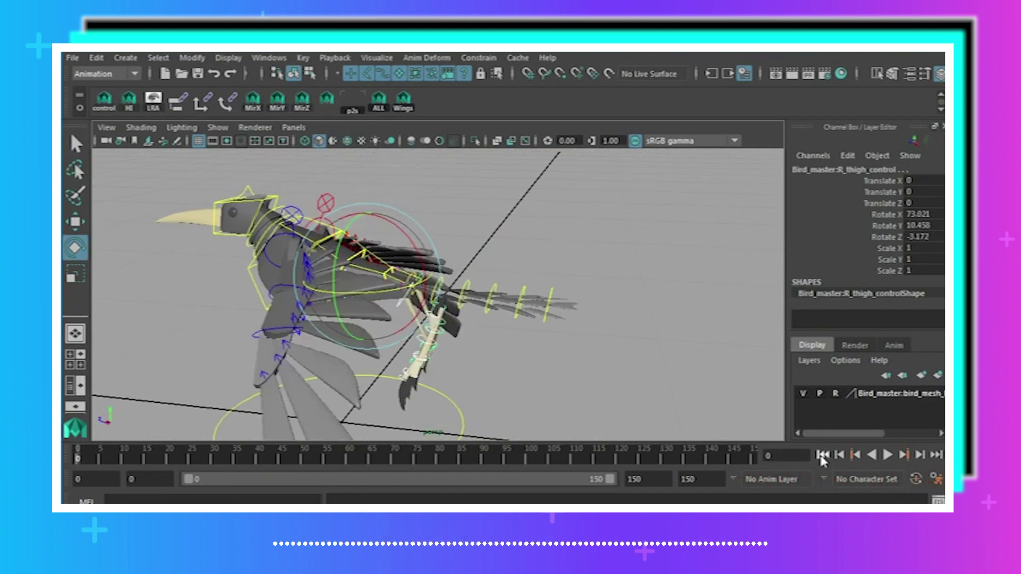
pyautogui.keyDown('alt'); pyautogui.moveTo(476, 306); pyautogui.dragTo(534, 353); pyautogui.keyUp('alt')
pyautogui.press('s')
# Rotate both knee controls to fold the lower legs against the body, key them at frame 0 and clear the selection.
pyautogui.click(321, 365)
pyautogui.click(363, 309)
pyautogui.keyDown('alt'); pyautogui.moveTo(363, 310); pyautogui.dragTo(580, 292); pyautogui.keyUp('alt')
pyautogui.keyDown('shift'); pyautogui.click(514, 294); pyautogui.keyUp('shift')
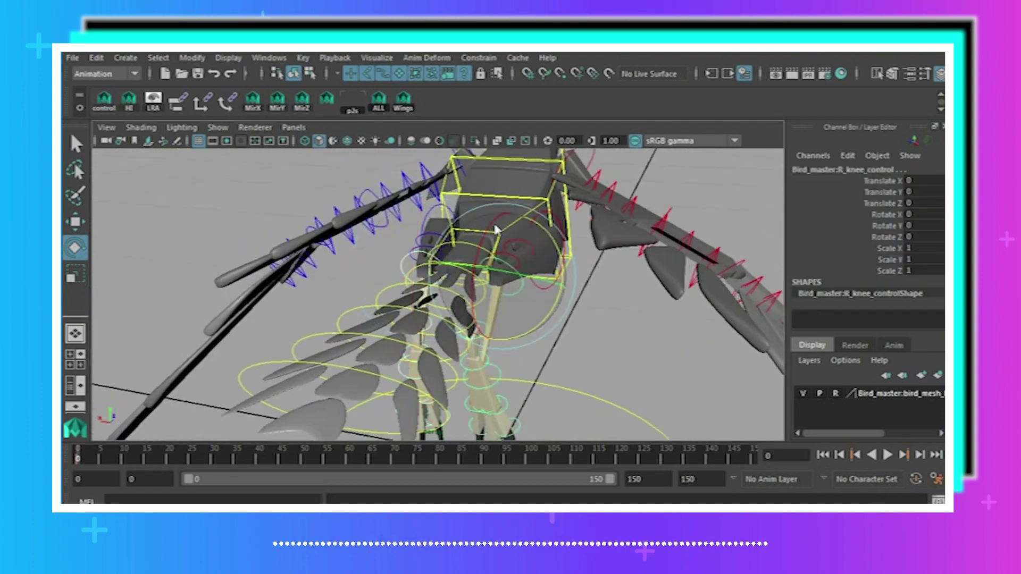
pyautogui.moveTo(492, 227); pyautogui.dragTo(479, 327)
pyautogui.keyDown('alt'); pyautogui.moveTo(582, 299); pyautogui.dragTo(529, 256); pyautogui.keyUp('alt')
pyautogui.press('s')
pyautogui.keyDown('alt'); pyautogui.moveTo(472, 165); pyautogui.dragTo(707, 327); pyautogui.keyUp('alt')
pyautogui.click(451, 173)
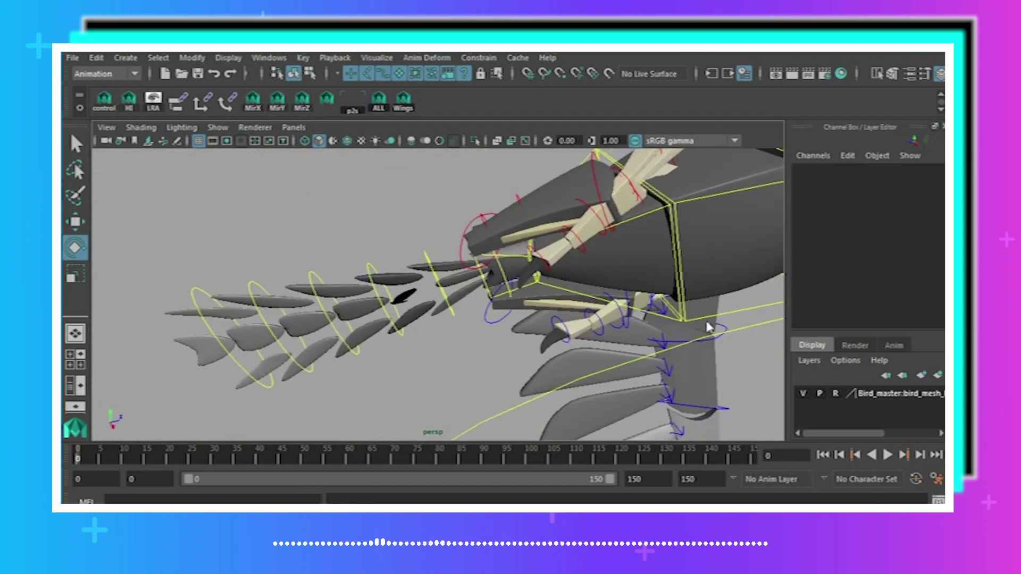
pyautogui.click(630, 322)
pyautogui.keyDown('shift'); pyautogui.click(602, 203); pyautogui.keyUp('shift')
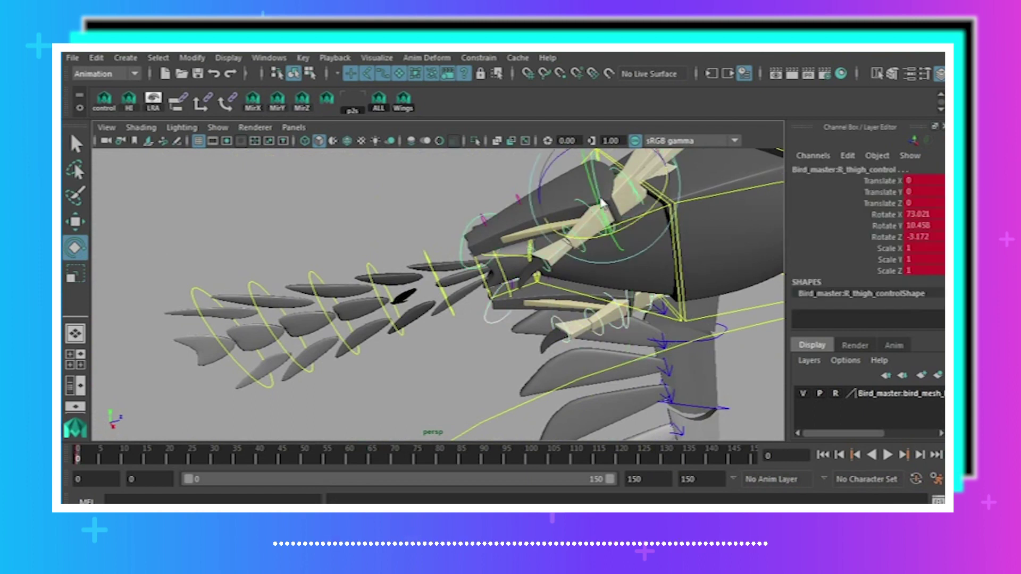
pyautogui.click(682, 346)
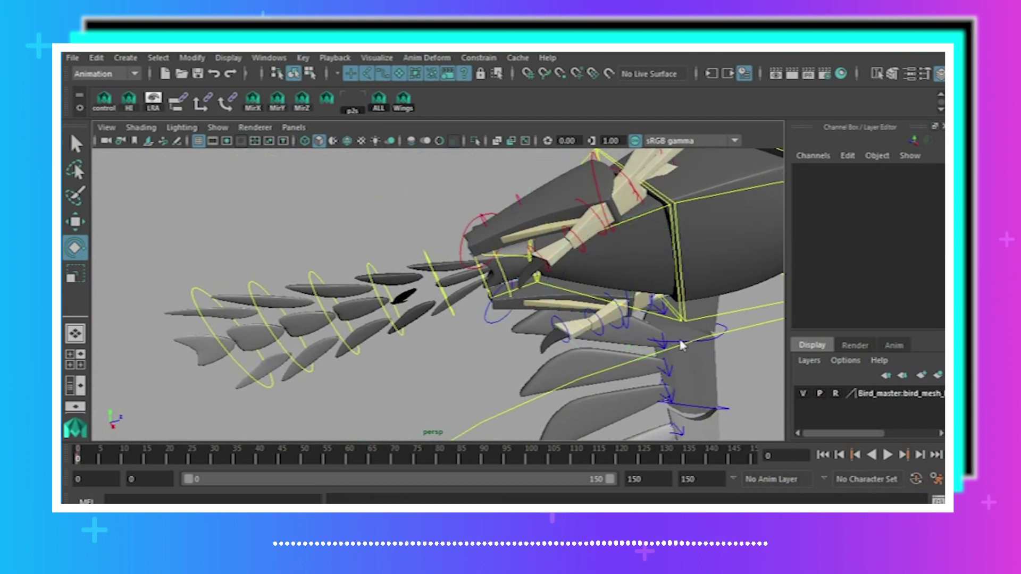
# Rotate both foot controls to 36.924 in X, key them at frame 0 and deselect them.
pyautogui.click(618, 325)
pyautogui.keyDown('shift'); pyautogui.click(590, 211); pyautogui.keyUp('shift')
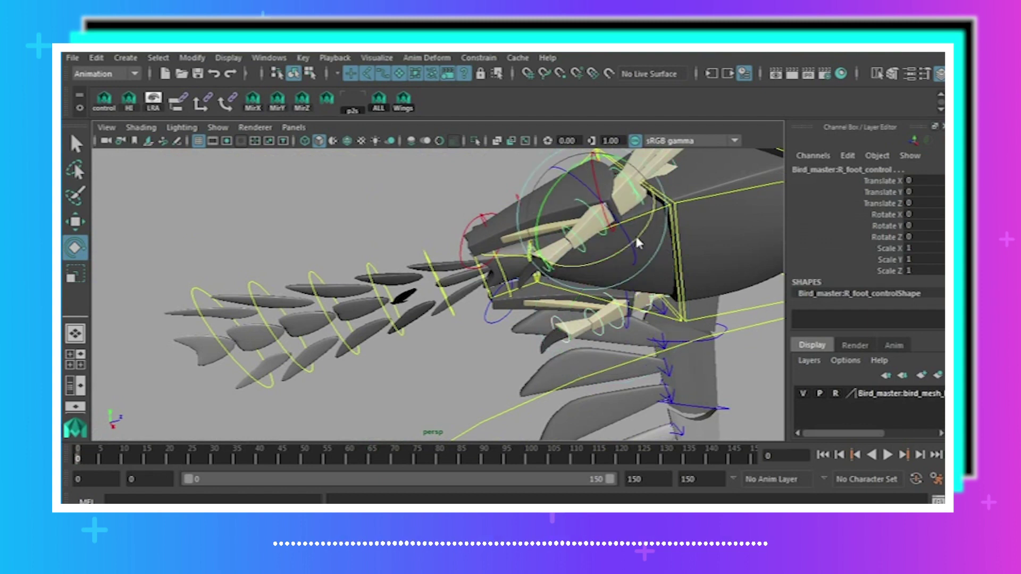
pyautogui.moveTo(639, 238); pyautogui.dragTo(537, 234)
pyautogui.press('s')
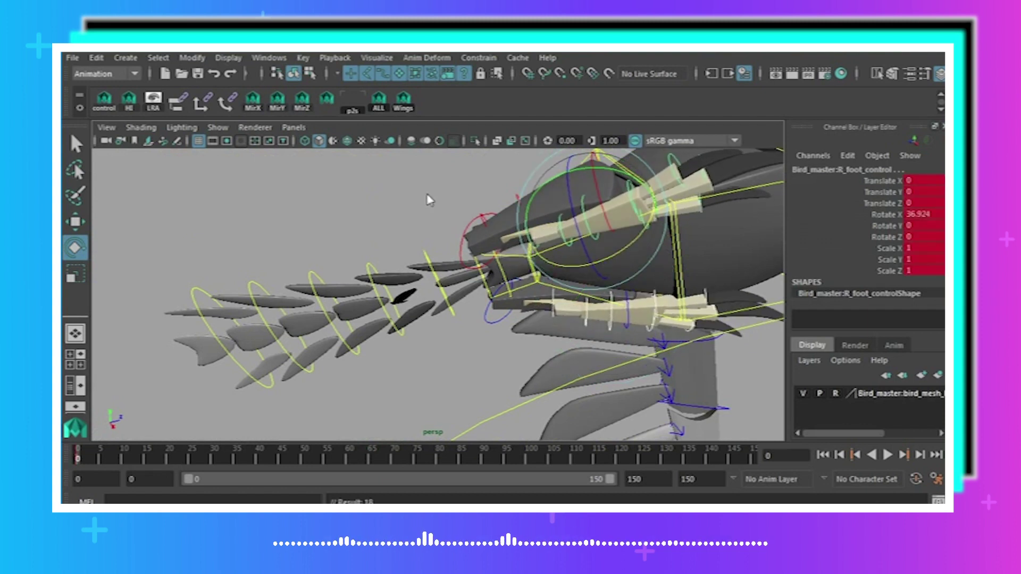
pyautogui.click(412, 199)
# Select the toe and claw controls on both feet, rotate them together to curl the toes, and key them at frame 0.
pyautogui.keyDown('alt'); pyautogui.moveTo(402, 200); pyautogui.dragTo(365, 218, button='middle'); pyautogui.keyUp('alt')
pyautogui.keyDown('alt'); pyautogui.moveTo(365, 218); pyautogui.dragTo(329, 222); pyautogui.keyUp('alt')
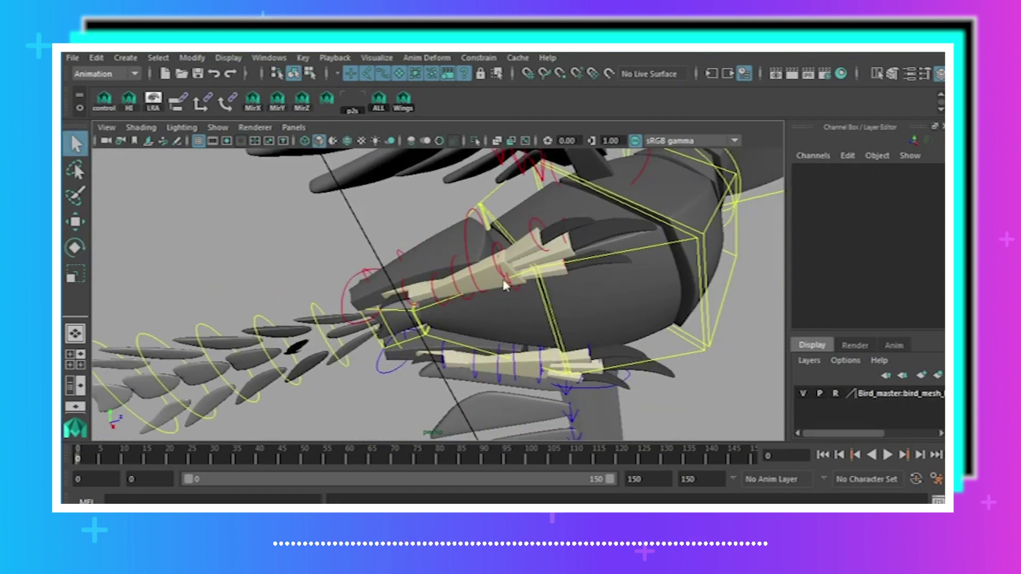
pyautogui.keyDown('alt'); pyautogui.moveTo(505, 286); pyautogui.dragTo(499, 265); pyautogui.keyUp('alt')
pyautogui.click(493, 200)
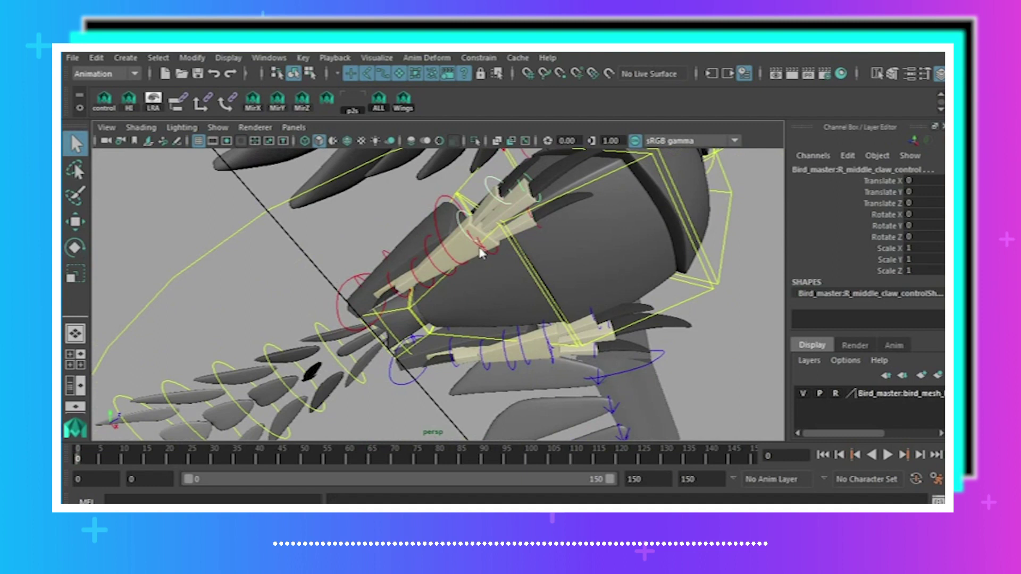
pyautogui.hotkey('ctrl', 'z')
pyautogui.click(488, 255)
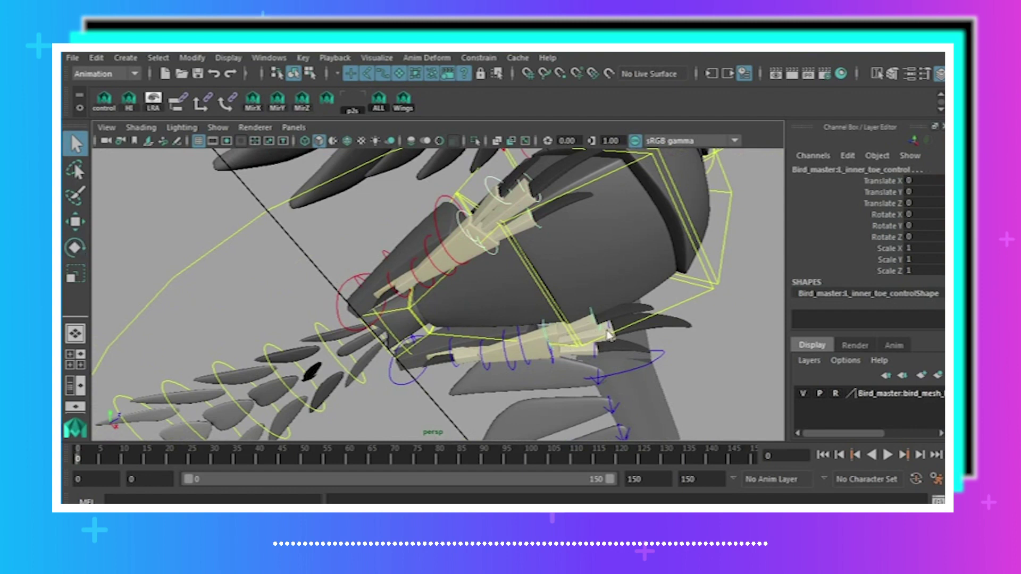
pyautogui.keyDown('alt'); pyautogui.moveTo(610, 333); pyautogui.dragTo(542, 283); pyautogui.keyUp('alt')
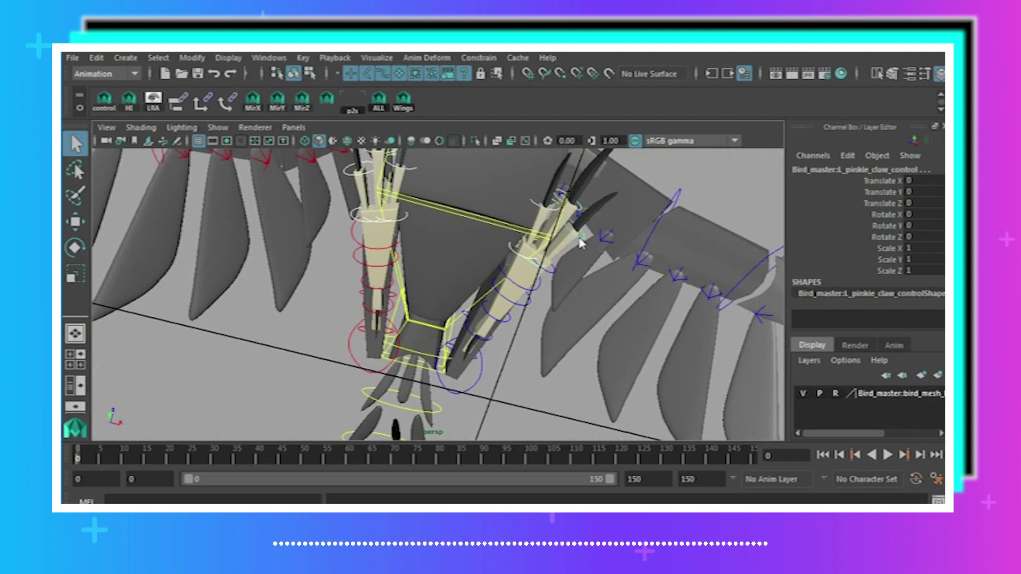
pyautogui.click(73, 245)
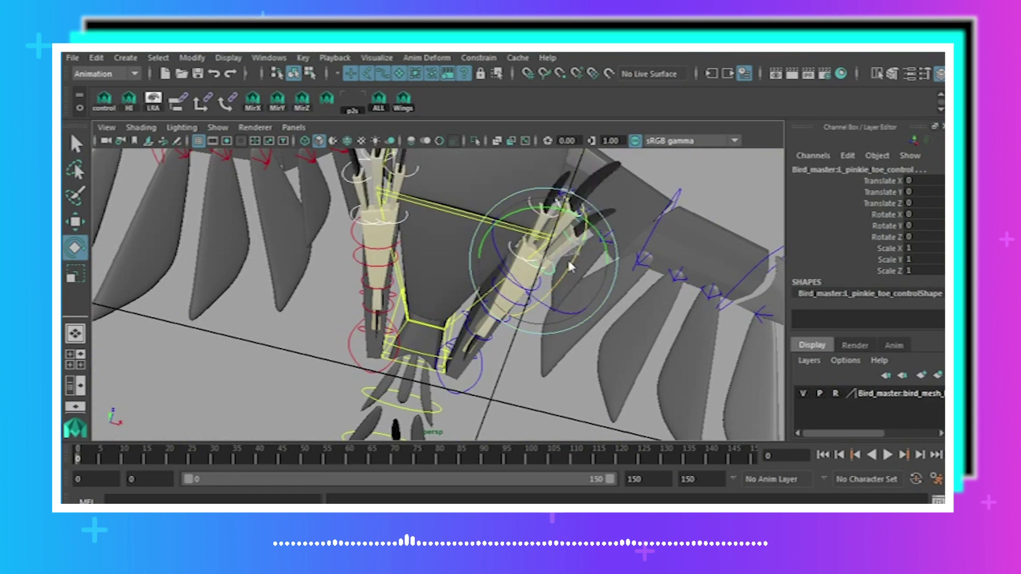
pyautogui.moveTo(568, 264); pyautogui.dragTo(534, 311)
pyautogui.keyDown('alt'); pyautogui.moveTo(537, 312); pyautogui.dragTo(592, 332); pyautogui.keyUp('alt')
pyautogui.press('s')
pyautogui.click(309, 344)
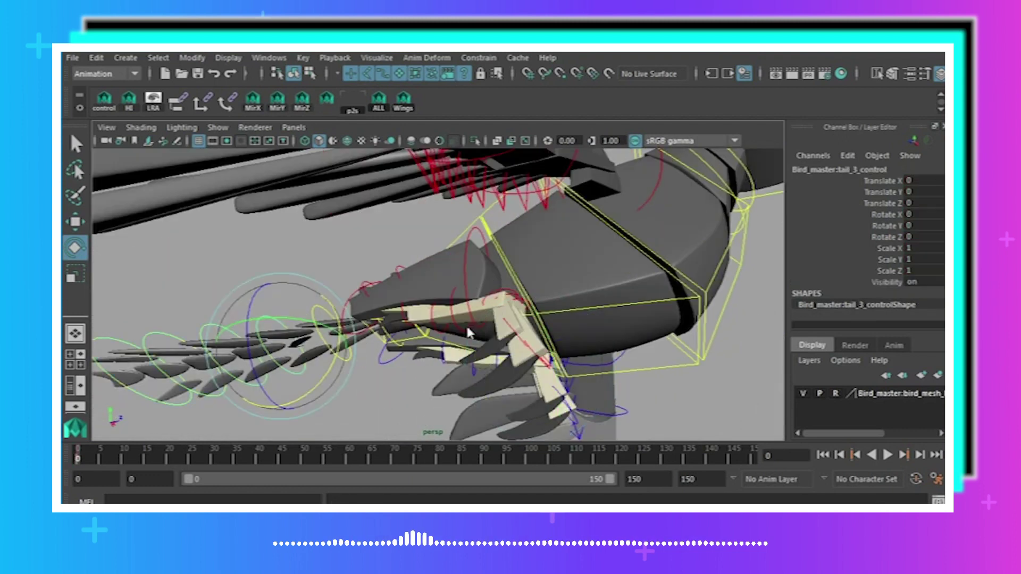
# Rotate both foot controls inward to X 37.868, Y 13.544, Z -29.381 and key them at frame 0.
pyautogui.keyDown('alt'); pyautogui.moveTo(468, 332); pyautogui.dragTo(473, 296); pyautogui.keyUp('alt')
pyautogui.click(477, 291)
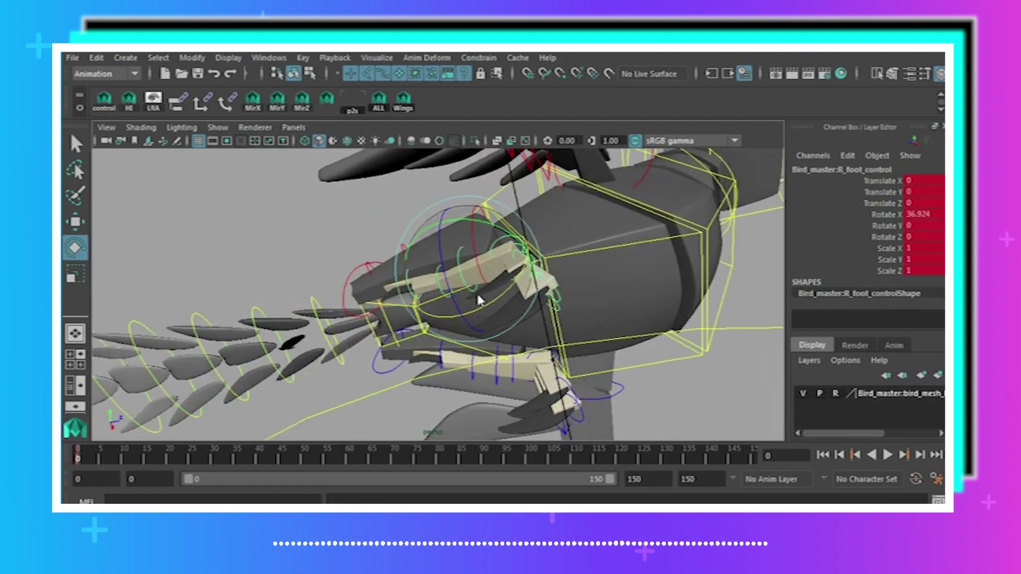
pyautogui.click(502, 380)
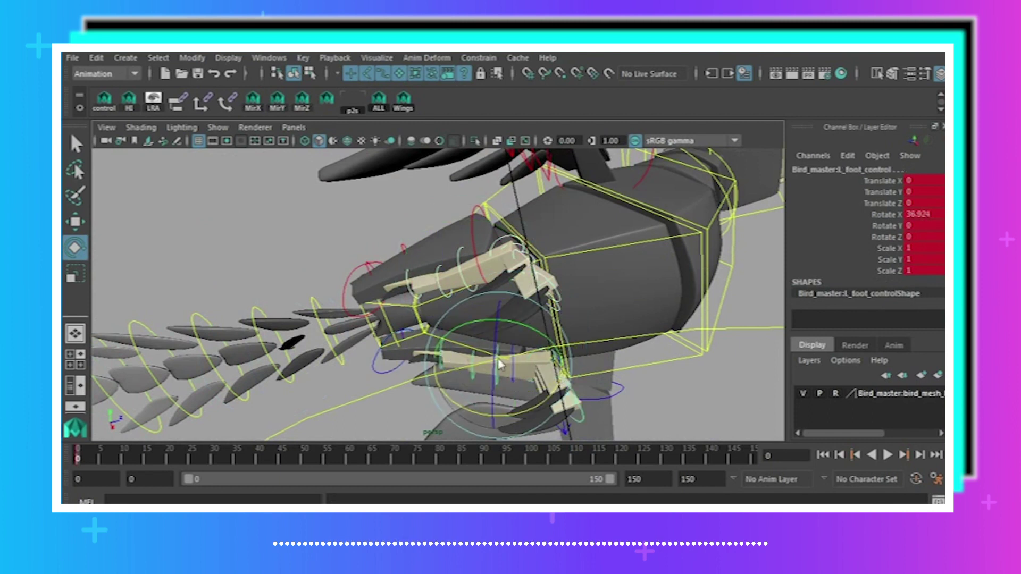
pyautogui.keyDown('alt'); pyautogui.moveTo(500, 365); pyautogui.dragTo(366, 392); pyautogui.keyUp('alt')
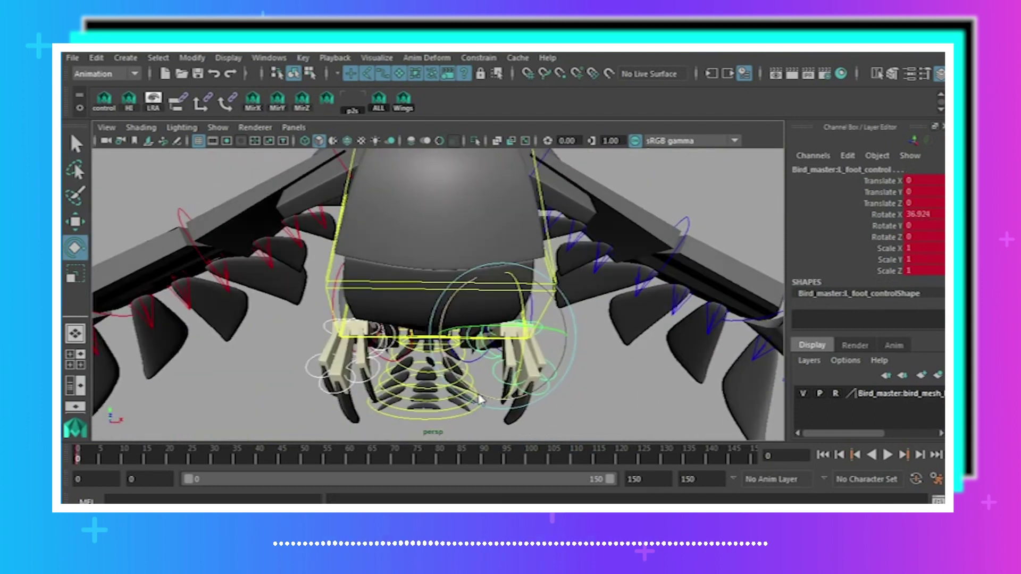
pyautogui.moveTo(480, 400); pyautogui.dragTo(508, 385)
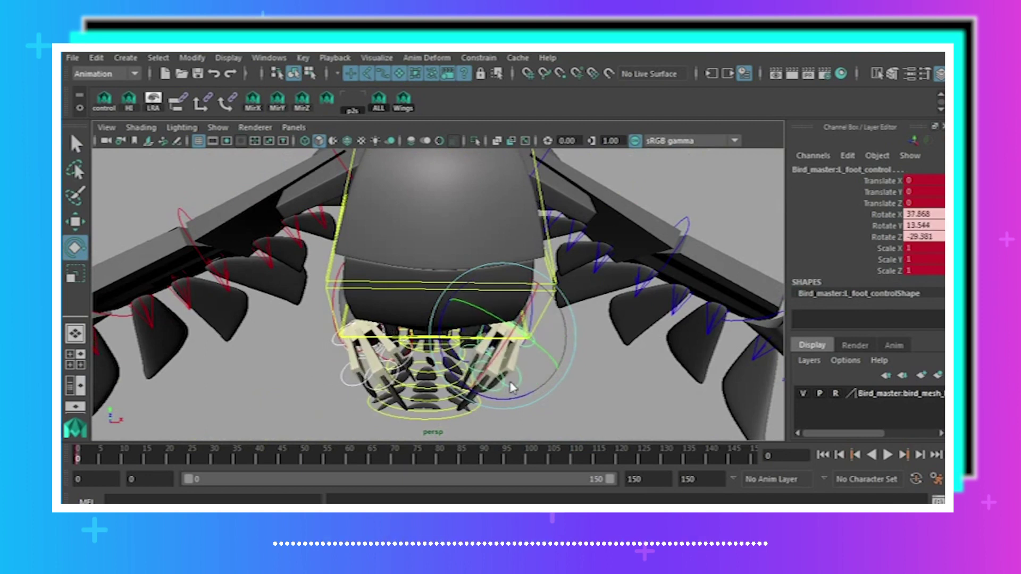
pyautogui.press('s')
pyautogui.keyDown('alt'); pyautogui.moveTo(425, 360); pyautogui.dragTo(508, 323); pyautogui.keyUp('alt')
pyautogui.press('7')
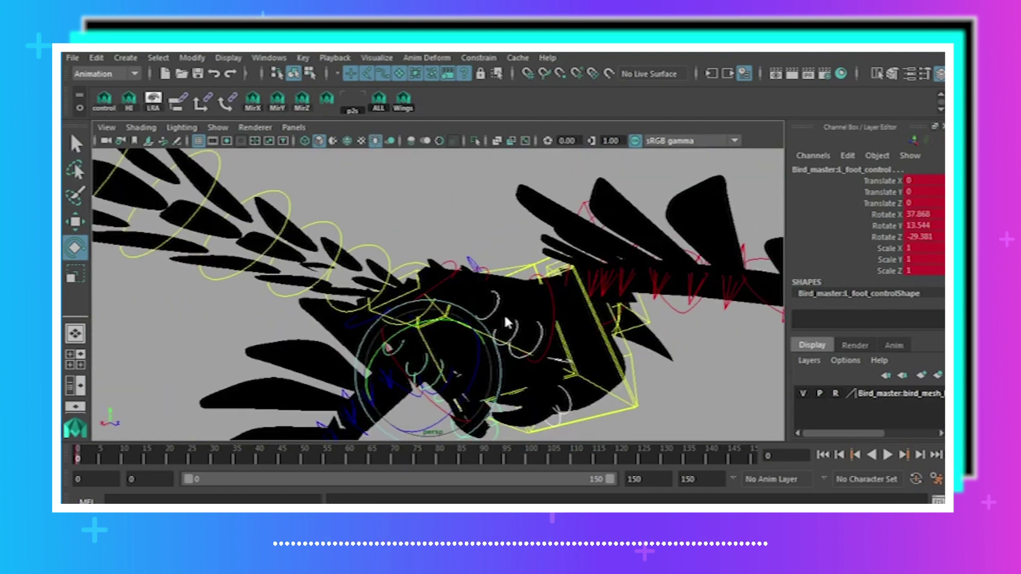
pyautogui.click(447, 232)
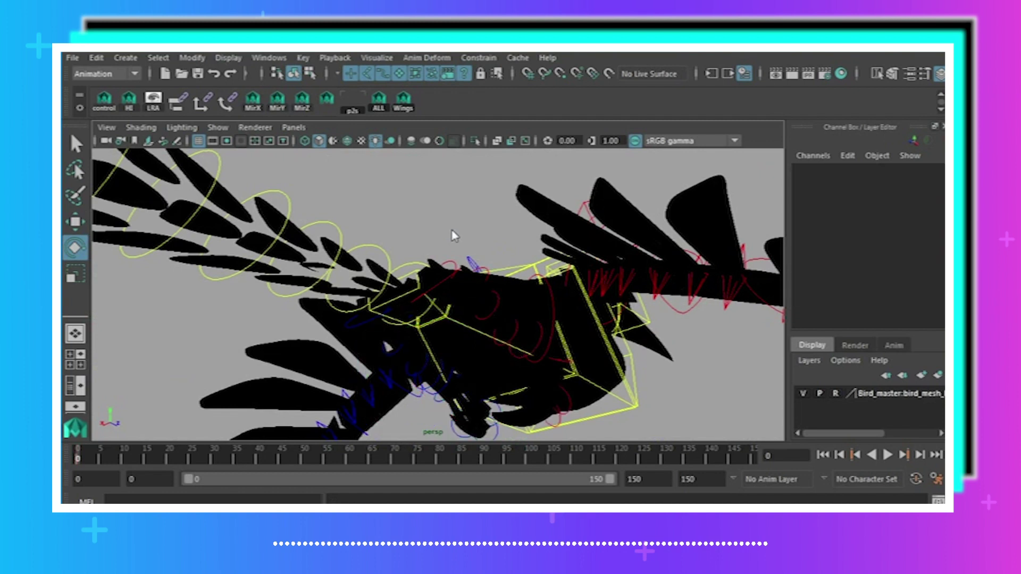
pyautogui.press('5')
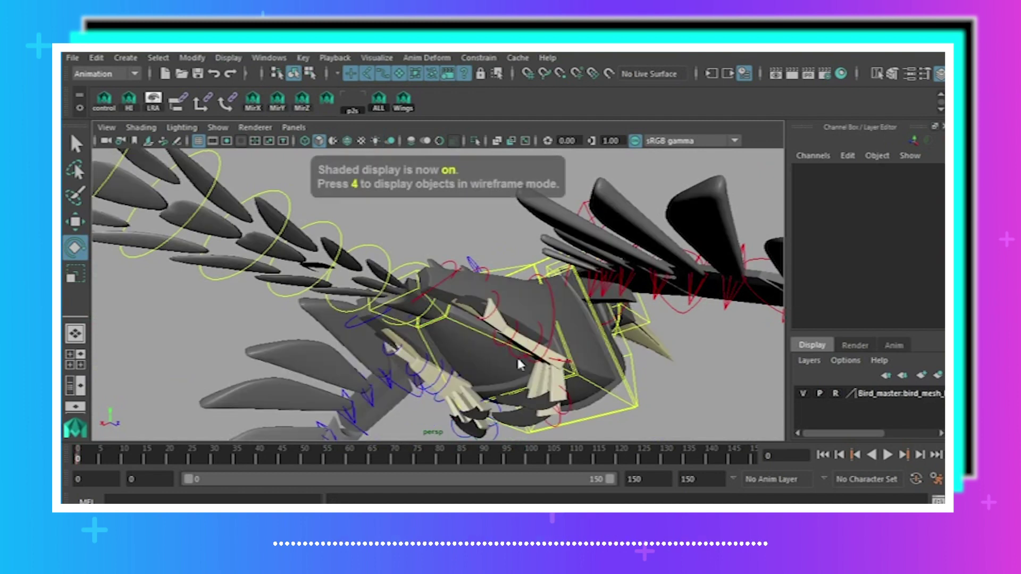
# Rotate the back toe controls of both feet to -47.132 in X, key them at frame 0 and clear the selection.
pyautogui.click(520, 364)
pyautogui.press('q')
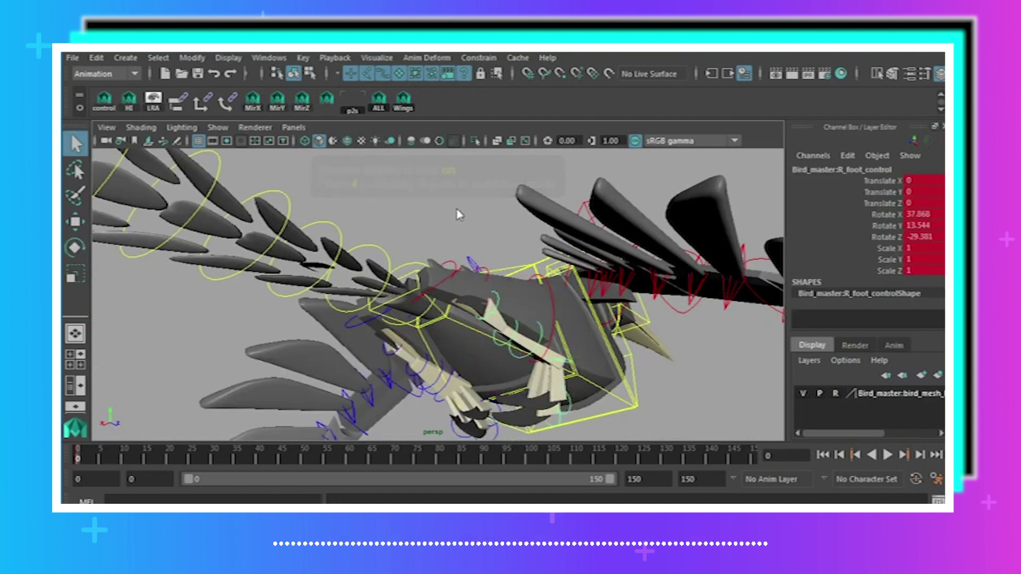
pyautogui.click(458, 216)
pyautogui.click(493, 333)
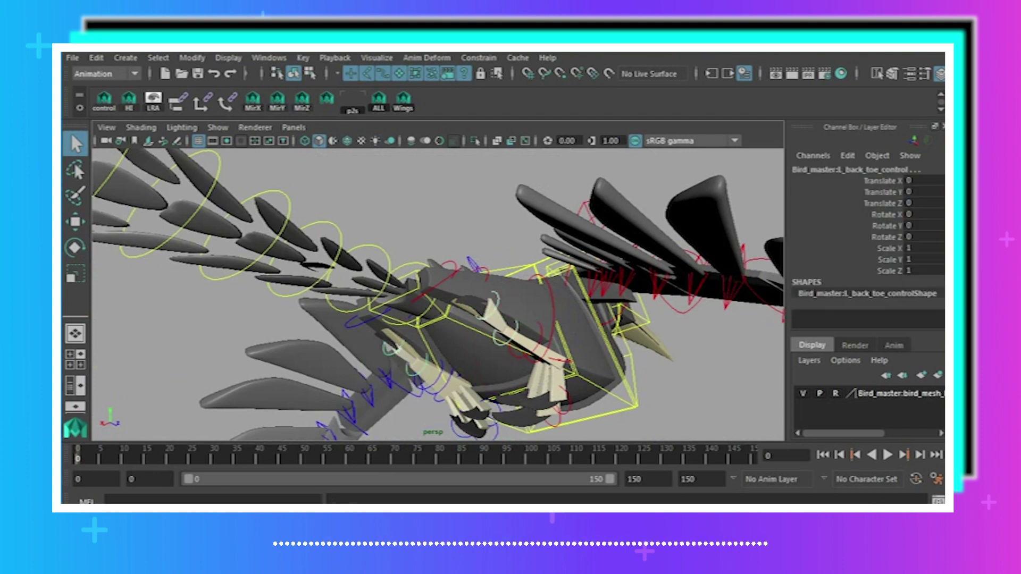
pyautogui.click(74, 249)
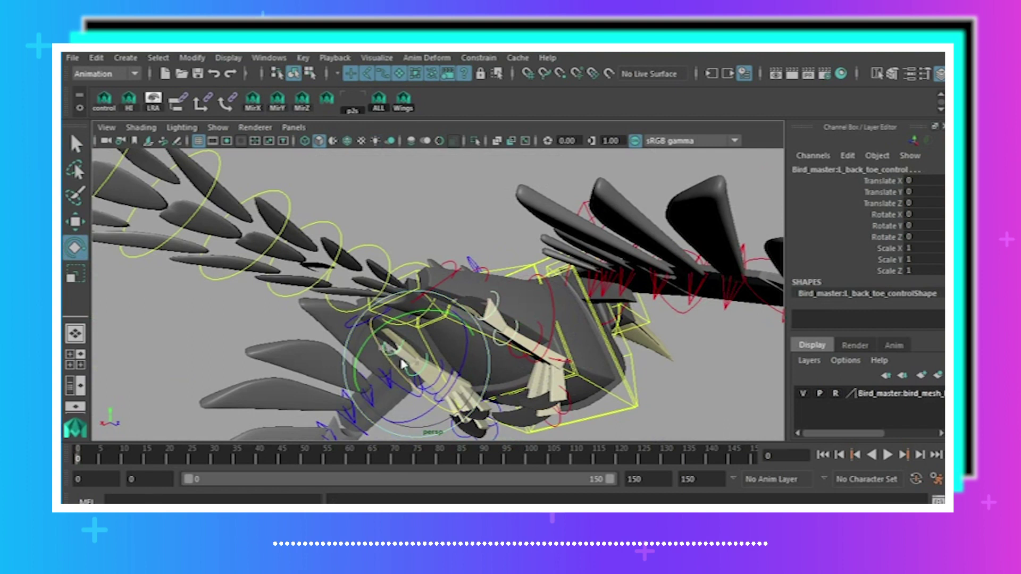
pyautogui.moveTo(402, 365); pyautogui.dragTo(80, 404)
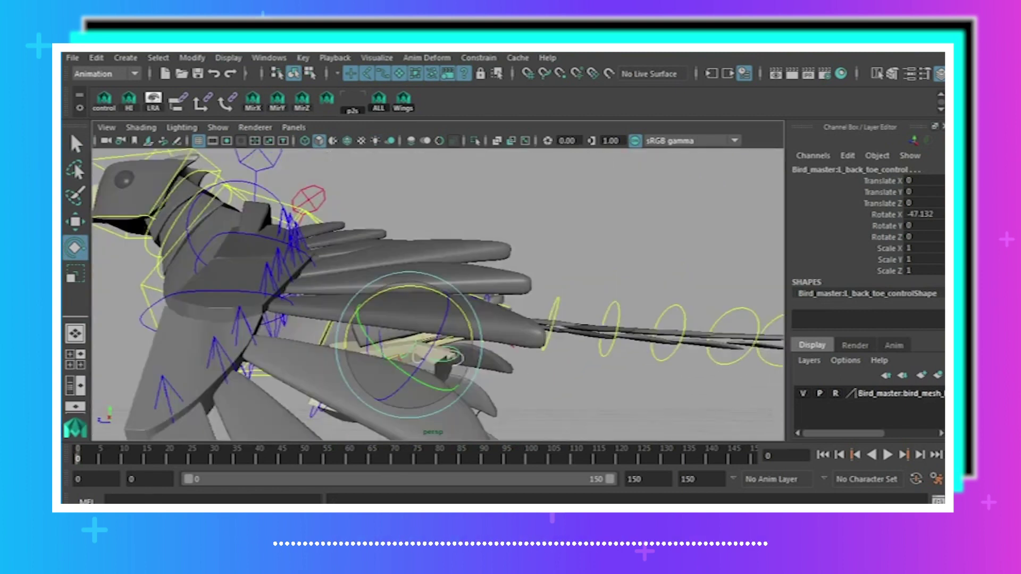
pyautogui.keyDown('alt'); pyautogui.moveTo(139, 385); pyautogui.dragTo(418, 394); pyautogui.keyUp('alt')
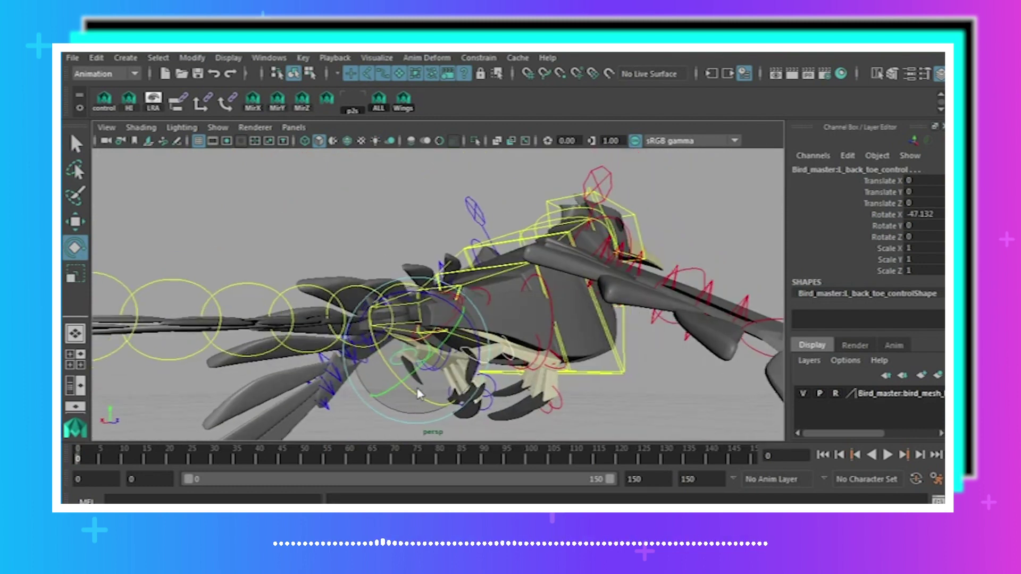
pyautogui.press('s')
pyautogui.scroll(-3, 472, 306)
pyautogui.click(362, 271)
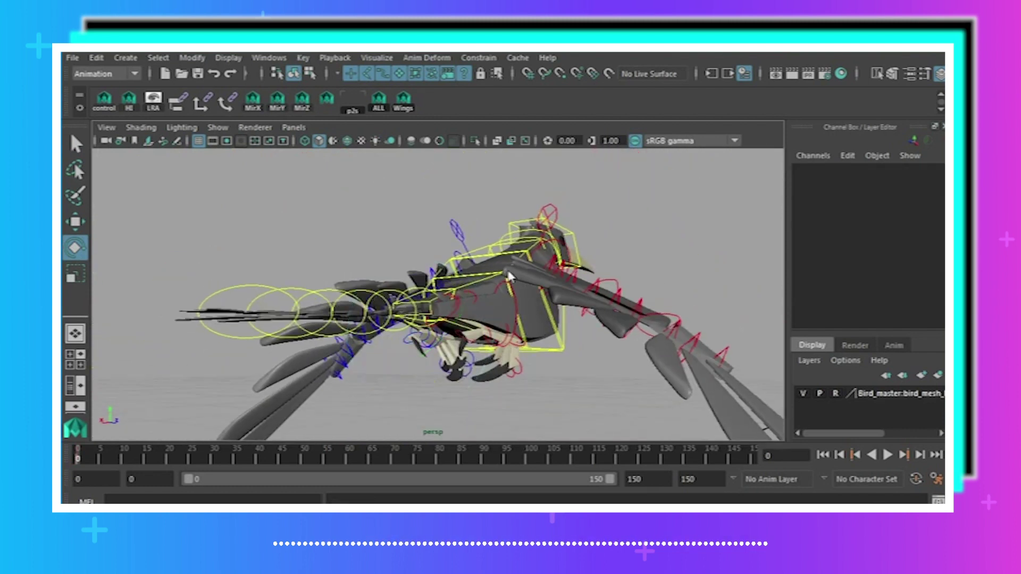
# Hide the rig's NURBS control curves so only the bird mesh is displayed.
pyautogui.keyDown('alt'); pyautogui.moveTo(361, 282); pyautogui.dragTo(229, 160); pyautogui.keyUp('alt')
pyautogui.click(218, 127)
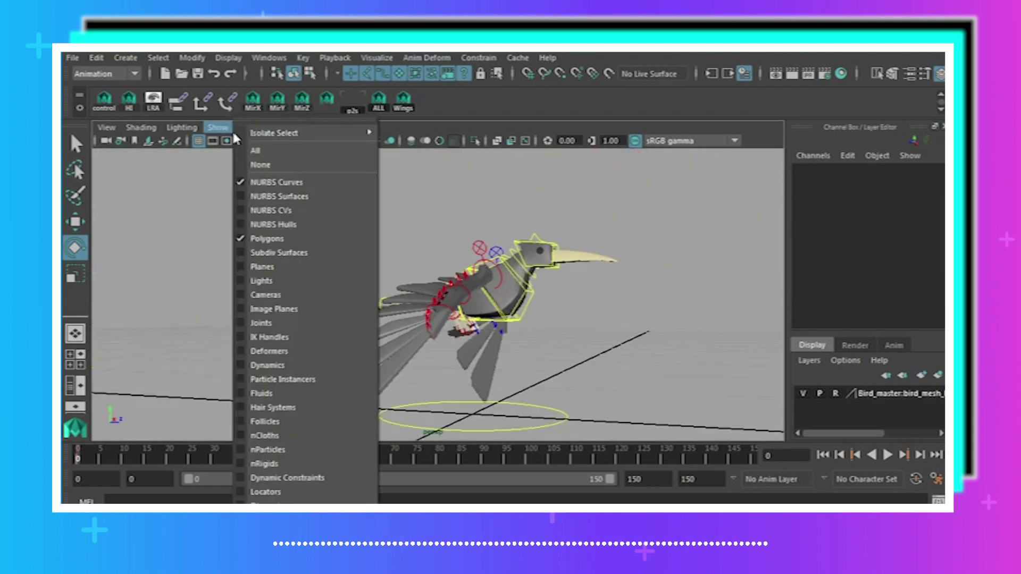
pyautogui.click(275, 182)
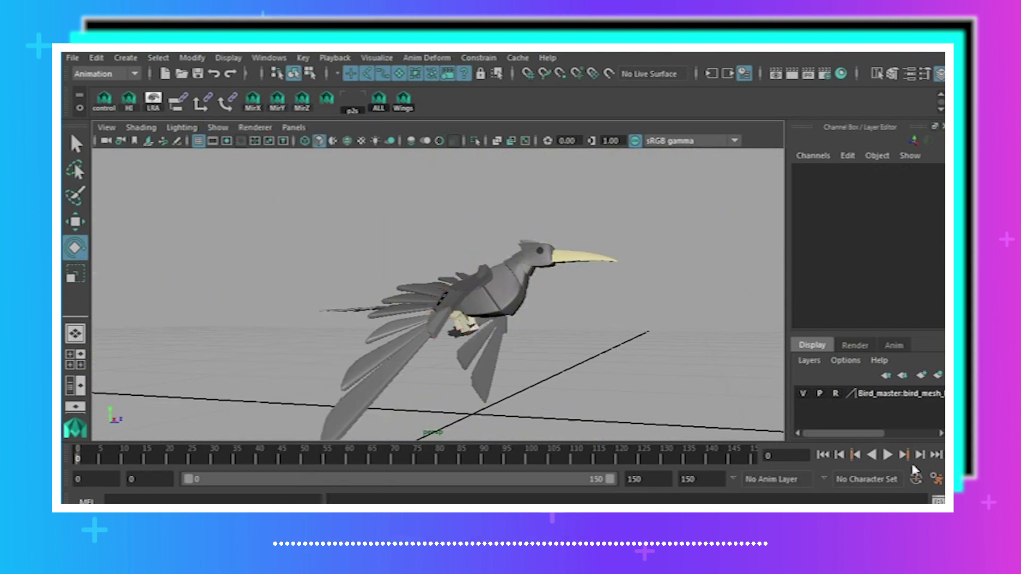
# Play back the flight animation to check the tucked legs from another angle, stop it and return to frame 0.
pyautogui.click(887, 455)
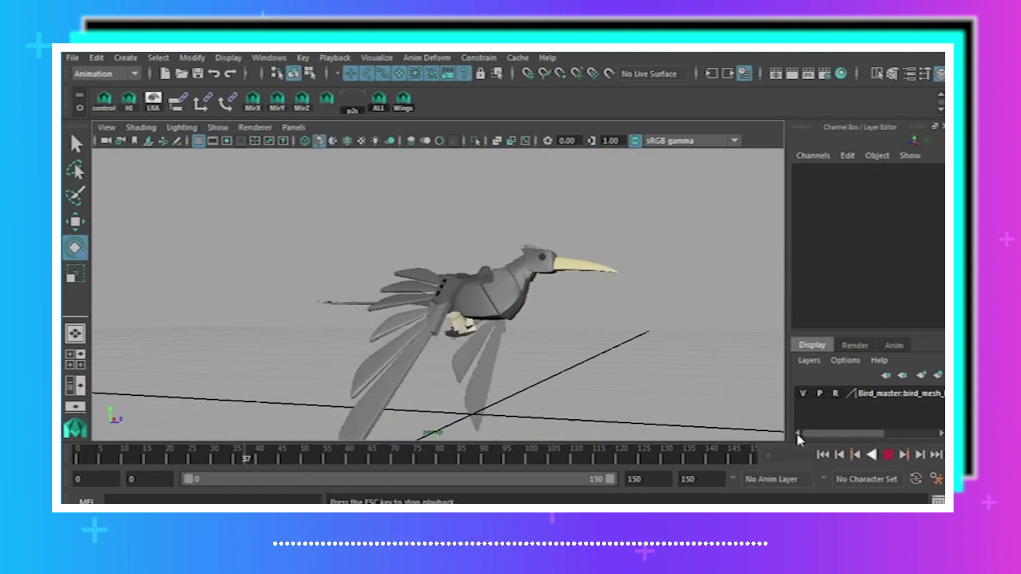
pyautogui.keyDown('alt'); pyautogui.moveTo(616, 413); pyautogui.dragTo(614, 372); pyautogui.keyUp('alt')
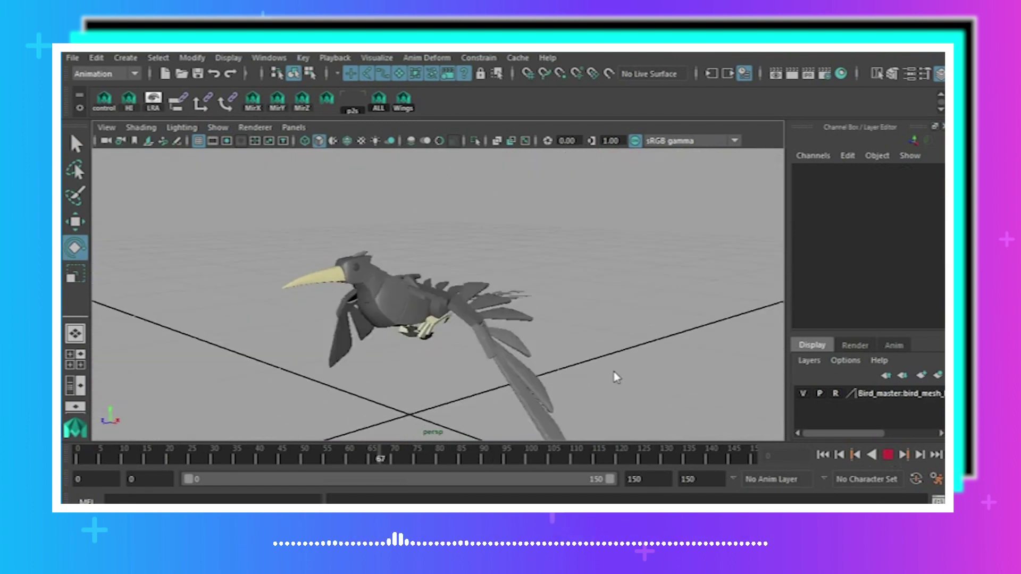
pyautogui.click(888, 455)
pyautogui.click(823, 455)
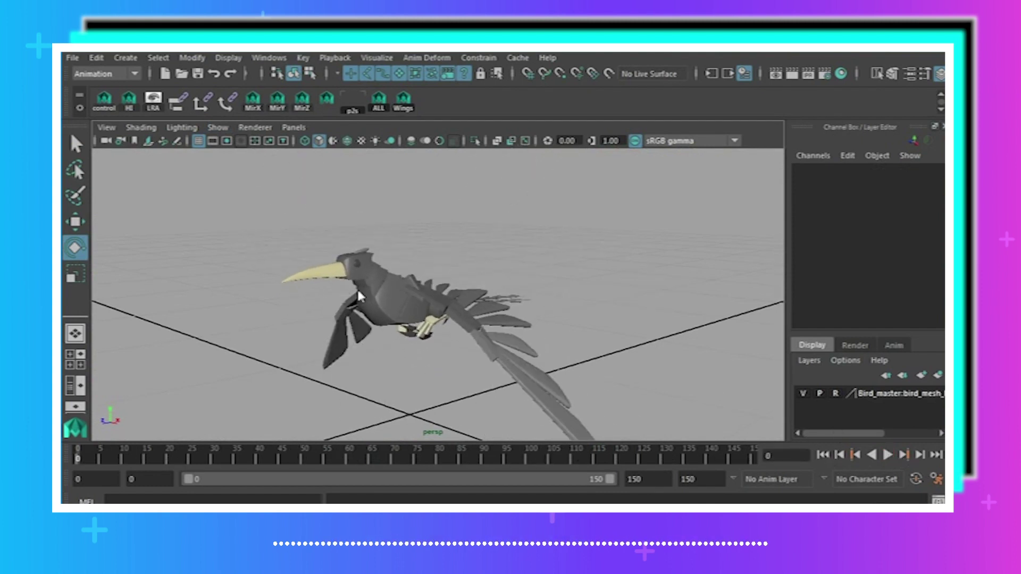
# Display the rig's NURBS control curves in the viewport again.
pyautogui.scroll(3, 360, 295)
pyautogui.click(217, 128)
pyautogui.click(286, 181)
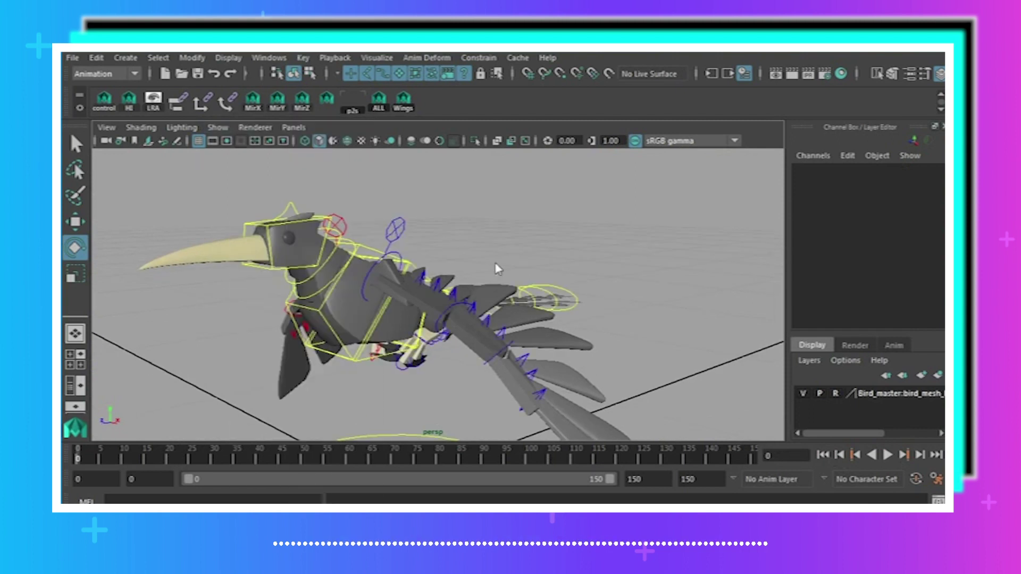
# Select all the tail controls from the tail tip up to the butt control.
pyautogui.keyDown('alt'); pyautogui.moveTo(497, 269); pyautogui.dragTo(609, 387); pyautogui.keyUp('alt')
pyautogui.click(609, 388)
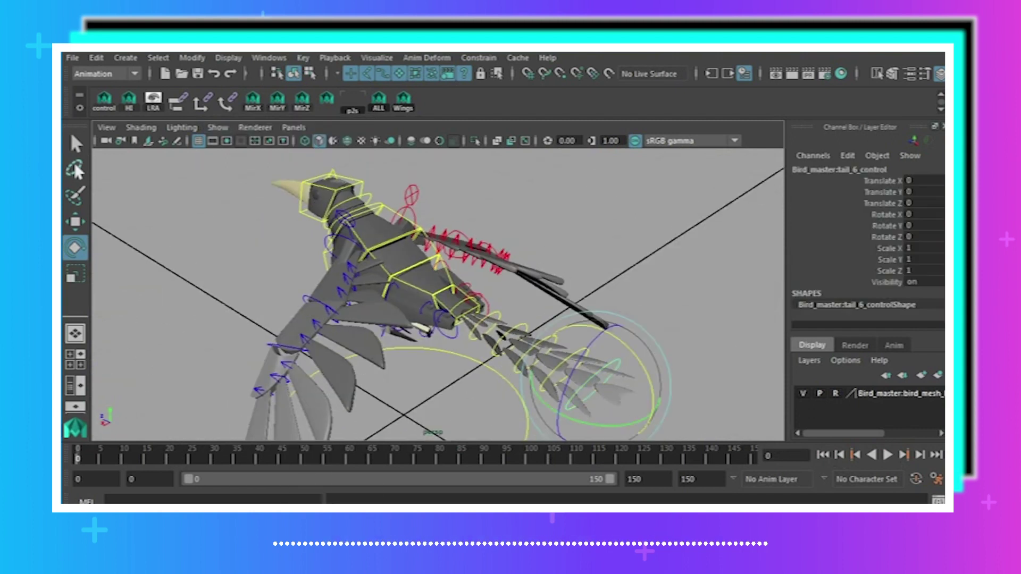
pyautogui.click(78, 143)
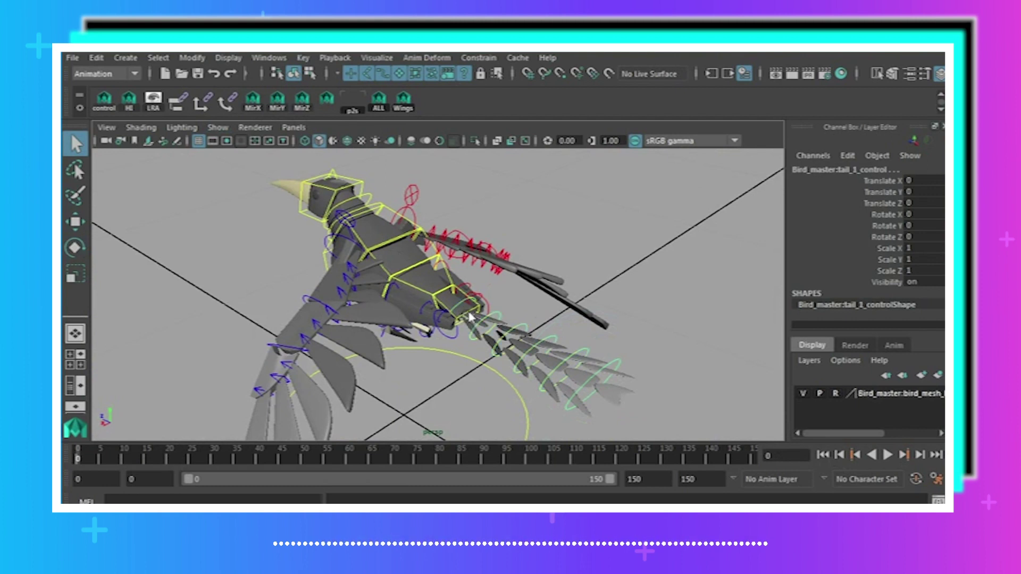
pyautogui.keyDown('alt'); pyautogui.moveTo(500, 353); pyautogui.dragTo(366, 345); pyautogui.keyUp('alt')
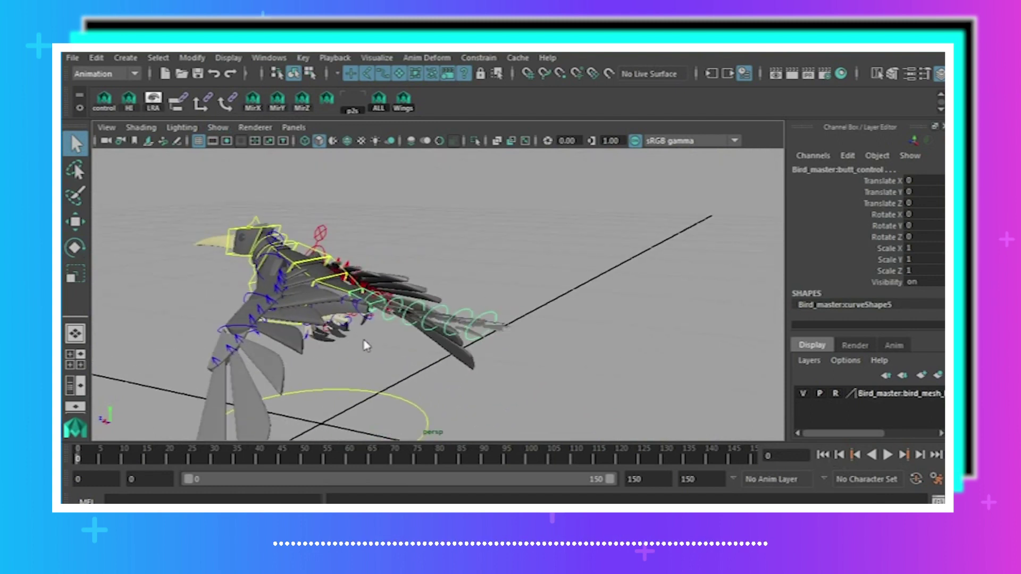
# Switch the viewport to the orthographic side view, give it the blue gradient background and frame the bird closely.
pyautogui.click(294, 127)
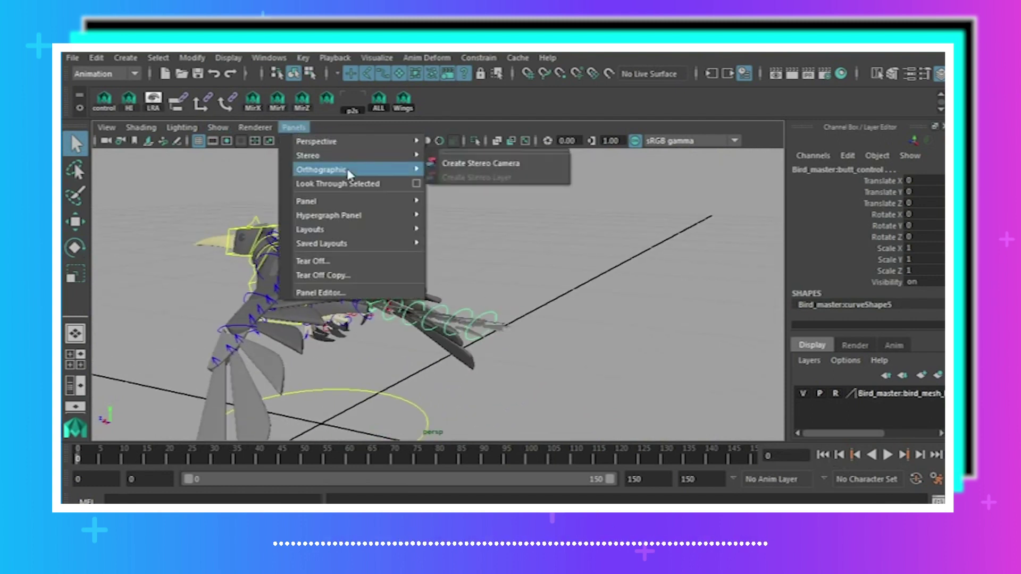
pyautogui.moveTo(342, 166)
pyautogui.click(449, 183)
pyautogui.keyDown('alt'); pyautogui.click(519, 301); pyautogui.keyUp('alt')
pyautogui.keyDown('alt'); pyautogui.moveTo(519, 301); pyautogui.dragTo(468, 276, button='right'); pyautogui.keyUp('alt')
pyautogui.keyDown('alt'); pyautogui.moveTo(468, 276); pyautogui.dragTo(458, 302, button='middle'); pyautogui.keyUp('alt')
pyautogui.hotkey('alt', 'b')
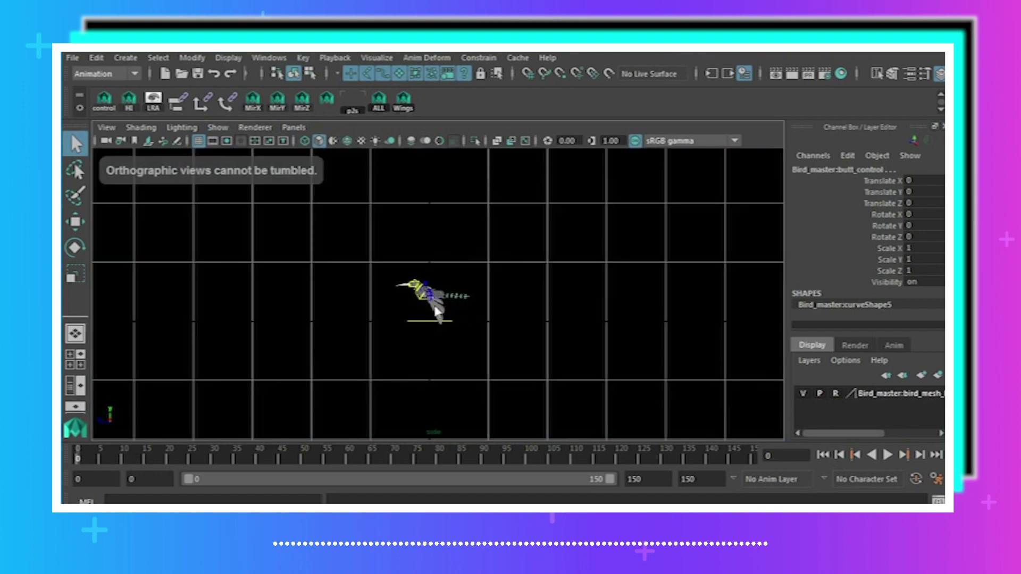
pyautogui.hotkey('alt', 'b')
pyautogui.hotkey('alt', 'b')
pyautogui.hotkey('alt', 'b')
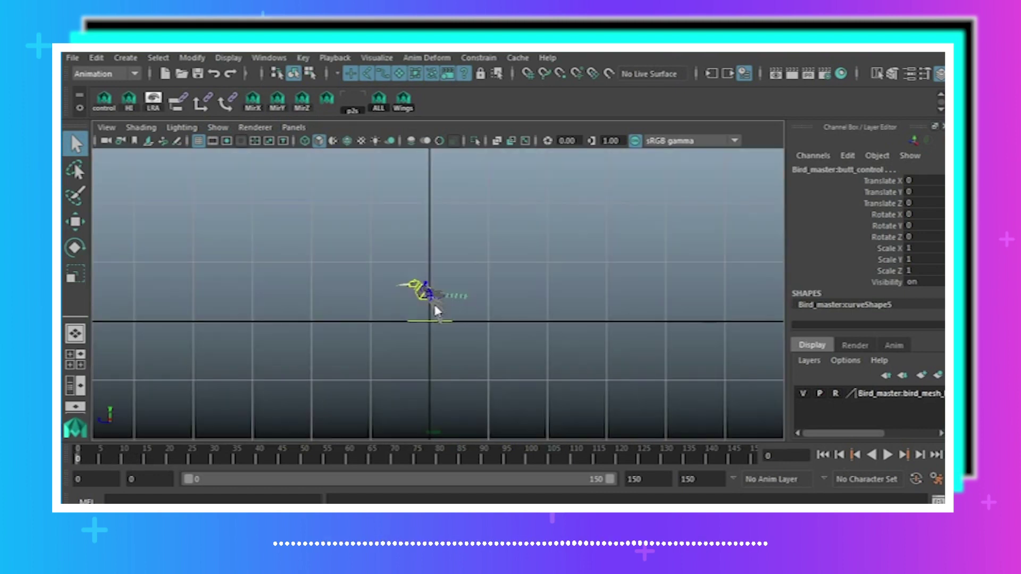
pyautogui.scroll(4, 516, 323)
pyautogui.keyDown('alt'); pyautogui.click(520, 319); pyautogui.keyUp('alt')
pyautogui.keyDown('alt'); pyautogui.moveTo(521, 319); pyautogui.dragTo(736, 365, button='right'); pyautogui.keyUp('alt')
pyautogui.keyDown('alt'); pyautogui.moveTo(638, 338); pyautogui.dragTo(559, 349, button='middle'); pyautogui.keyUp('alt')
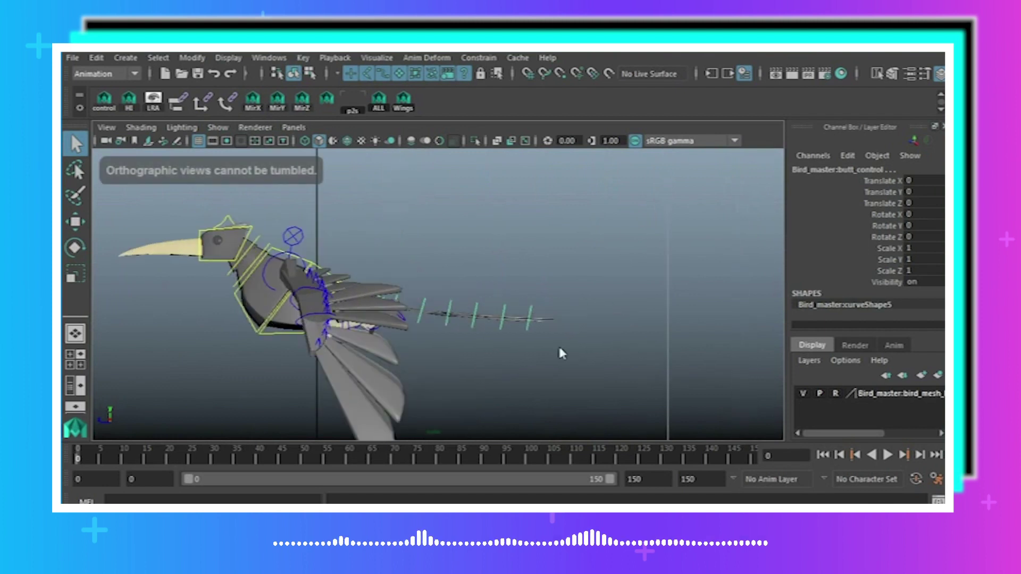
# Rotate the selected tail controls upward to 4.422 in X and key them at frame 15.
pyautogui.hotkey('alt', 'v')
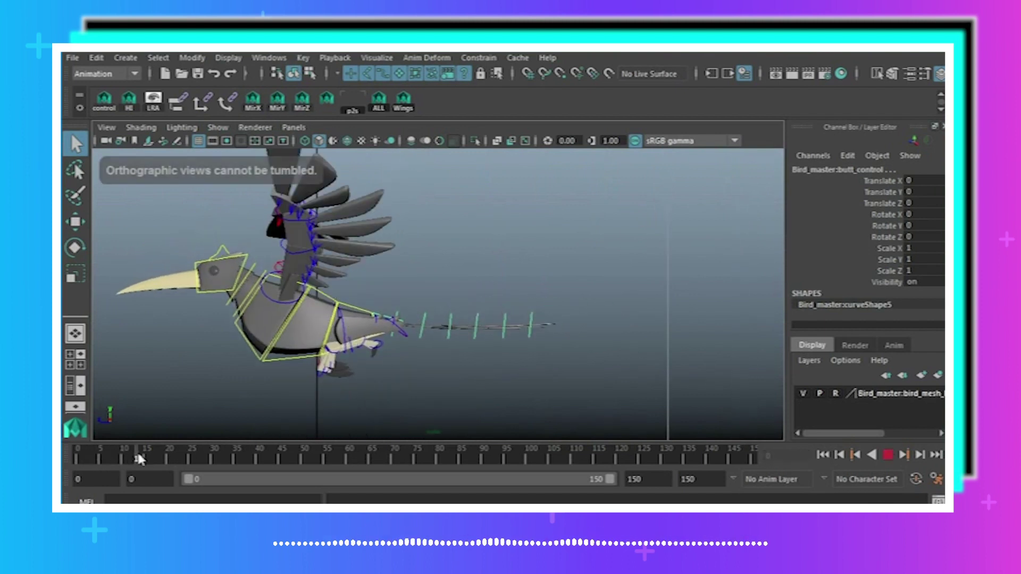
pyautogui.press('e')
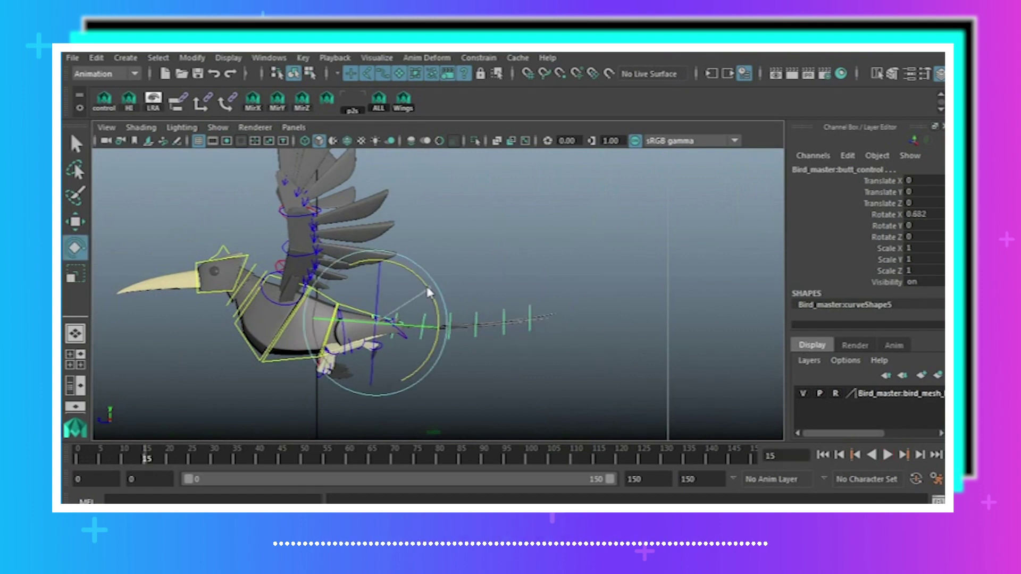
pyautogui.moveTo(430, 293); pyautogui.dragTo(429, 291)
pyautogui.press('s')
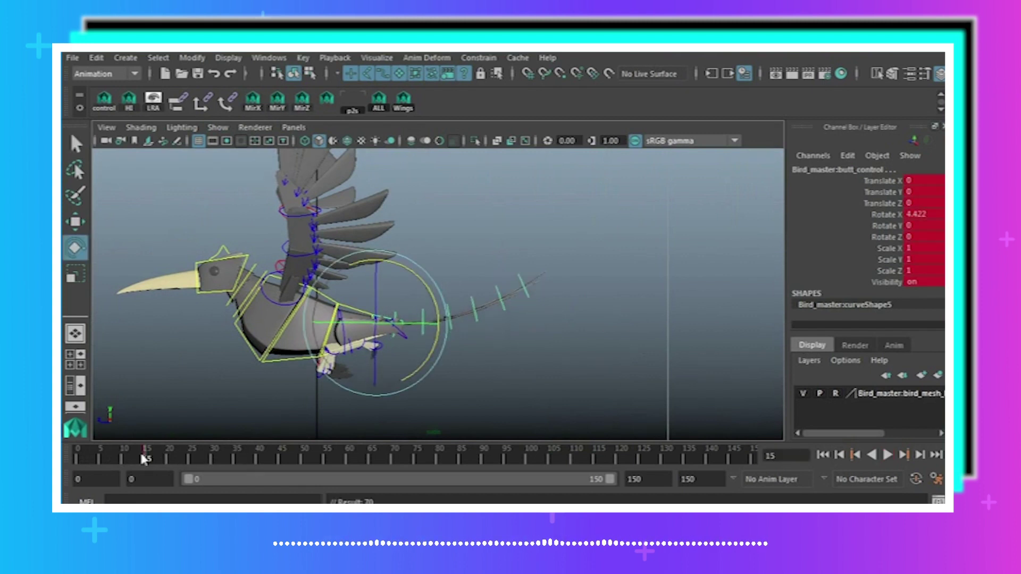
# Rotate the tail controls to -0.722 in X and key them at frame 0.
pyautogui.hotkey('alt', 'v')
pyautogui.click(74, 455)
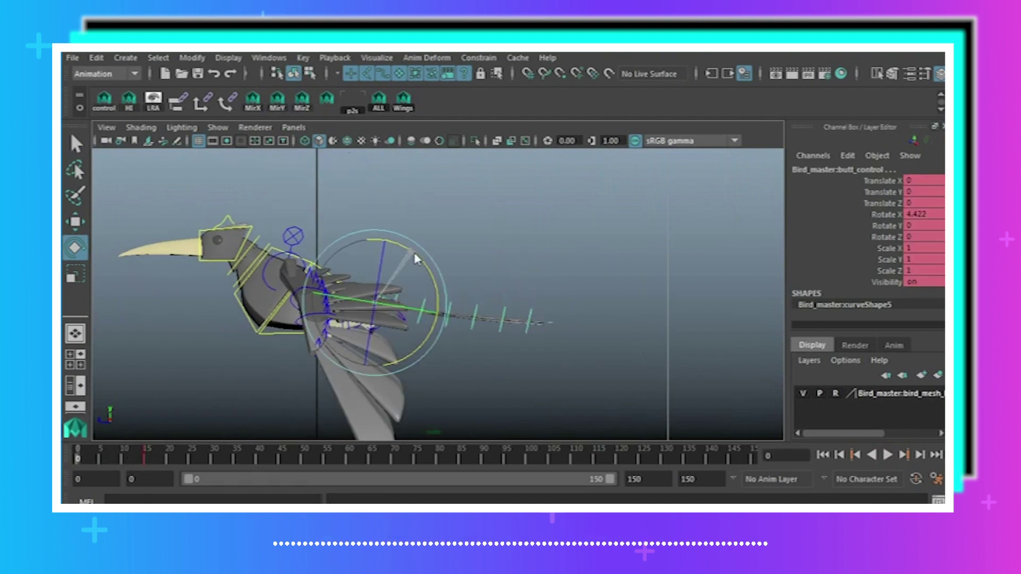
pyautogui.press('s')
# Repeat the tail's frame 0 pose as a key at frame 30 and its frame 15 pose at frame 45.
pyautogui.hotkey('alt', 'v')
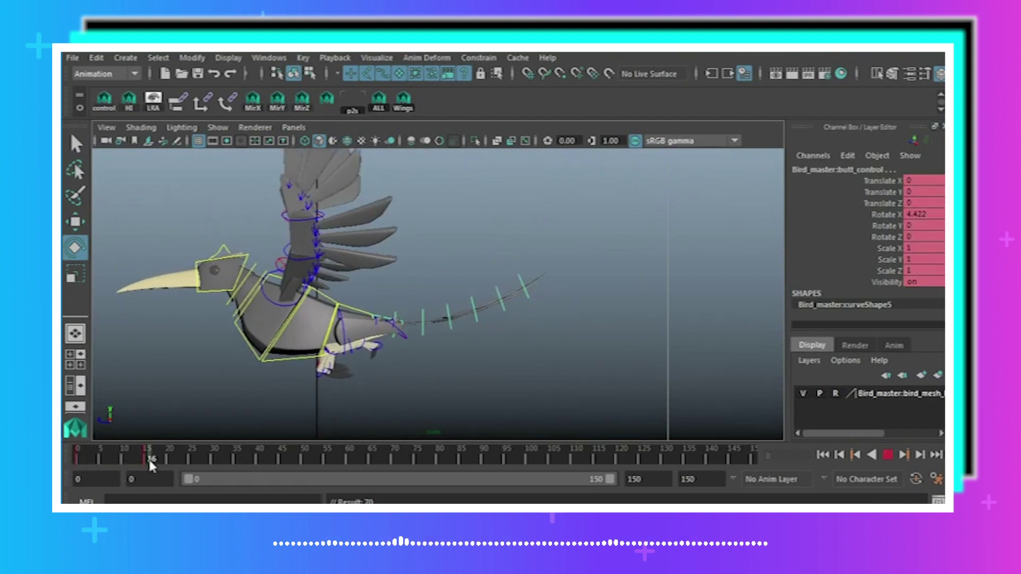
pyautogui.press('Escape')
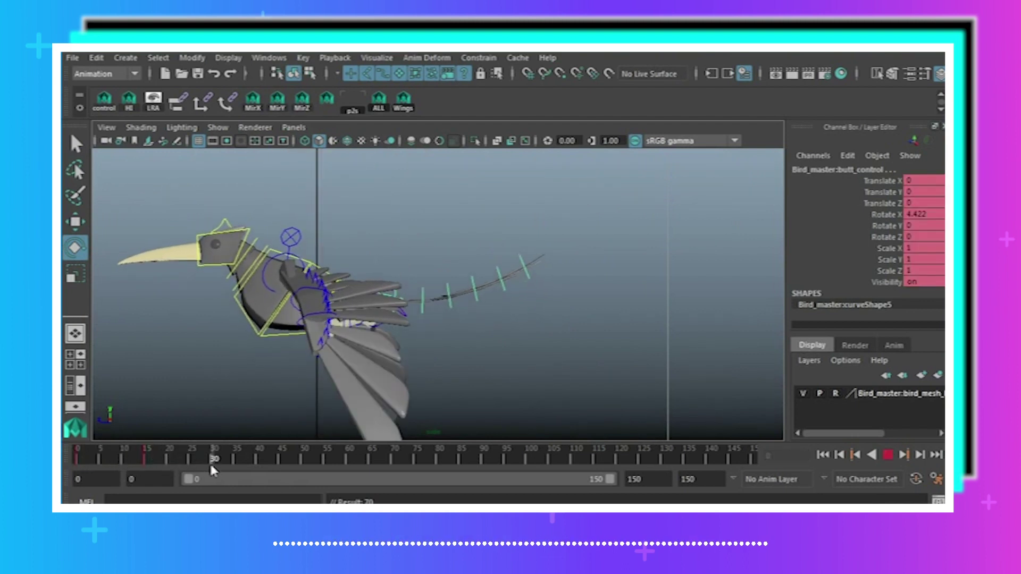
pyautogui.click(75, 451)
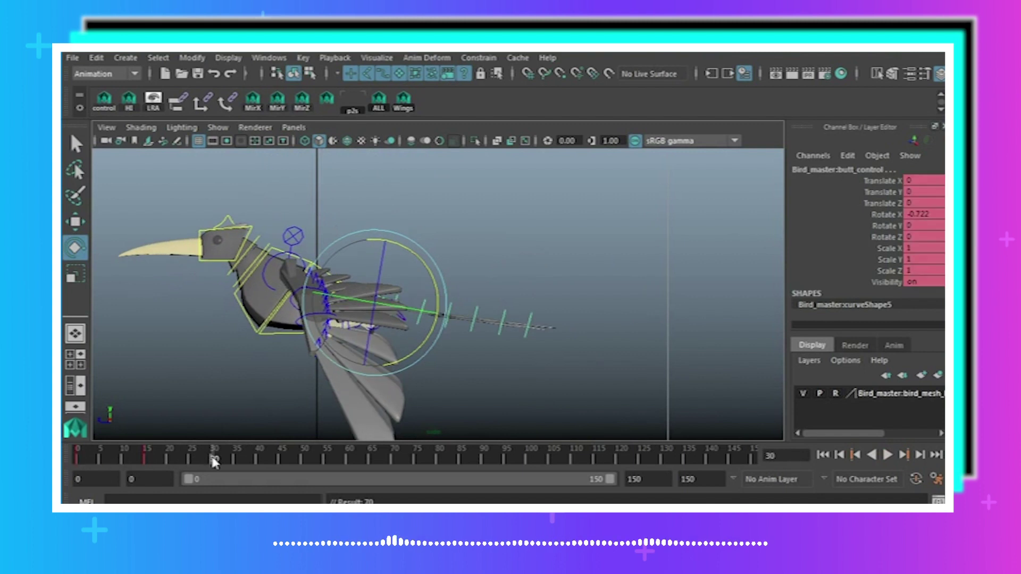
pyautogui.click(213, 457)
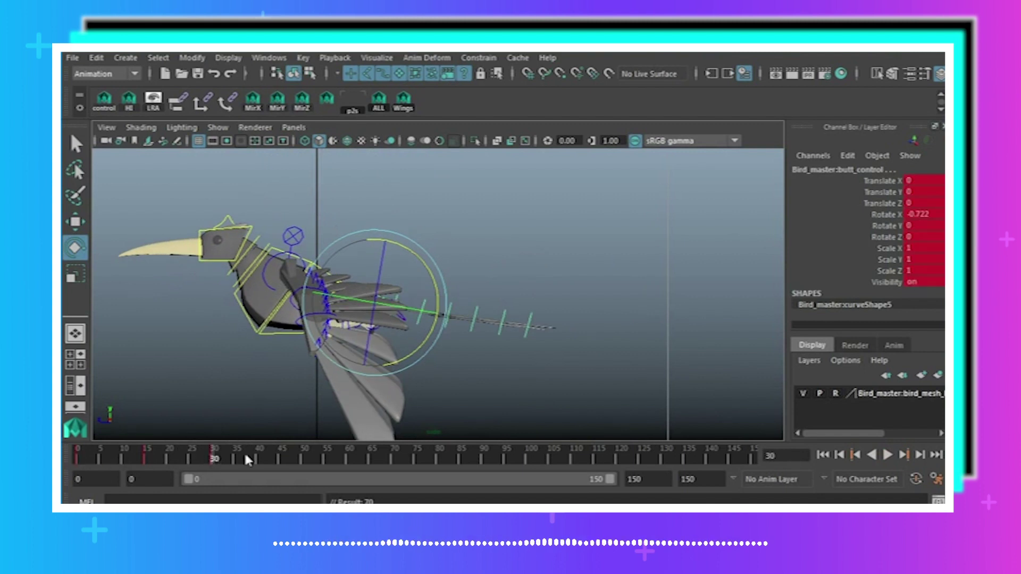
pyautogui.click(280, 459)
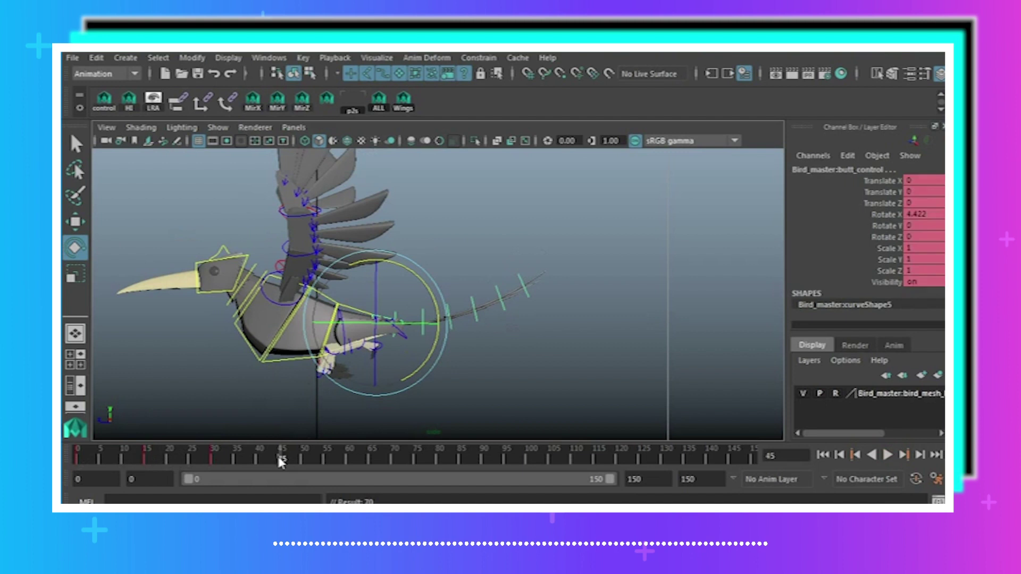
pyautogui.press('s')
# Continue the tail cycle by keying the -0.722 pose at frames 60 and 90 and the 4.422 pose at frame 75.
pyautogui.click(214, 459)
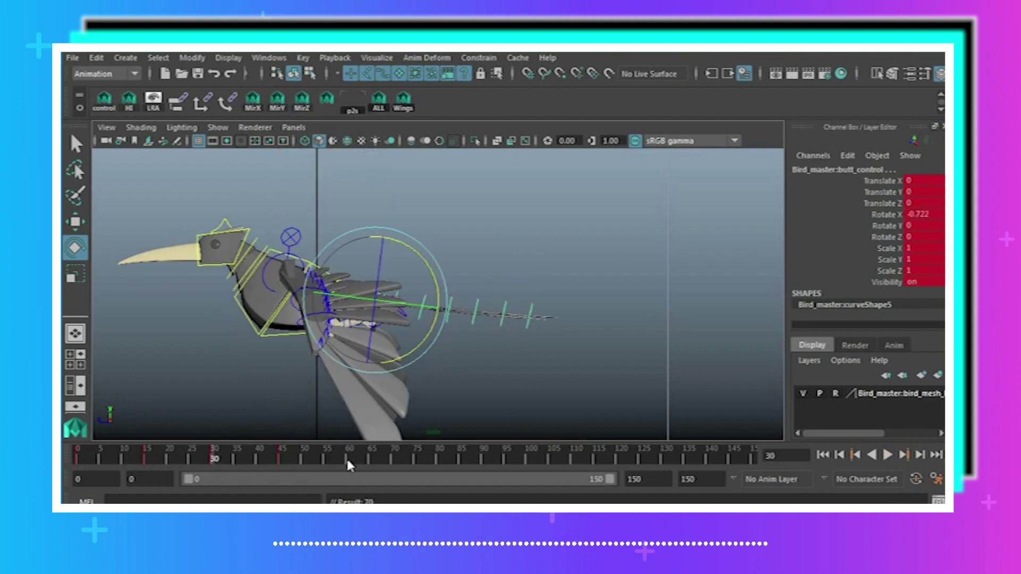
pyautogui.click(347, 458)
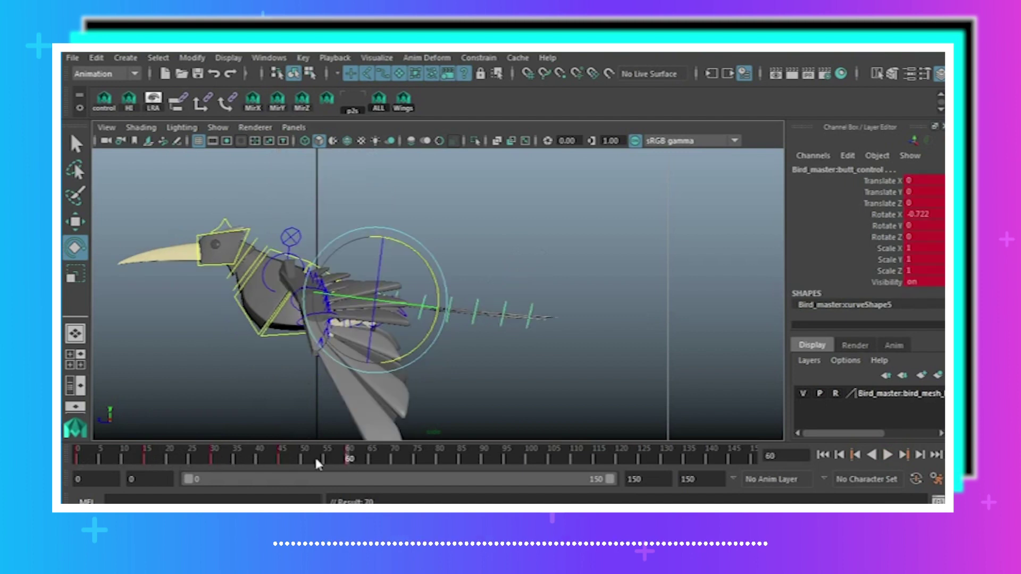
pyautogui.click(283, 459)
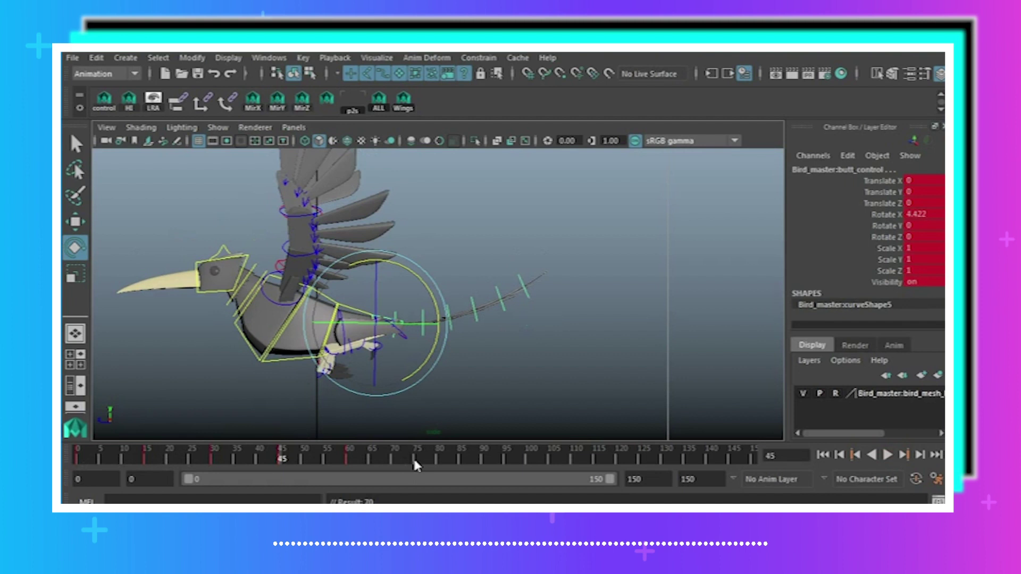
pyautogui.click(415, 460)
pyautogui.click(351, 460)
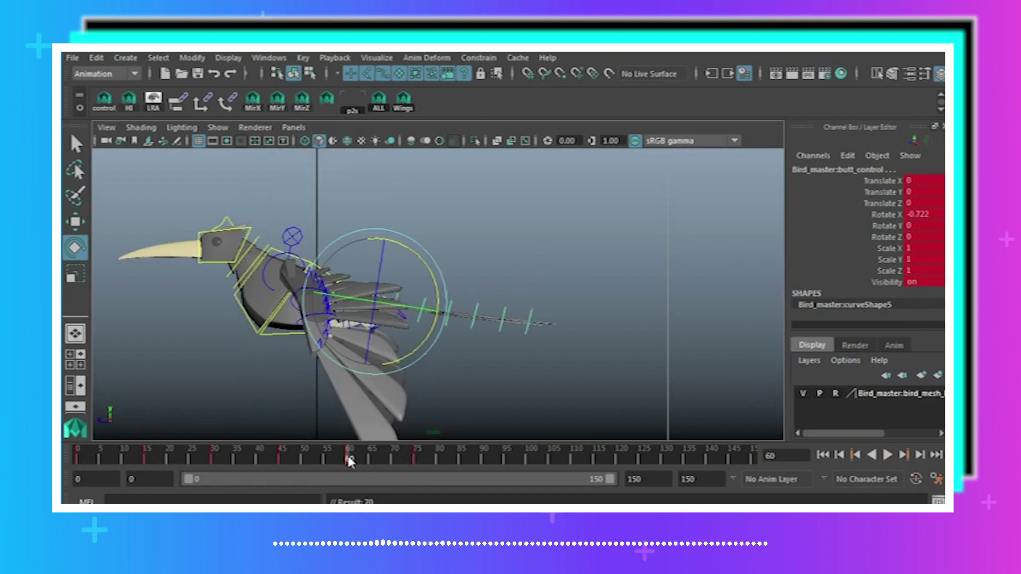
pyautogui.click(483, 461)
# Scrub through the remaining frames and copy the tail's frame 0 pose as a key at frame 150.
pyautogui.hotkey('alt', 'v')
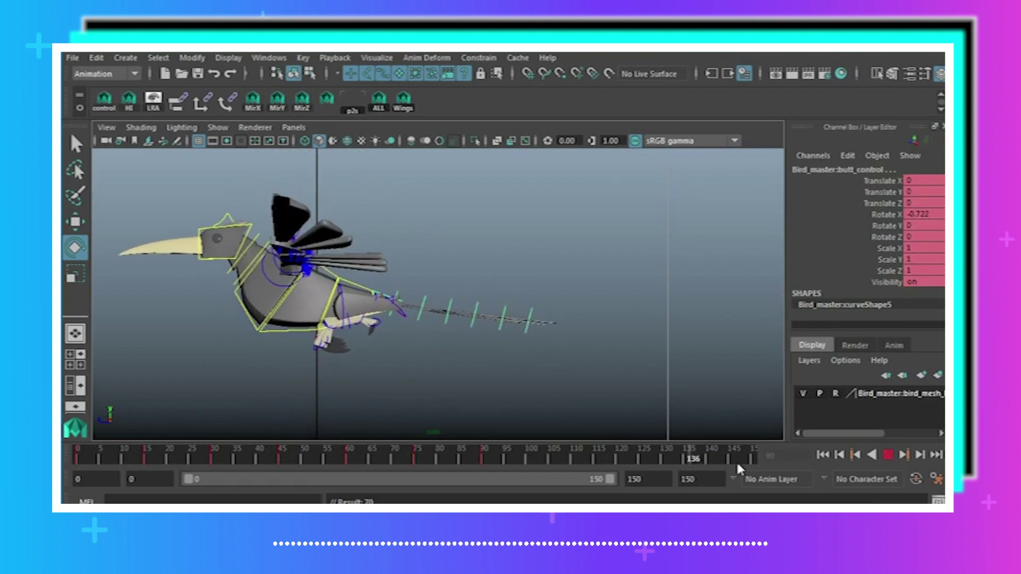
pyautogui.click(79, 455)
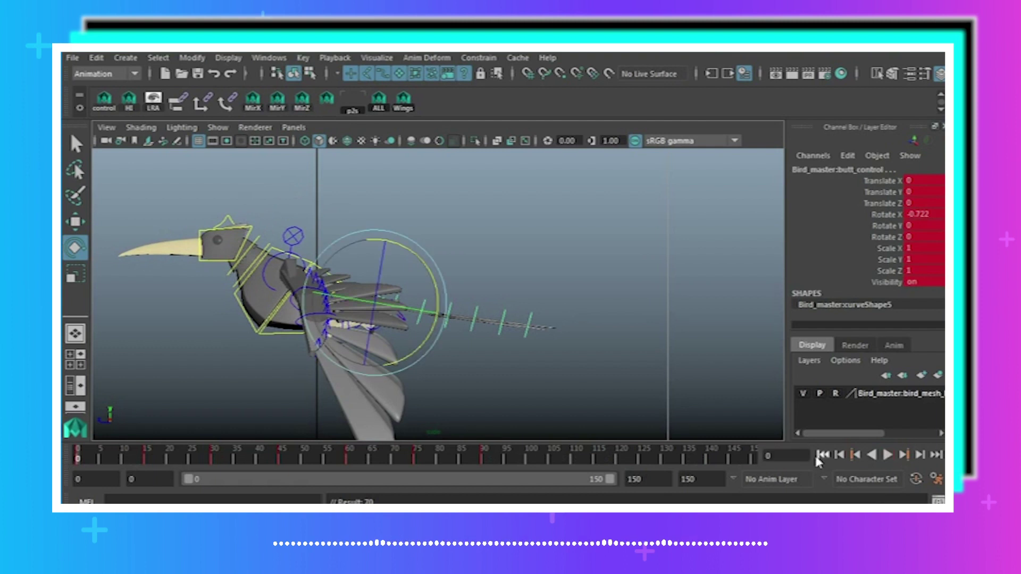
pyautogui.click(754, 455)
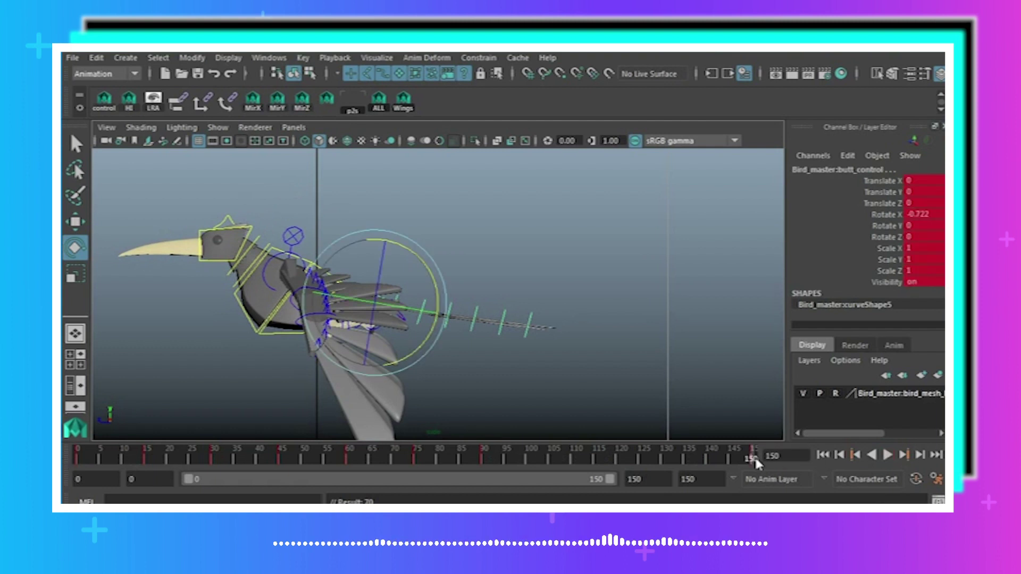
# Rotate the tail controls to X 0.257, Y -0.001, Z 0.001 and key them at frame 135.
pyautogui.moveTo(481, 453); pyautogui.dragTo(684, 467)
pyautogui.click(686, 462)
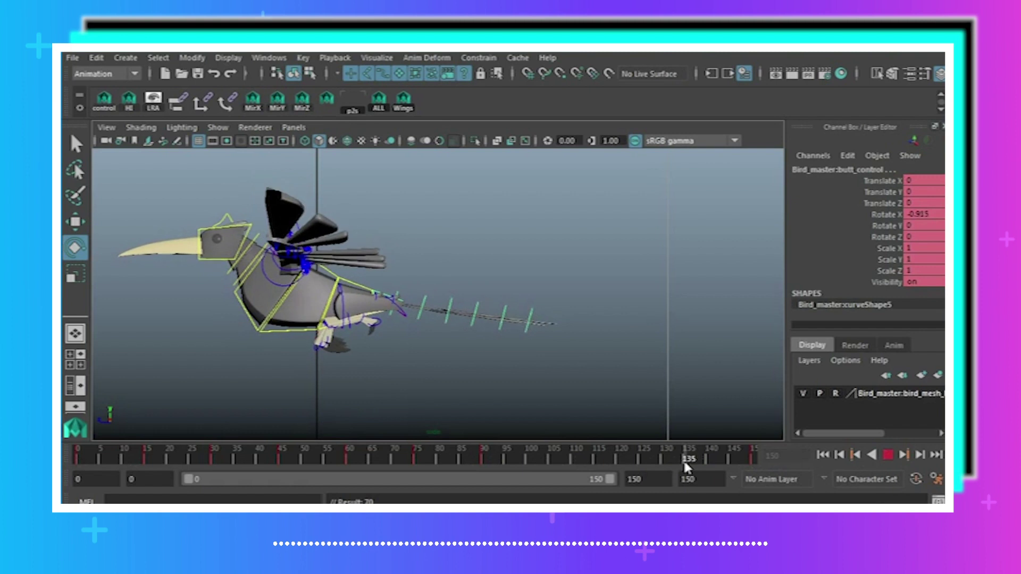
pyautogui.moveTo(439, 266); pyautogui.dragTo(440, 268)
pyautogui.press('s')
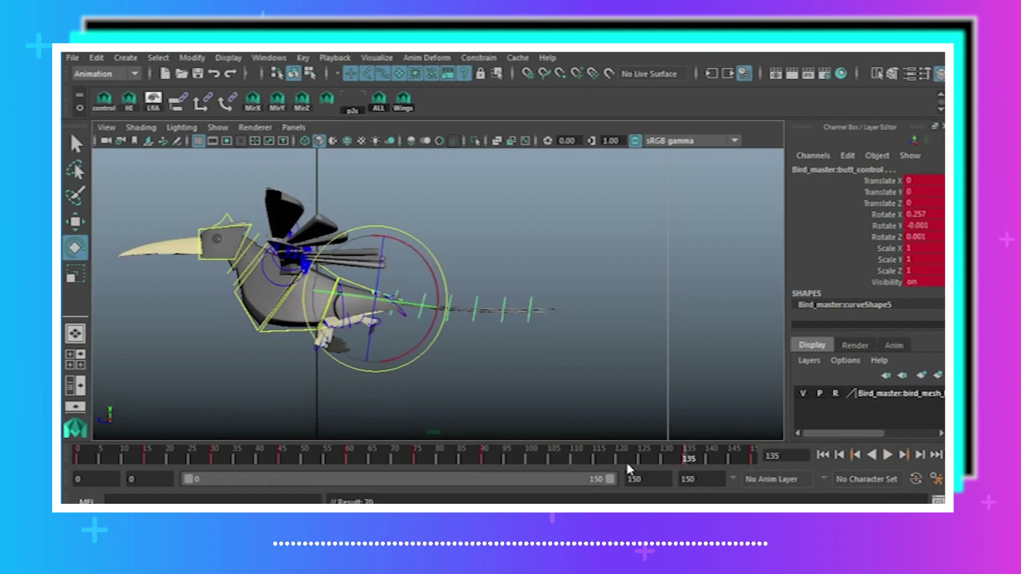
# Lower the tail controls to 0.289 in X and key them at frame 7.
pyautogui.moveTo(625, 460); pyautogui.dragTo(110, 464)
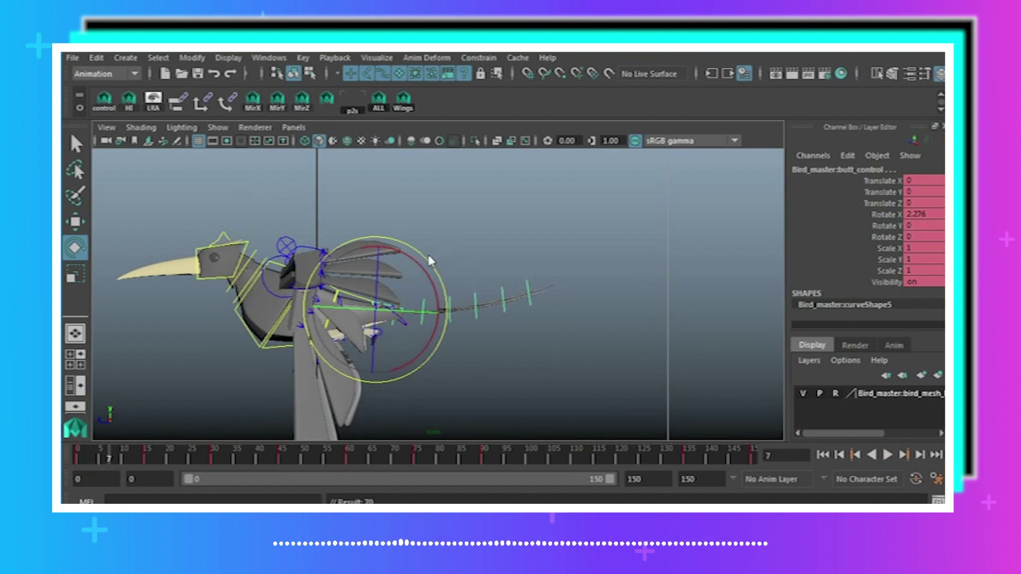
pyautogui.moveTo(426, 258); pyautogui.dragTo(429, 264)
pyautogui.press('w')
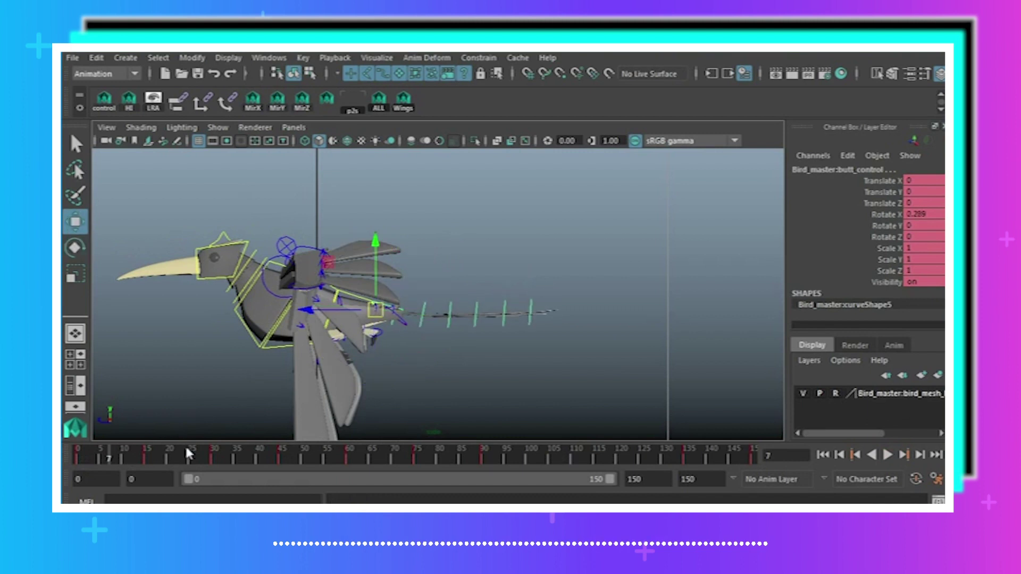
pyautogui.press('s')
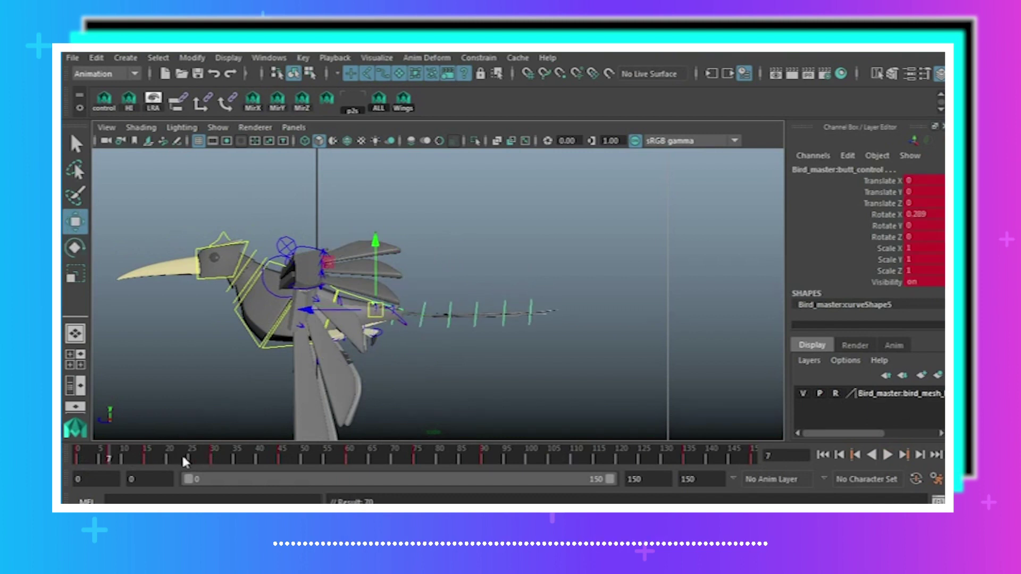
# Lower the tail controls to 0.189 in X and key them at frame 36.
pyautogui.click(182, 457)
pyautogui.click(245, 458)
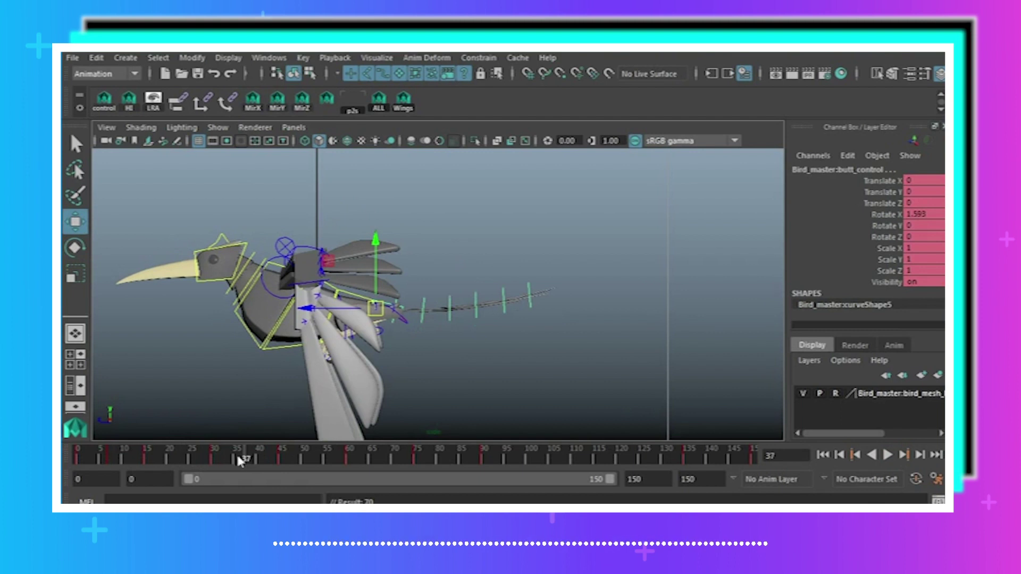
pyautogui.doubleClick(240, 457)
pyautogui.click(240, 457)
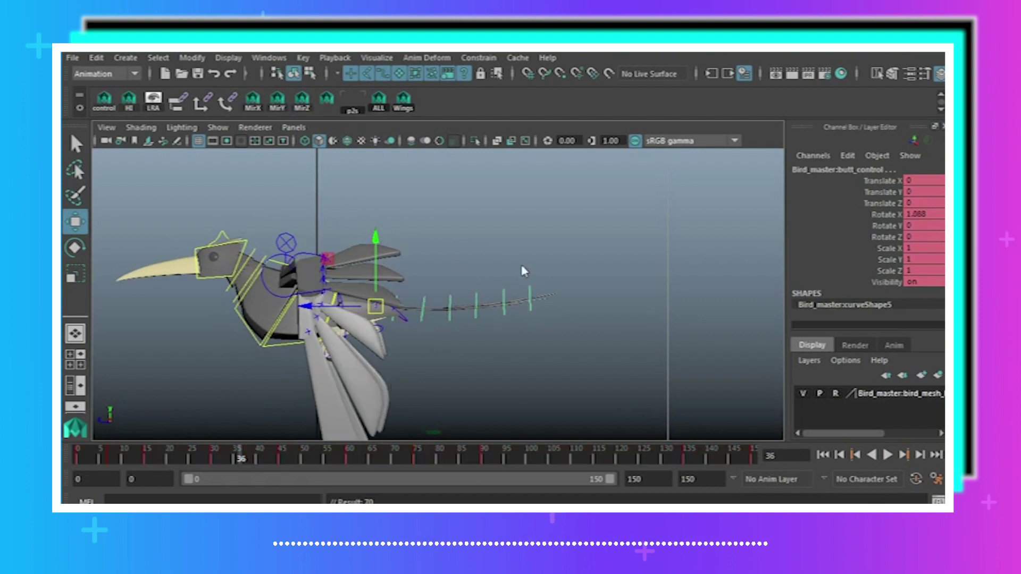
pyautogui.click(68, 248)
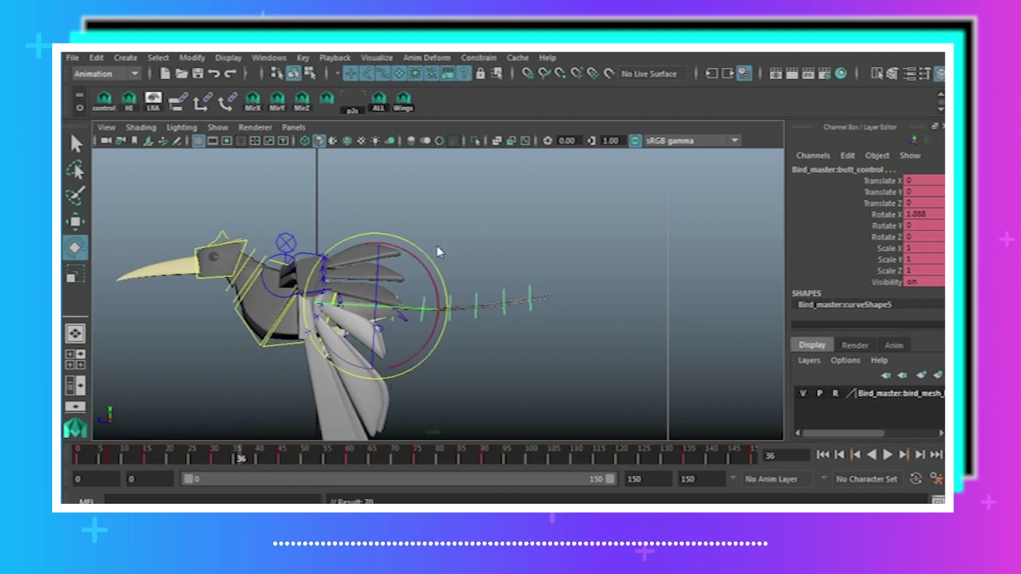
pyautogui.moveTo(425, 256); pyautogui.dragTo(426, 257)
pyautogui.press('s')
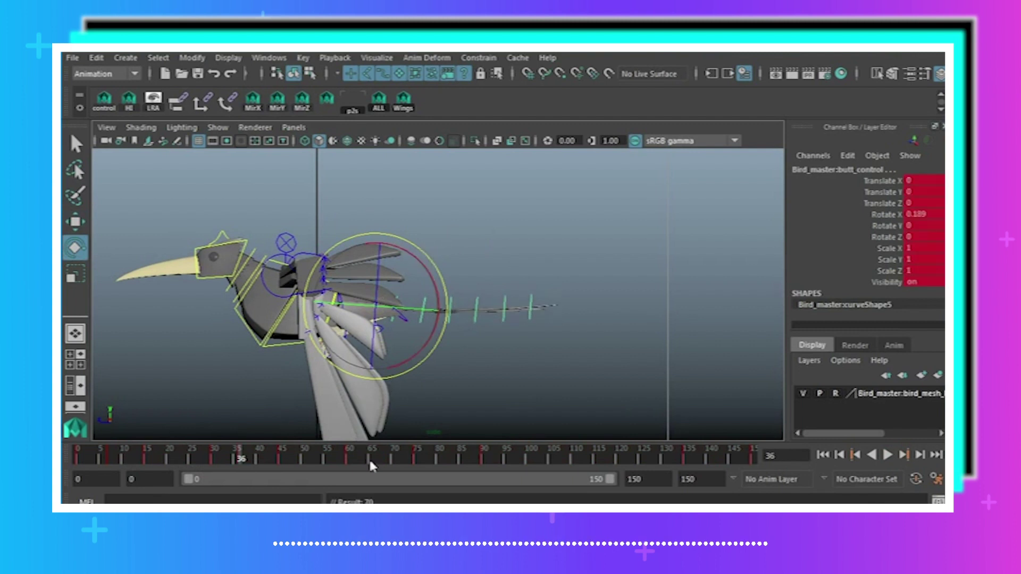
# Rotate the tail controls downward, key them at frame 68 and scrub ahead to check the tail motion.
pyautogui.click(384, 458)
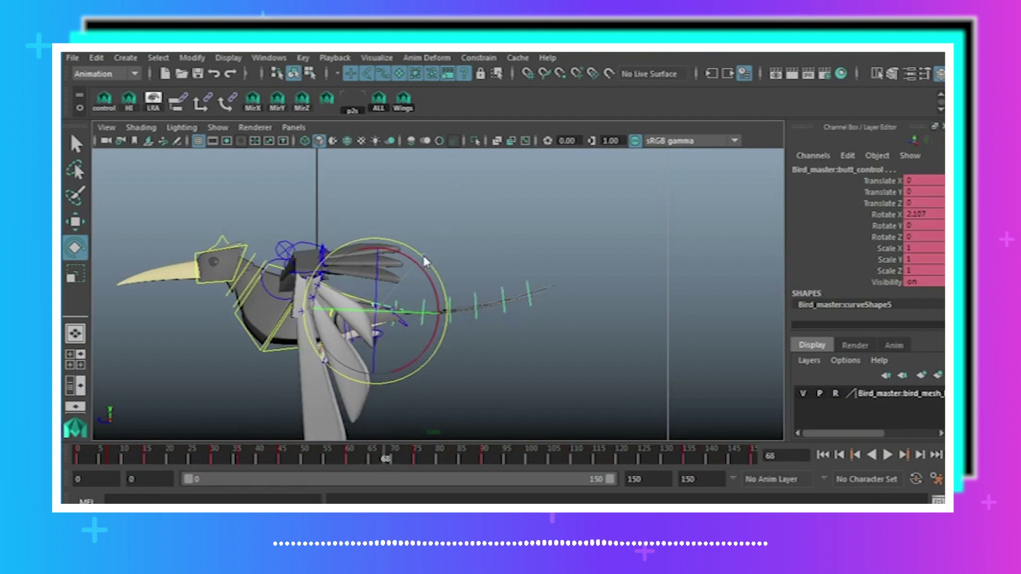
pyautogui.moveTo(428, 254); pyautogui.dragTo(420, 298)
pyautogui.press('s')
pyautogui.moveTo(404, 458); pyautogui.dragTo(714, 458)
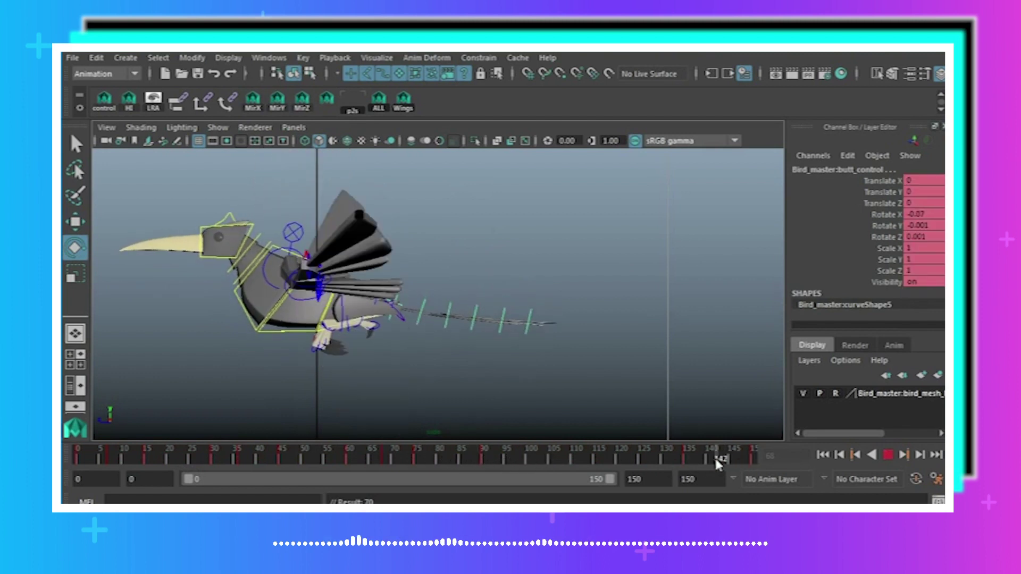
# Rotate the tail controls upward to X 1.648, key them at frame 142 and scrub to frame 150.
pyautogui.moveTo(437, 266); pyautogui.dragTo(436, 262)
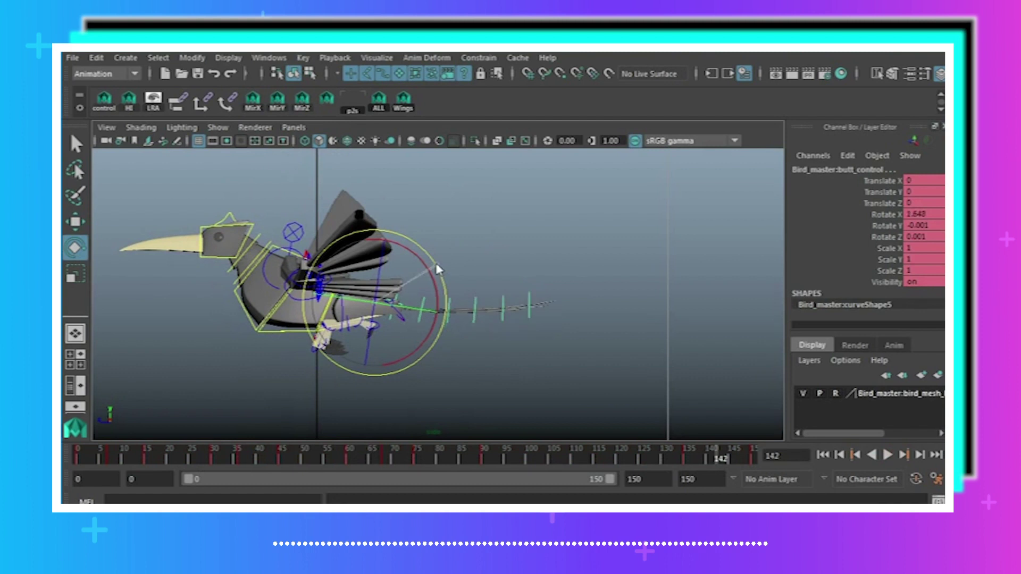
pyautogui.press('s')
pyautogui.moveTo(688, 457); pyautogui.dragTo(756, 458)
pyautogui.click(703, 362)
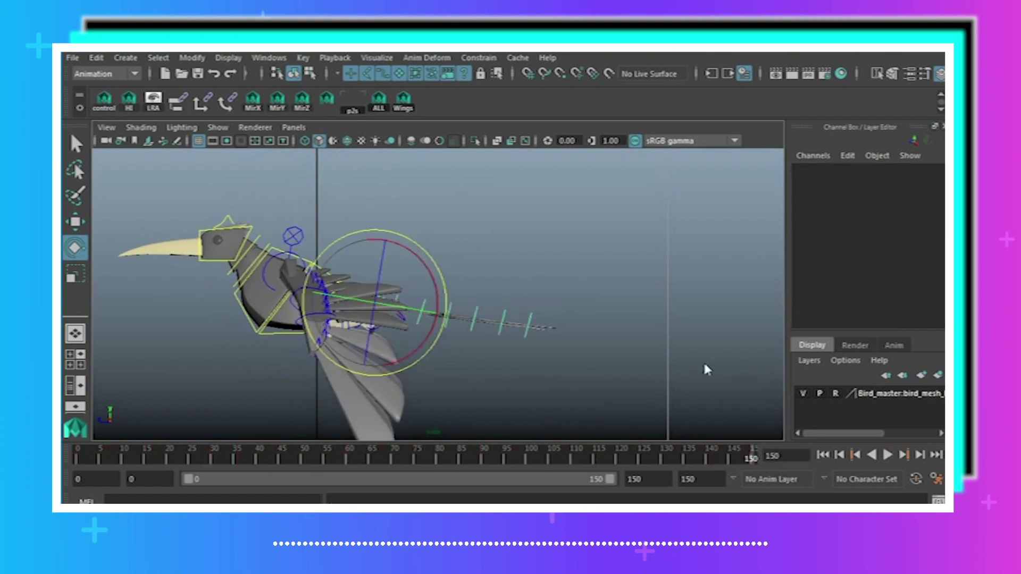
# Play the animation from the start to check the tail motion.
pyautogui.click(823, 455)
pyautogui.click(888, 456)
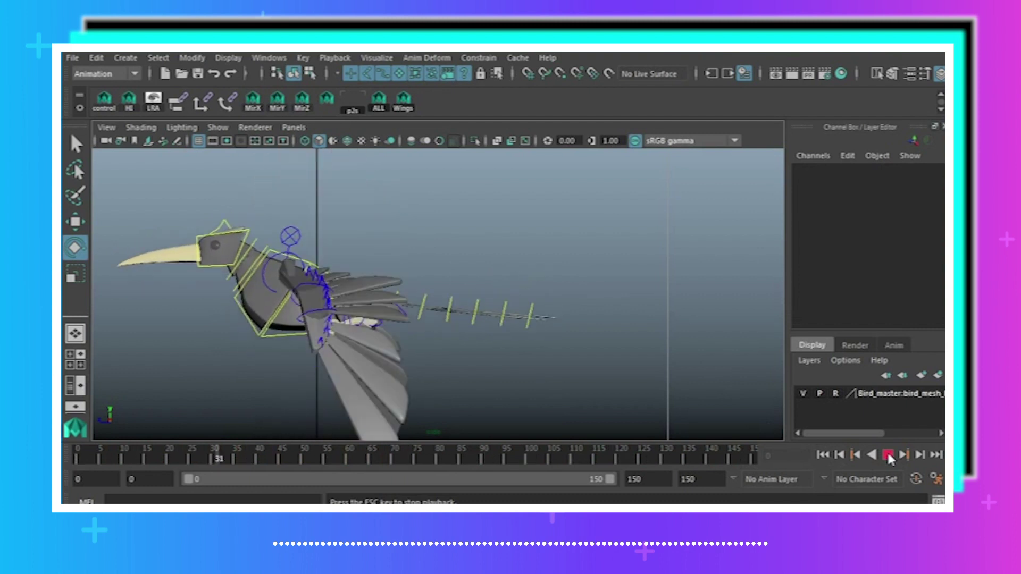
pyautogui.click(888, 454)
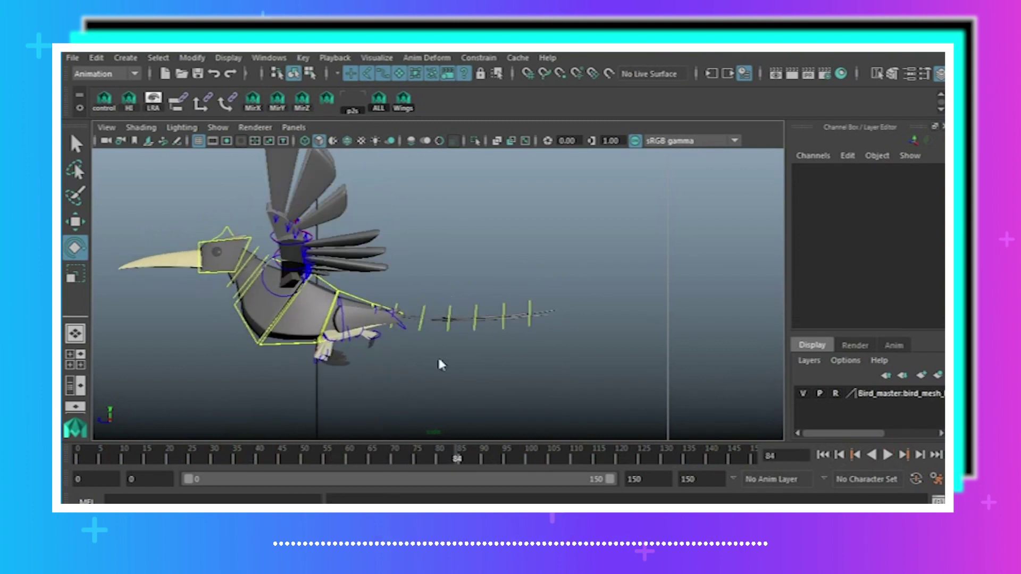
# Select the tail controls and open the Graph Editor, moving its window clear of the bird.
pyautogui.click(76, 144)
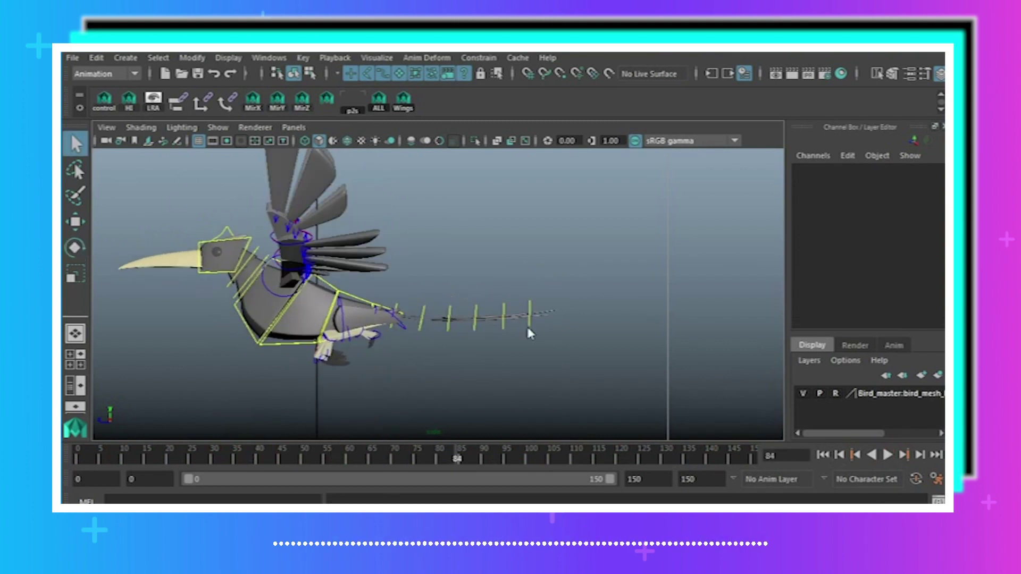
pyautogui.click(527, 321)
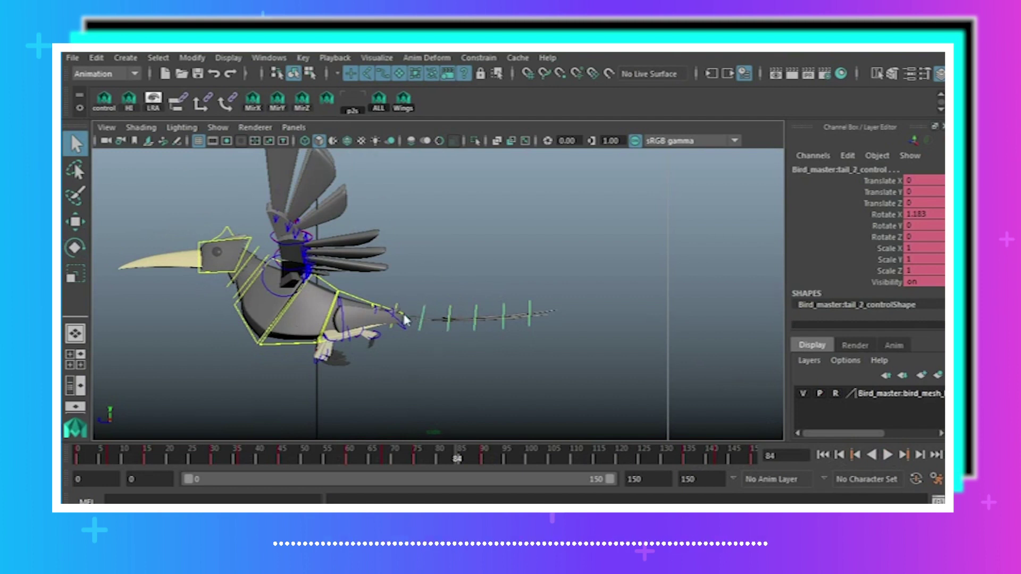
pyautogui.click(270, 57)
pyautogui.moveTo(431, 93)
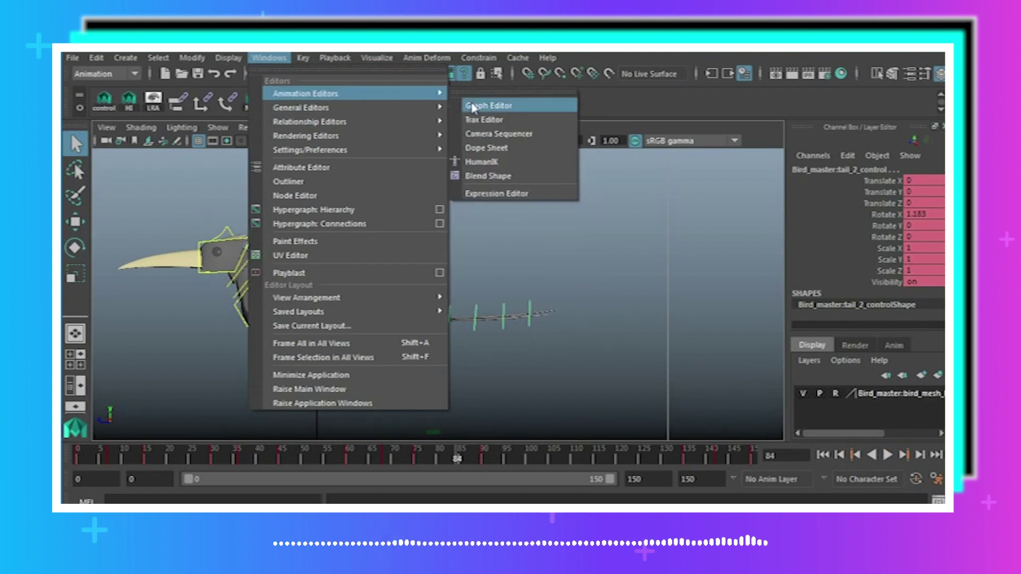
pyautogui.click(474, 106)
pyautogui.moveTo(515, 130); pyautogui.dragTo(675, 211)
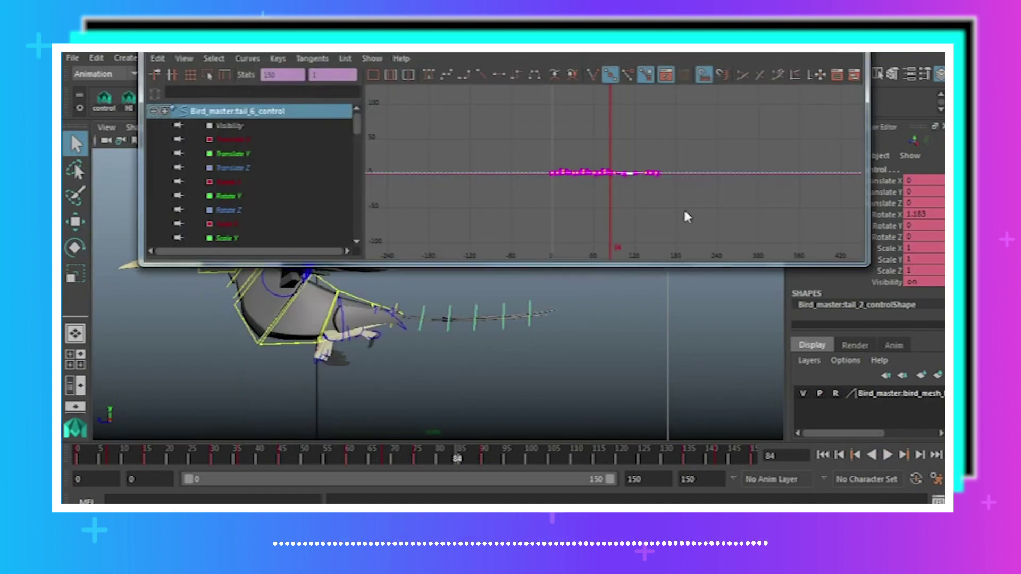
pyautogui.keyDown('alt'); pyautogui.keyDown('shift'); pyautogui.moveTo(684, 212); pyautogui.dragTo(638, 211, button='right'); pyautogui.keyUp('shift'); pyautogui.keyUp('alt')
pyautogui.moveTo(511, 48); pyautogui.dragTo(643, 381)
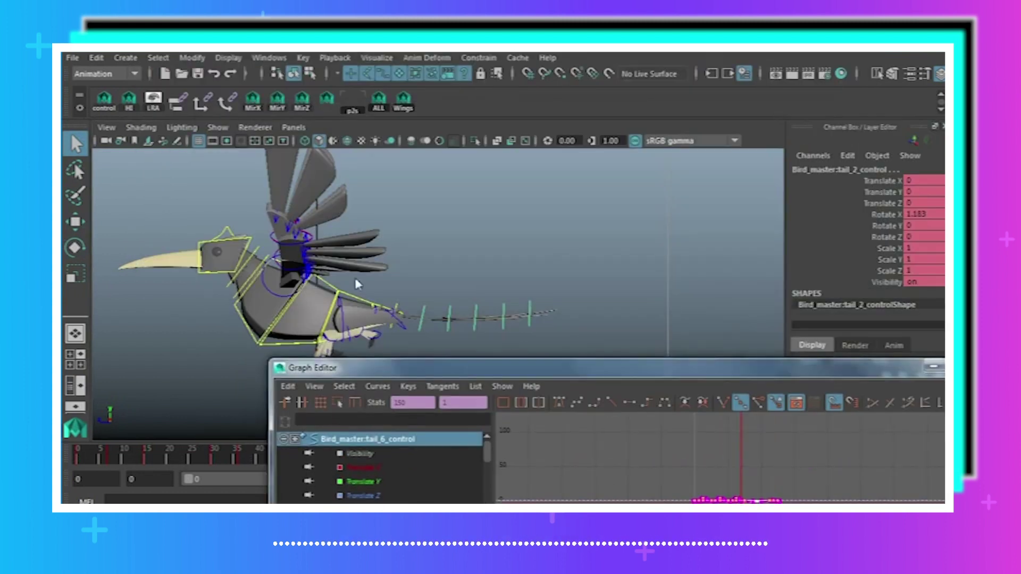
# Add the butt control to the tail selection and bring all of their animation curves into view.
pyautogui.click(377, 308)
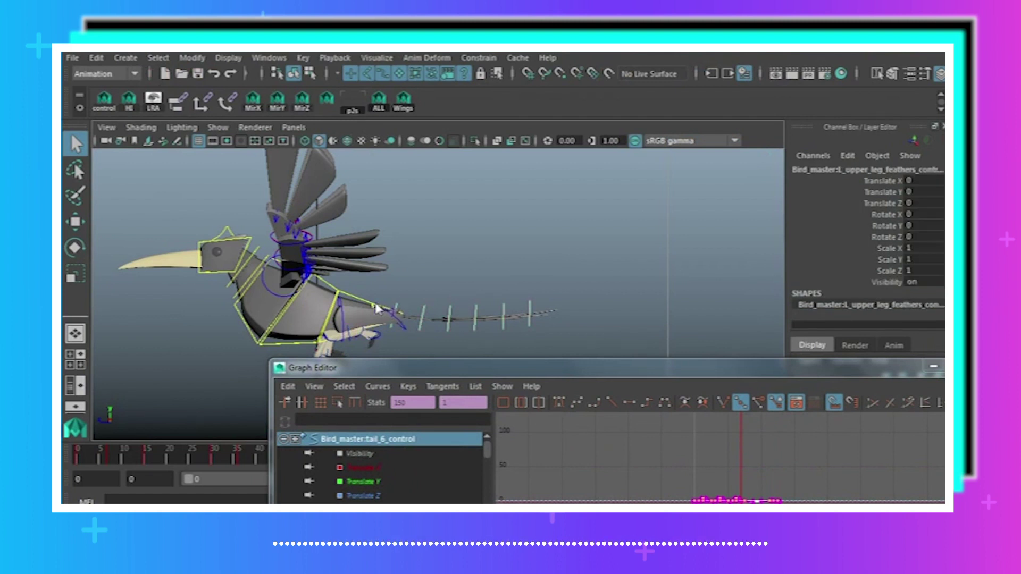
pyautogui.click(377, 308)
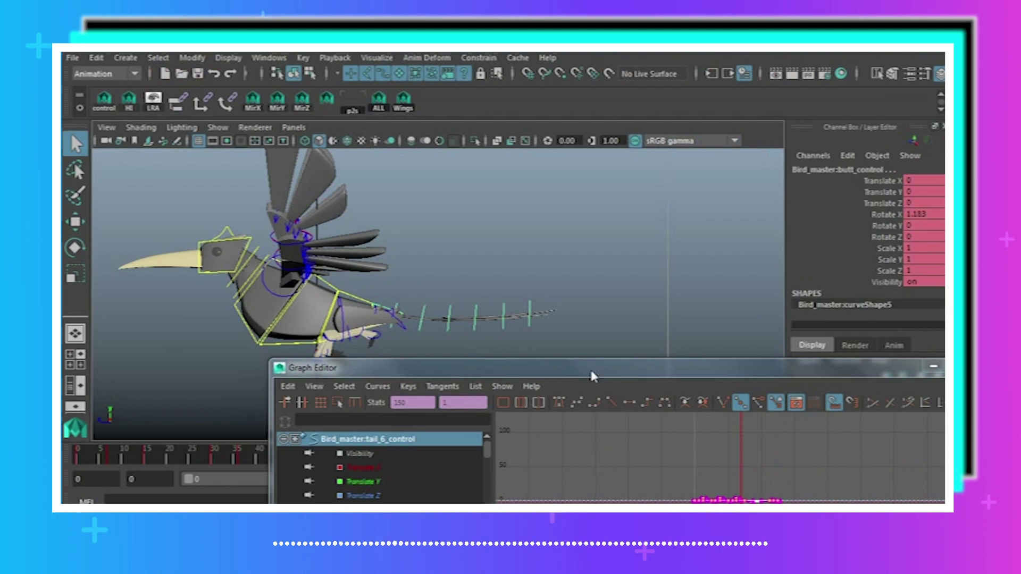
pyautogui.moveTo(593, 376); pyautogui.dragTo(497, 326)
pyautogui.press('f')
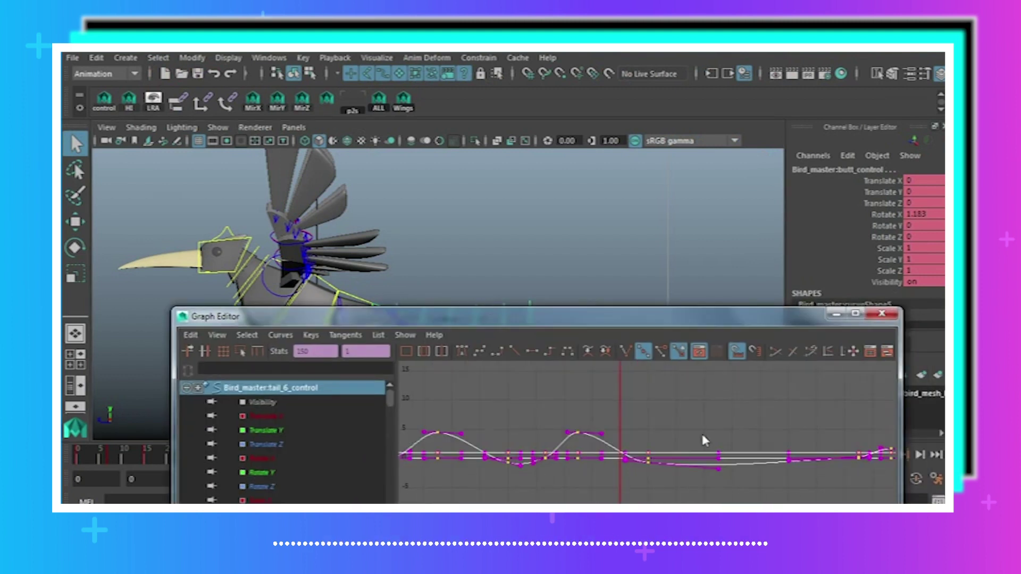
pyautogui.keyDown('alt'); pyautogui.moveTo(702, 436); pyautogui.dragTo(605, 421, button='right'); pyautogui.keyUp('alt')
pyautogui.click(564, 418)
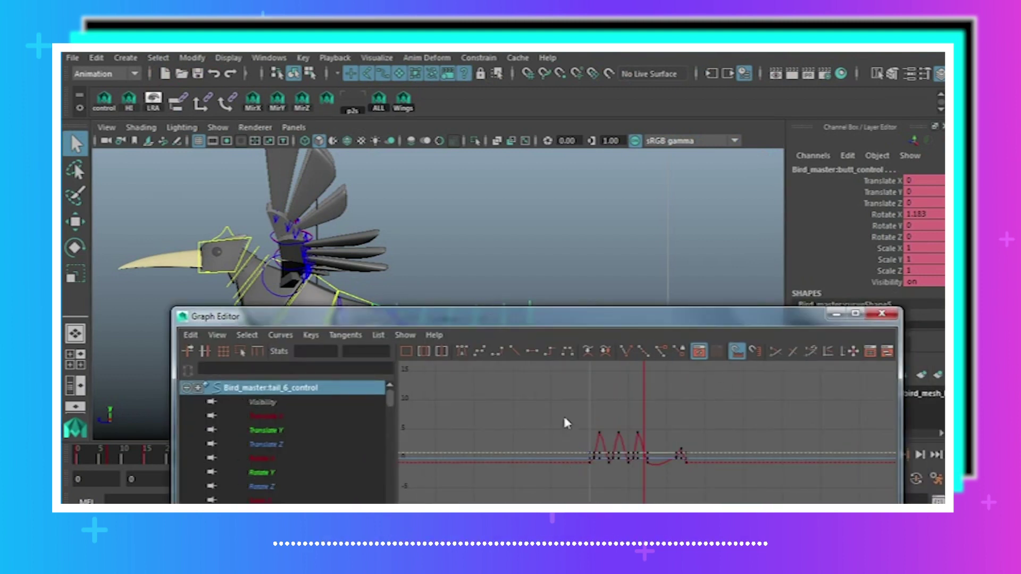
# Set both pre-infinity and post-infinity to Cycle for all the butt and tail control curves.
pyautogui.moveTo(585, 475); pyautogui.dragTo(592, 474)
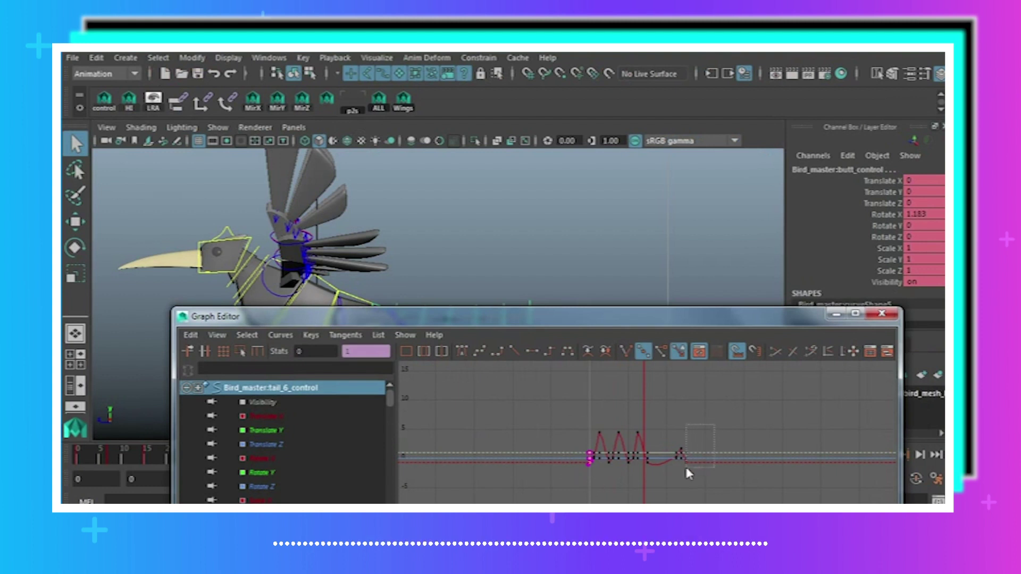
pyautogui.keyDown('shift'); pyautogui.moveTo(686, 467); pyautogui.dragTo(685, 468); pyautogui.keyUp('shift')
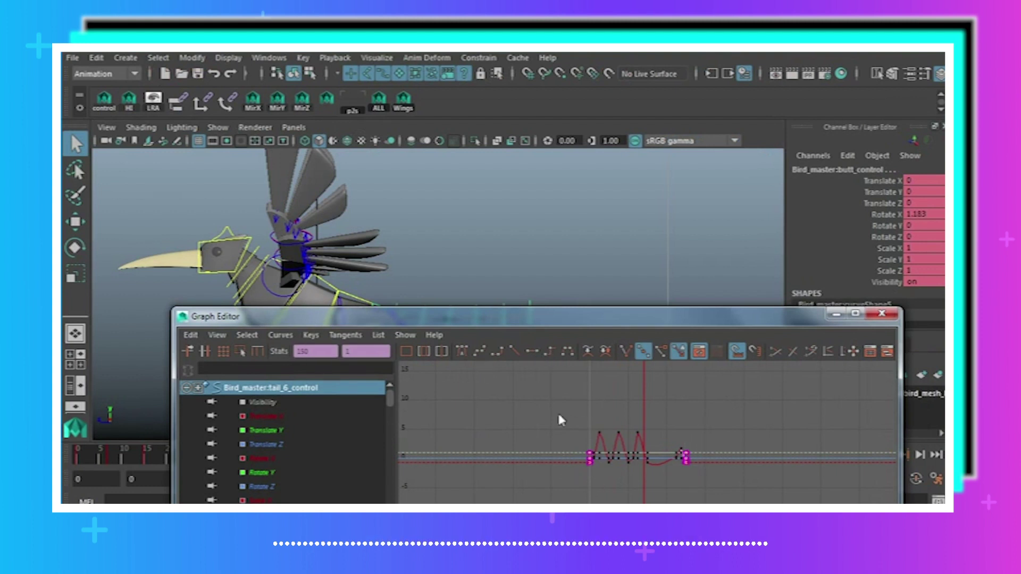
pyautogui.moveTo(561, 420); pyautogui.dragTo(694, 472)
pyautogui.click(281, 335)
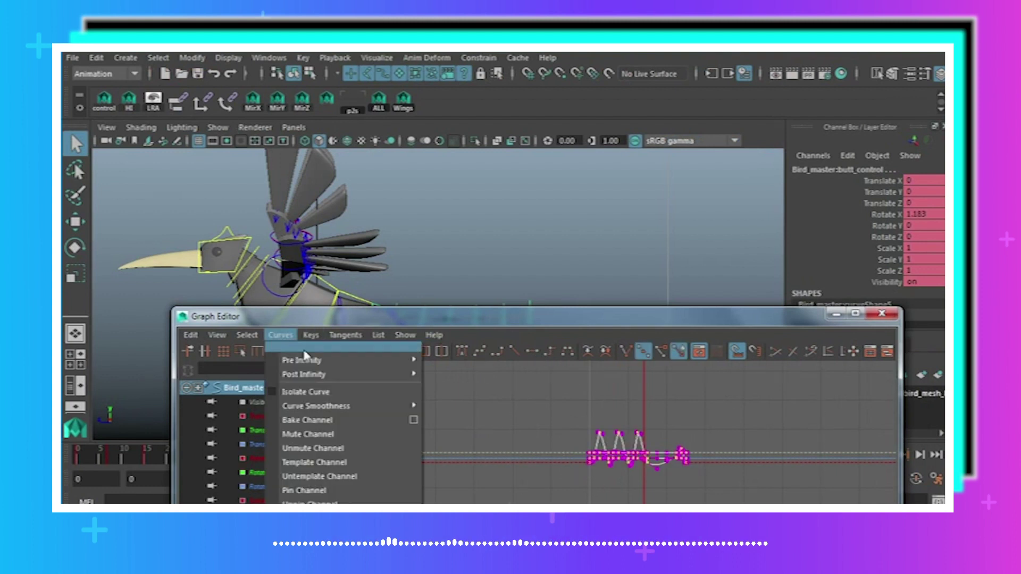
pyautogui.click(280, 335)
pyautogui.click(281, 335)
pyautogui.moveTo(419, 378)
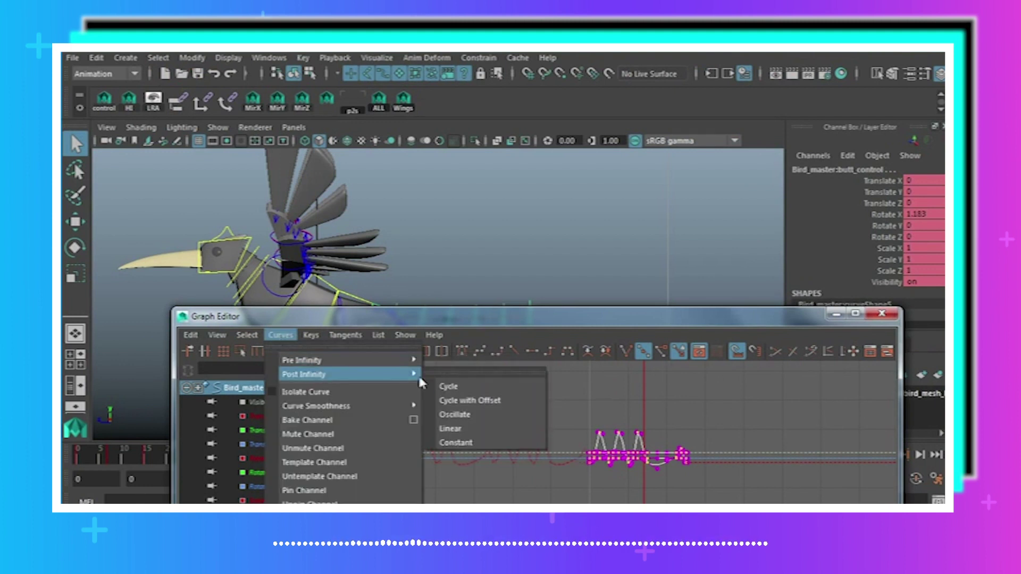
pyautogui.click(449, 386)
pyautogui.press('f')
pyautogui.press('a')
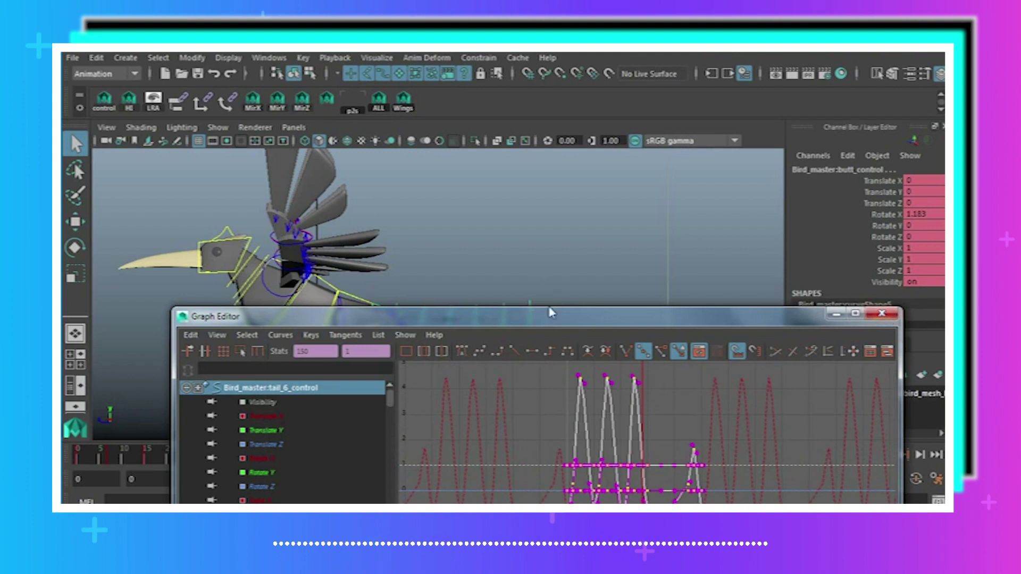
# Leave only tail_2 through tail_6 selected and shift all their keys one frame later.
pyautogui.moveTo(551, 316); pyautogui.dragTo(526, 56)
pyautogui.click(385, 292)
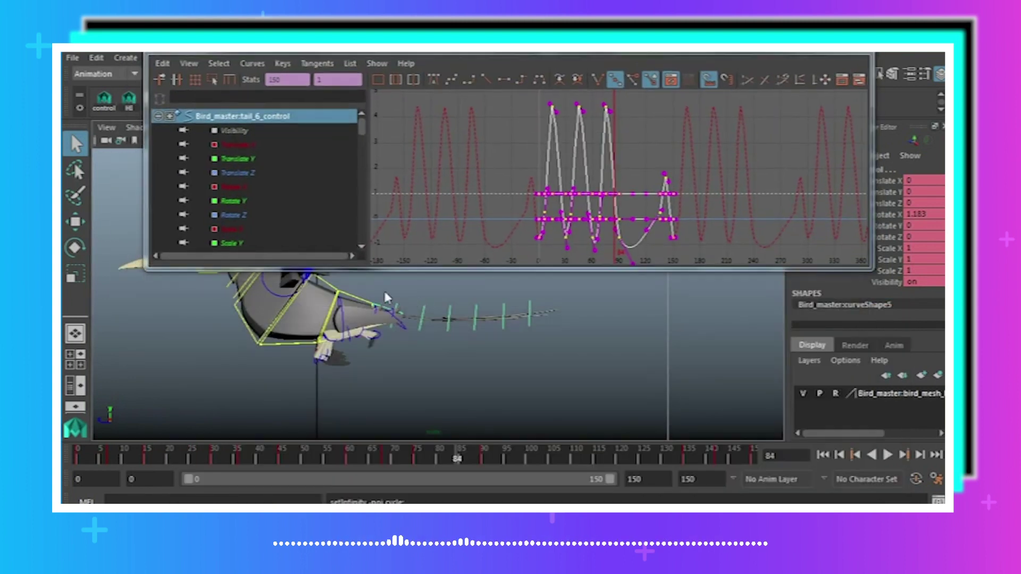
pyautogui.click(399, 320)
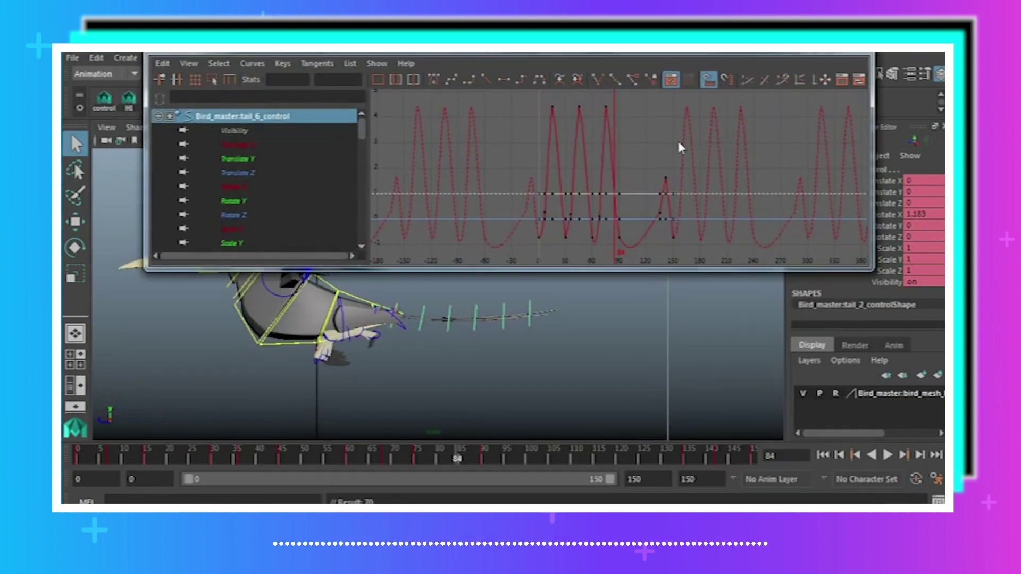
pyautogui.keyDown('alt'); pyautogui.keyDown('shift'); pyautogui.moveTo(677, 138); pyautogui.dragTo(586, 152, button='right'); pyautogui.keyUp('shift'); pyautogui.keyUp('alt')
pyautogui.moveTo(786, 252); pyautogui.dragTo(508, 124)
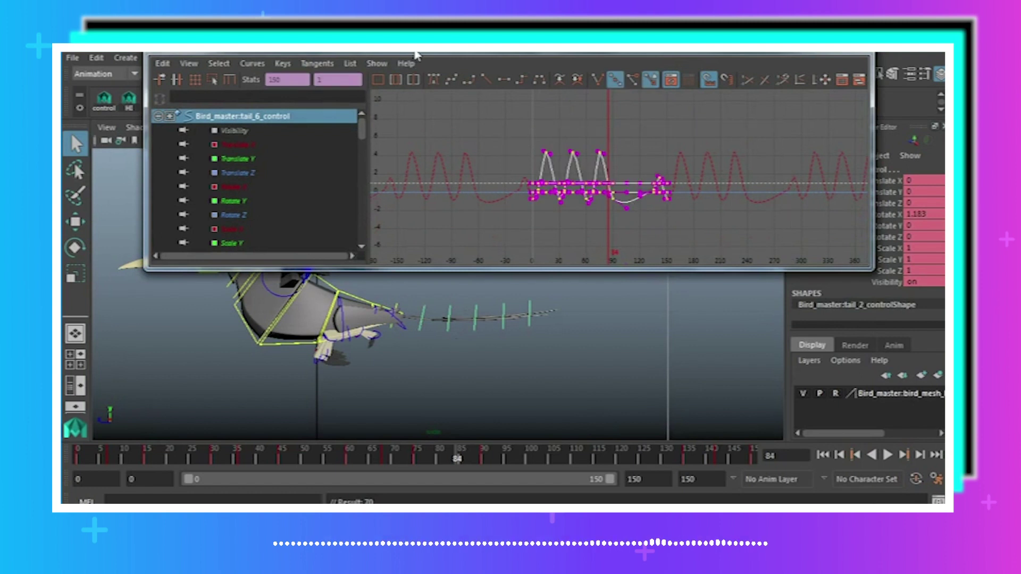
pyautogui.moveTo(416, 55); pyautogui.dragTo(415, 69)
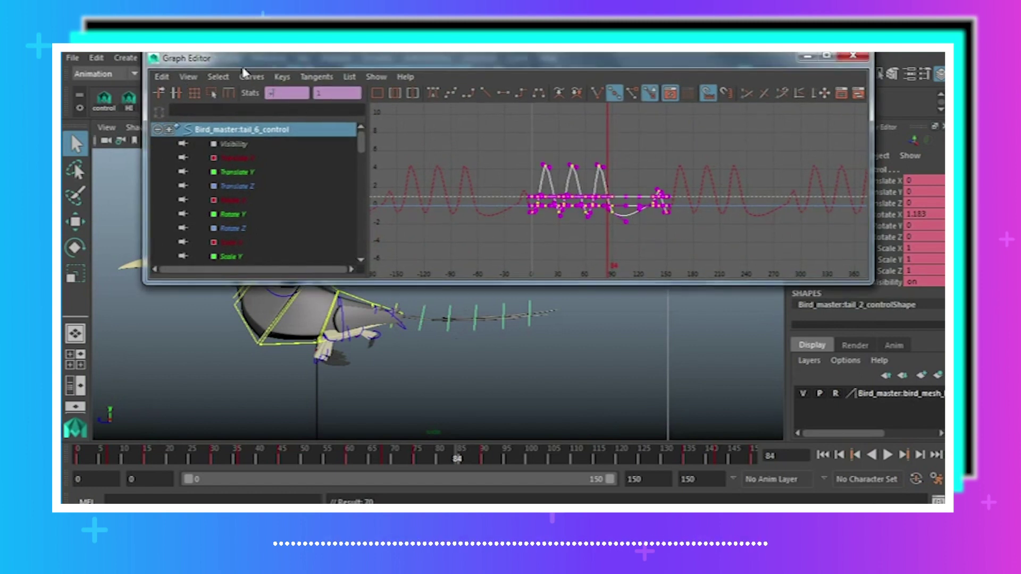
pyautogui.press('Return')
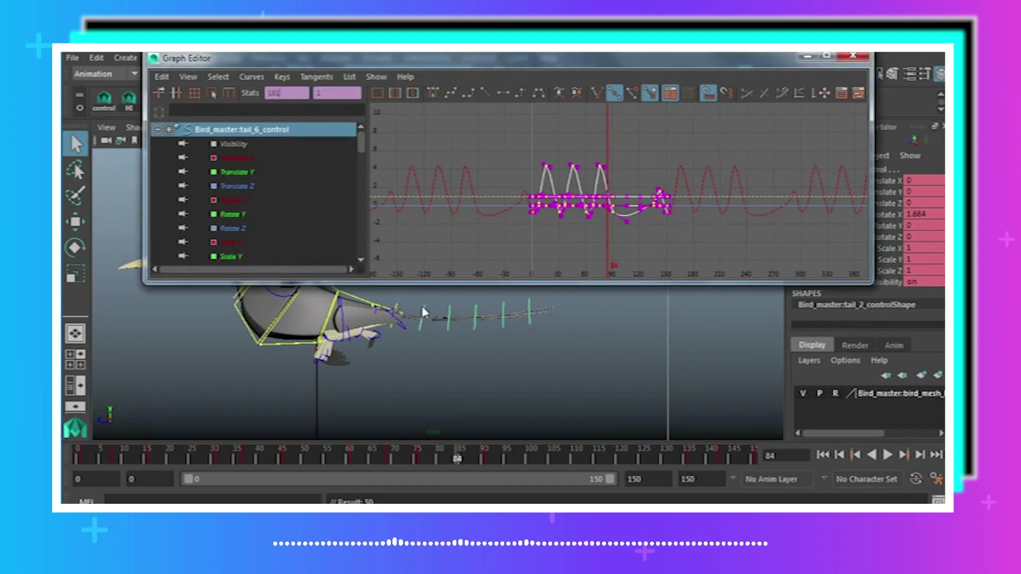
# Remove tail_2 from the selection and offset the keys of tail_3 through tail_6 by +1 frame.
pyautogui.click(580, 203)
pyautogui.moveTo(514, 148); pyautogui.dragTo(686, 234)
pyautogui.write('+=1')
pyautogui.press('Return')
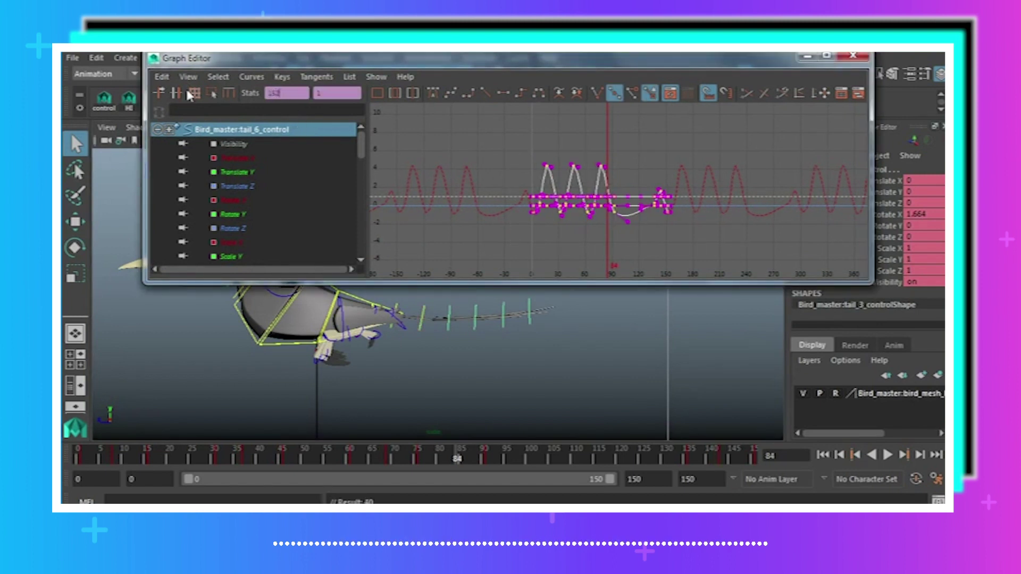
# Deselect tail_3 and offset the keys of tail_4 through tail_6 by +1 frame.
pyautogui.click(455, 314)
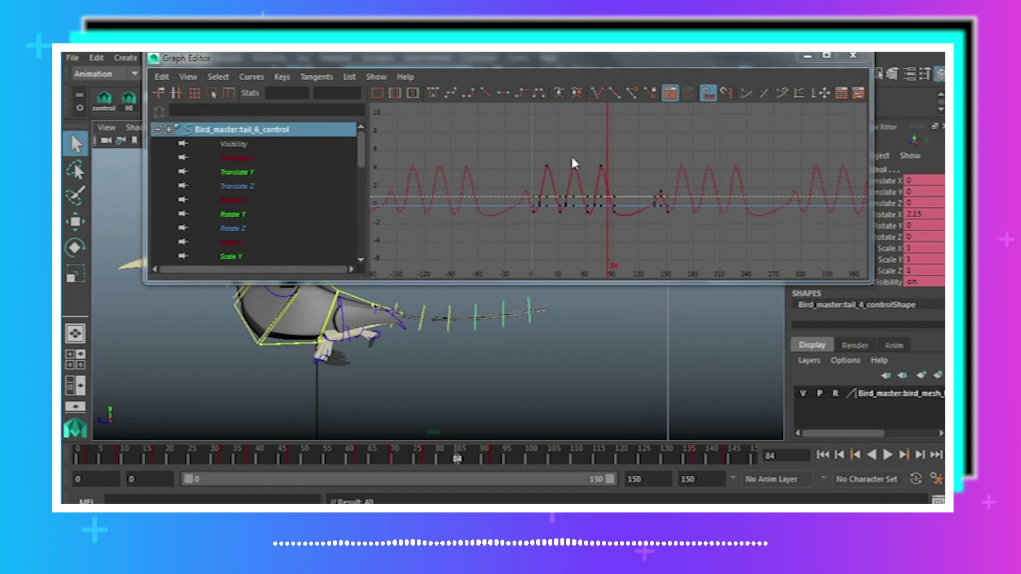
pyautogui.hotkey('ctrl', 'z')
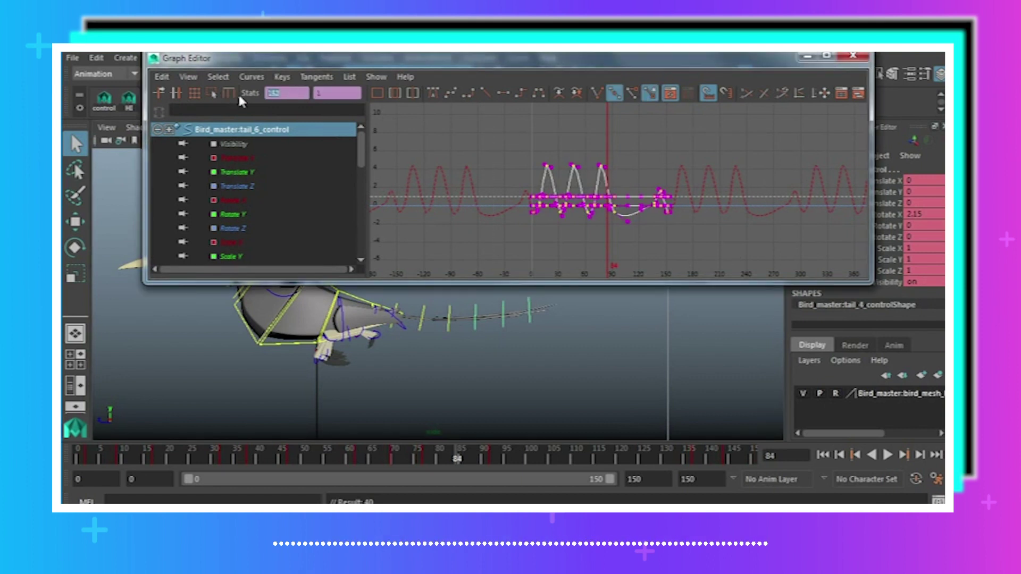
pyautogui.write('+=1')
pyautogui.press('Return')
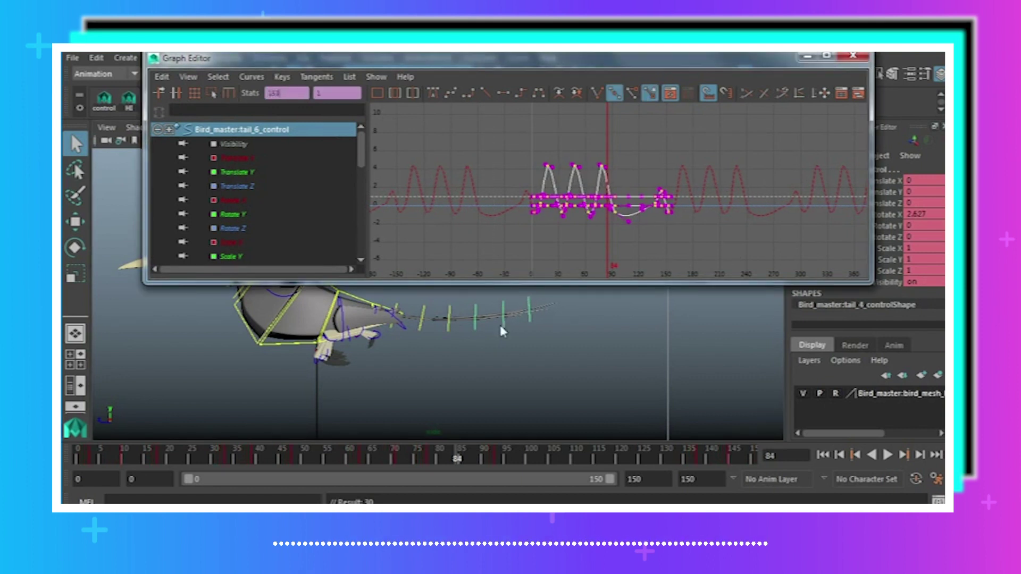
# Deselect tail_4 and offset the keys of tail_5 and tail_6 by +1 frame.
pyautogui.click(475, 310)
pyautogui.hotkey('ctrl', 'z')
pyautogui.write('+=1')
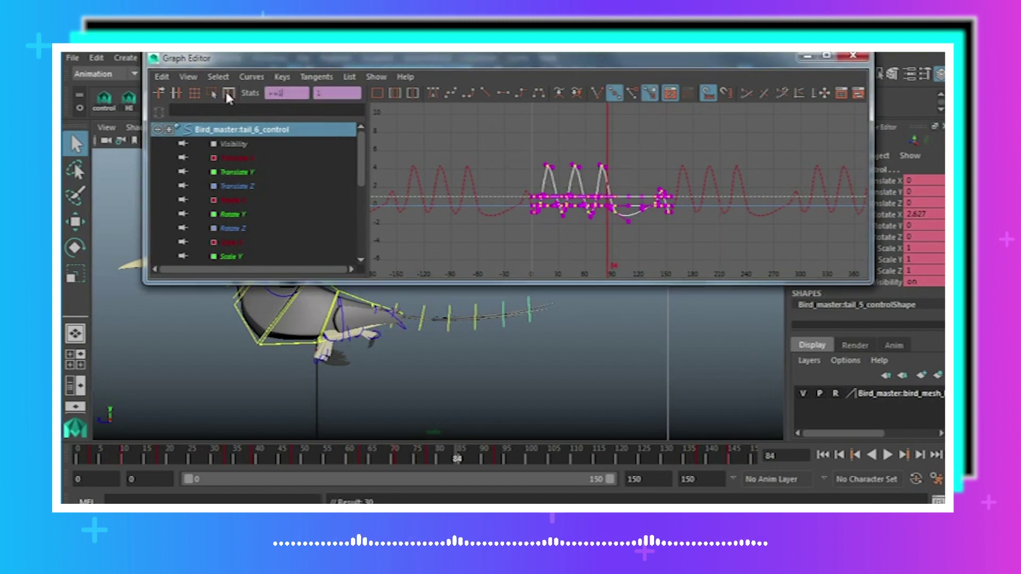
pyautogui.press('Return')
# Deselect tail_5 and offset all keys of the tail_6 control by +1 frame.
pyautogui.click(504, 312)
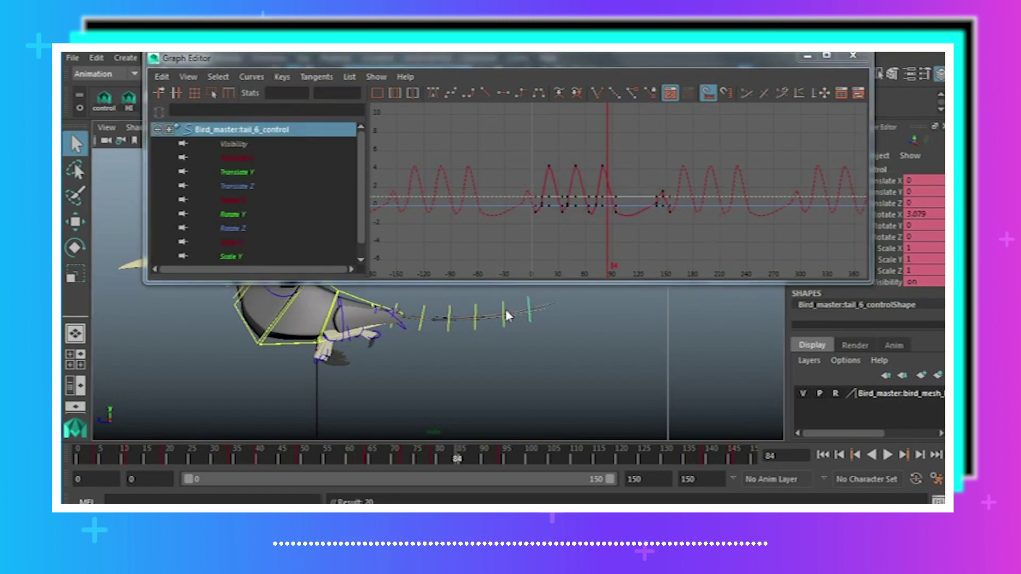
pyautogui.moveTo(497, 143); pyautogui.dragTo(681, 226)
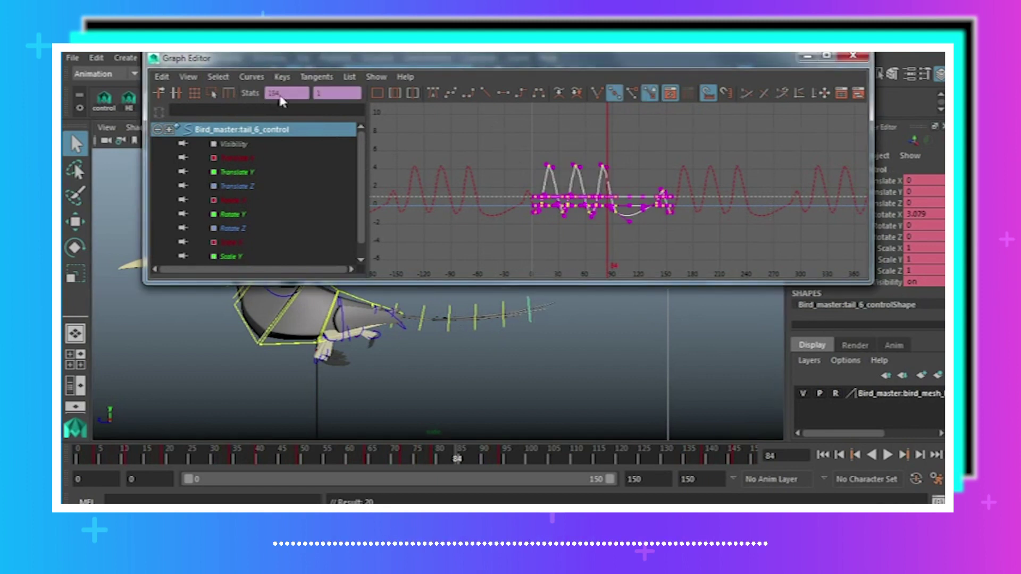
pyautogui.write('+=1')
pyautogui.press('Return')
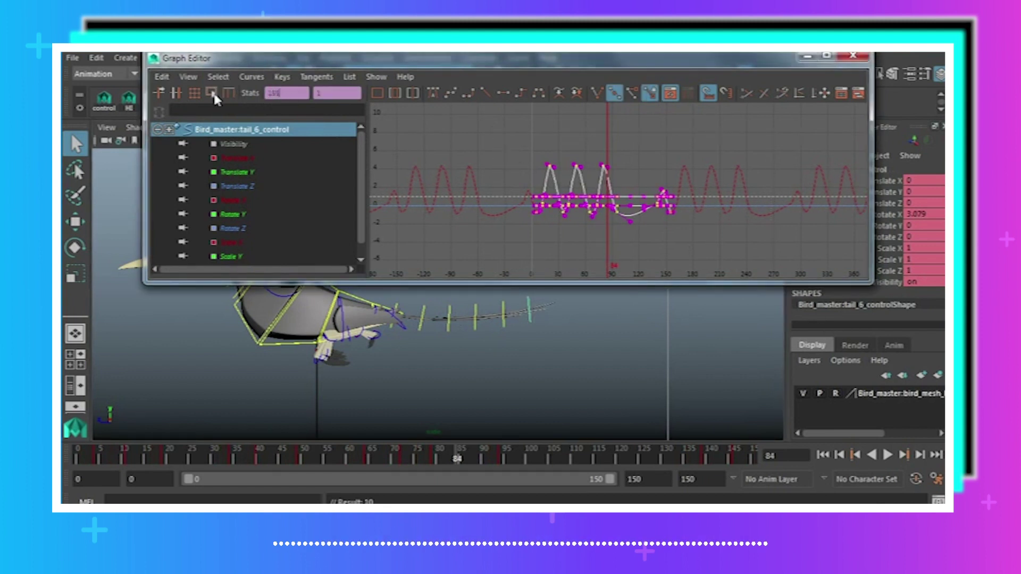
# Close the Graph Editor, clear the selection and play the animation to check the staggered tail motion.
pyautogui.click(853, 56)
pyautogui.click(462, 240)
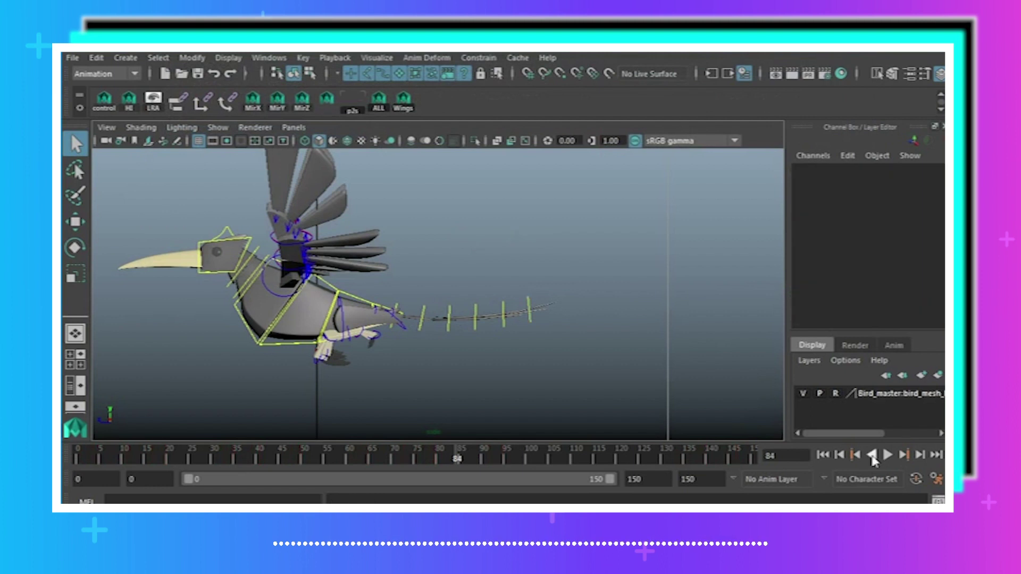
pyautogui.click(888, 456)
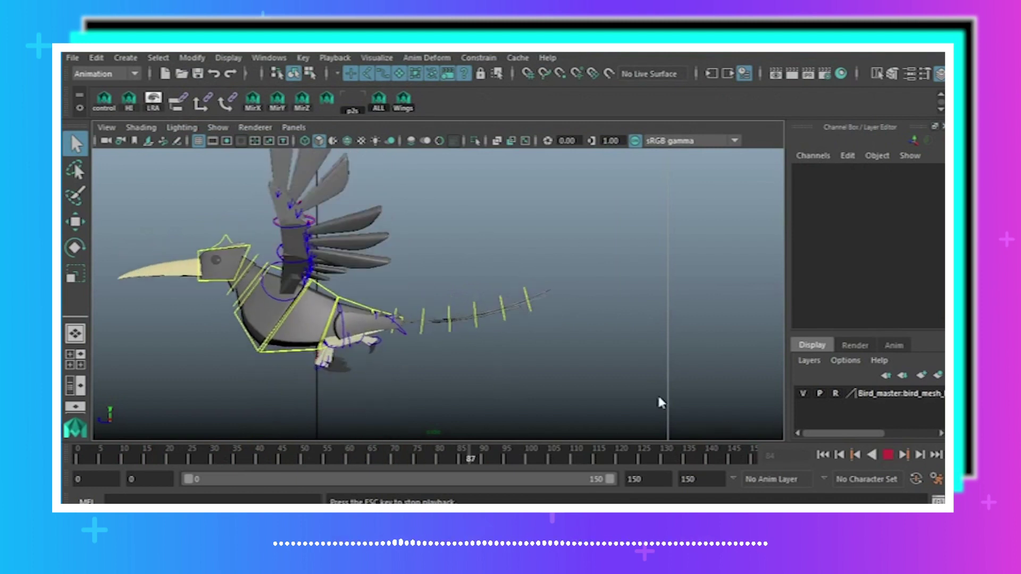
pyautogui.click(889, 455)
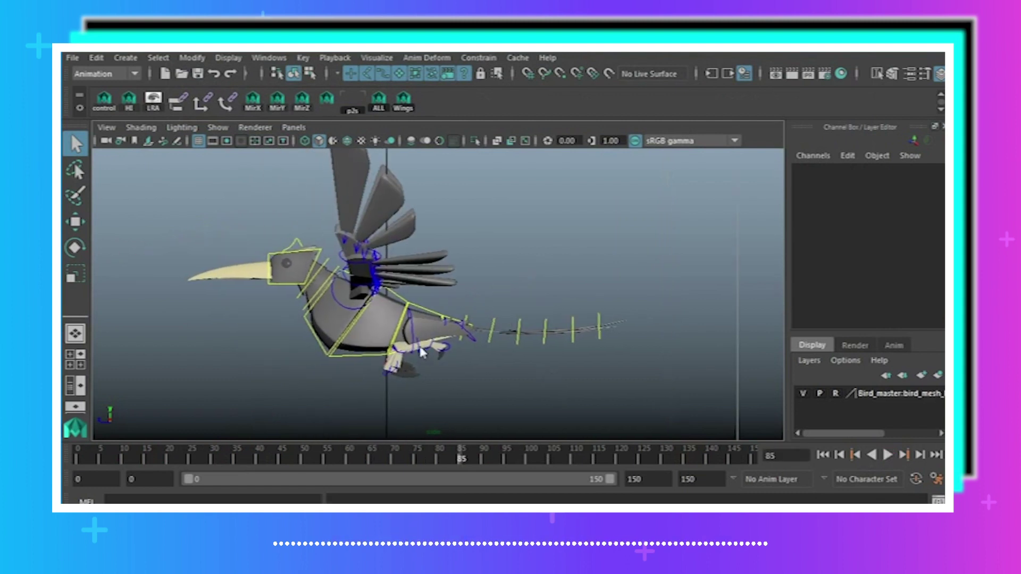
pyautogui.click(317, 338)
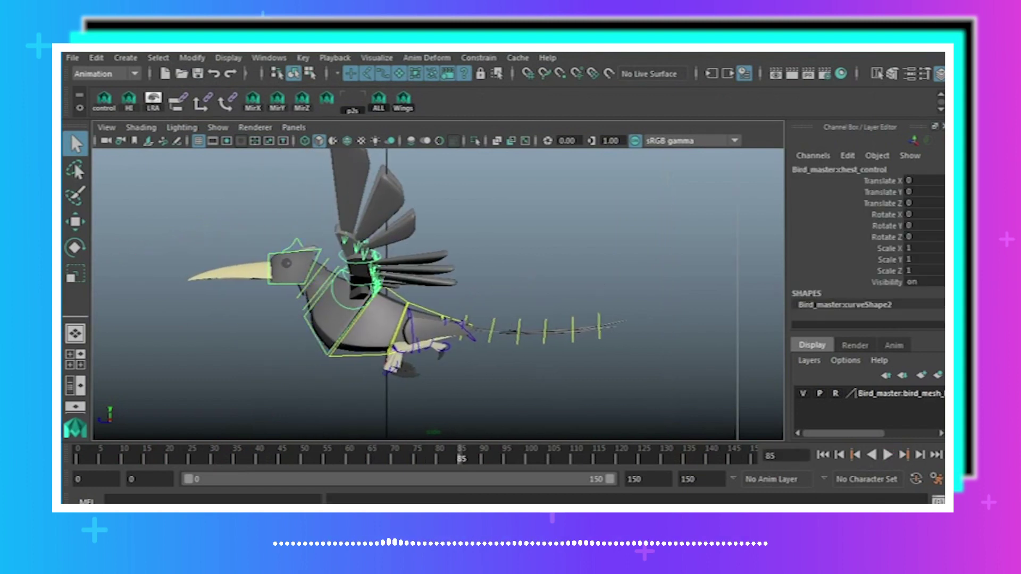
pyautogui.click(75, 247)
pyautogui.moveTo(394, 282)
pyautogui.mouseDown()
pyautogui.moveTo(395, 291)
pyautogui.moveTo(404, 280)
pyautogui.mouseUp()
pyautogui.hotkey('ctrl', 'z')
pyautogui.keyDown('alt'); pyautogui.moveTo(493, 269); pyautogui.dragTo(524, 282, button='right'); pyautogui.keyUp('alt')
pyautogui.keyDown('alt'); pyautogui.moveTo(523, 282); pyautogui.dragTo(528, 283); pyautogui.keyUp('alt')
pyautogui.keyDown('alt'); pyautogui.moveTo(552, 253); pyautogui.dragTo(587, 247, button='middle'); pyautogui.keyUp('alt')
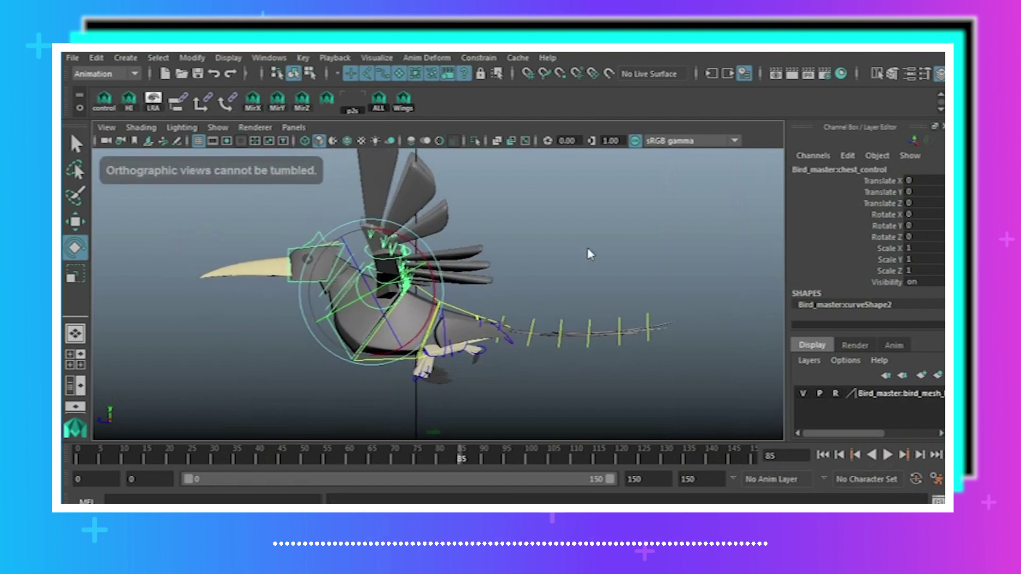
pyautogui.click(587, 248)
pyautogui.click(75, 143)
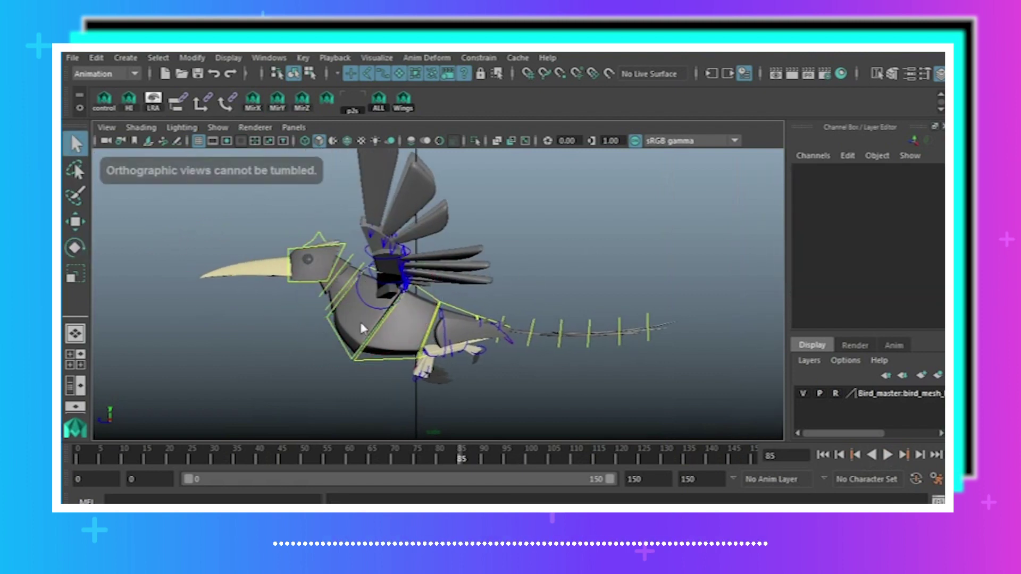
# Select the neck and head controls, rotate them to Rotate X 3.572 at frame 0 and key the pose.
pyautogui.click(313, 289)
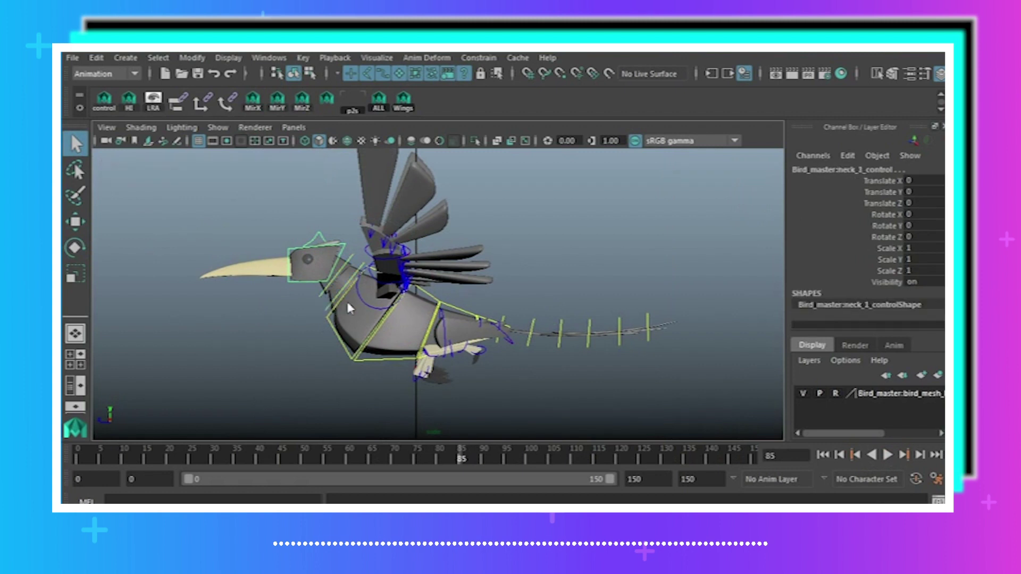
pyautogui.moveTo(78, 458)
pyautogui.mouseDown()
pyautogui.moveTo(134, 465)
pyautogui.moveTo(75, 463)
pyautogui.mouseUp()
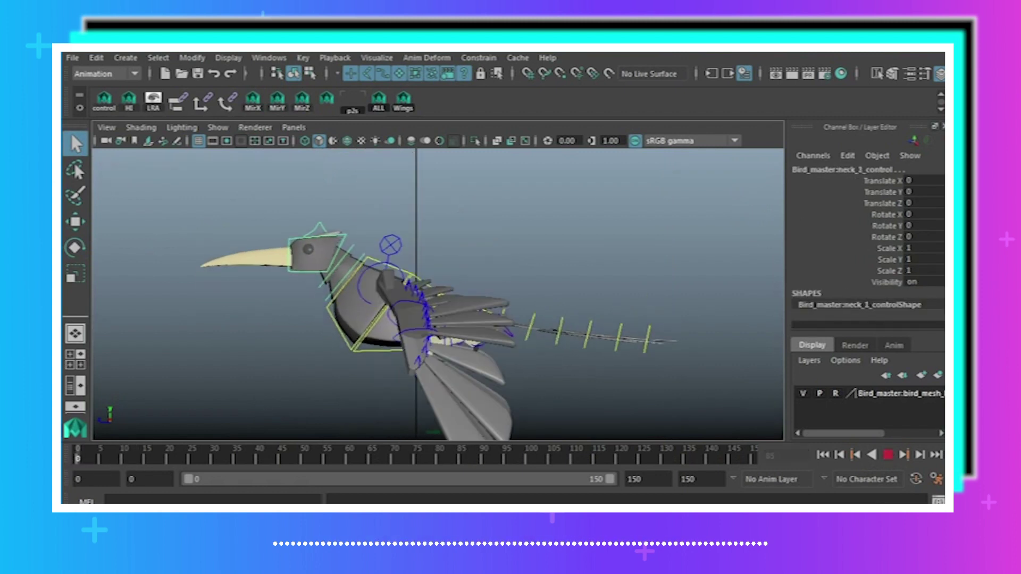
pyautogui.click(76, 248)
pyautogui.moveTo(420, 233); pyautogui.dragTo(415, 226)
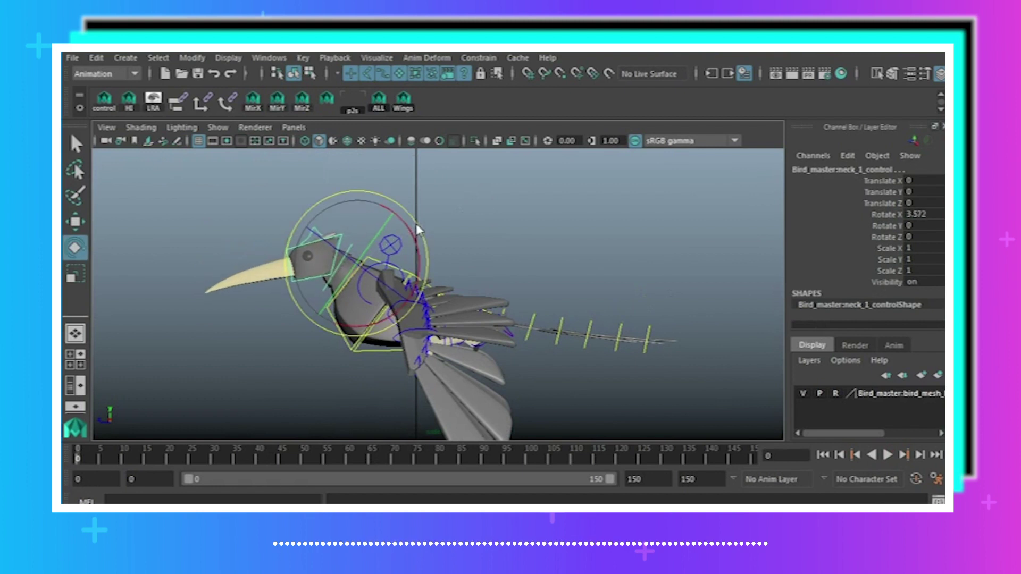
pyautogui.press('s')
# Key the same neck and head pose at frames 30, 60, 90 and 150.
pyautogui.click(212, 451)
pyautogui.press('s')
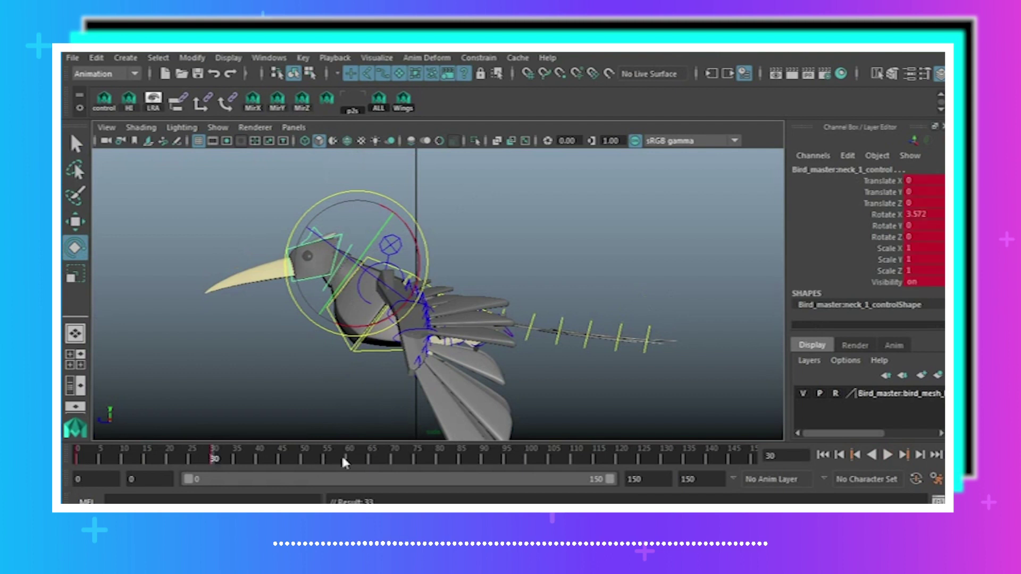
pyautogui.click(348, 454)
pyautogui.press('s')
pyautogui.click(483, 459)
pyautogui.click(753, 455)
pyautogui.press('s')
# Raise the neck and head to Rotate X -1.761 at frame 15, key it and repeat that pose at frames 45 and 75.
pyautogui.click(145, 455)
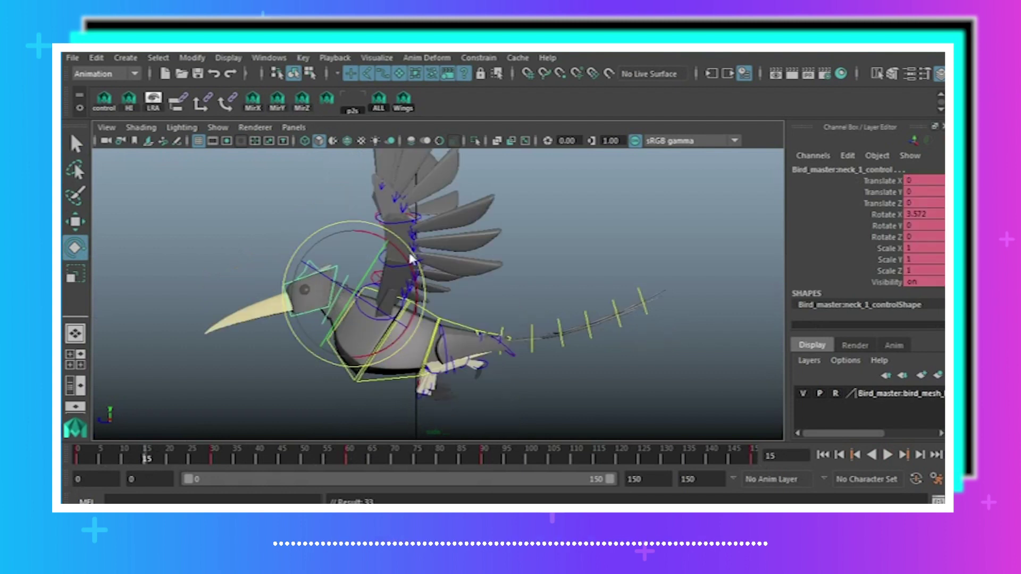
pyautogui.moveTo(414, 258); pyautogui.dragTo(418, 262)
pyautogui.press('s')
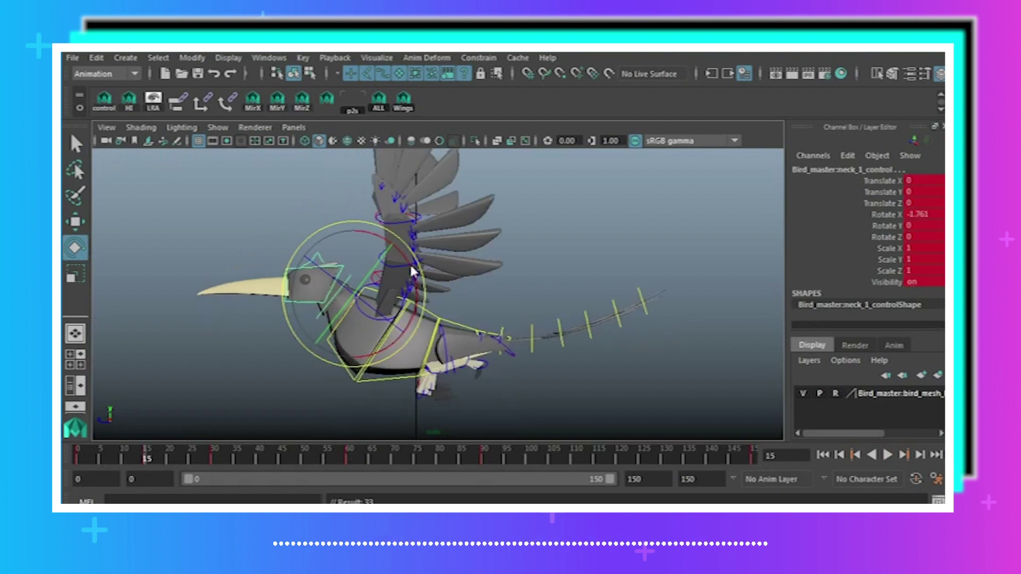
pyautogui.click(280, 454)
pyautogui.click(415, 461)
# Add a neck and head key at frame 135 and play the animation to check the head motion.
pyautogui.moveTo(79, 455); pyautogui.dragTo(126, 456)
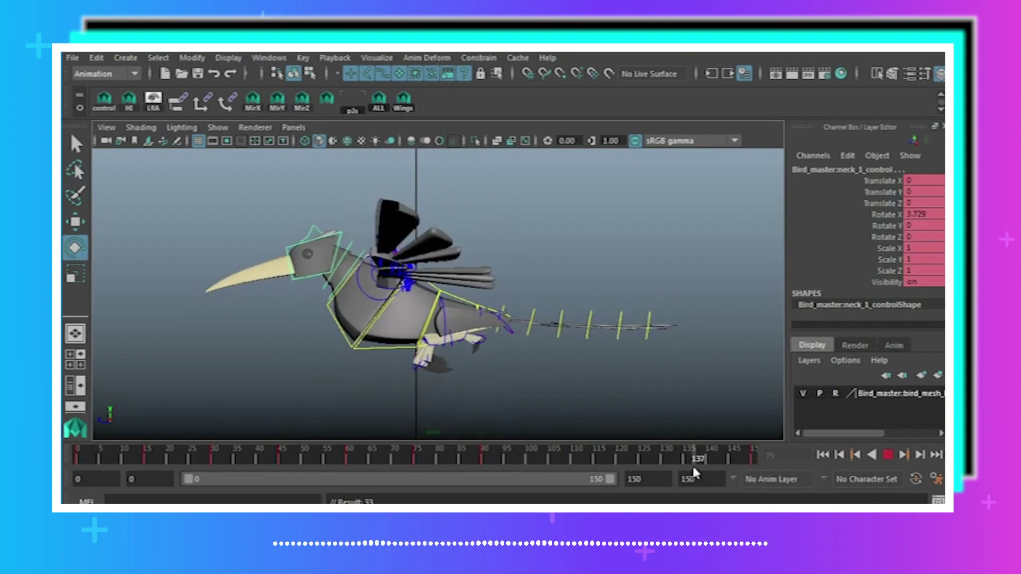
pyautogui.moveTo(692, 463); pyautogui.dragTo(683, 464)
pyautogui.moveTo(93, 455); pyautogui.dragTo(216, 459)
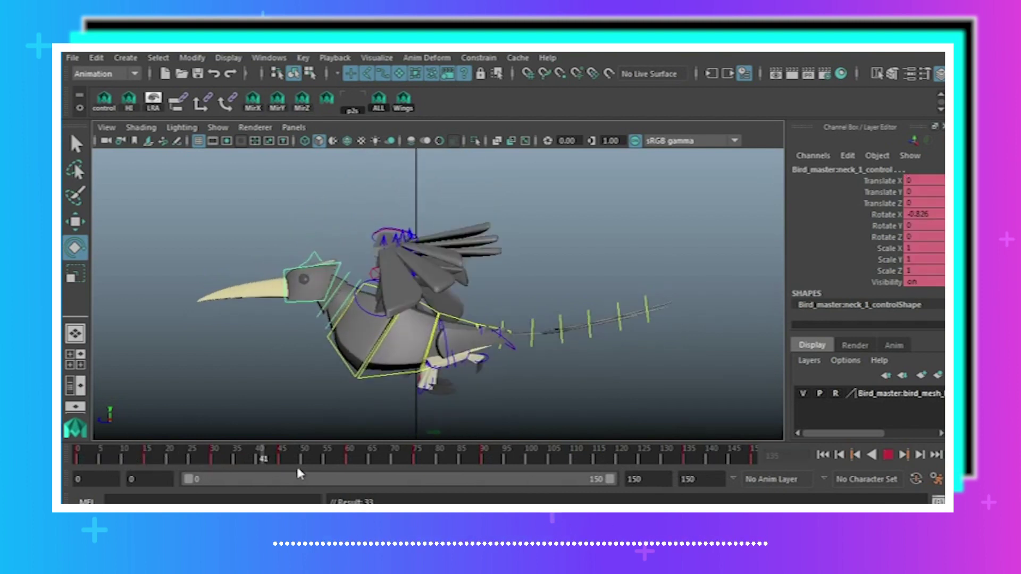
pyautogui.hotkey('alt', 'v')
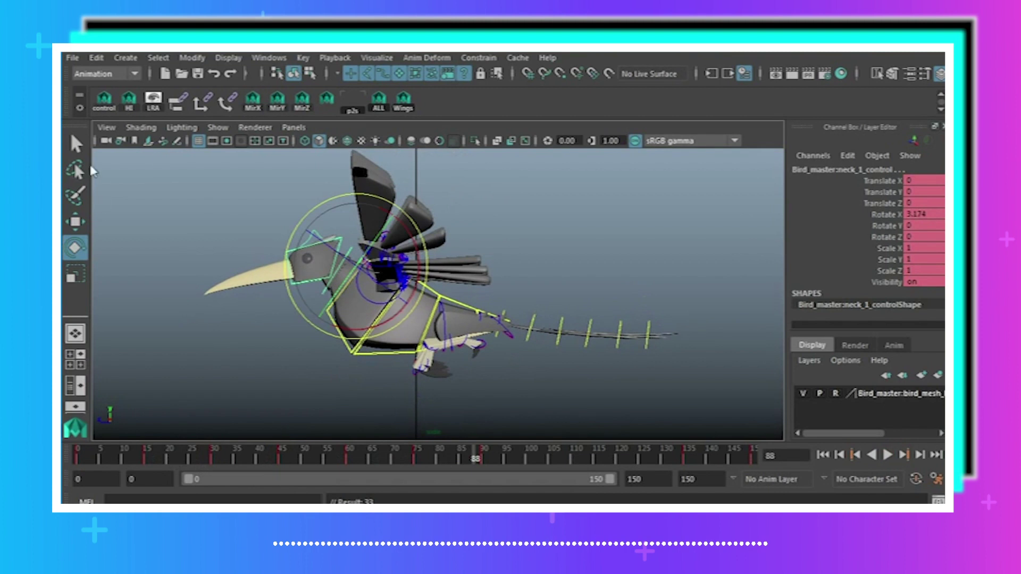
# In the Graph Editor, select the first and last neck and head keys and set both Pre and Post Infinity to Cycle.
pyautogui.click(257, 58)
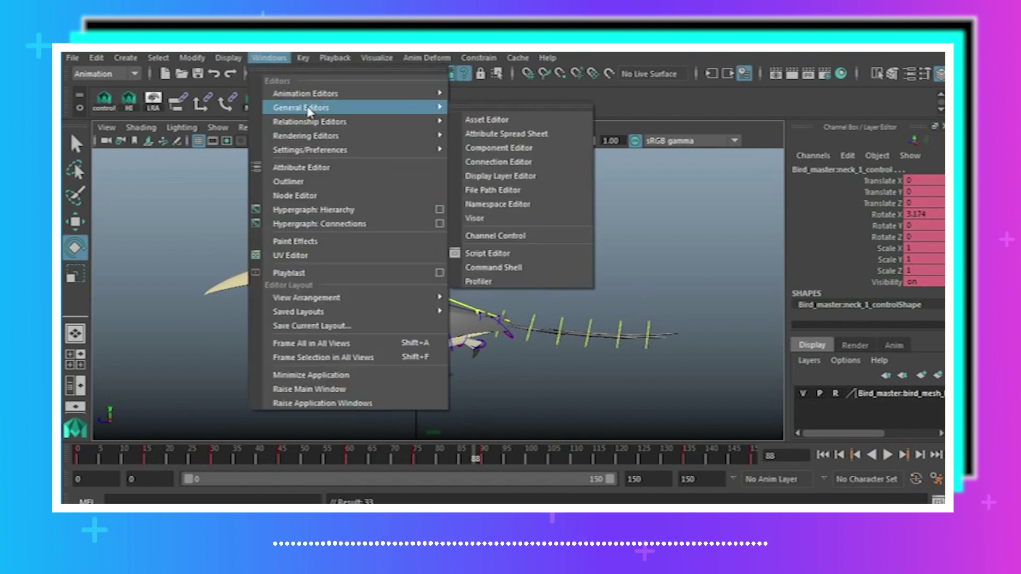
pyautogui.moveTo(352, 95)
pyautogui.click(492, 104)
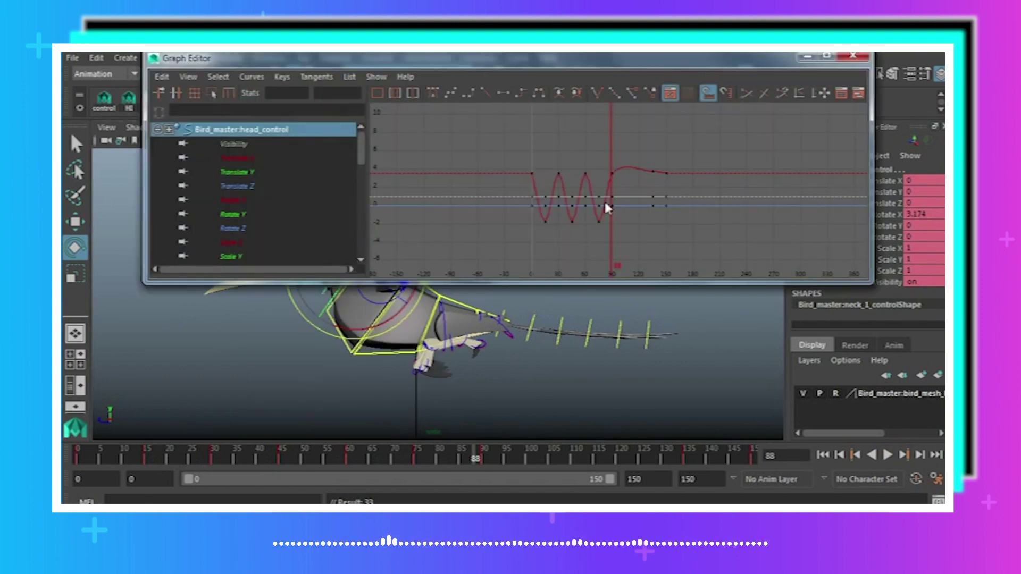
pyautogui.moveTo(557, 253); pyautogui.dragTo(556, 253)
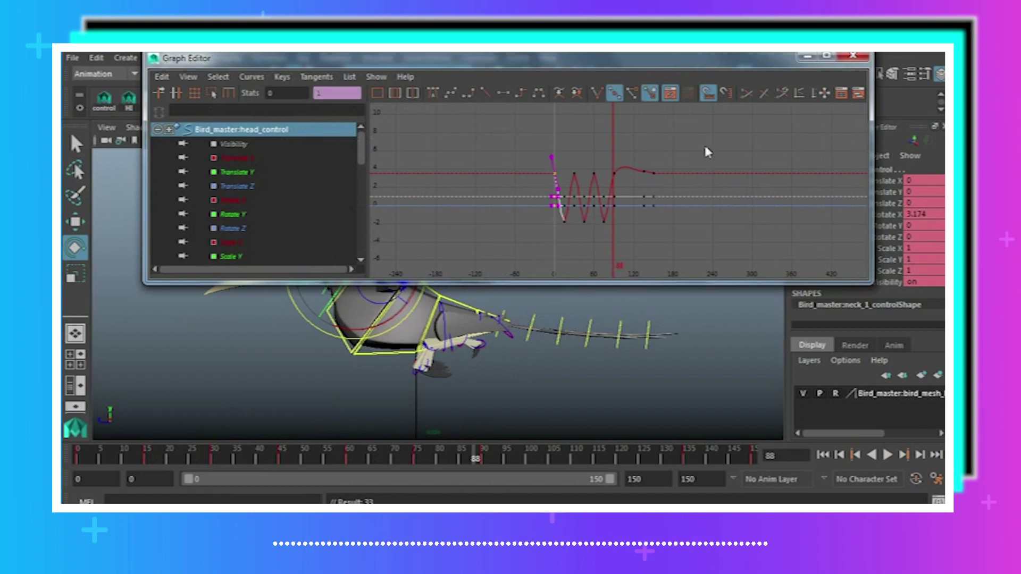
pyautogui.keyDown('shift'); pyautogui.moveTo(704, 143); pyautogui.dragTo(644, 232); pyautogui.keyUp('shift')
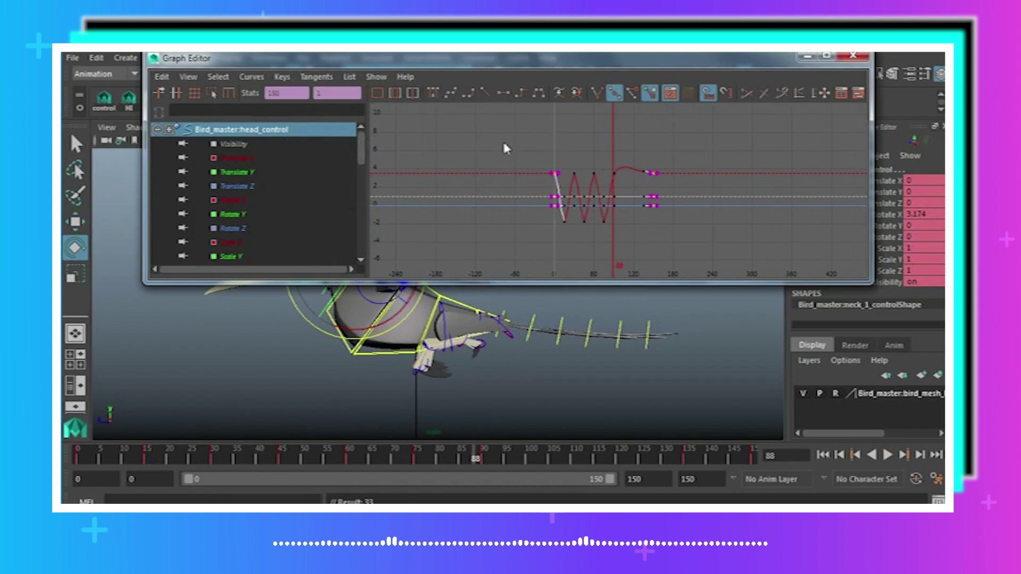
pyautogui.click(251, 77)
pyautogui.moveTo(256, 100)
pyautogui.click(425, 102)
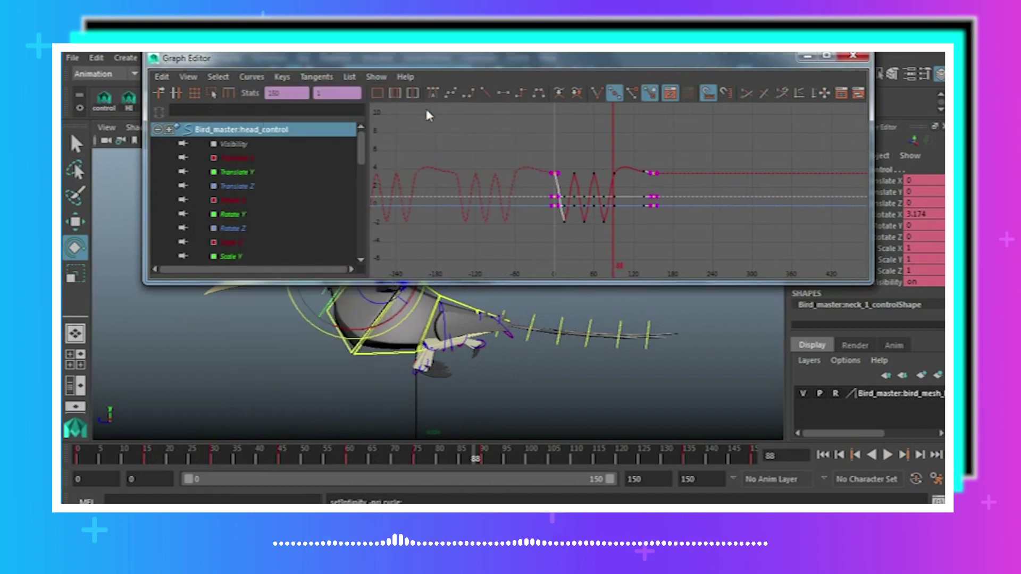
pyautogui.click(251, 77)
pyautogui.click(432, 130)
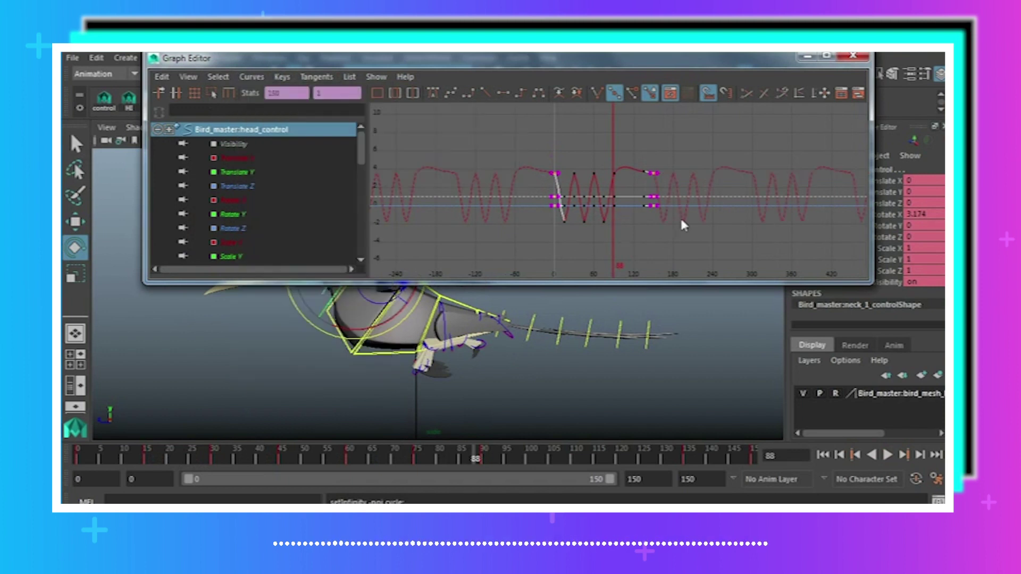
# Reposition and shrink the Graph Editor window so that the bird remains visible beneath it.
pyautogui.moveTo(464, 60); pyautogui.dragTo(710, 179)
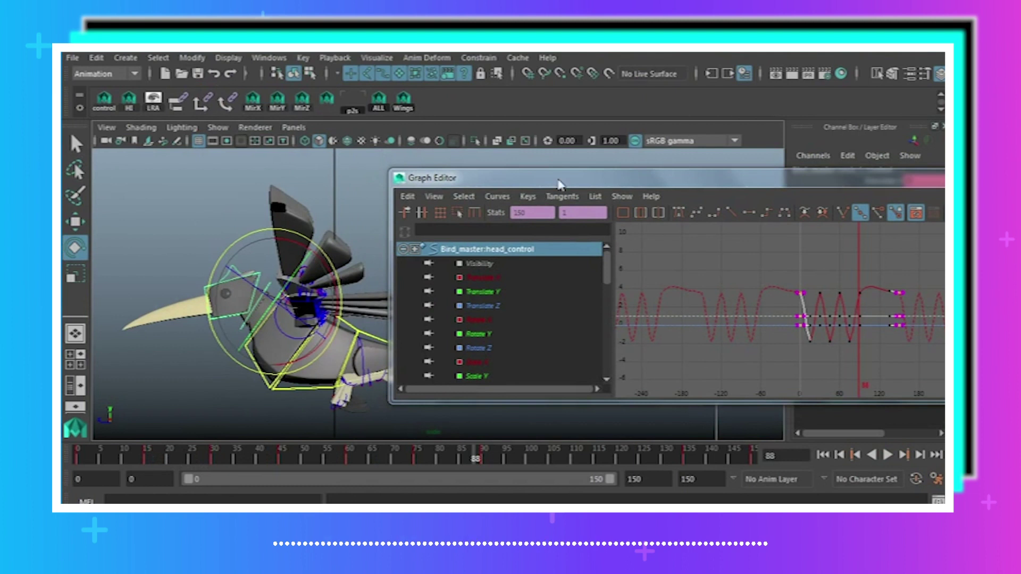
pyautogui.moveTo(559, 184); pyautogui.dragTo(315, 131)
pyautogui.moveTo(148, 164); pyautogui.dragTo(212, 165)
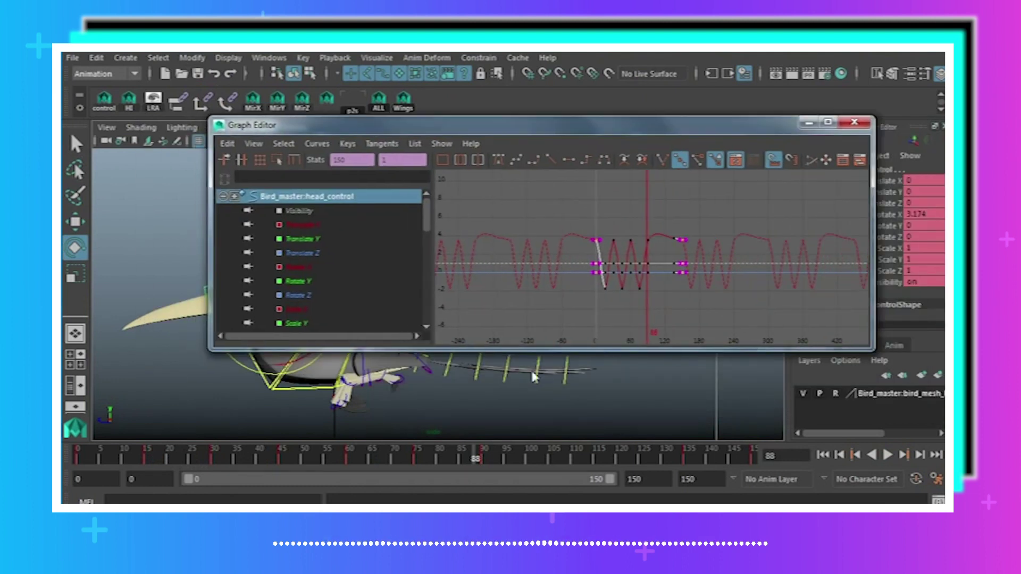
pyautogui.moveTo(524, 350); pyautogui.dragTo(522, 279)
pyautogui.keyDown('alt'); pyautogui.moveTo(493, 360); pyautogui.dragTo(503, 403, button='middle'); pyautogui.keyUp('alt')
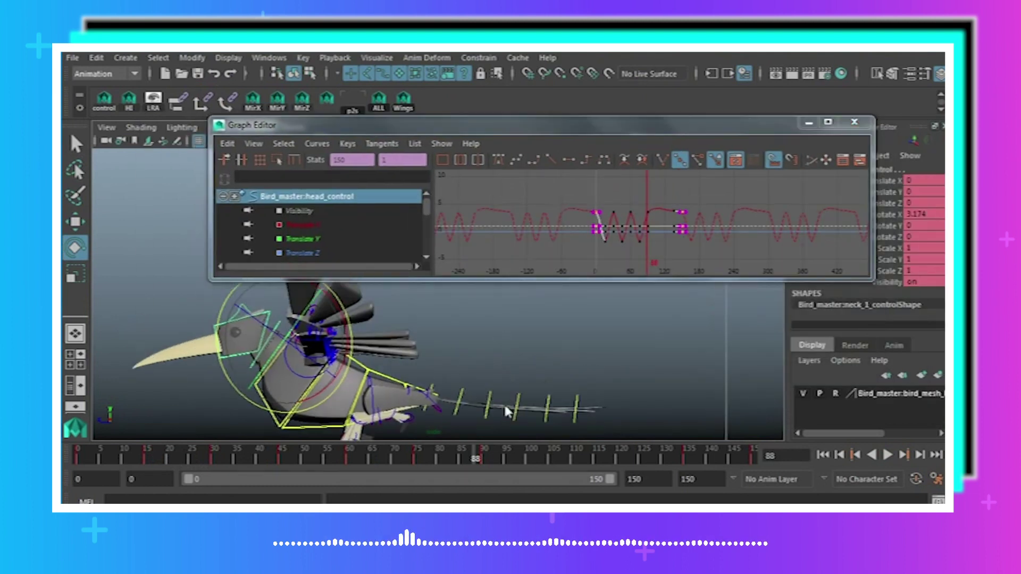
pyautogui.scroll(1, 398, 337)
pyautogui.keyDown('alt'); pyautogui.click(398, 336); pyautogui.keyUp('alt')
pyautogui.keyDown('alt'); pyautogui.moveTo(397, 336); pyautogui.dragTo(449, 331, button='middle'); pyautogui.keyUp('alt')
# Select the neck_2 and head controls and shift all their keys 2 frames earlier, placing the last keys at frame 148.
pyautogui.press('q')
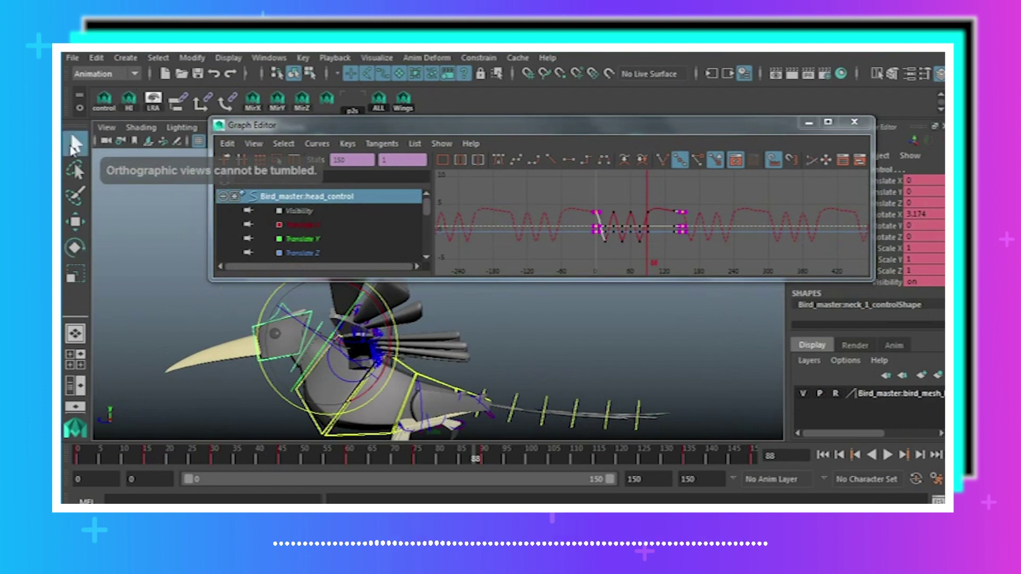
pyautogui.click(244, 420)
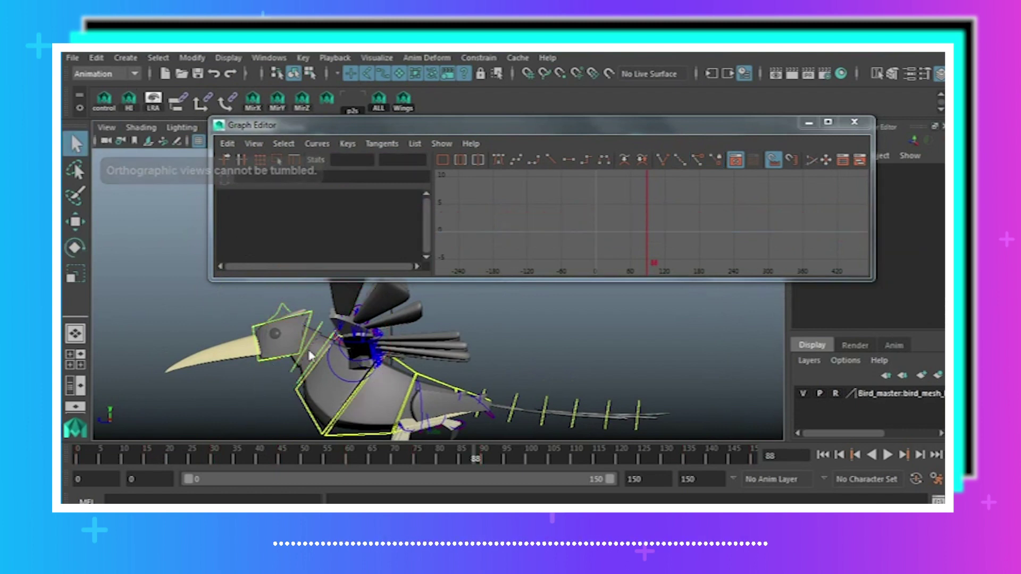
pyautogui.click(311, 327)
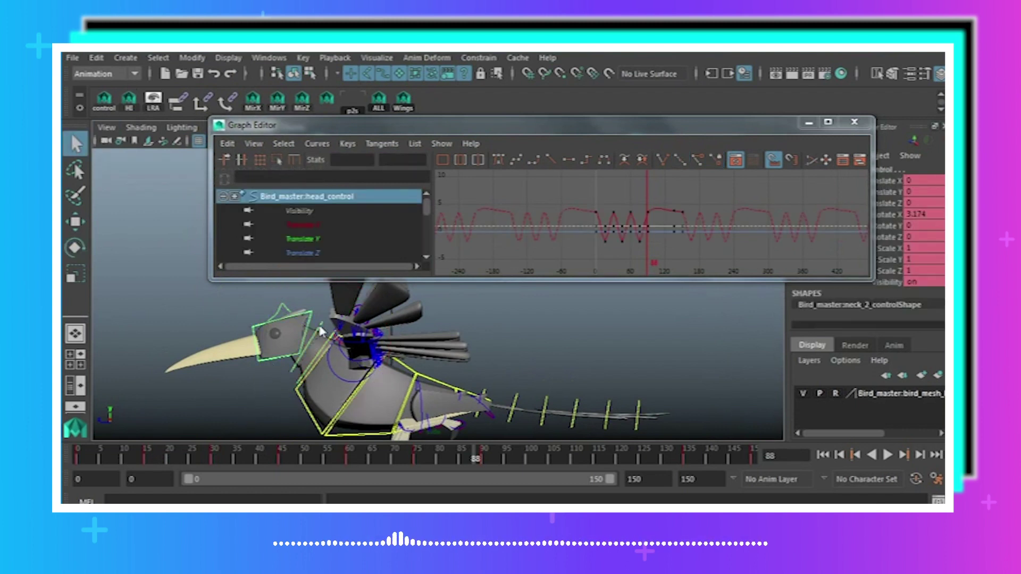
pyautogui.moveTo(567, 211); pyautogui.dragTo(720, 265)
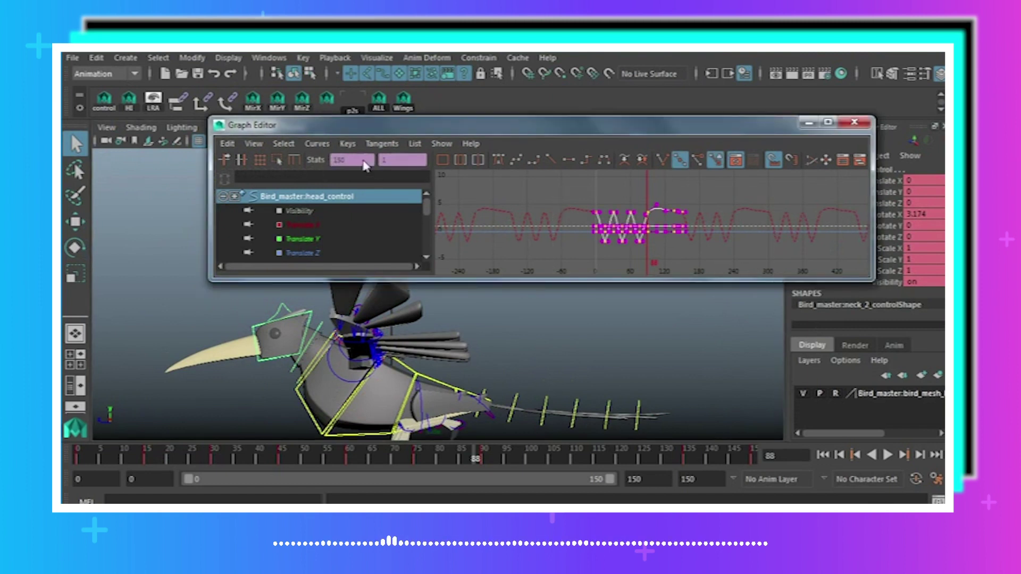
pyautogui.write('148')
pyautogui.press('Return')
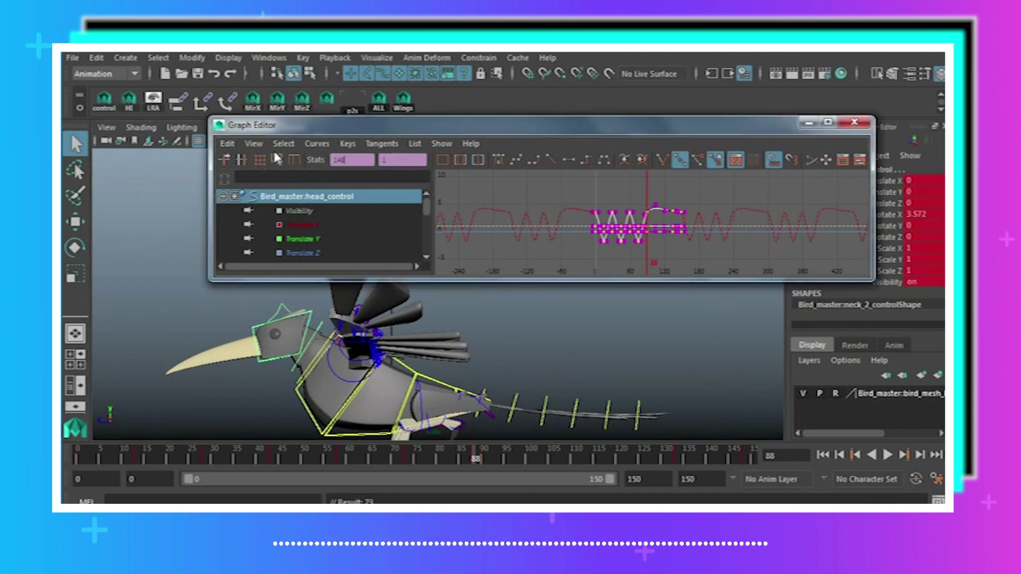
# Select only the head control and shift all its keys further earlier in time.
pyautogui.click(313, 318)
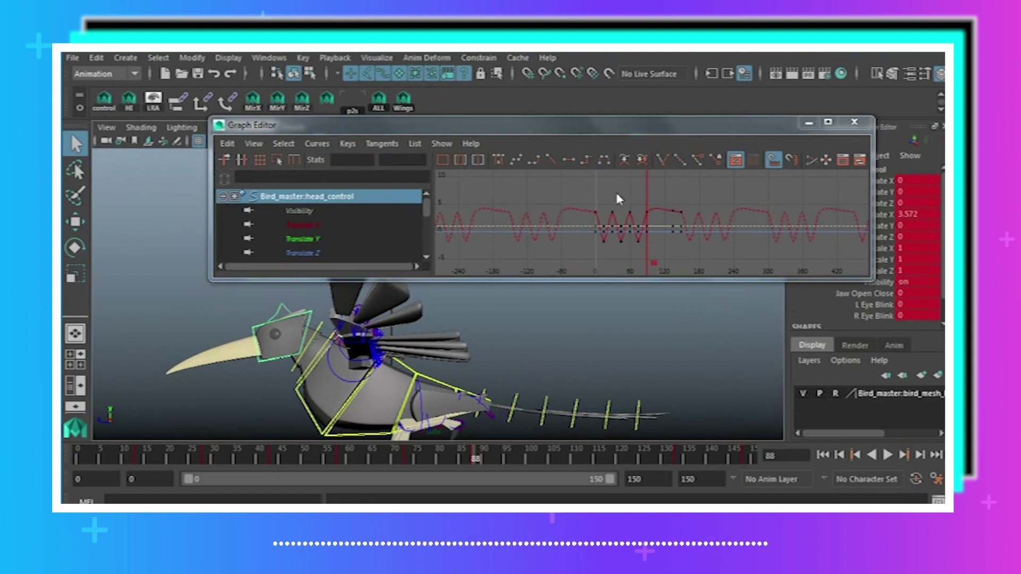
pyautogui.moveTo(584, 201); pyautogui.dragTo(690, 248)
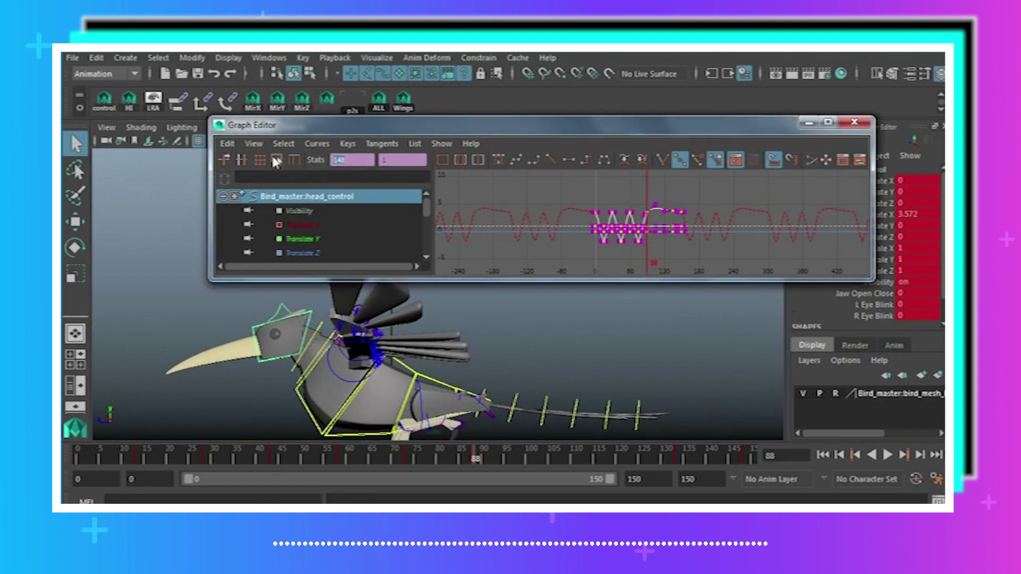
pyautogui.press('Return')
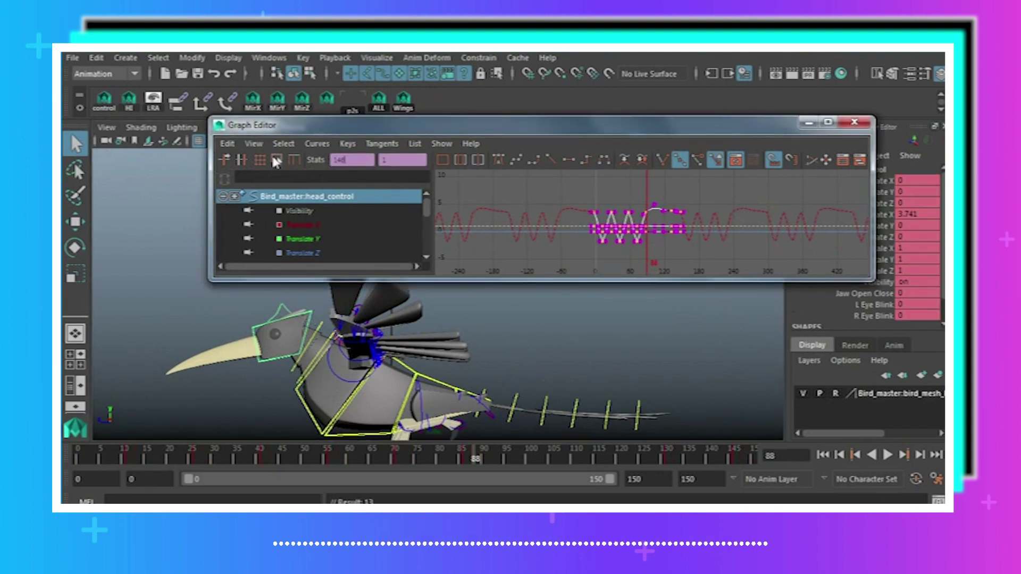
# Clear the selection, play the animation to check the staggered neck and head motion, and close the Graph Editor.
pyautogui.click(670, 373)
pyautogui.click(888, 455)
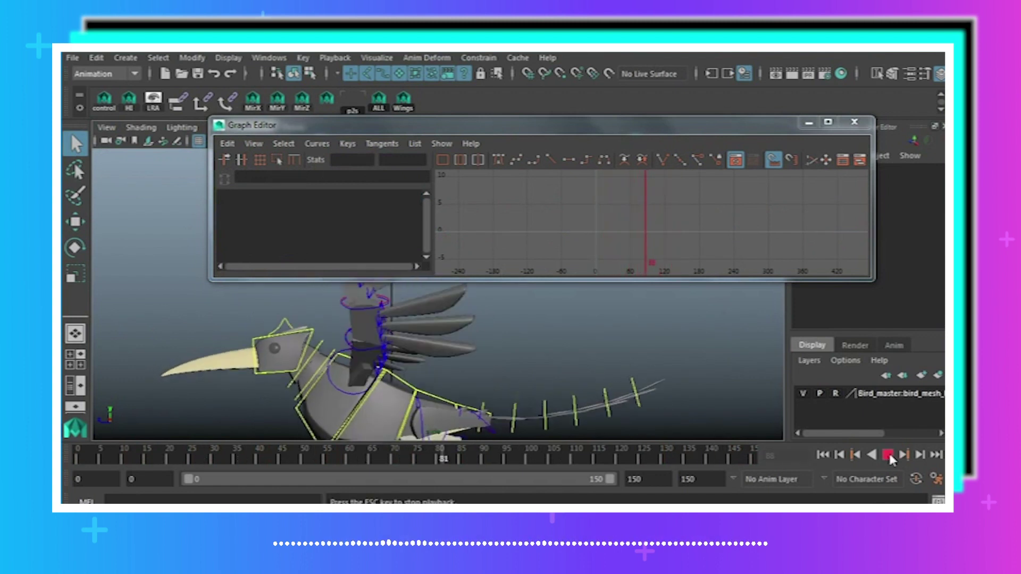
pyautogui.click(888, 455)
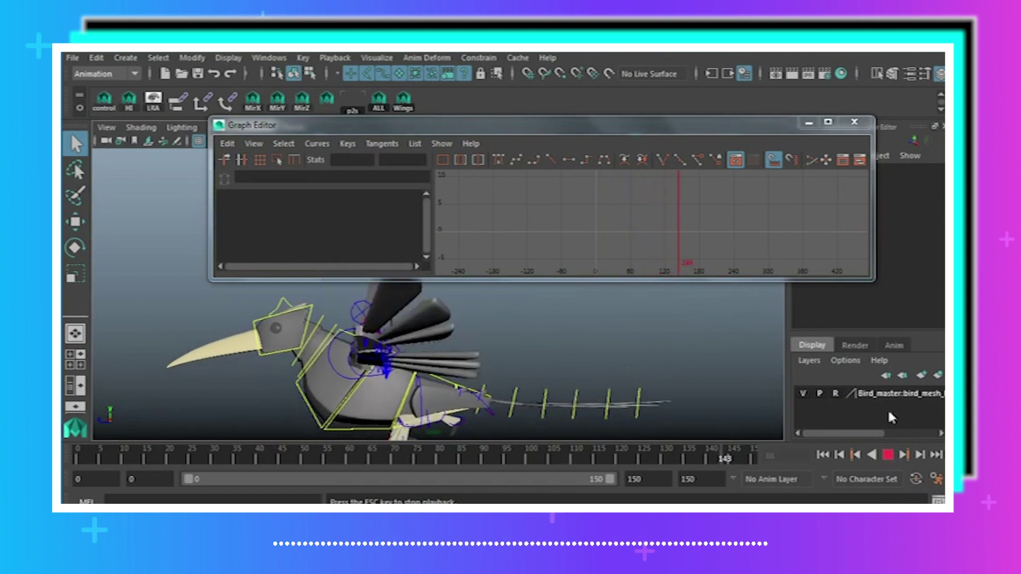
pyautogui.click(854, 122)
# Switch the viewport from the side view to the persp camera.
pyautogui.keyDown('alt'); pyautogui.click(574, 328); pyautogui.keyUp('alt')
pyautogui.keyDown('alt'); pyautogui.moveTo(575, 327); pyautogui.dragTo(739, 361, button='right'); pyautogui.keyUp('alt')
pyautogui.click(294, 127)
pyautogui.moveTo(319, 141)
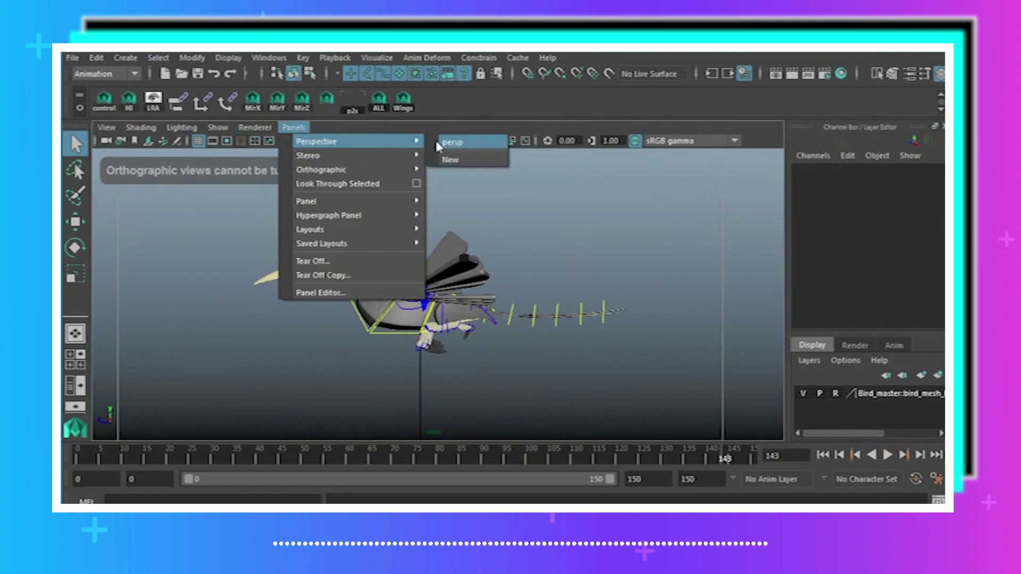
pyautogui.click(435, 140)
pyautogui.keyDown('alt'); pyautogui.moveTo(389, 319); pyautogui.dragTo(256, 314); pyautogui.keyUp('alt')
# Hide the NURBS curves in the viewport and play the flight animation on the bare bird mesh.
pyautogui.click(218, 127)
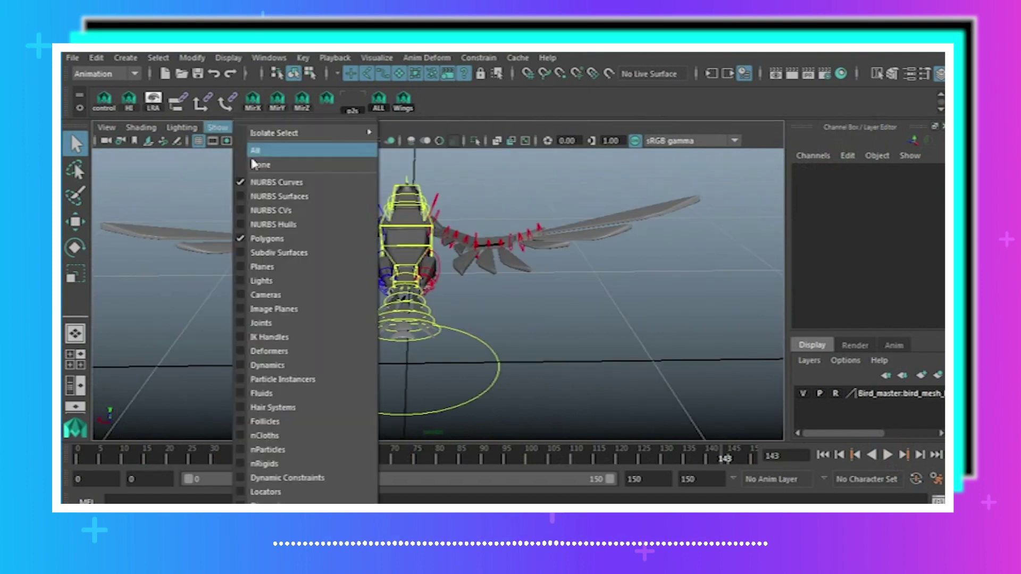
pyautogui.click(262, 182)
pyautogui.keyDown('alt'); pyautogui.moveTo(277, 229); pyautogui.dragTo(694, 420); pyautogui.keyUp('alt')
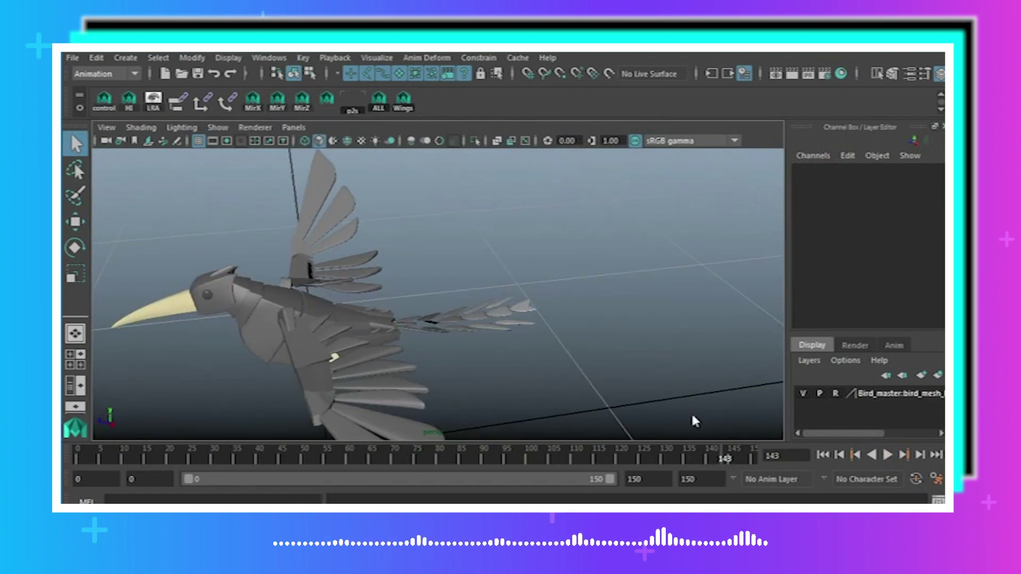
pyautogui.click(888, 455)
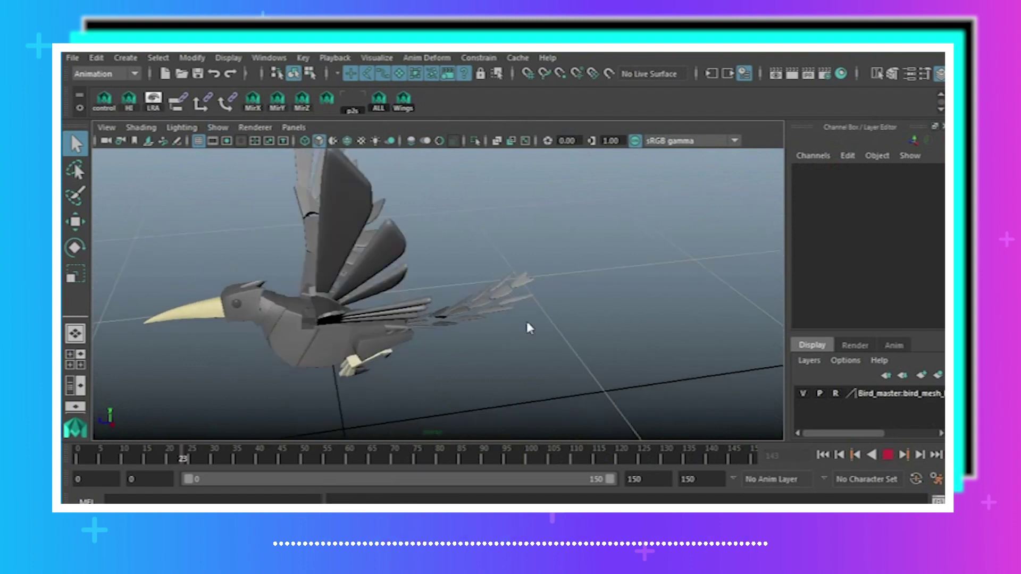
# Change the viewport background to black, review the flight from behind and in front, and return to the first frame.
pyautogui.hotkey('alt', 'b')
pyautogui.keyDown('alt'); pyautogui.moveTo(525, 318); pyautogui.dragTo(376, 340); pyautogui.keyUp('alt')
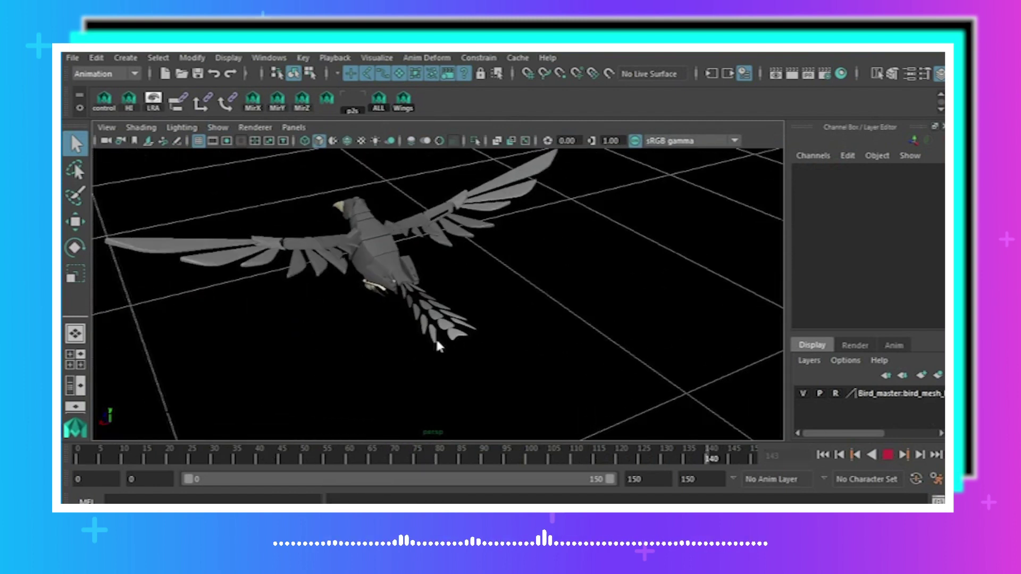
pyautogui.keyDown('alt'); pyautogui.moveTo(565, 362); pyautogui.dragTo(574, 363); pyautogui.keyUp('alt')
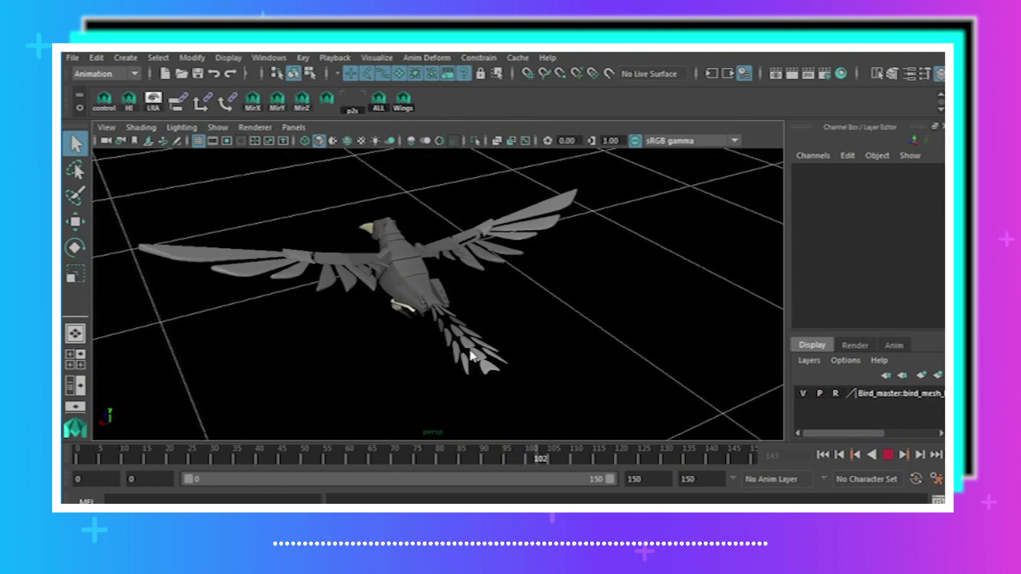
pyautogui.keyDown('alt'); pyautogui.moveTo(378, 343); pyautogui.dragTo(591, 326); pyautogui.keyUp('alt')
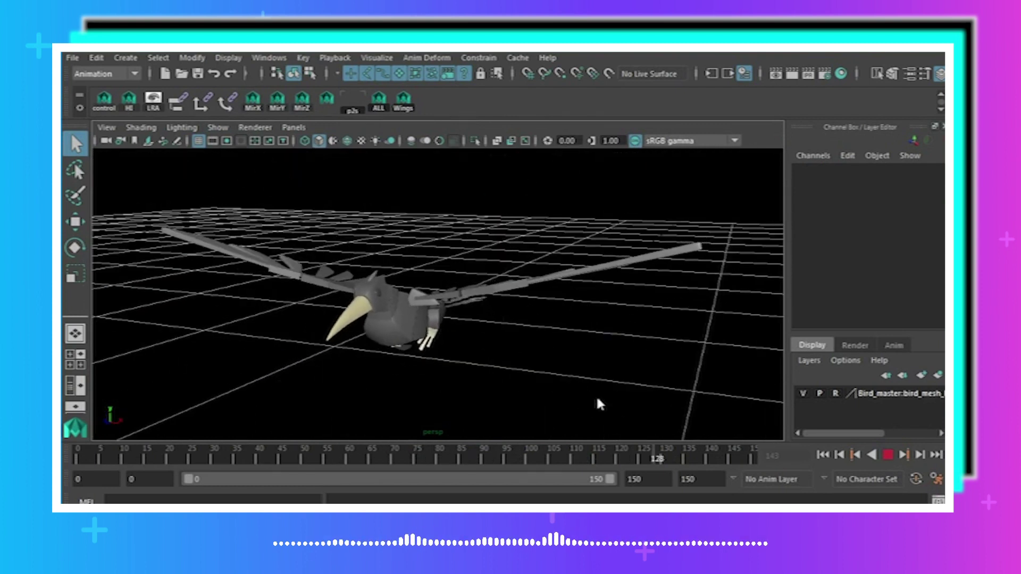
pyautogui.click(887, 454)
pyautogui.click(823, 456)
# Show the NURBS curves in the viewport again and select the comb control on the bird's head for rotation.
pyautogui.keyDown('alt'); pyautogui.moveTo(553, 404); pyautogui.dragTo(443, 355); pyautogui.keyUp('alt')
pyautogui.scroll(4, 442, 354)
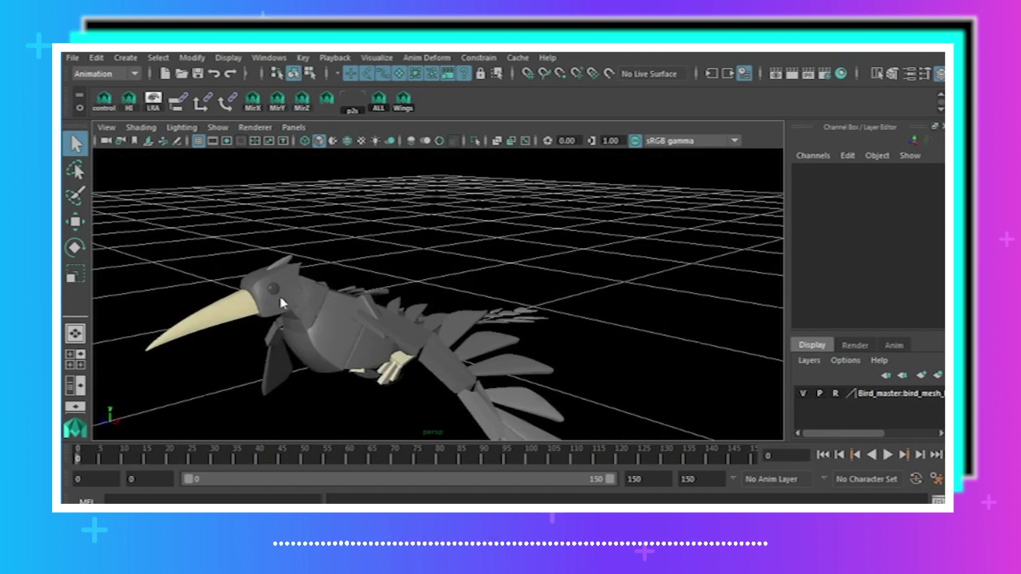
pyautogui.click(229, 133)
pyautogui.click(259, 180)
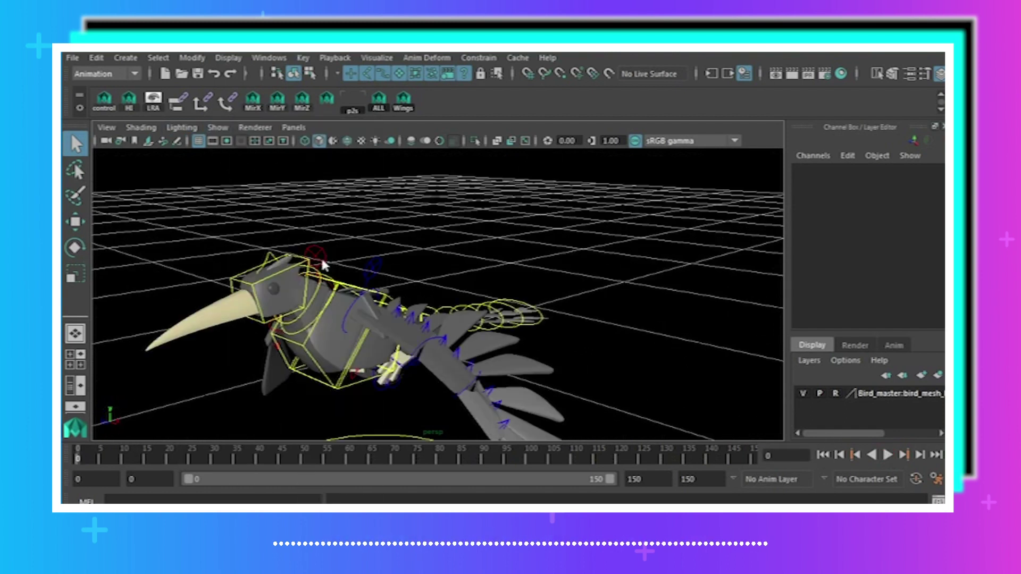
pyautogui.keyDown('alt'); pyautogui.moveTo(321, 256); pyautogui.dragTo(272, 250); pyautogui.keyUp('alt')
pyautogui.click(265, 250)
pyautogui.click(75, 248)
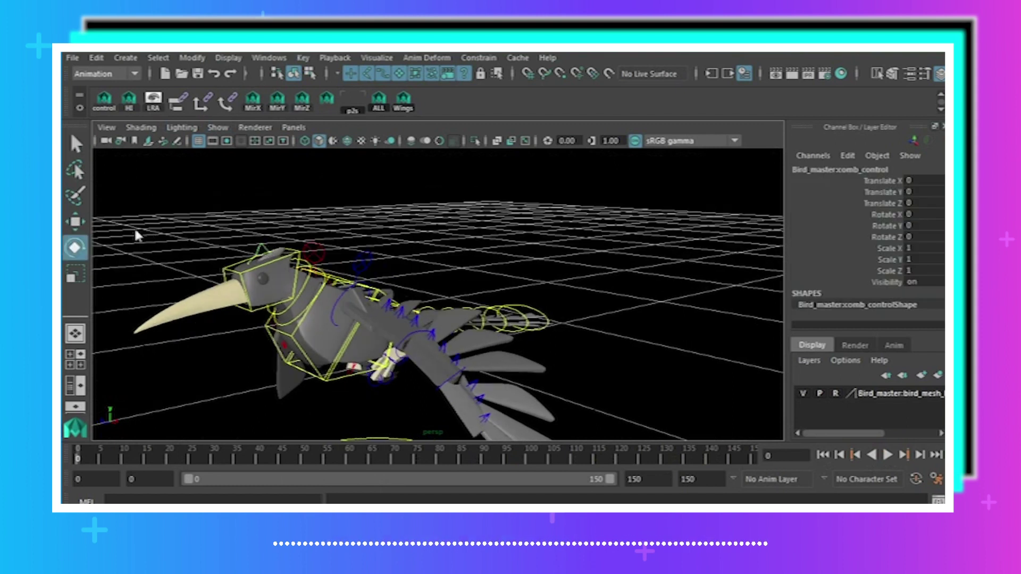
# Try a rotation of the comb control and undo it.
pyautogui.moveTo(245, 203); pyautogui.dragTo(215, 229)
pyautogui.hotkey('ctrl', 'z')
pyautogui.keyDown('alt'); pyautogui.moveTo(398, 247); pyautogui.dragTo(481, 262); pyautogui.keyUp('alt')
pyautogui.scroll(4, 496, 278)
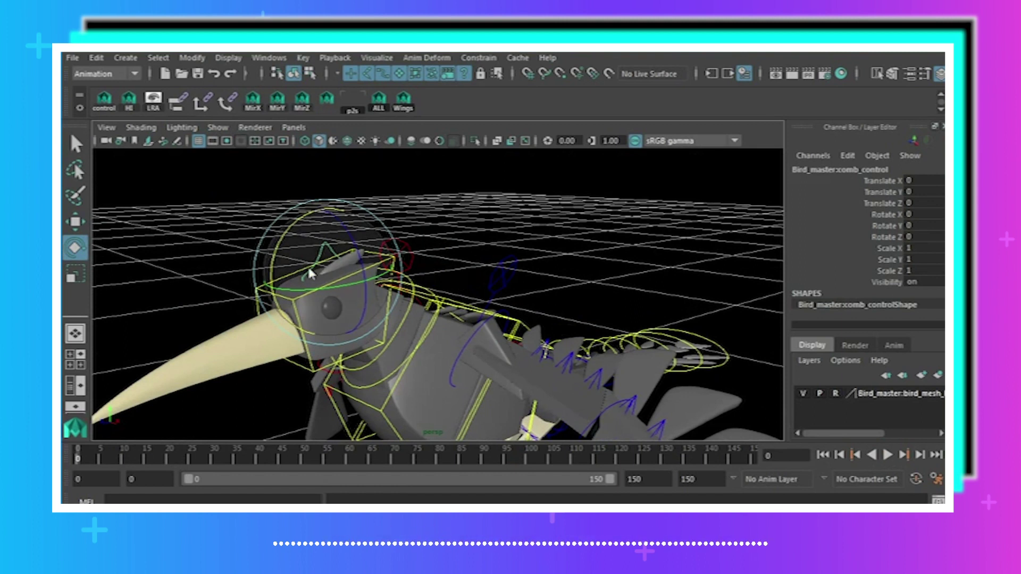
# Open the Graph Editor and key the comb control in its rest pose at frames 0 and 4.
pyautogui.click(269, 57)
pyautogui.moveTo(291, 95)
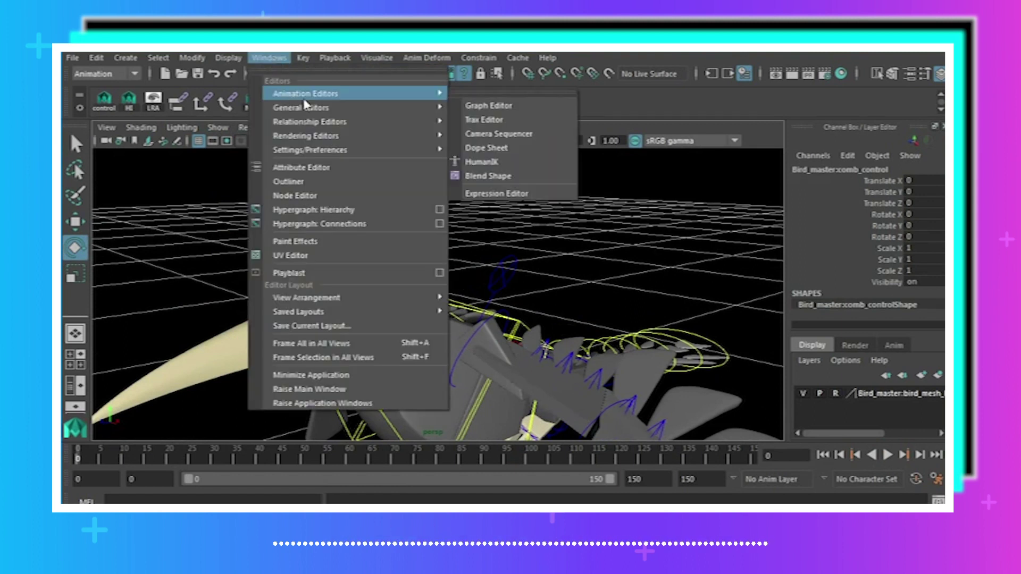
pyautogui.click(471, 108)
pyautogui.moveTo(485, 133); pyautogui.dragTo(483, 55)
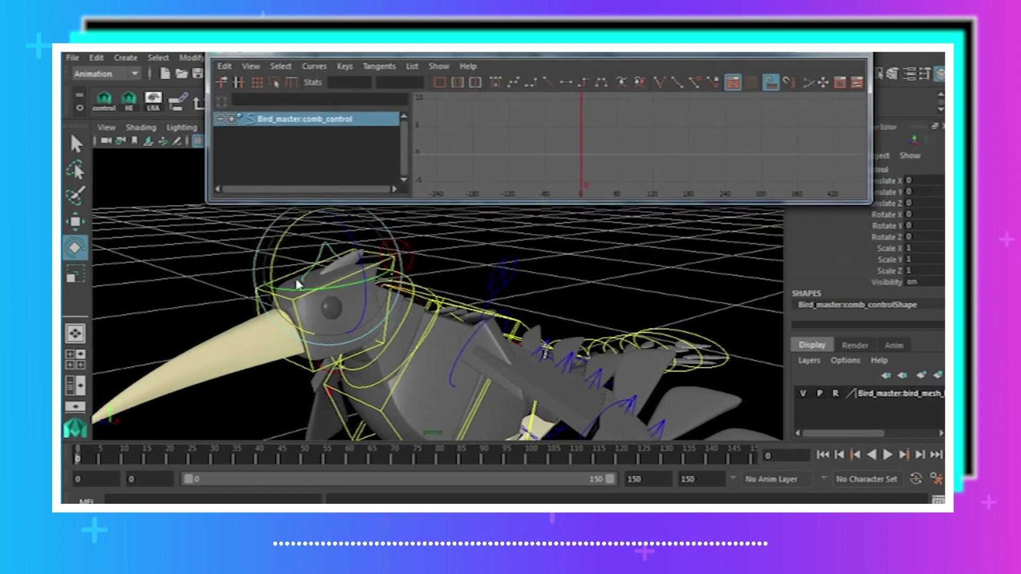
pyautogui.press('s')
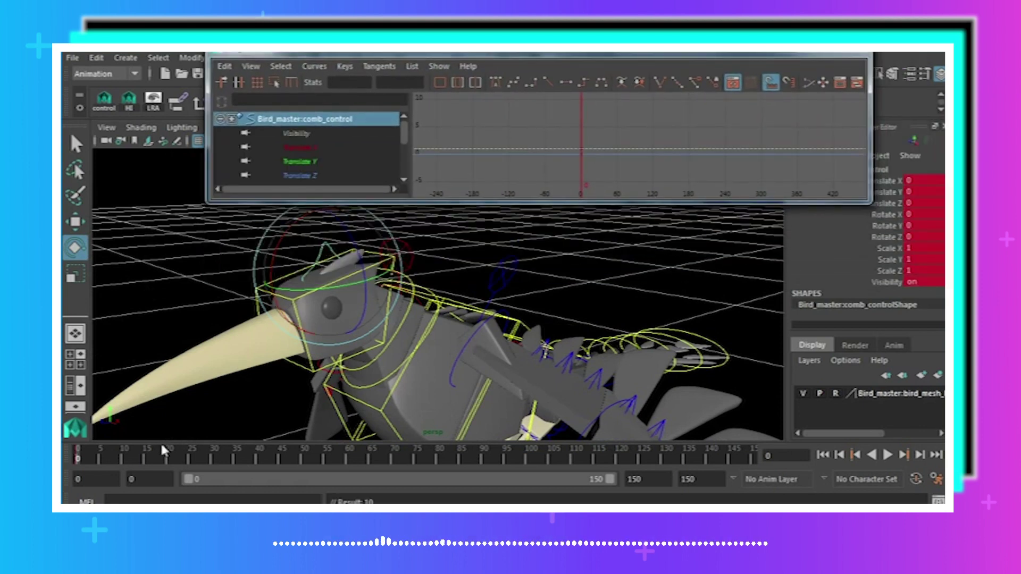
pyautogui.hotkey('alt', '.')
pyautogui.hotkey('alt', '.')
pyautogui.hotkey('alt', '.')
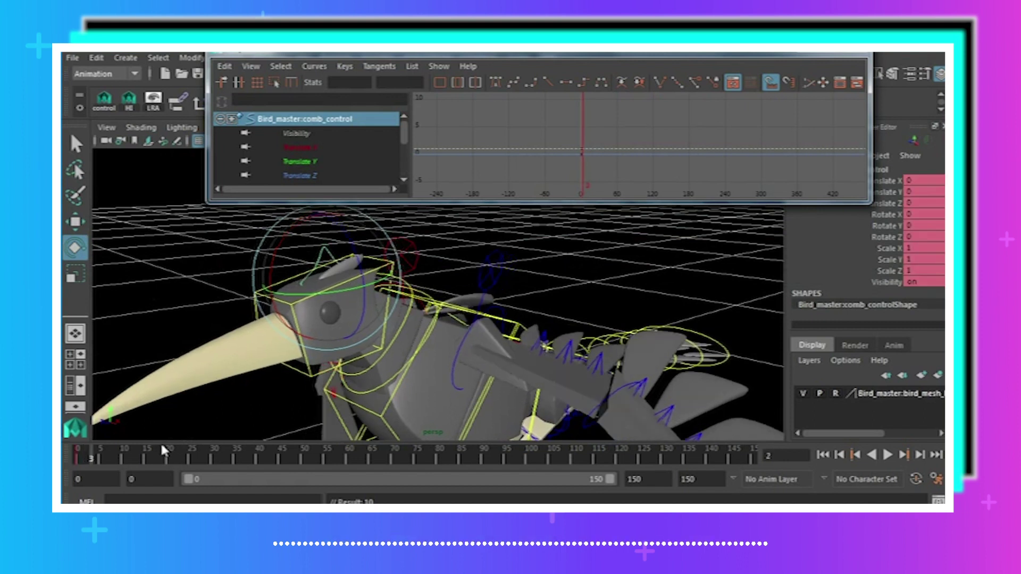
pyautogui.press('s')
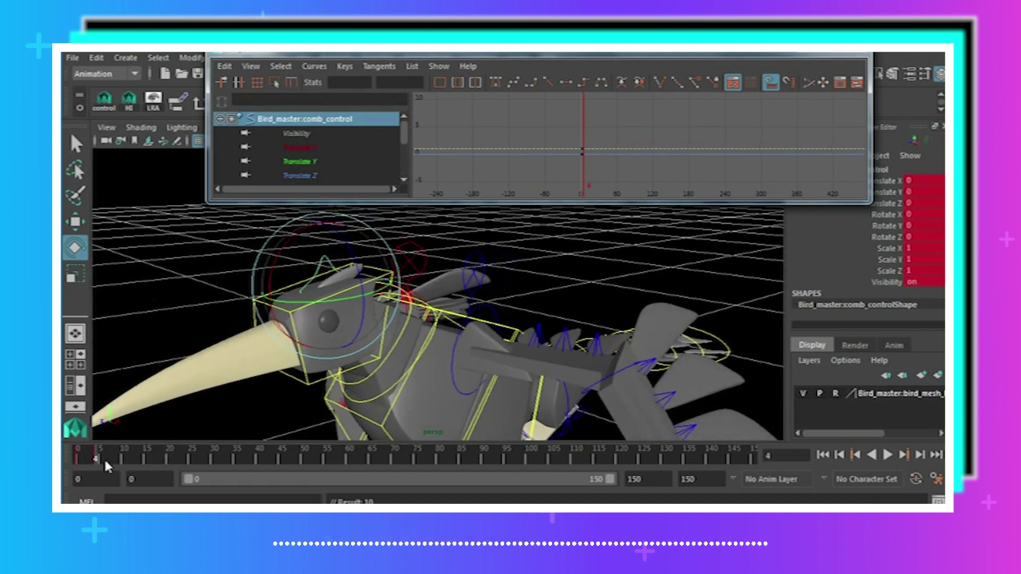
# At frame 2, rotate the comb control about 20 degrees in X to raise the comb, and key it.
pyautogui.hotkey('alt', ',')
pyautogui.hotkey('alt', ',')
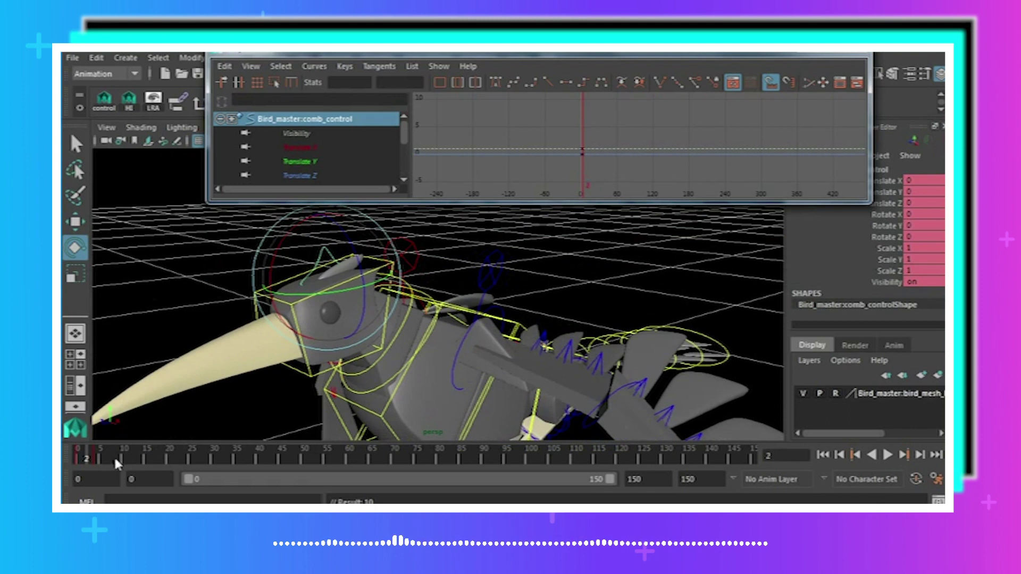
pyautogui.moveTo(293, 228); pyautogui.dragTo(285, 248)
pyautogui.press('s')
# Frame the comb control's animation curves, select all their keys and give them flat tangents.
pyautogui.moveTo(569, 155)
pyautogui.keyDown('alt'); pyautogui.mouseDown(button='right')
pyautogui.moveTo(629, 206)
pyautogui.moveTo(632, 192)
pyautogui.moveTo(562, 154)
pyautogui.moveTo(586, 144)
pyautogui.mouseUp(button='right'); pyautogui.keyUp('alt')
pyautogui.keyDown('alt'); pyautogui.moveTo(586, 145); pyautogui.dragTo(603, 151, button='middle'); pyautogui.keyUp('alt')
pyautogui.press('f')
pyautogui.keyDown('alt'); pyautogui.moveTo(569, 149); pyautogui.dragTo(639, 133, button='right'); pyautogui.keyUp('alt')
pyautogui.moveTo(532, 97); pyautogui.dragTo(782, 219)
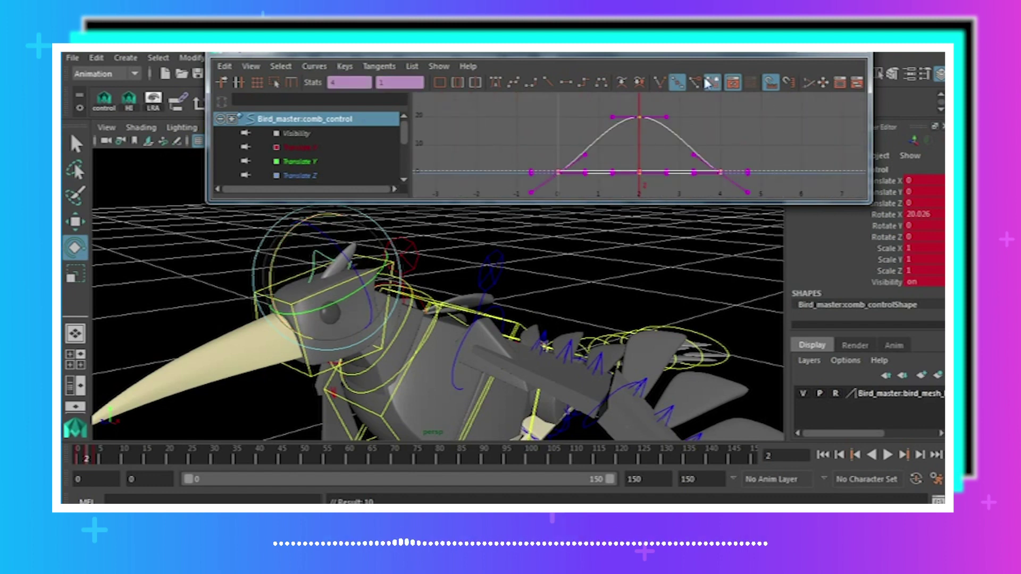
pyautogui.click(566, 83)
# Set the comb curves' pre and post infinity to Cycle, clear the selection and close the Graph Editor.
pyautogui.click(314, 66)
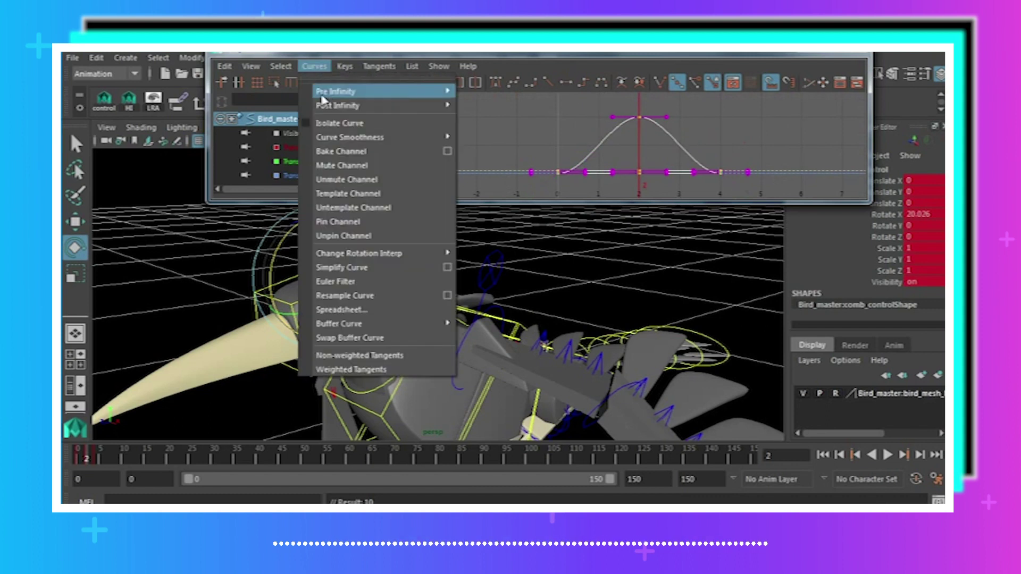
pyautogui.moveTo(335, 92)
pyautogui.click(505, 103)
pyautogui.click(314, 66)
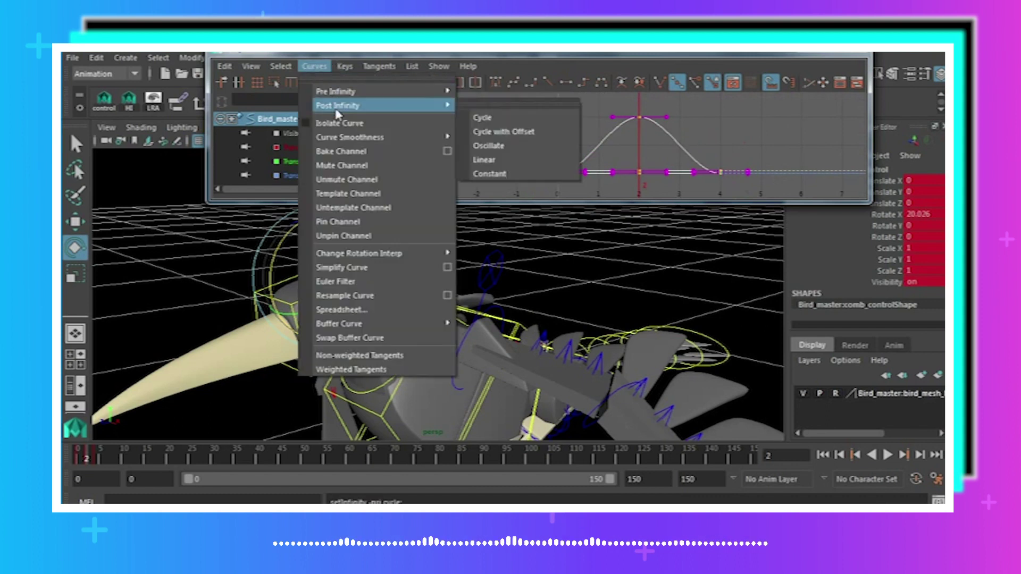
pyautogui.click(508, 117)
pyautogui.scroll(-5, 717, 165)
pyautogui.click(633, 289)
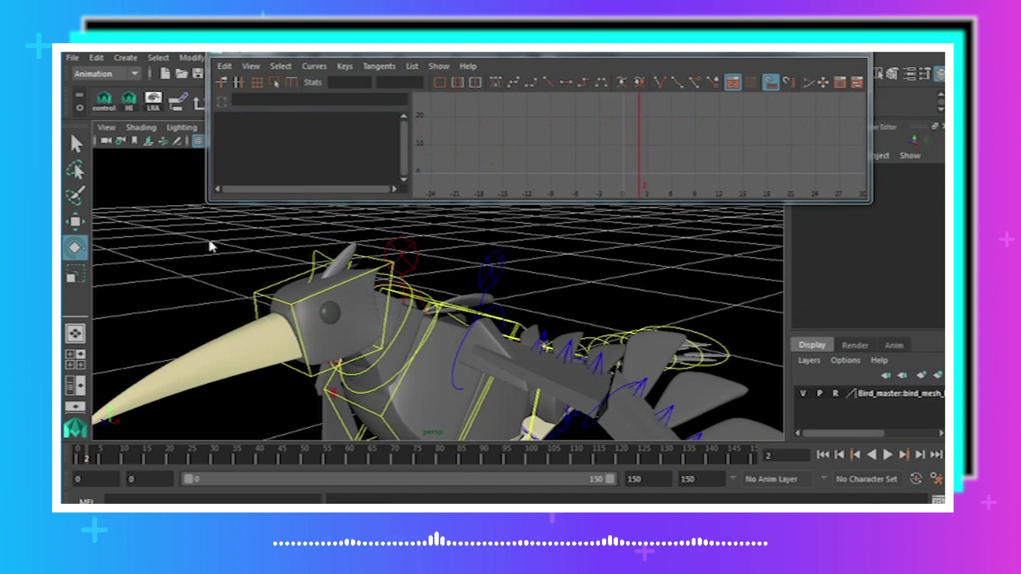
pyautogui.click(850, 52)
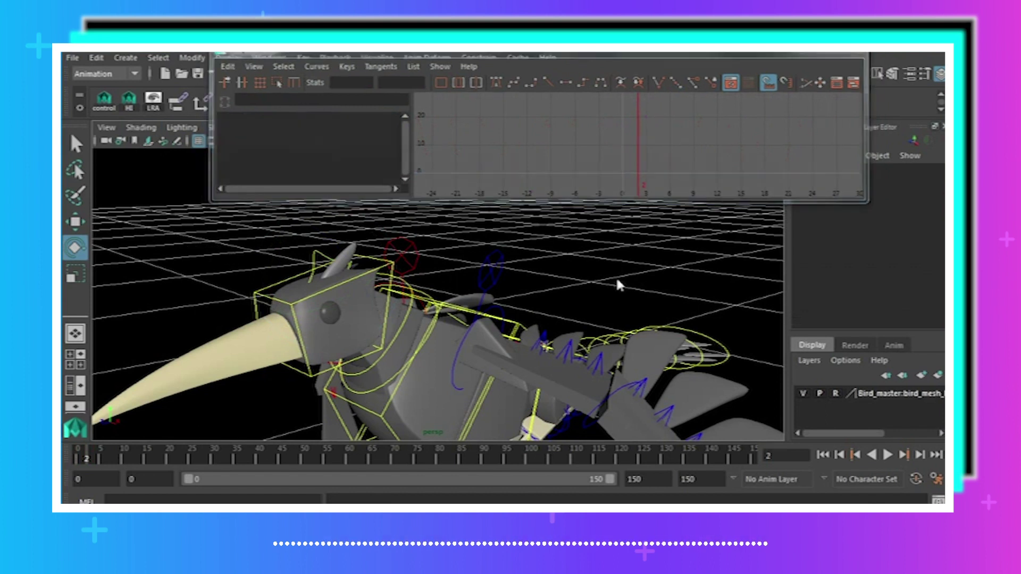
# Hide the NURBS curves, play and scrub the animation to check the comb motion, and return to frame 0.
pyautogui.keyDown('alt'); pyautogui.moveTo(605, 261); pyautogui.dragTo(488, 268, button='right'); pyautogui.keyUp('alt')
pyautogui.keyDown('alt'); pyautogui.moveTo(488, 268); pyautogui.dragTo(455, 259); pyautogui.keyUp('alt')
pyautogui.click(218, 128)
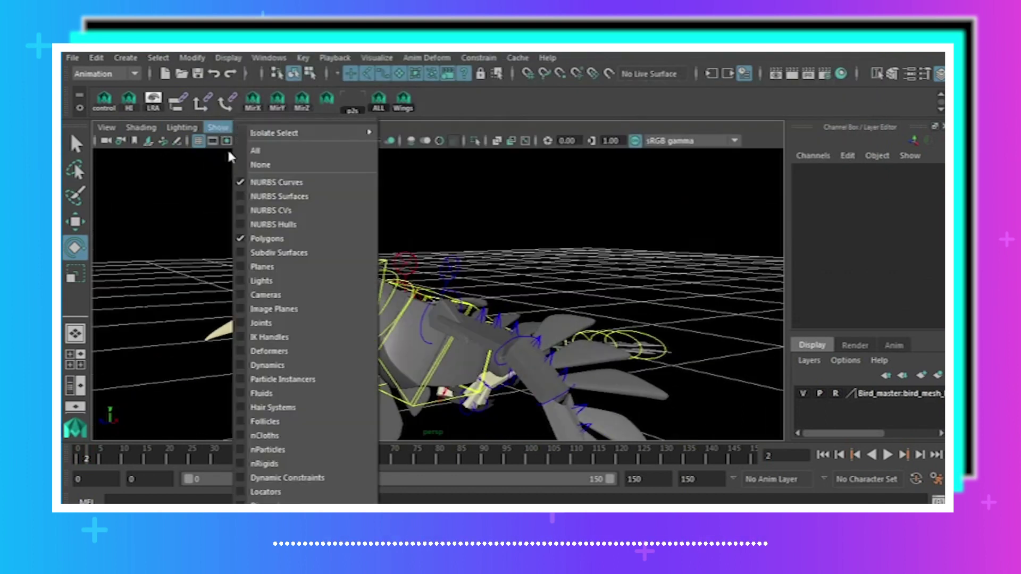
pyautogui.click(250, 180)
pyautogui.click(887, 454)
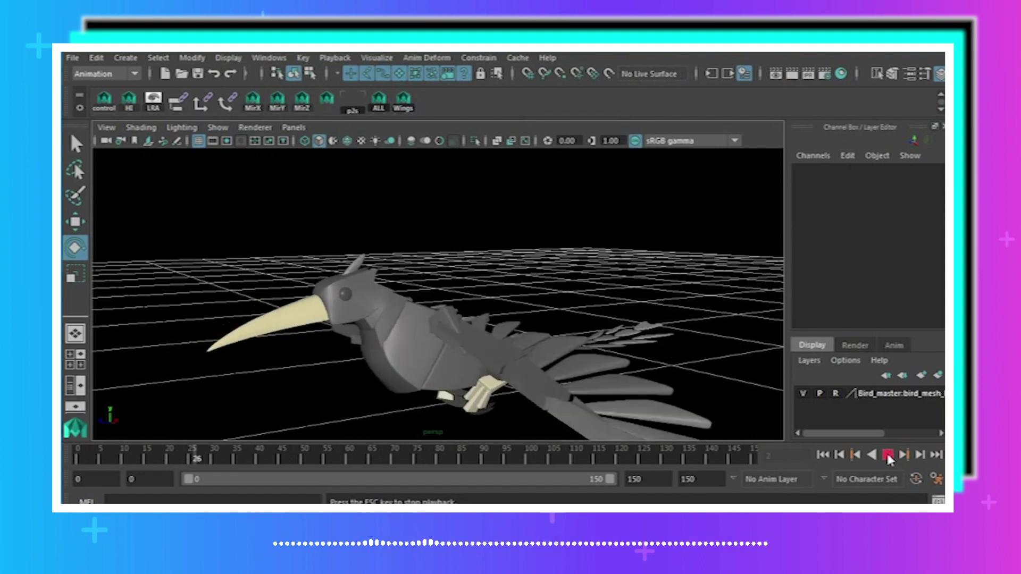
pyautogui.click(886, 453)
pyautogui.moveTo(257, 460)
pyautogui.mouseDown()
pyautogui.moveTo(399, 451)
pyautogui.moveTo(205, 459)
pyautogui.mouseUp()
pyautogui.click(77, 456)
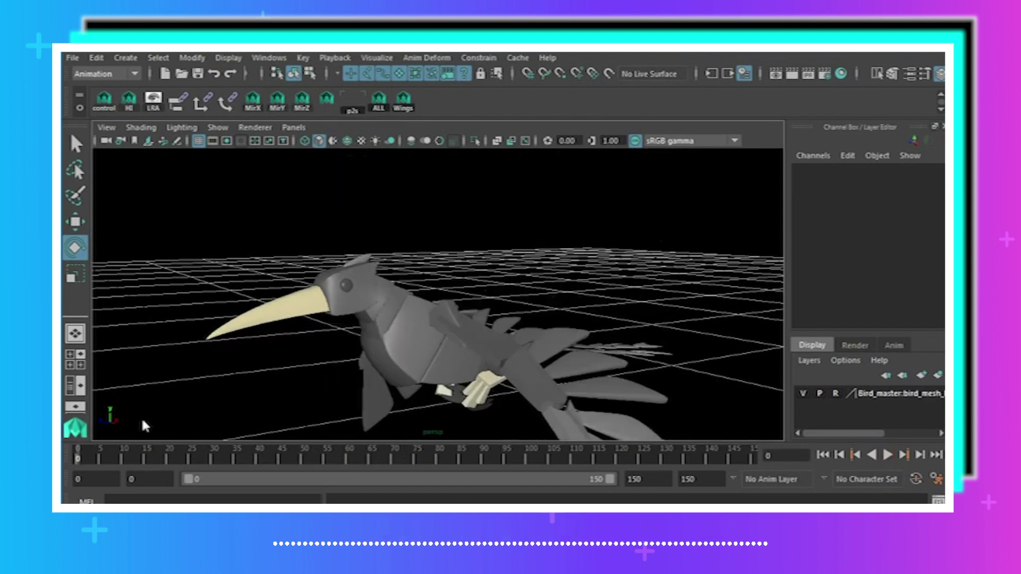
# Show the NURBS curves again and select the upper and lower leg feather controls on both legs.
pyautogui.keyDown('alt'); pyautogui.moveTo(256, 308); pyautogui.dragTo(324, 193); pyautogui.keyUp('alt')
pyautogui.click(240, 143)
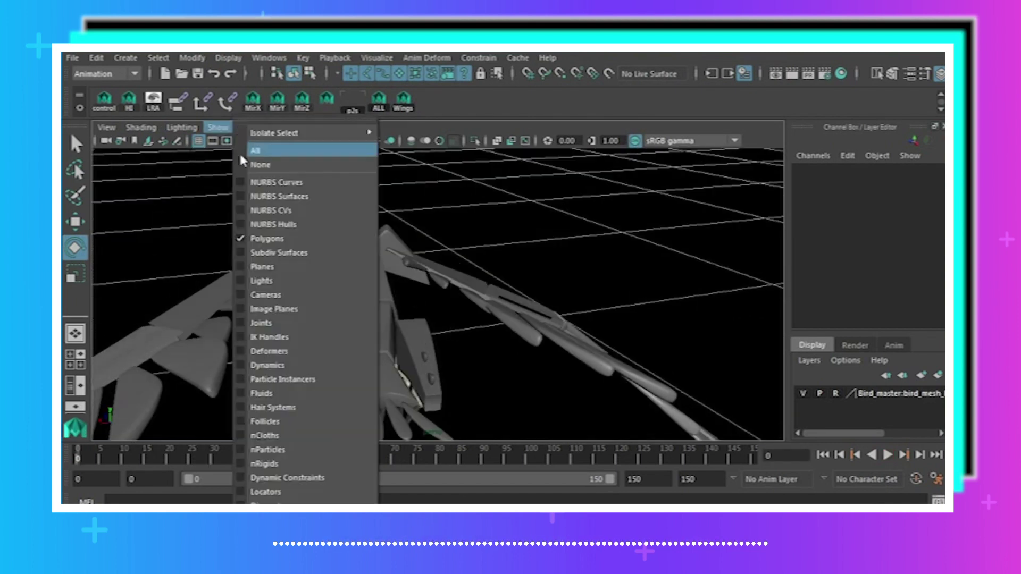
pyautogui.click(277, 181)
pyautogui.keyDown('alt'); pyautogui.moveTo(388, 237); pyautogui.dragTo(392, 230); pyautogui.keyUp('alt')
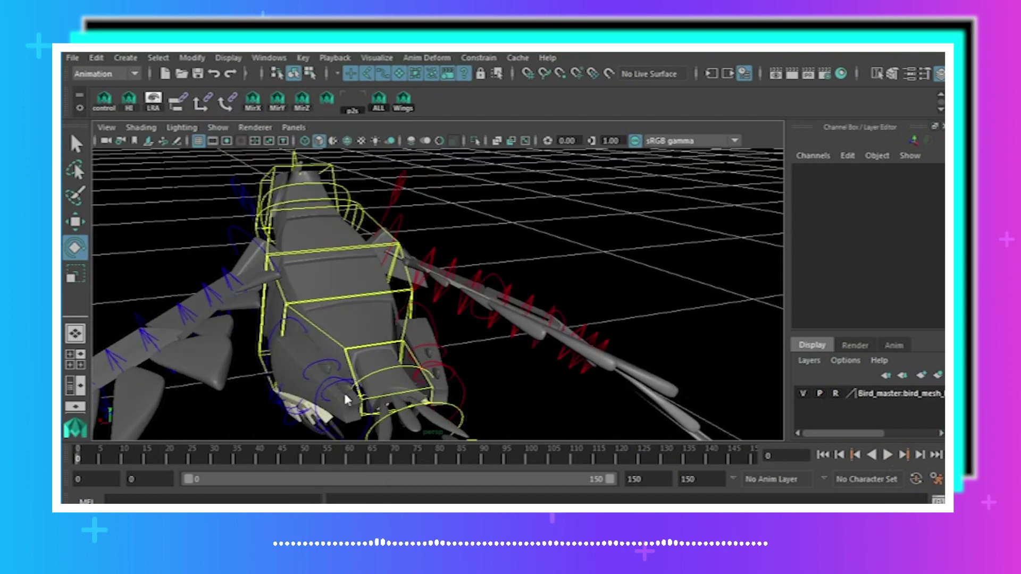
pyautogui.click(325, 362)
pyautogui.press('q')
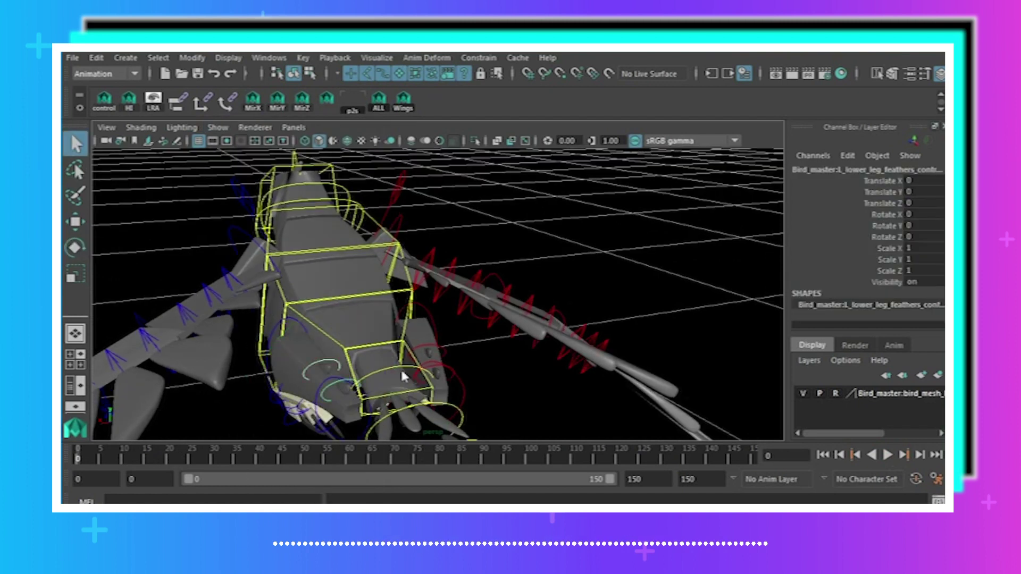
pyautogui.click(447, 375)
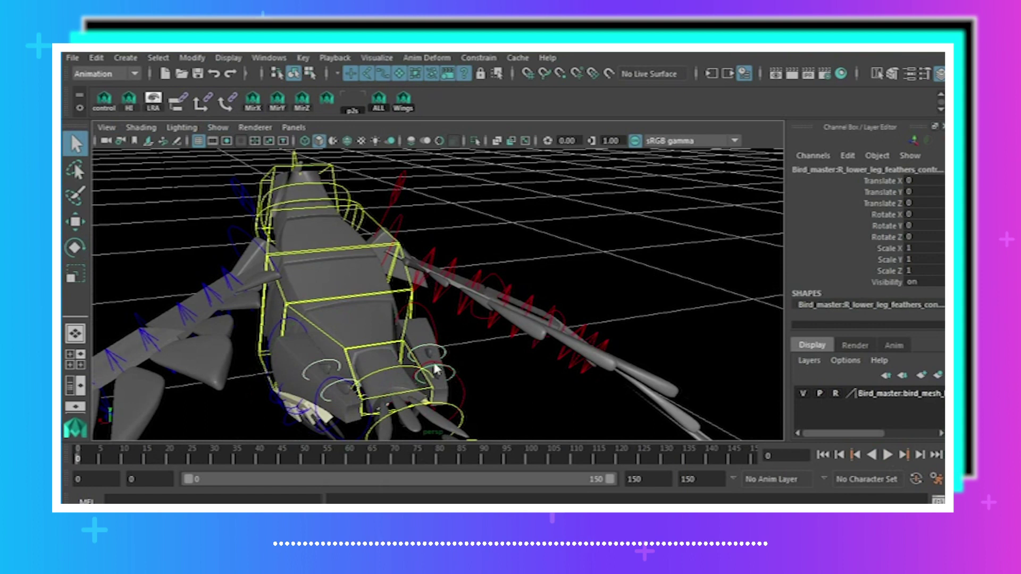
pyautogui.keyDown('alt'); pyautogui.moveTo(432, 365); pyautogui.dragTo(422, 362); pyautogui.keyUp('alt')
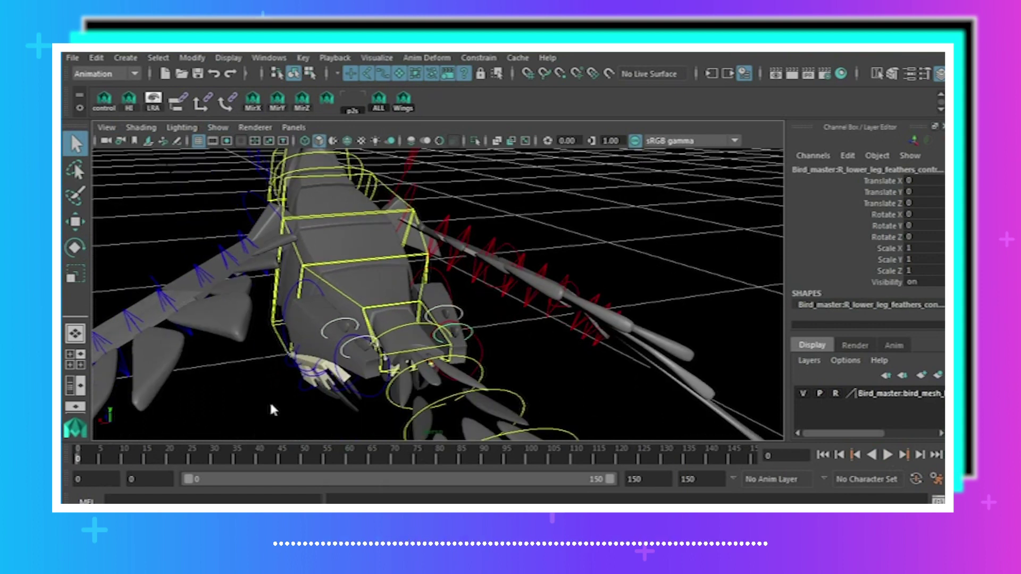
# Key the selected leg feather controls in their rest pose at frames 0 and 4.
pyautogui.press('s')
pyautogui.hotkey('alt', 'v')
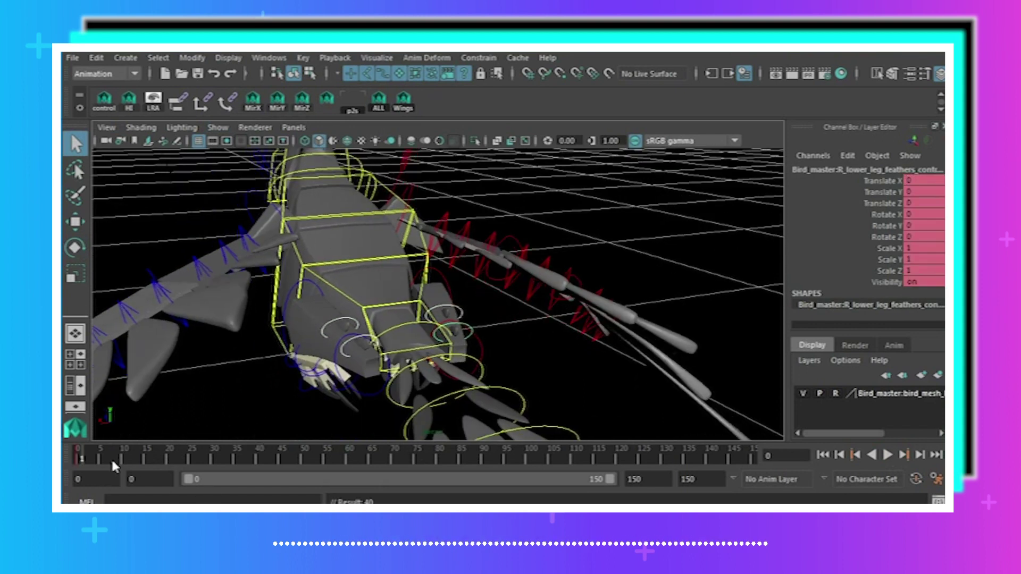
pyautogui.press('s')
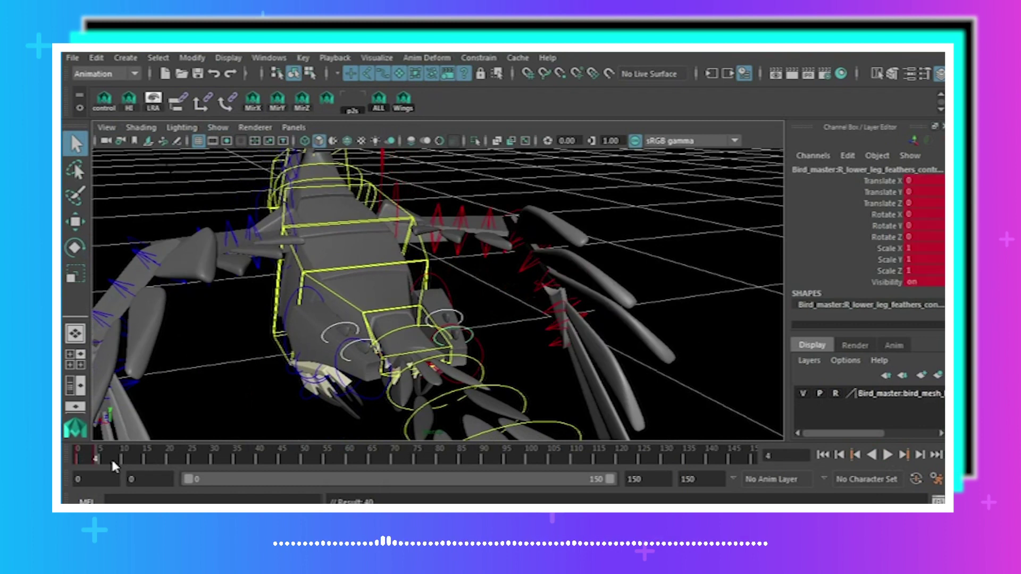
# At frame 2, rotate the leg feather controls to about 20.5 degrees X, 11.2 degrees Y and -4.5 degrees Z, and key them.
pyautogui.hotkey('alt', ',')
pyautogui.hotkey('alt', ',')
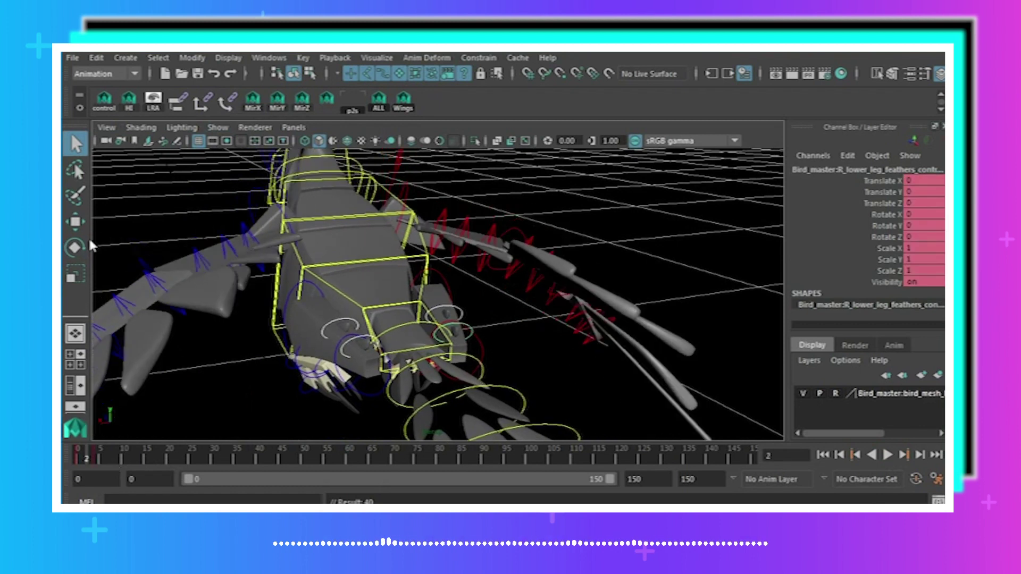
pyautogui.click(76, 246)
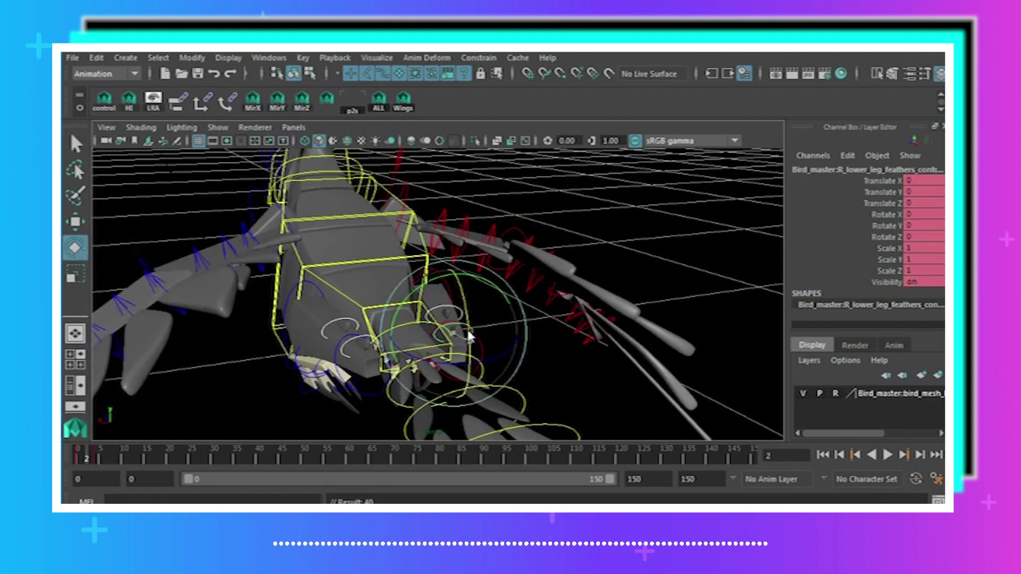
pyautogui.moveTo(468, 336); pyautogui.dragTo(467, 316)
pyautogui.press('s')
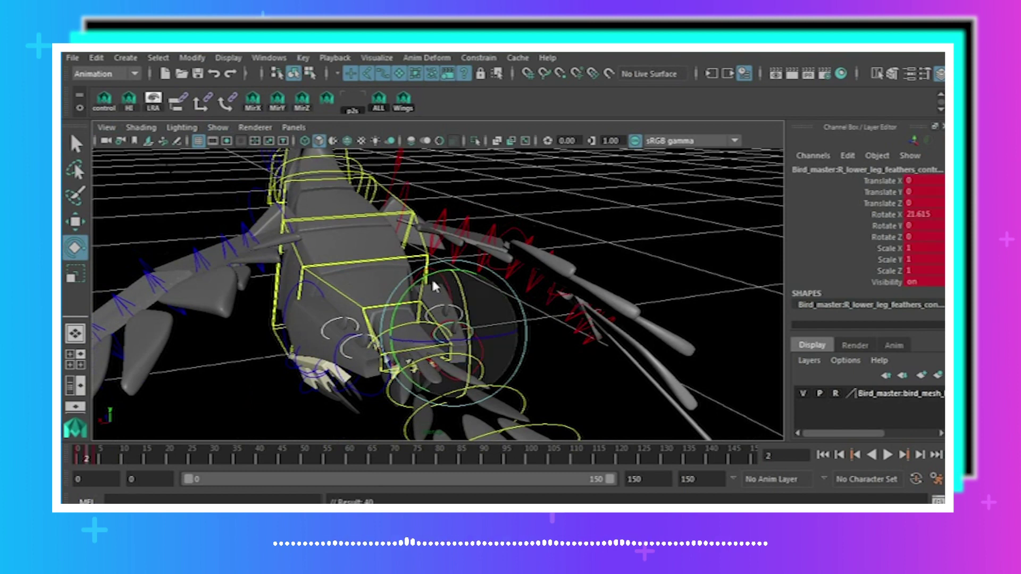
pyautogui.moveTo(430, 274); pyautogui.dragTo(485, 334)
pyautogui.press('s')
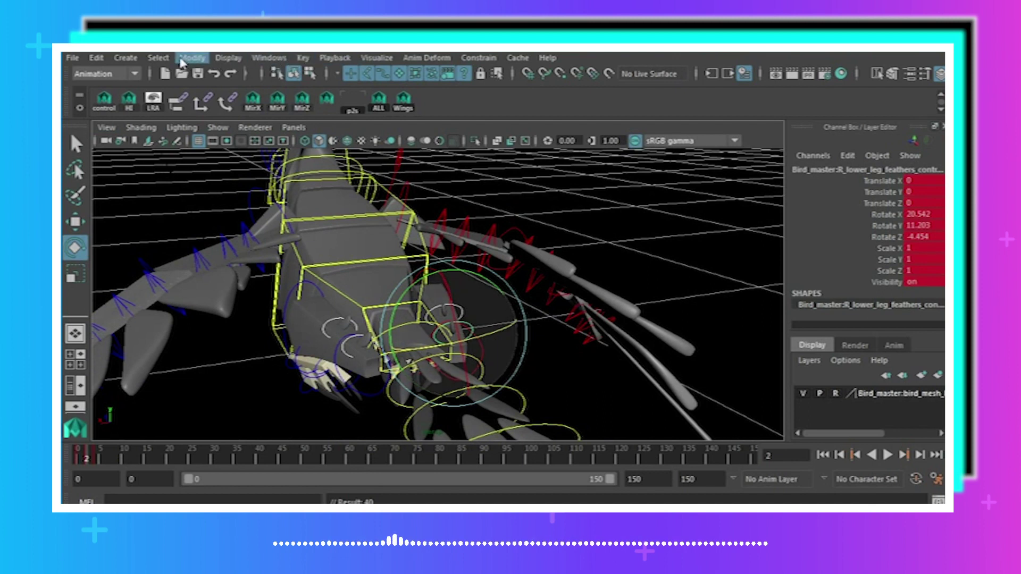
# Open the Graph Editor, select all keys of the leg feather controls and give them flat tangents.
pyautogui.click(261, 65)
pyautogui.moveTo(301, 95)
pyautogui.click(471, 108)
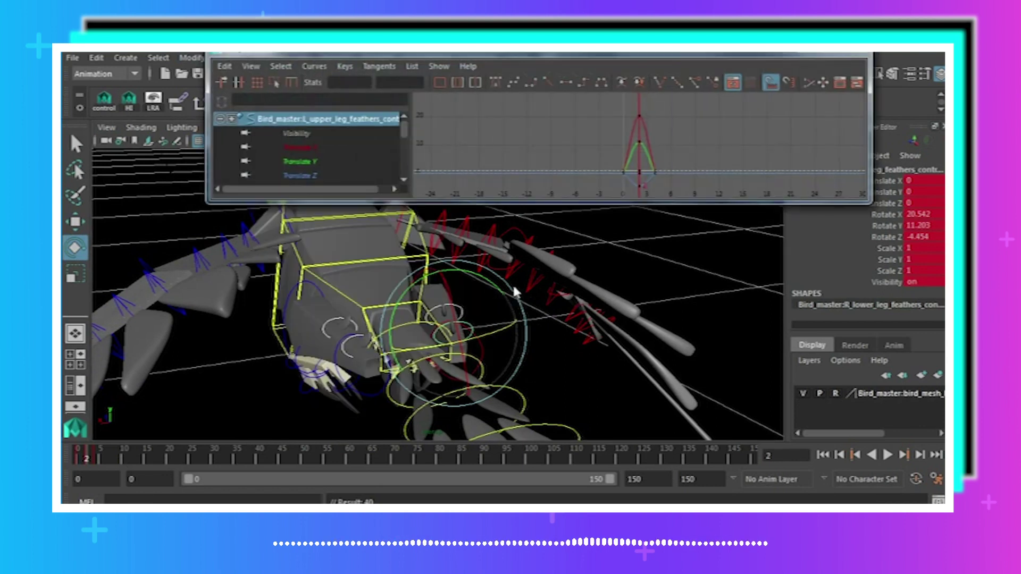
pyautogui.keyDown('alt'); pyautogui.keyDown('shift'); pyautogui.moveTo(708, 178); pyautogui.dragTo(700, 139, button='right'); pyautogui.keyUp('shift'); pyautogui.keyUp('alt')
pyautogui.moveTo(579, 109); pyautogui.dragTo(676, 181)
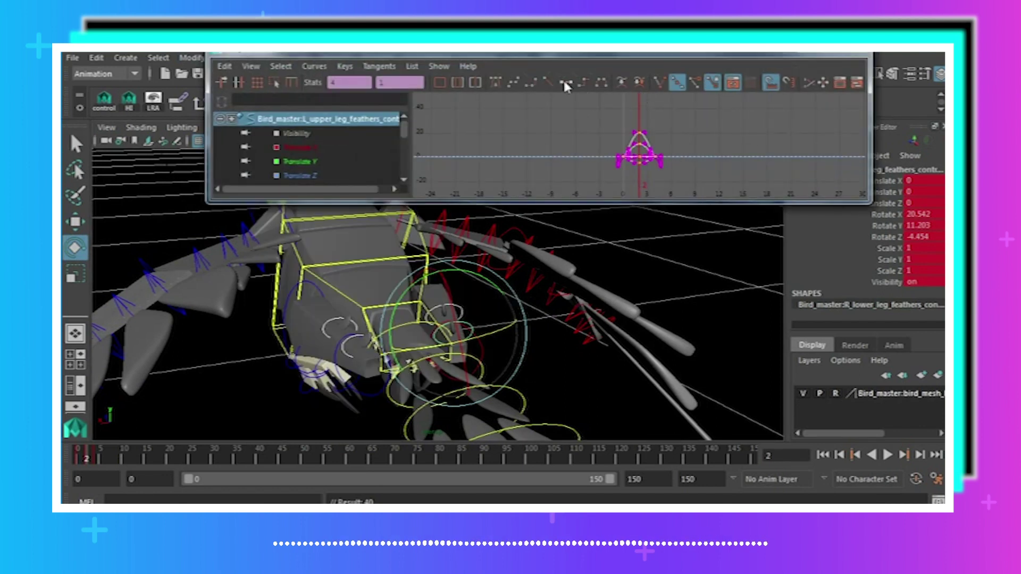
# Set the leg feather curves to cycle in both pre-infinity and post-infinity.
pyautogui.click(314, 66)
pyautogui.moveTo(372, 92)
pyautogui.click(481, 100)
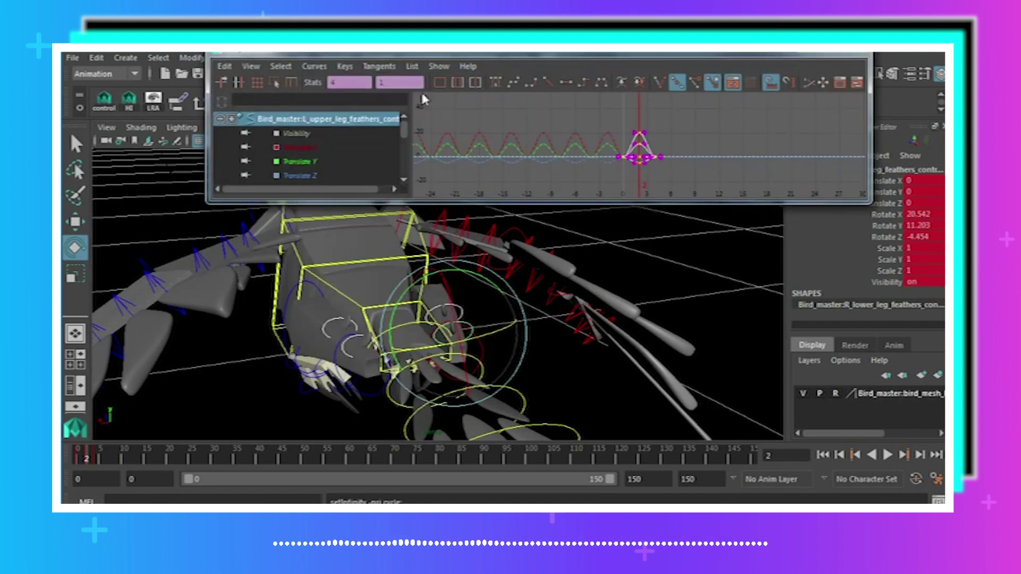
pyautogui.click(315, 66)
pyautogui.click(502, 117)
# Shift all leg feather keys one frame forward, then deselect the left upper control and shift the remaining controls' keys another frame.
pyautogui.scroll(5, 512, 338)
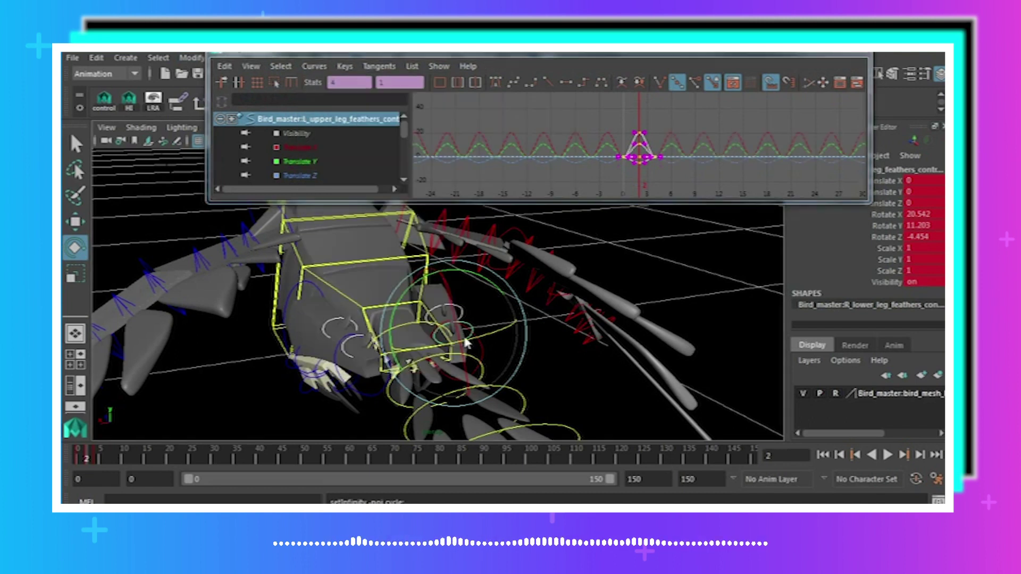
pyautogui.keyDown('alt'); pyautogui.moveTo(512, 337); pyautogui.dragTo(384, 331); pyautogui.keyUp('alt')
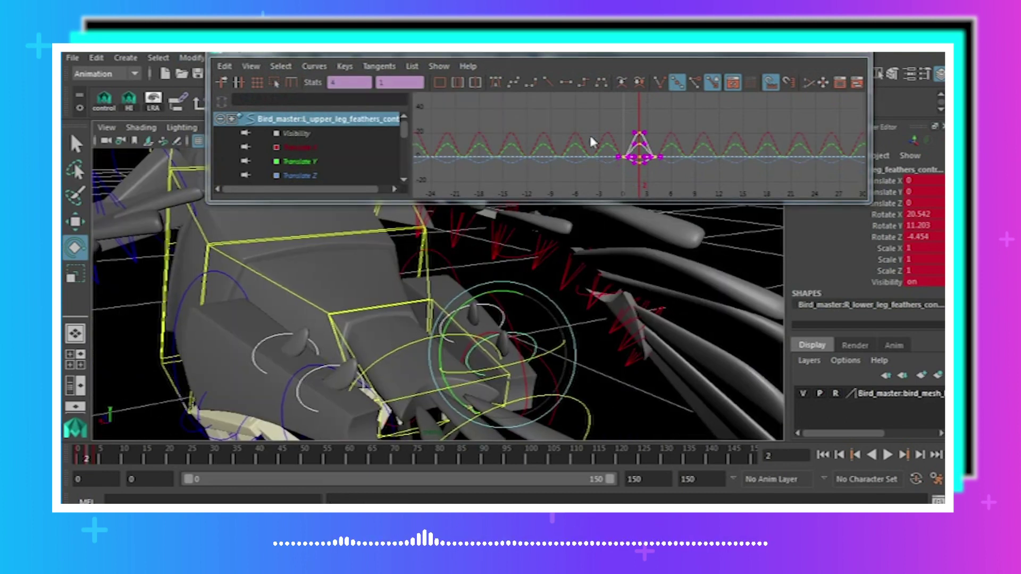
pyautogui.keyDown('alt'); pyautogui.moveTo(525, 163); pyautogui.dragTo(523, 156, button='middle'); pyautogui.keyUp('alt')
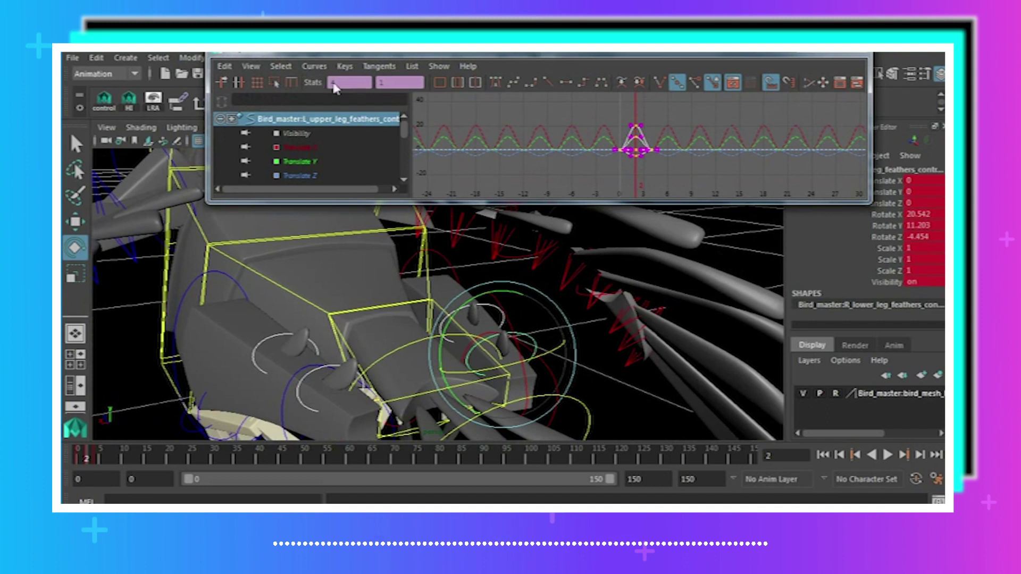
pyautogui.write('+=1')
pyautogui.press('Return')
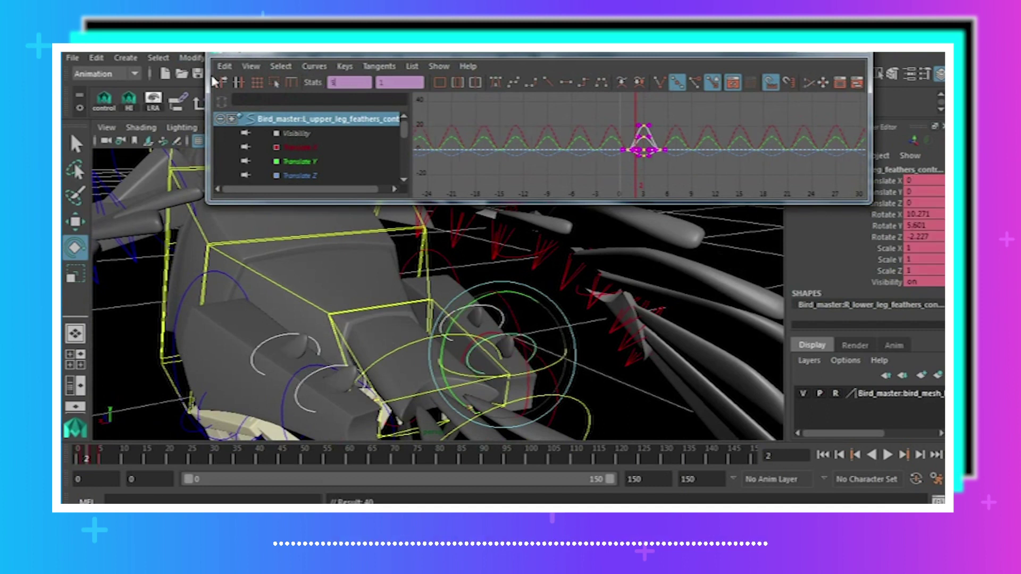
pyautogui.click(287, 331)
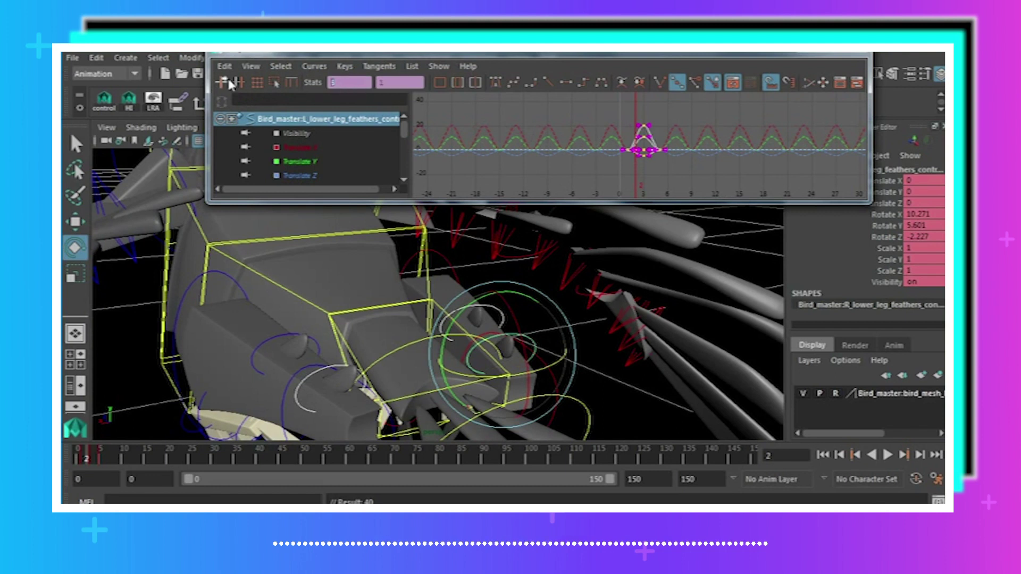
pyautogui.press('Return')
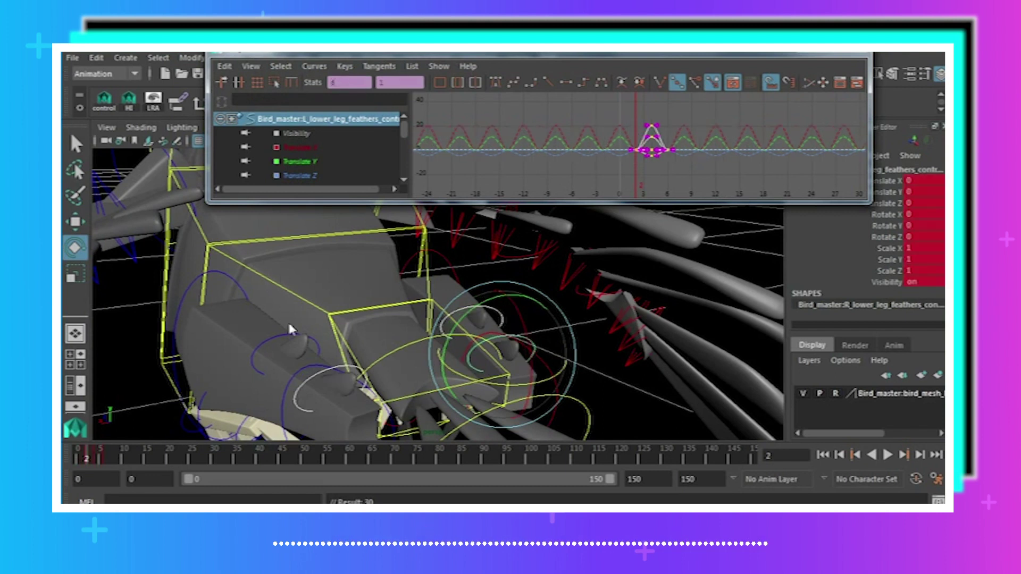
# Drop the right lower leg feather control from the selection and shift the remaining controls' keys one frame forward.
pyautogui.click(75, 144)
pyautogui.click(527, 357)
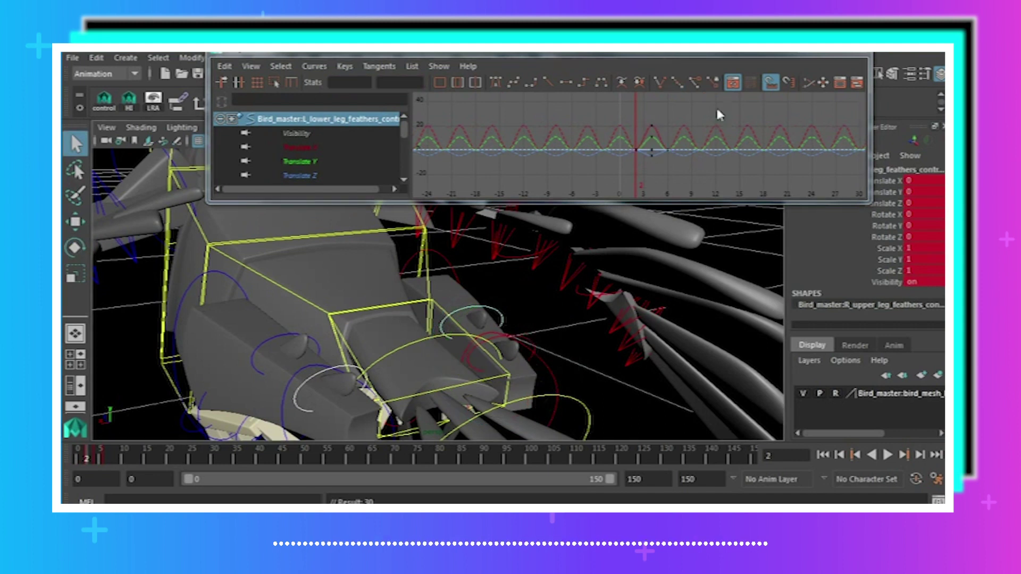
pyautogui.moveTo(564, 102); pyautogui.dragTo(691, 170)
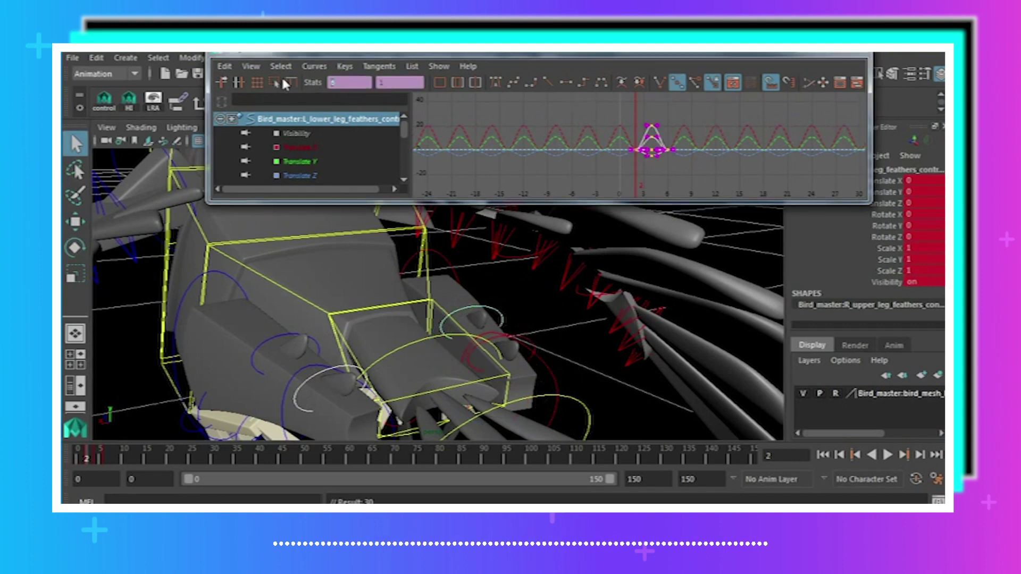
pyautogui.write('+=1')
pyautogui.press('Return')
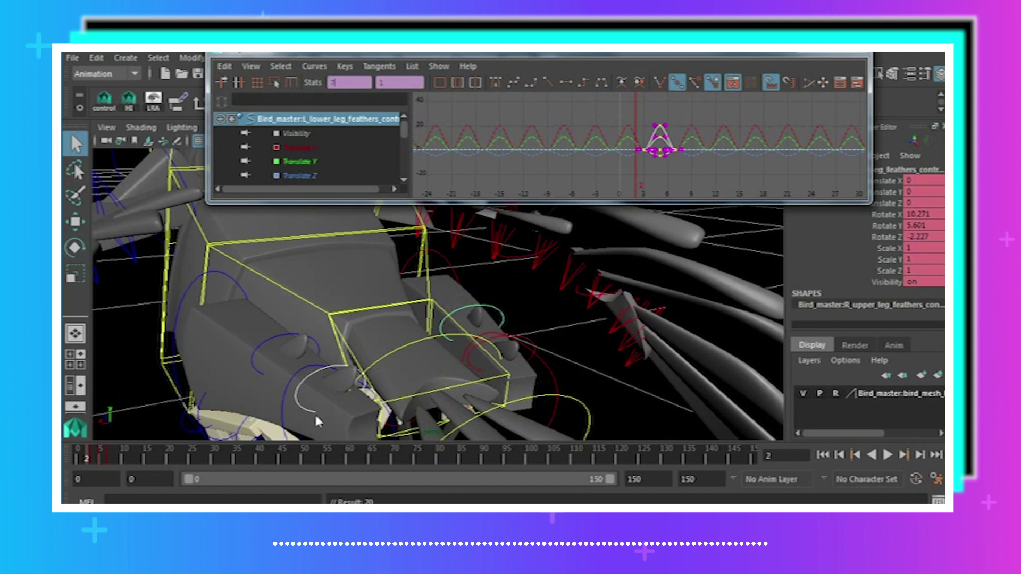
# Deselect the left lower leg feather control, shift the right upper control's keys one more frame, and clear the selection.
pyautogui.keyDown('shift'); pyautogui.click(311, 410); pyautogui.keyUp('shift')
pyautogui.moveTo(641, 123); pyautogui.dragTo(694, 171)
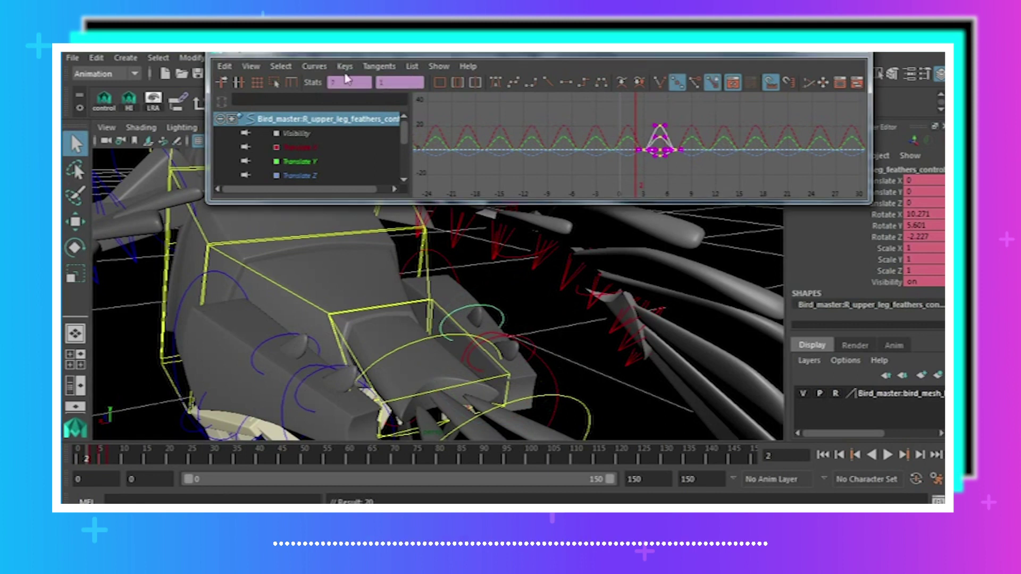
pyautogui.write('+=1')
pyautogui.press('Return')
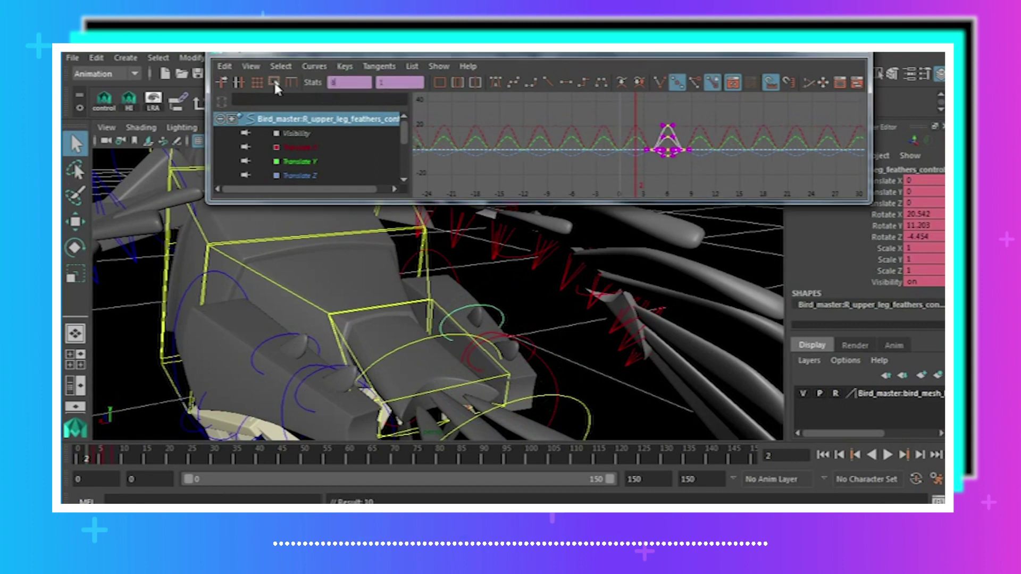
pyautogui.click(568, 309)
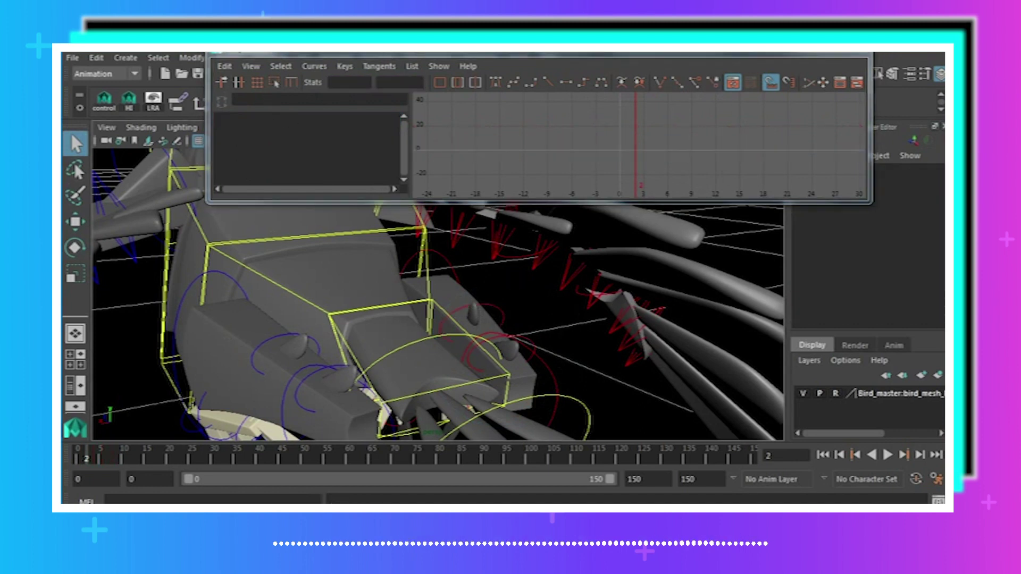
# Hide the NURBS curves and play the animation to check the leg feather flutter up close.
pyautogui.click(218, 128)
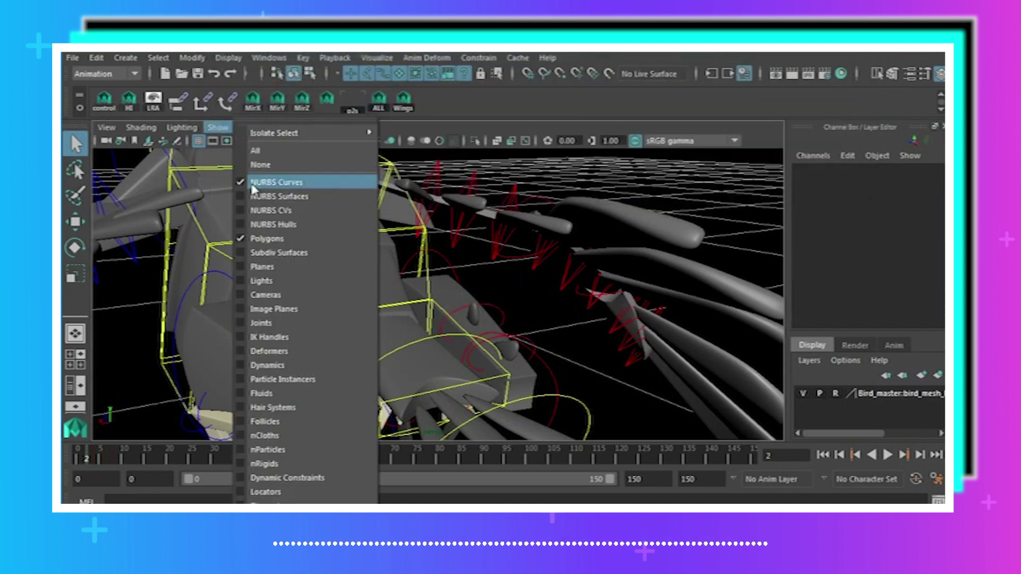
pyautogui.click(254, 183)
pyautogui.click(887, 455)
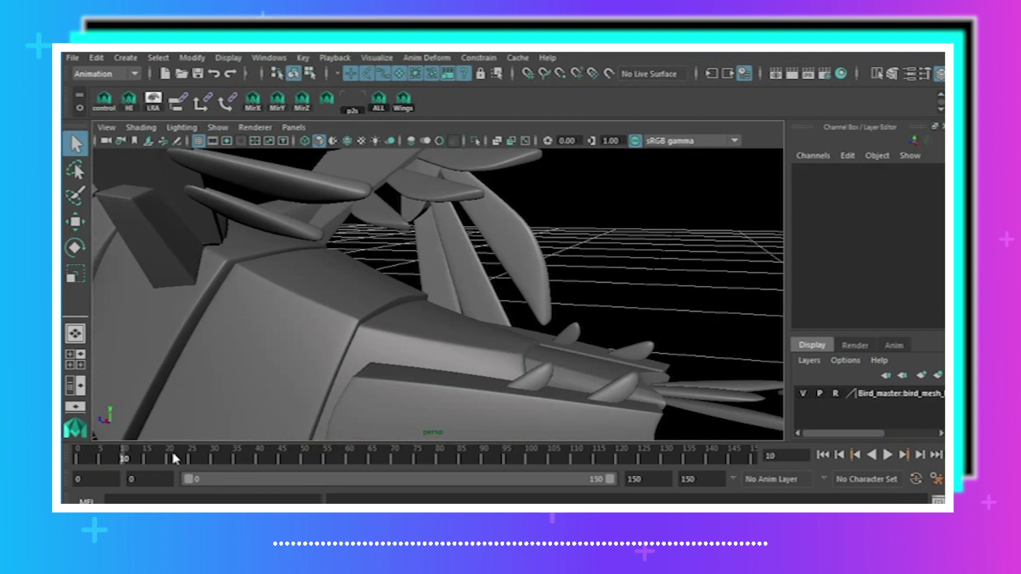
pyautogui.moveTo(172, 458)
pyautogui.mouseDown()
pyautogui.moveTo(289, 459)
pyautogui.moveTo(78, 459)
pyautogui.mouseUp()
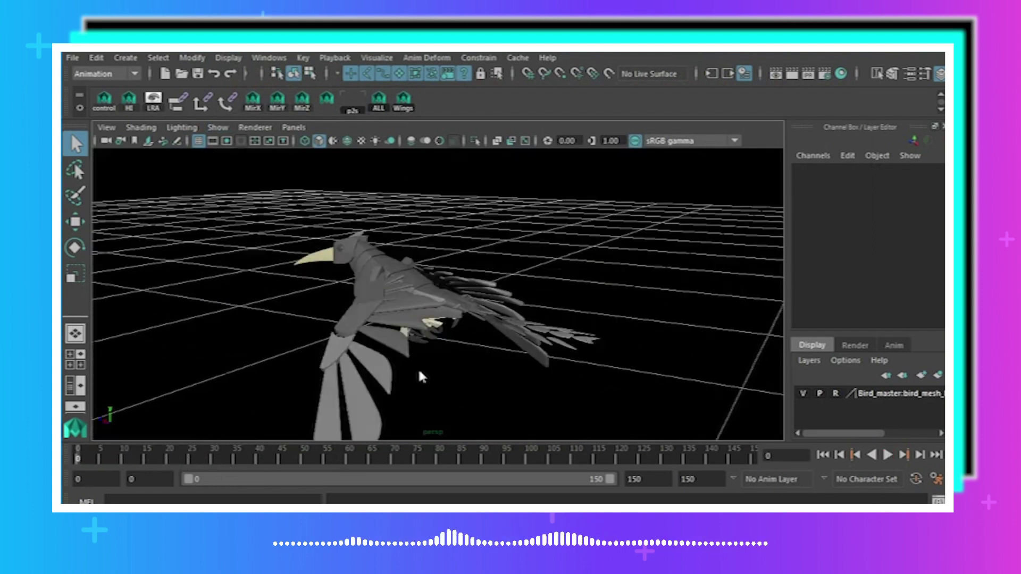
# Play the flight animation from frame 0 and examine the whole bird from behind and above.
pyautogui.keyDown('alt'); pyautogui.moveTo(420, 375); pyautogui.dragTo(455, 318); pyautogui.keyUp('alt')
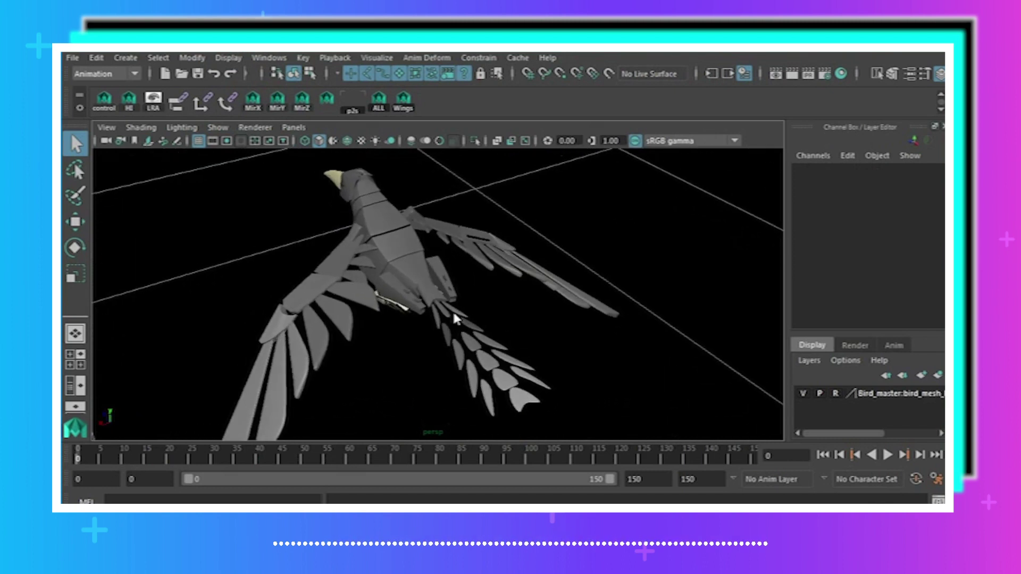
pyautogui.click(887, 455)
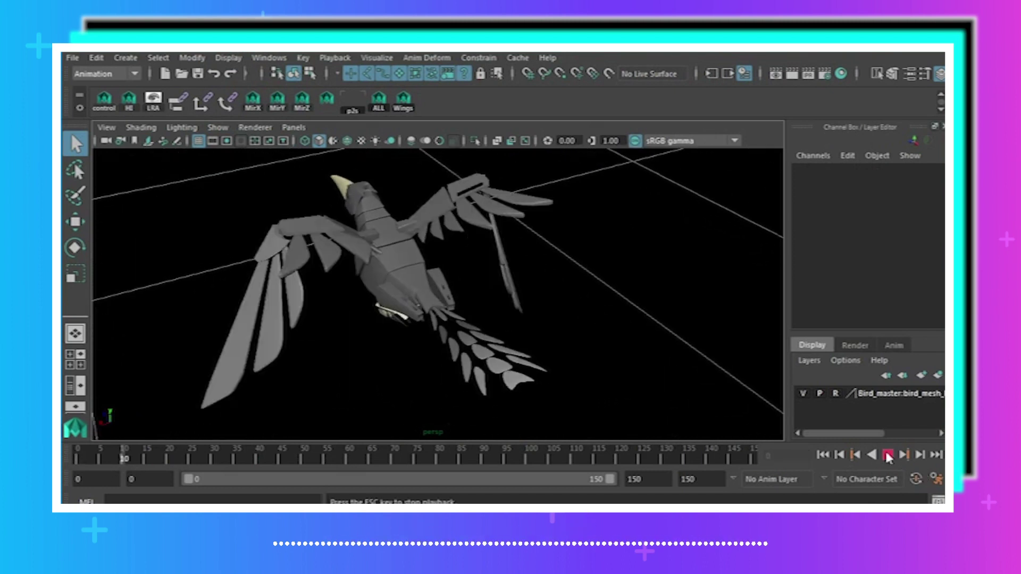
pyautogui.press('Escape')
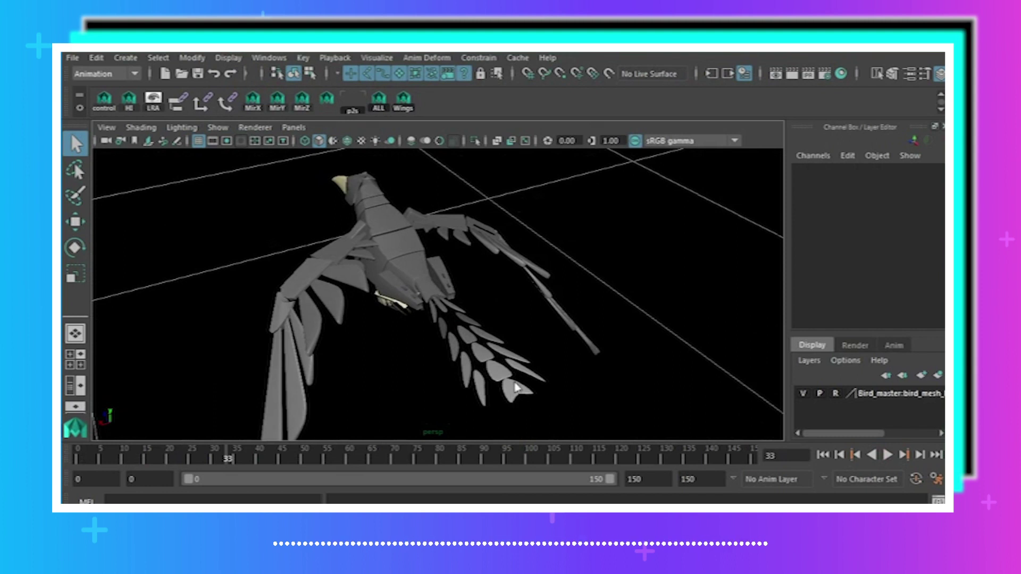
pyautogui.keyDown('alt'); pyautogui.moveTo(522, 358); pyautogui.dragTo(450, 335); pyautogui.keyUp('alt')
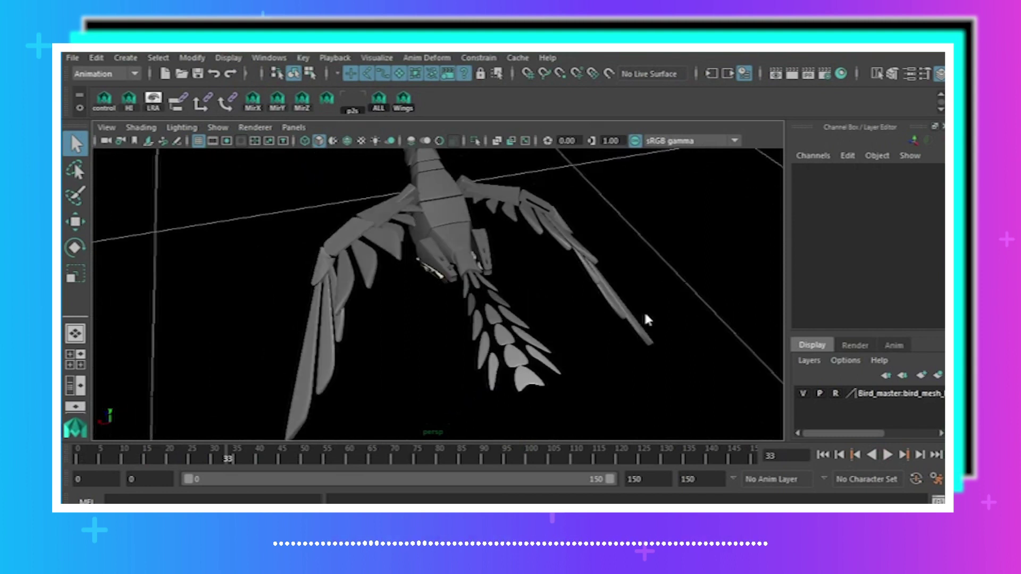
pyautogui.keyDown('alt'); pyautogui.moveTo(617, 330); pyautogui.dragTo(530, 345); pyautogui.keyUp('alt')
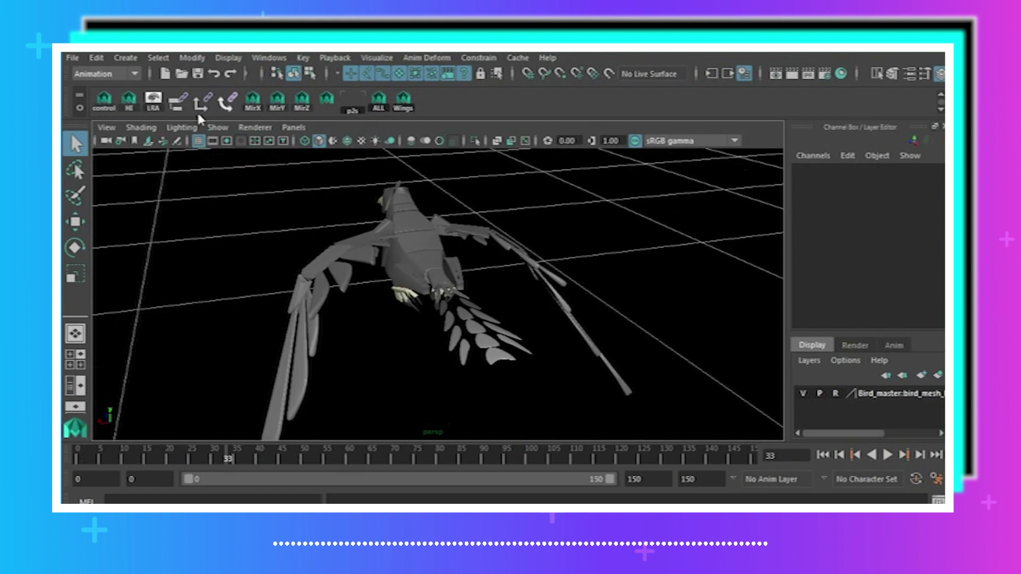
# Show the NURBS curves again and select the tail_6 control near the tip of the tail.
pyautogui.click(216, 128)
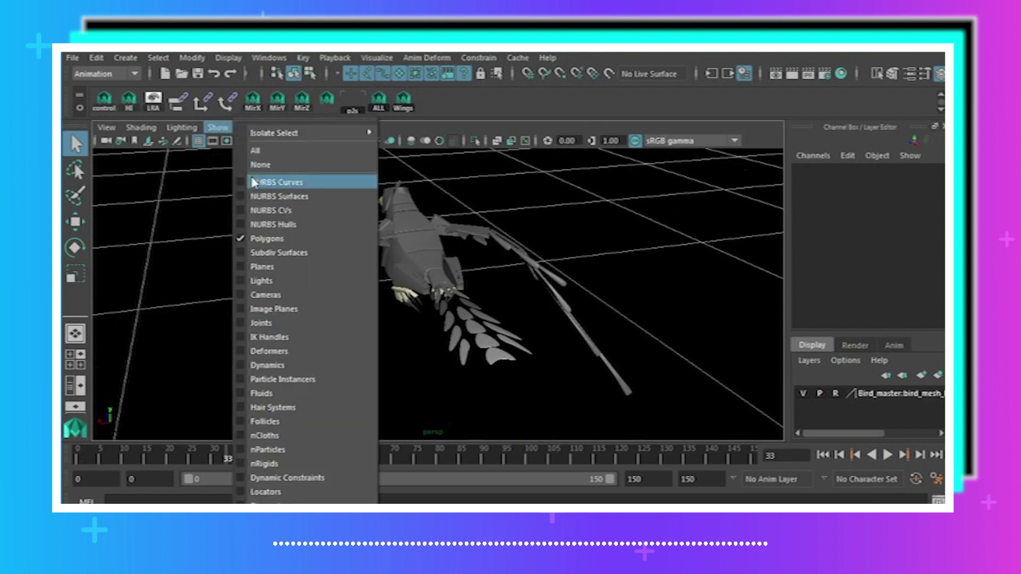
pyautogui.click(261, 182)
pyautogui.keyDown('alt'); pyautogui.moveTo(447, 372); pyautogui.dragTo(477, 401); pyautogui.keyUp('alt')
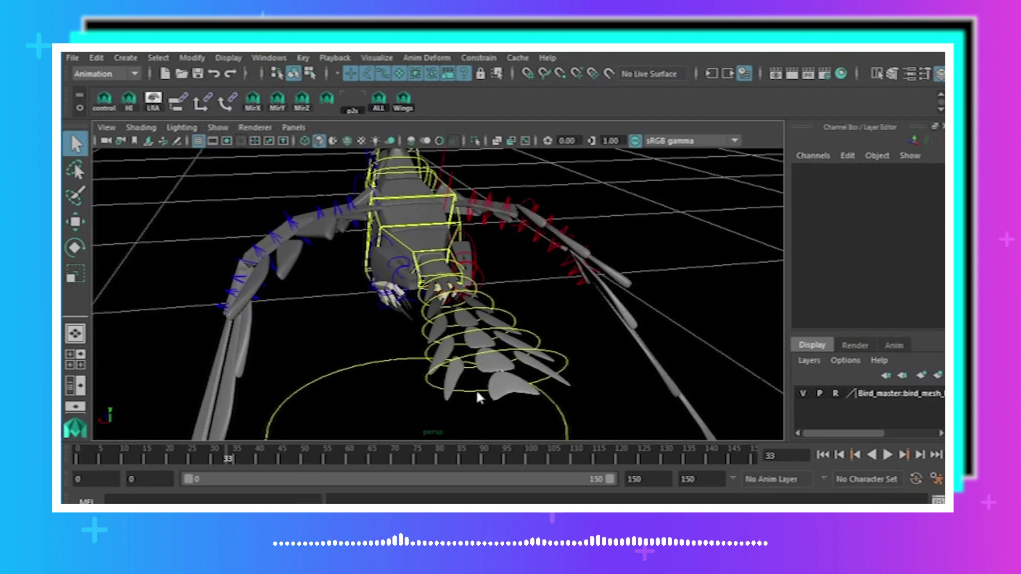
pyautogui.click(476, 390)
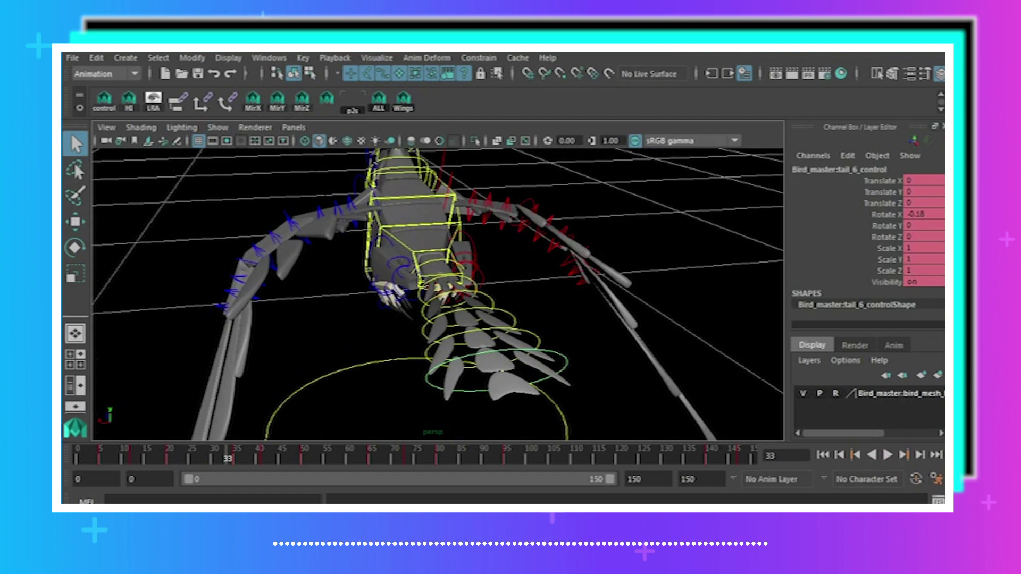
# Return to frame 0 and create an animation layer from the selected tail_6 control.
pyautogui.press('e')
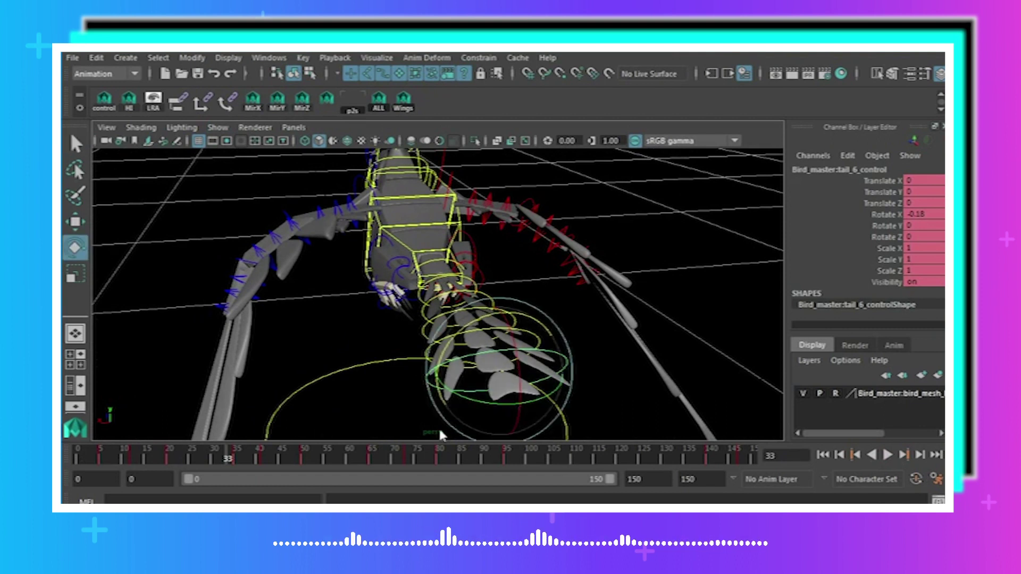
pyautogui.moveTo(245, 453); pyautogui.dragTo(78, 456)
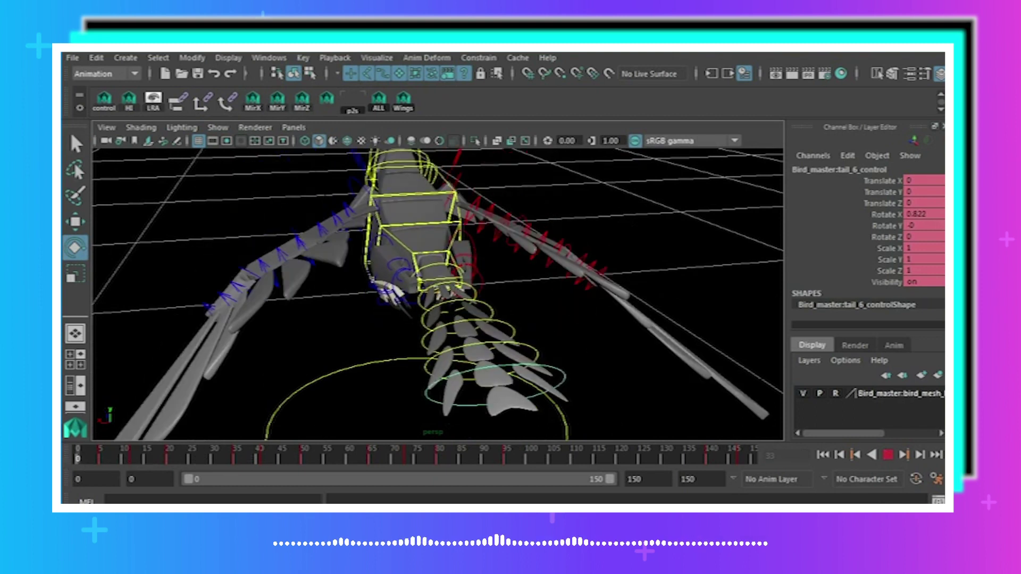
pyautogui.keyDown('alt'); pyautogui.moveTo(419, 367); pyautogui.dragTo(580, 333); pyautogui.keyUp('alt')
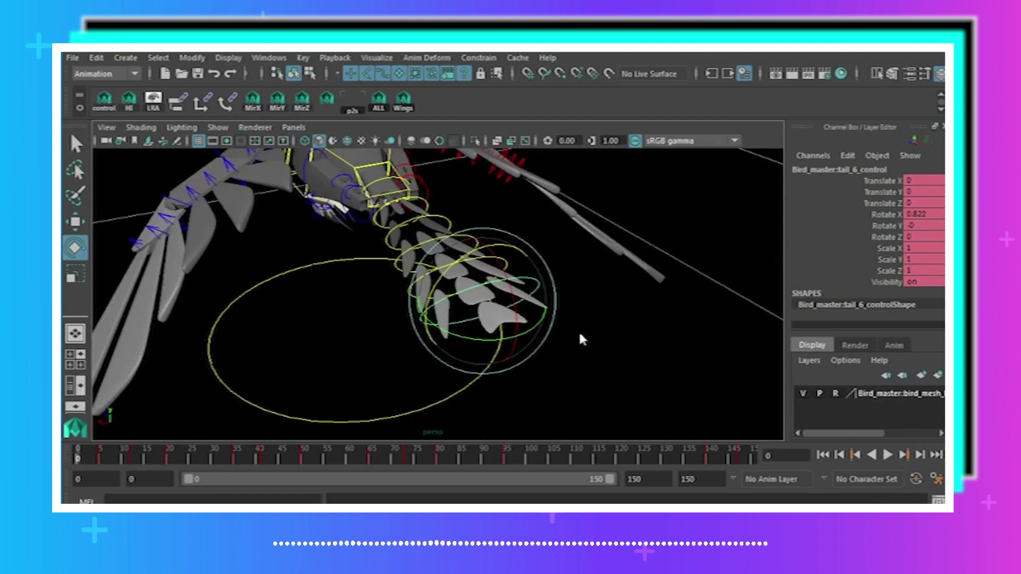
pyautogui.click(894, 347)
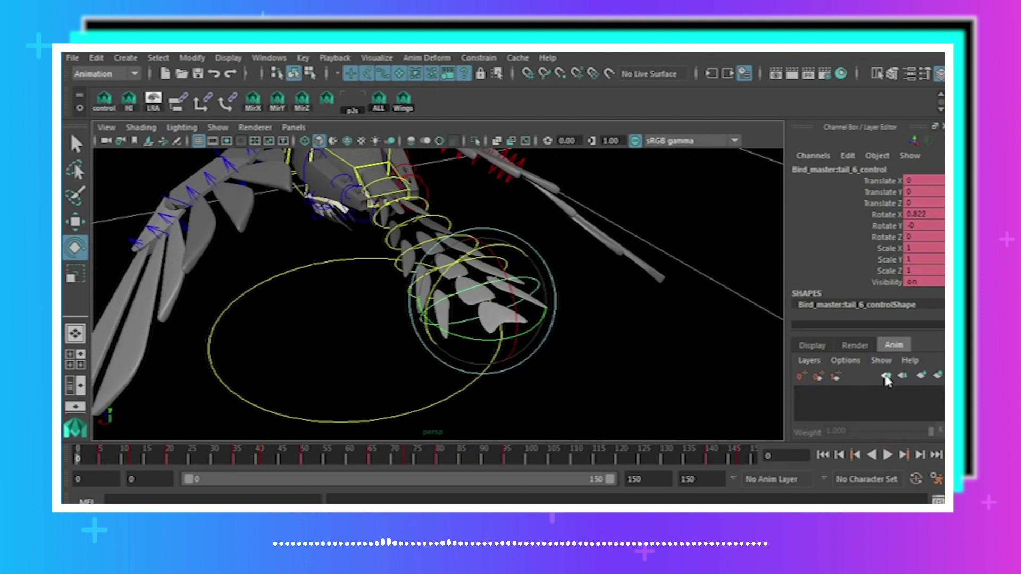
pyautogui.click(938, 377)
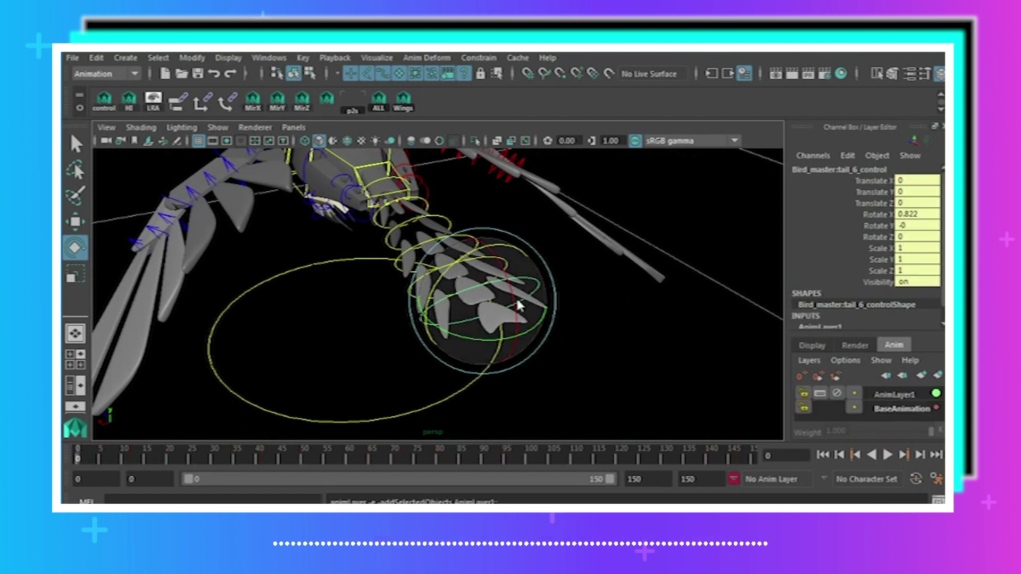
# Key the tail_6 control in its current pose at frames 0 and 4 on the animation layer.
pyautogui.keyDown('alt'); pyautogui.moveTo(497, 294); pyautogui.dragTo(500, 292); pyautogui.keyUp('alt')
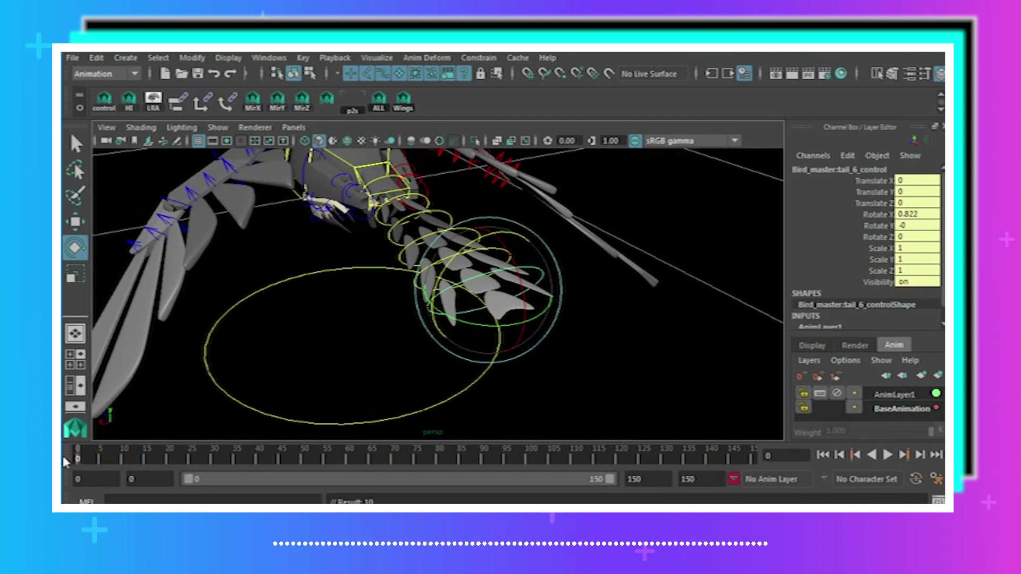
pyautogui.hotkey('alt', '.')
pyautogui.hotkey('alt', '.')
pyautogui.hotkey('alt', '.')
pyautogui.hotkey('alt', '.')
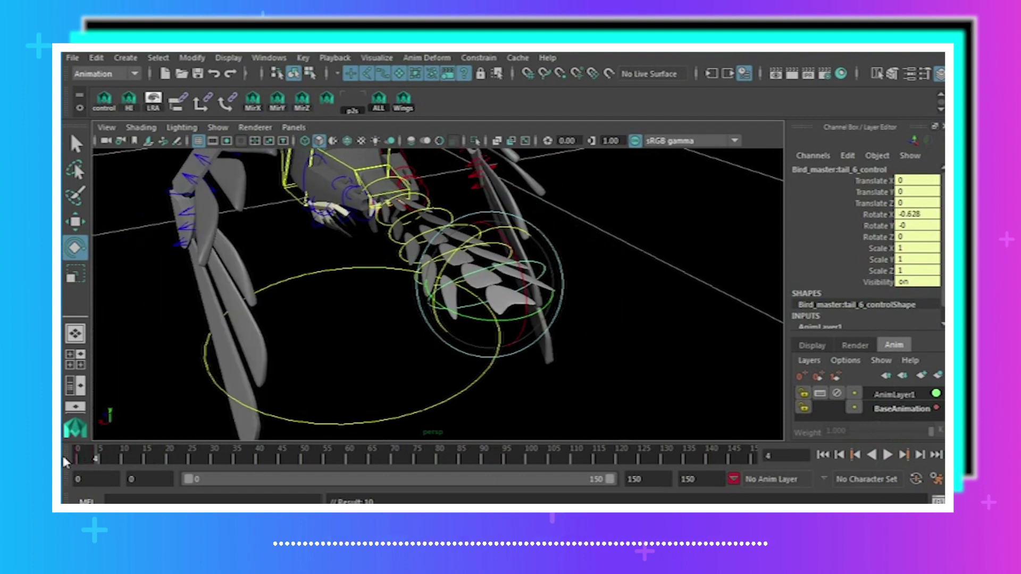
pyautogui.hotkey('alt', ',')
pyautogui.hotkey('alt', ',')
# At frame 0, rotate the tail_6 control sideways to about -7.1 degrees Z, key it, and preview the motion.
pyautogui.moveTo(523, 314); pyautogui.dragTo(470, 312)
pyautogui.click(78, 457)
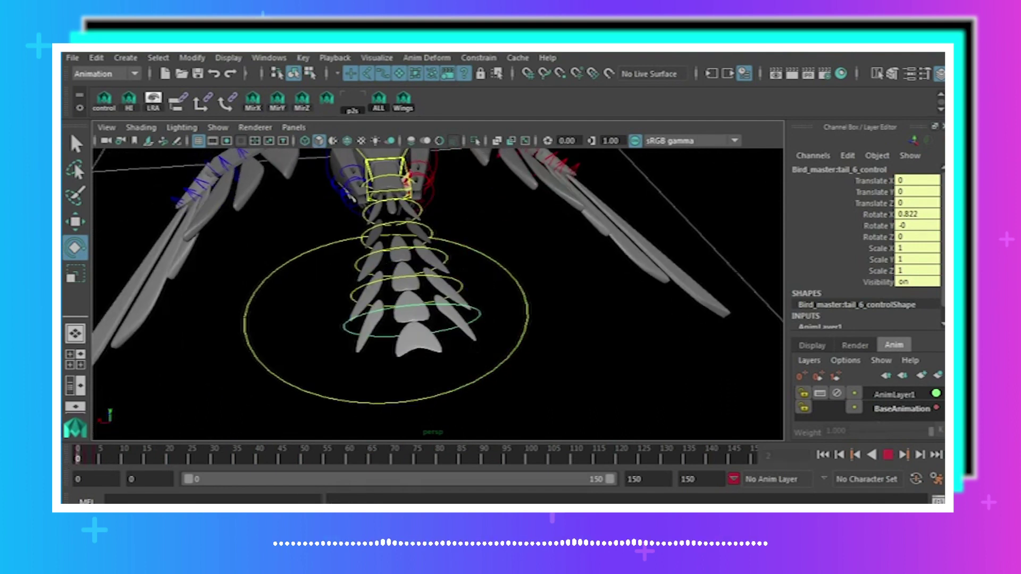
pyautogui.moveTo(387, 276); pyautogui.dragTo(382, 279)
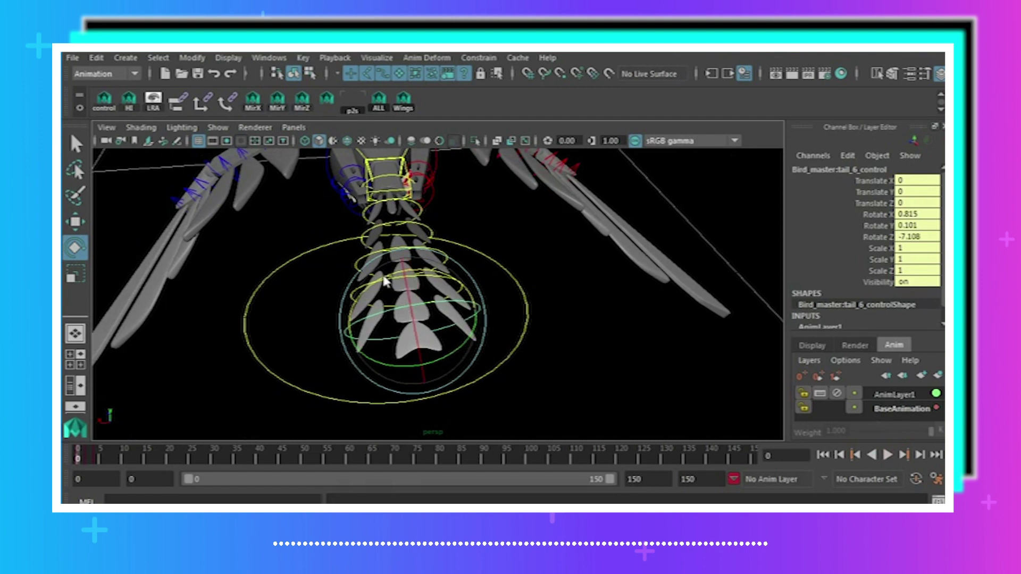
pyautogui.press('s')
pyautogui.hotkey('alt', 'v')
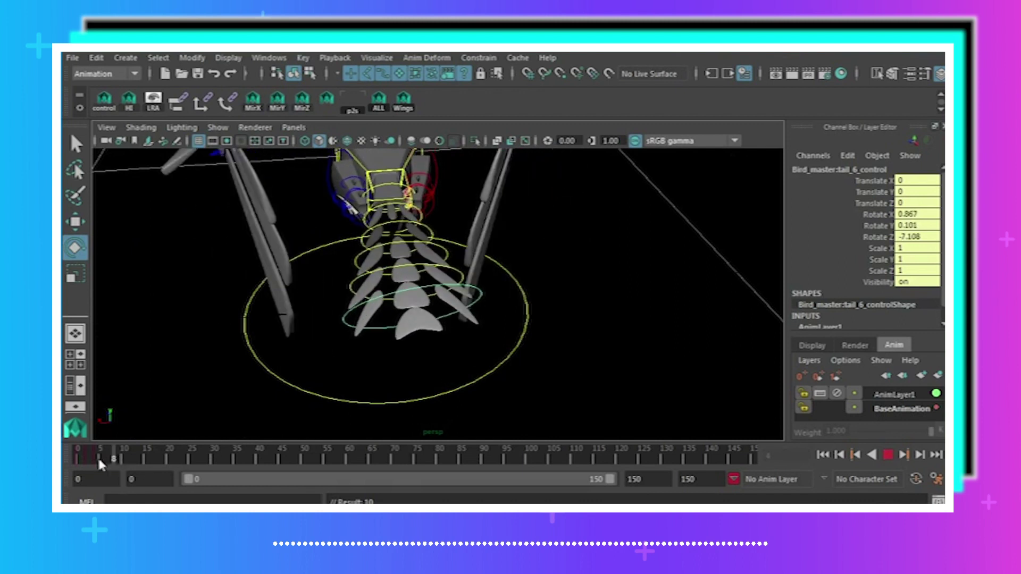
pyautogui.hotkey('alt', 'v')
# In the Graph Editor, set both the pre and post infinity of the tail_6 control's AnimLayer1 curves to Cycle.
pyautogui.click(269, 58)
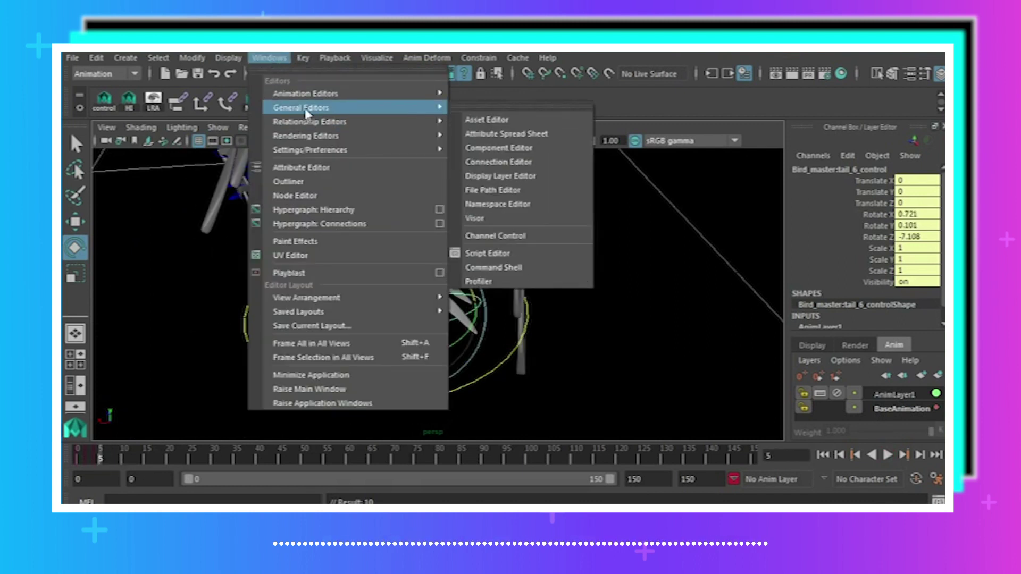
pyautogui.moveTo(319, 93)
pyautogui.click(503, 105)
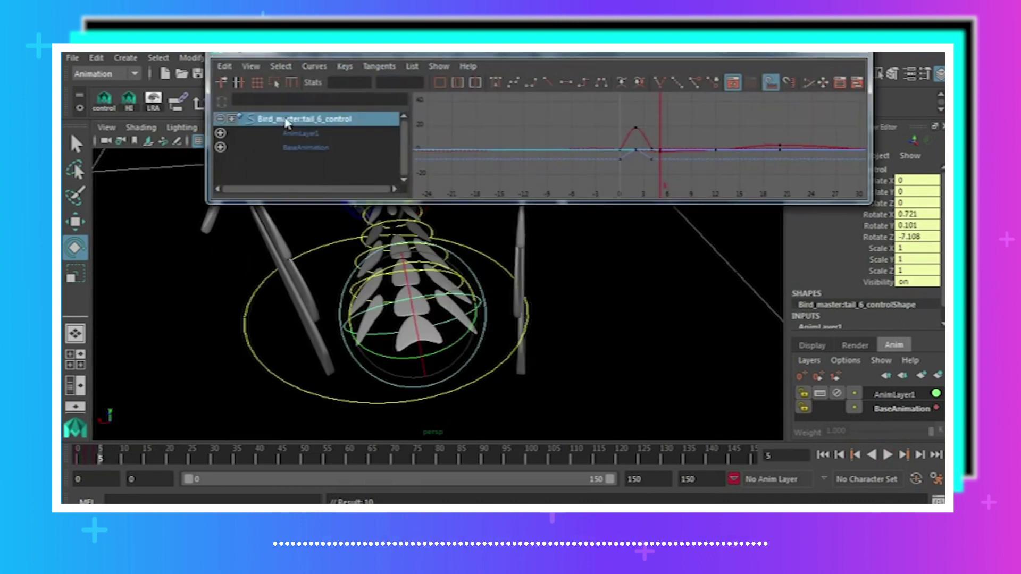
pyautogui.click(299, 133)
pyautogui.moveTo(570, 117); pyautogui.dragTo(699, 159)
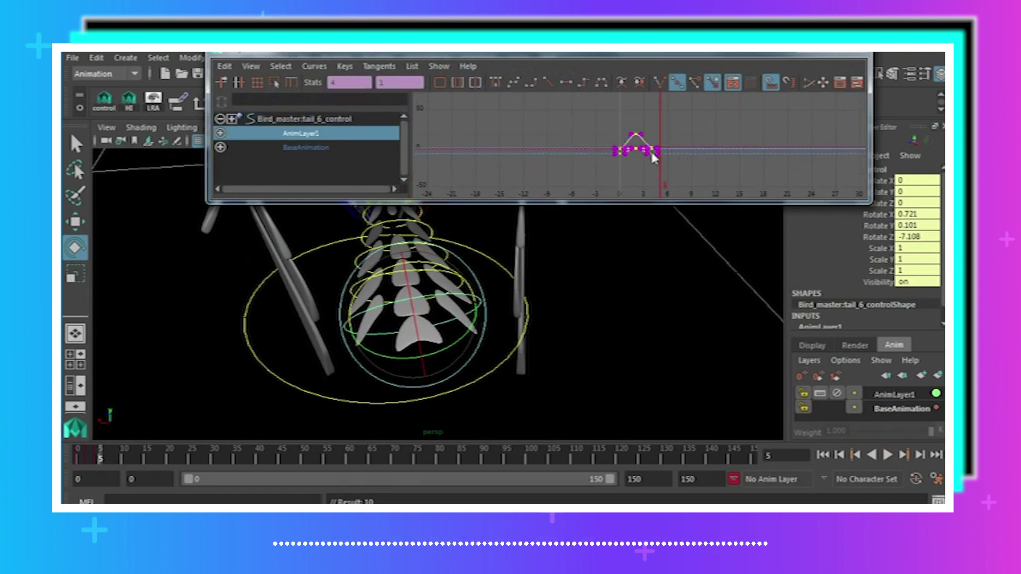
pyautogui.click(313, 67)
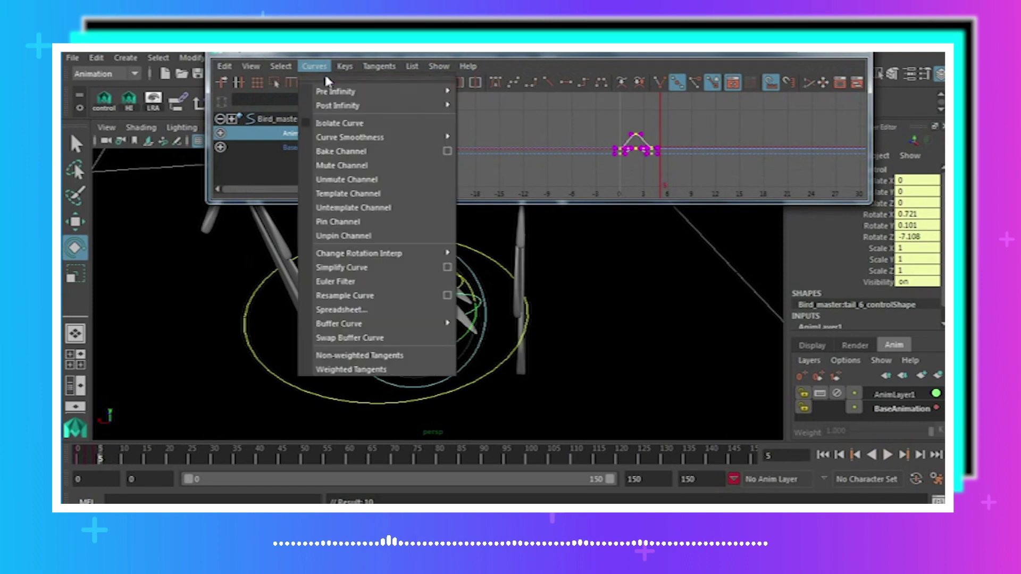
pyautogui.moveTo(379, 98)
pyautogui.click(480, 103)
pyautogui.click(314, 66)
pyautogui.moveTo(447, 105)
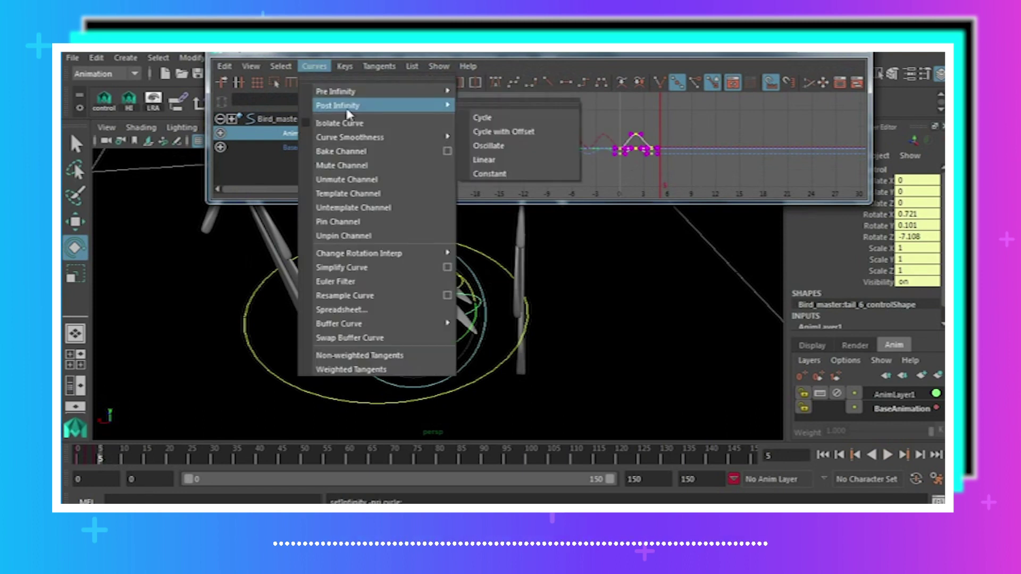
pyautogui.click(480, 118)
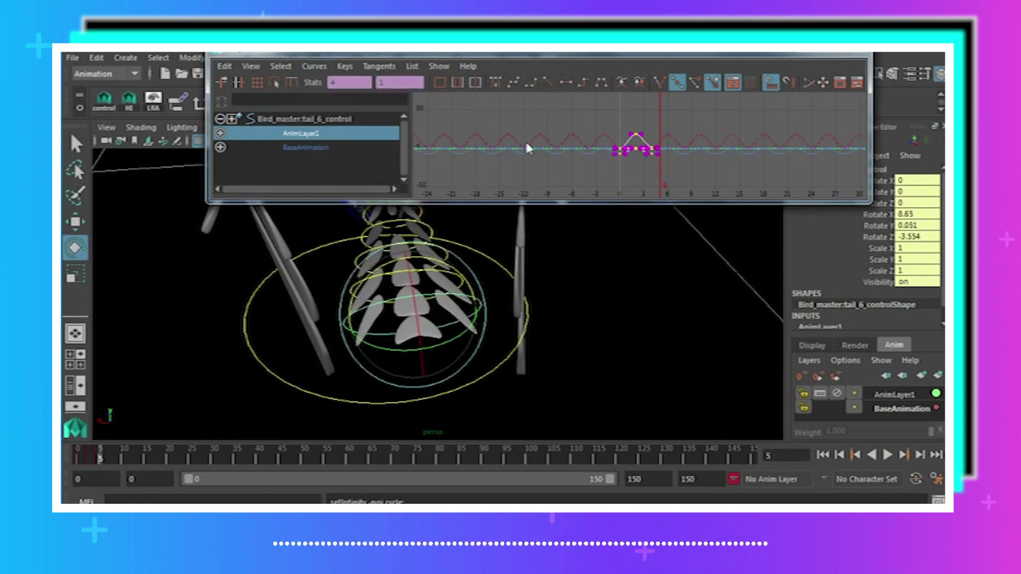
pyautogui.click(864, 54)
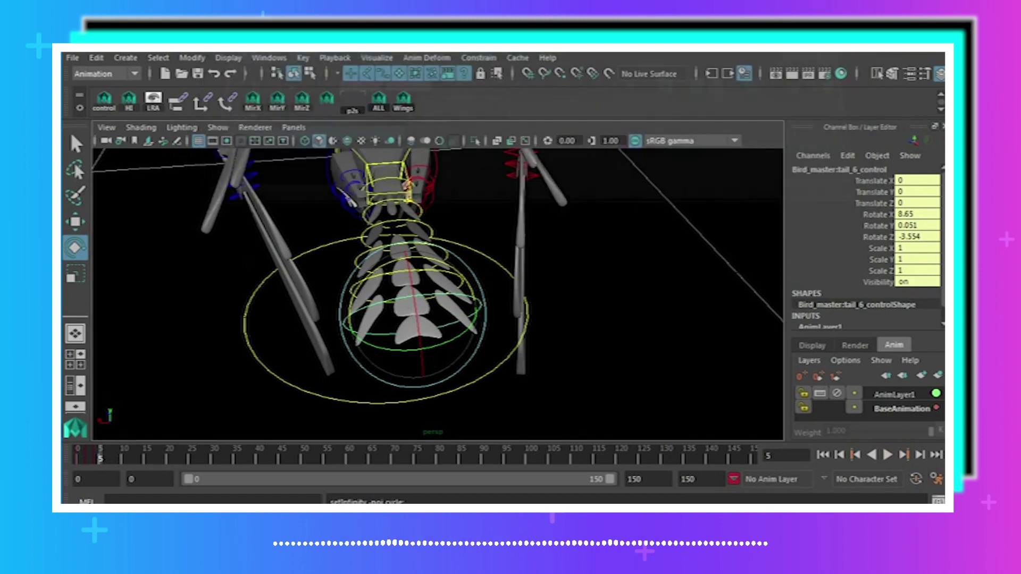
# Play back the flight animation and examine the looping tail tip motion up close and around the whole bird.
pyautogui.click(887, 455)
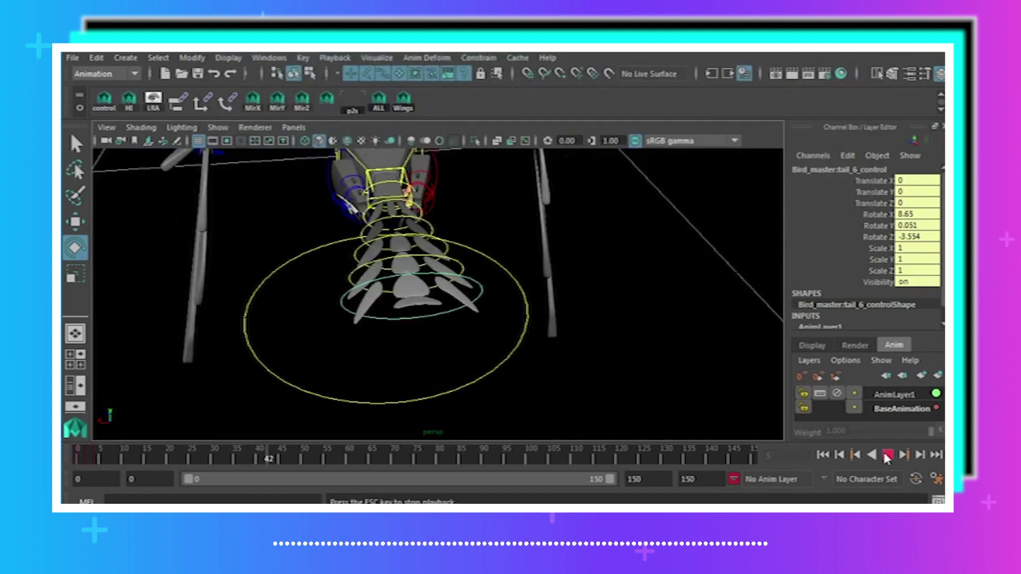
pyautogui.press('Escape')
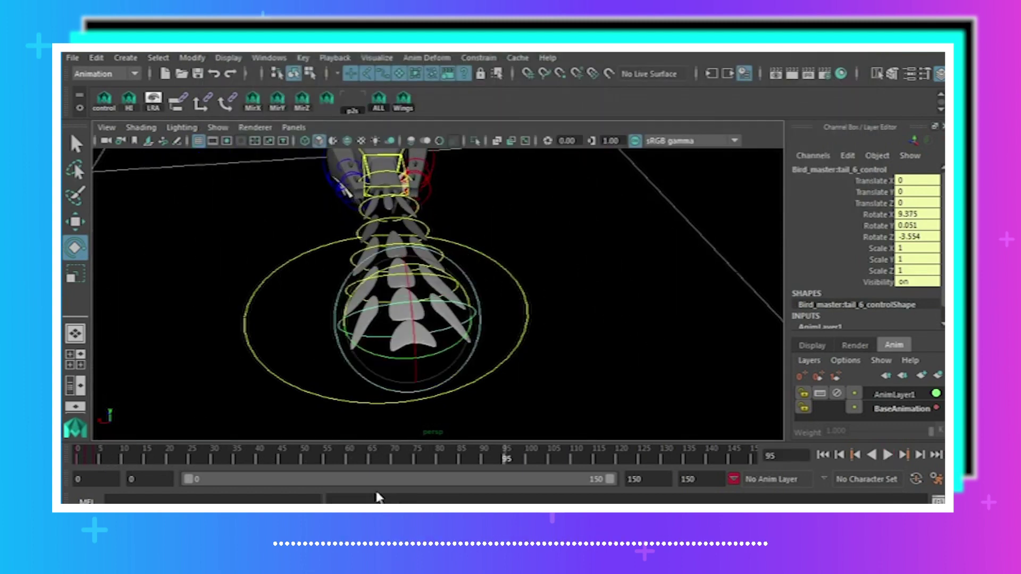
pyautogui.moveTo(419, 458); pyautogui.dragTo(475, 462)
pyautogui.click(887, 455)
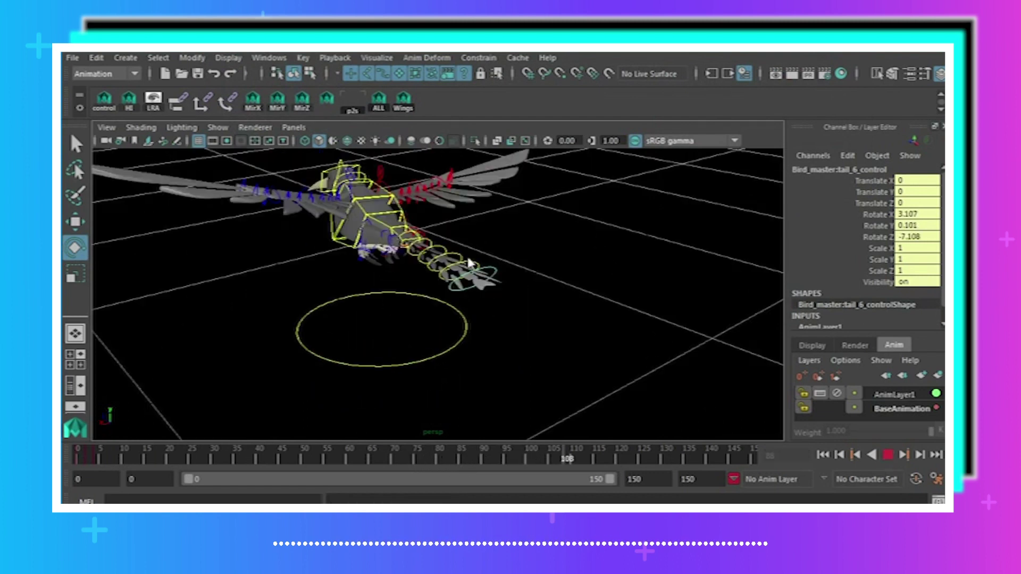
pyautogui.keyDown('alt'); pyautogui.moveTo(468, 259); pyautogui.dragTo(503, 260); pyautogui.keyUp('alt')
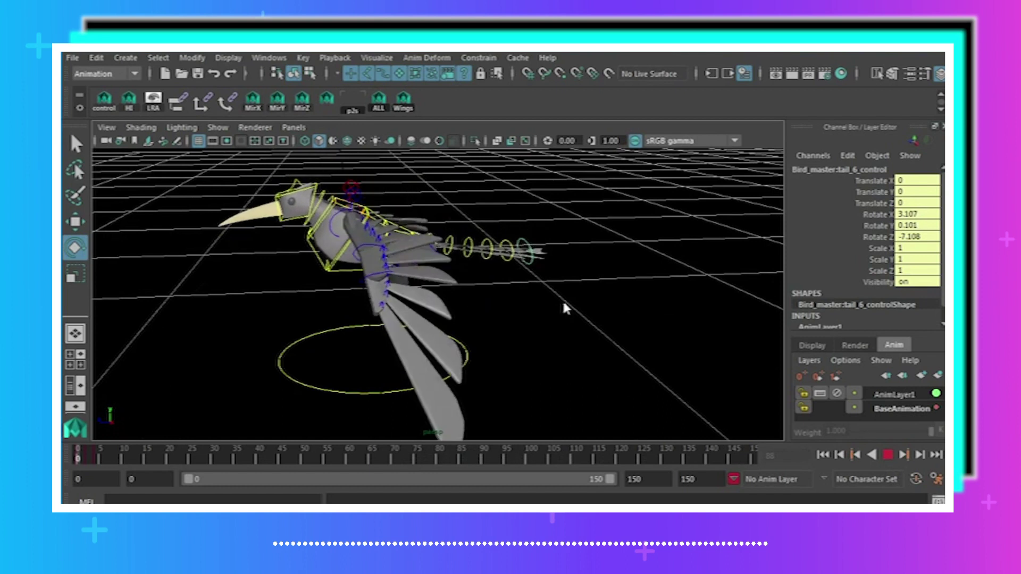
pyautogui.keyDown('alt'); pyautogui.moveTo(563, 300); pyautogui.dragTo(571, 338, button='middle'); pyautogui.keyUp('alt')
pyautogui.keyDown('alt'); pyautogui.moveTo(570, 334); pyautogui.dragTo(668, 325); pyautogui.keyUp('alt')
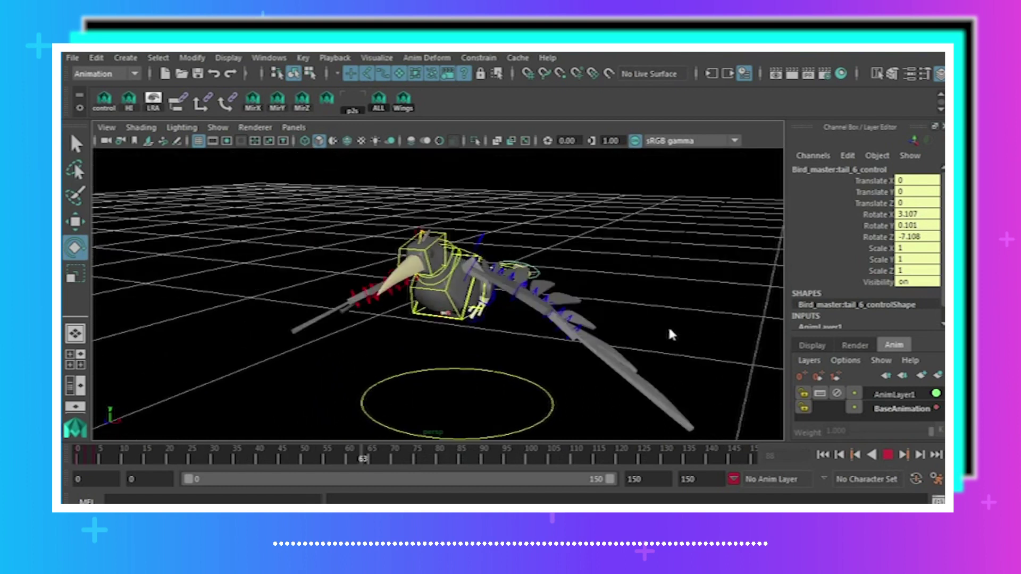